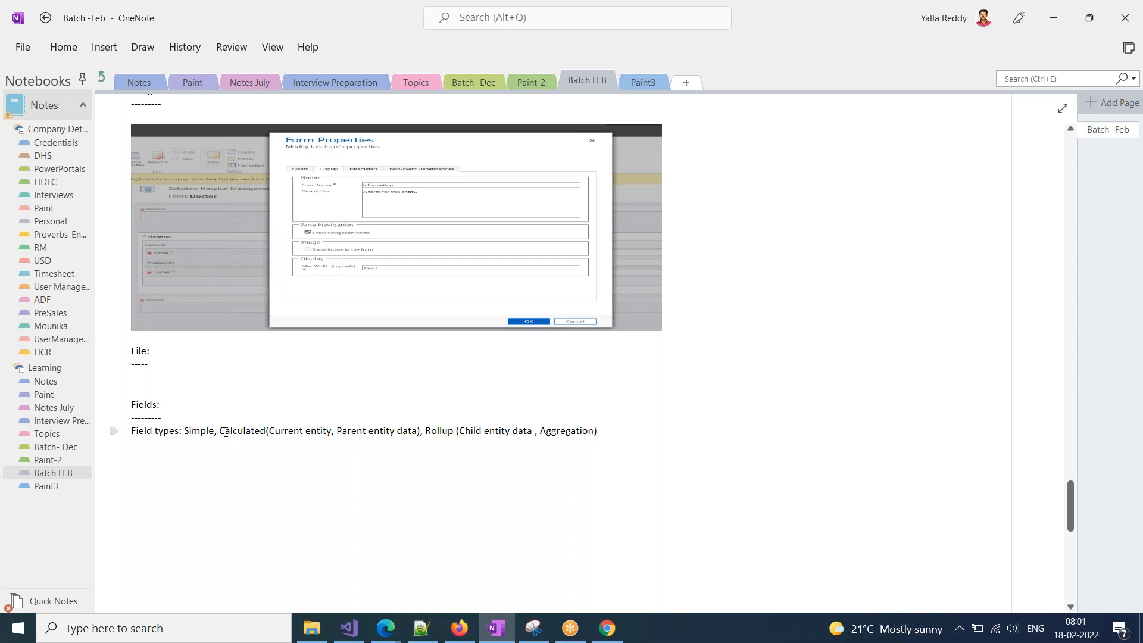
- Below the field types line, write "Discharge Amount = Registration Fees + Doctor fees"
{"action": "left_click_drag", "start_coordinate": [237, 431], "coordinate": [638, 434]}
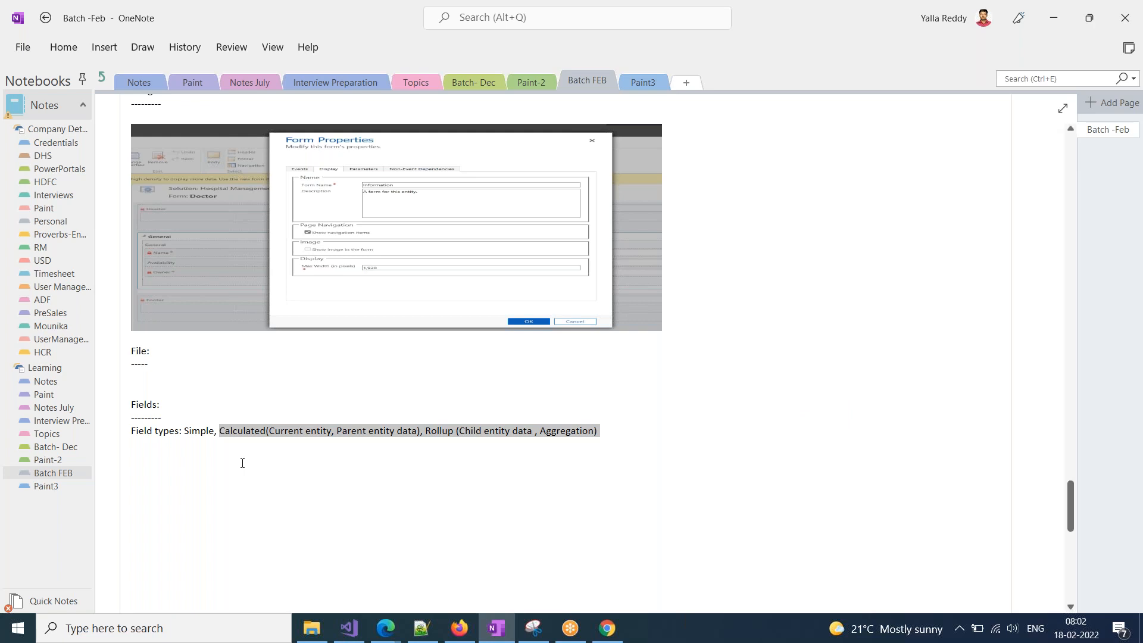
{"action": "left_click", "coordinate": [131, 459]}
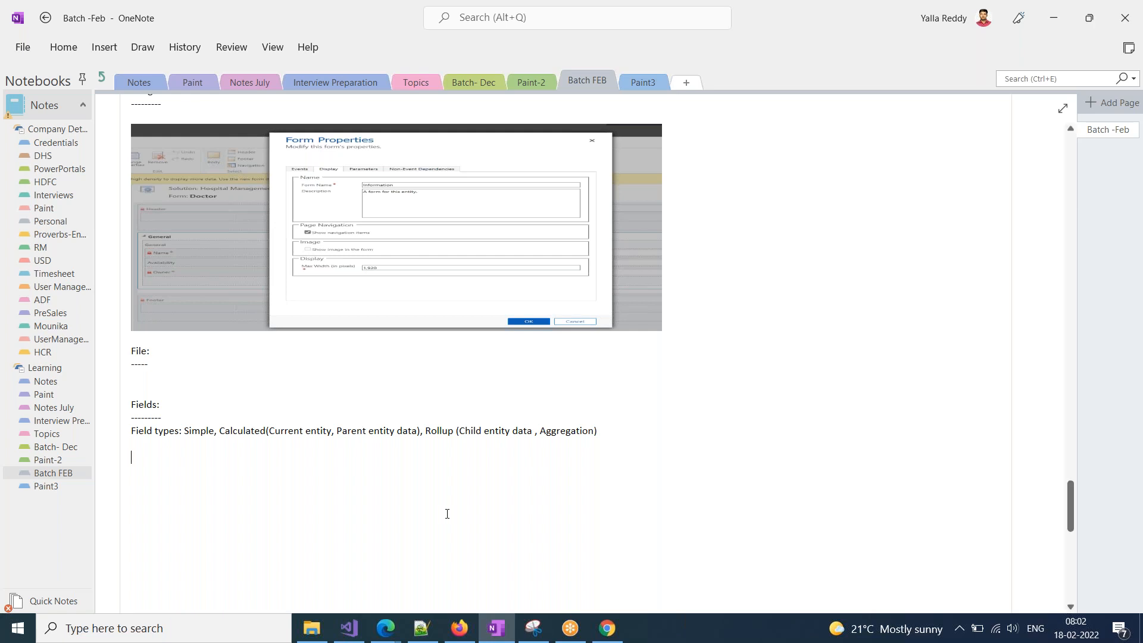
{"action": "type", "text": "Discharge Amount ="}
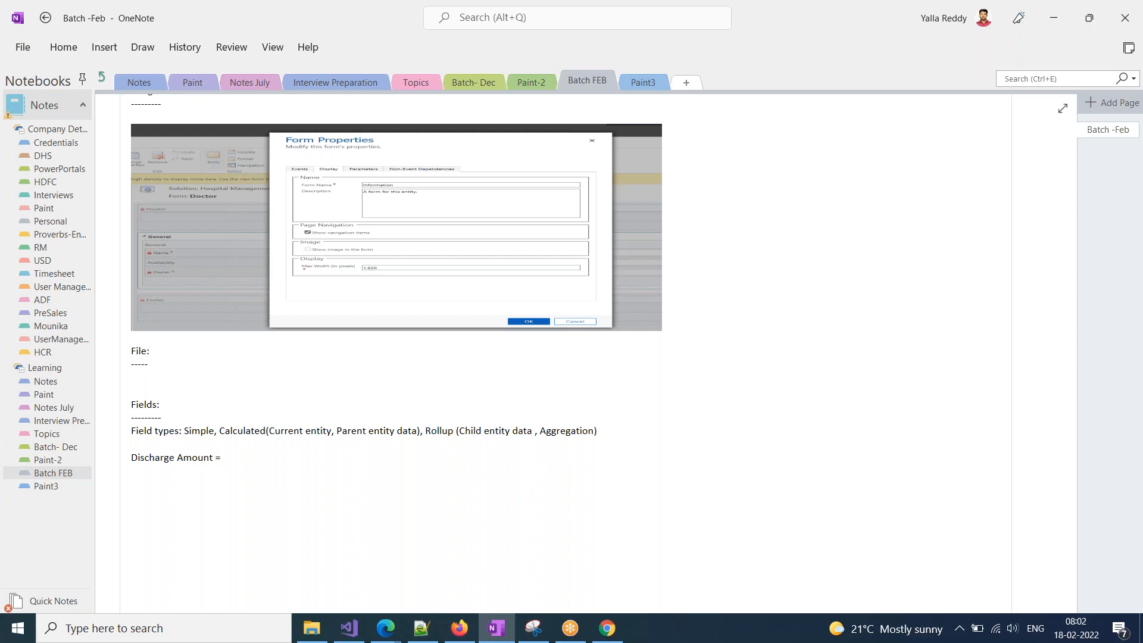
{"action": "type", "text": "Registration Fees + Doctor fees"}
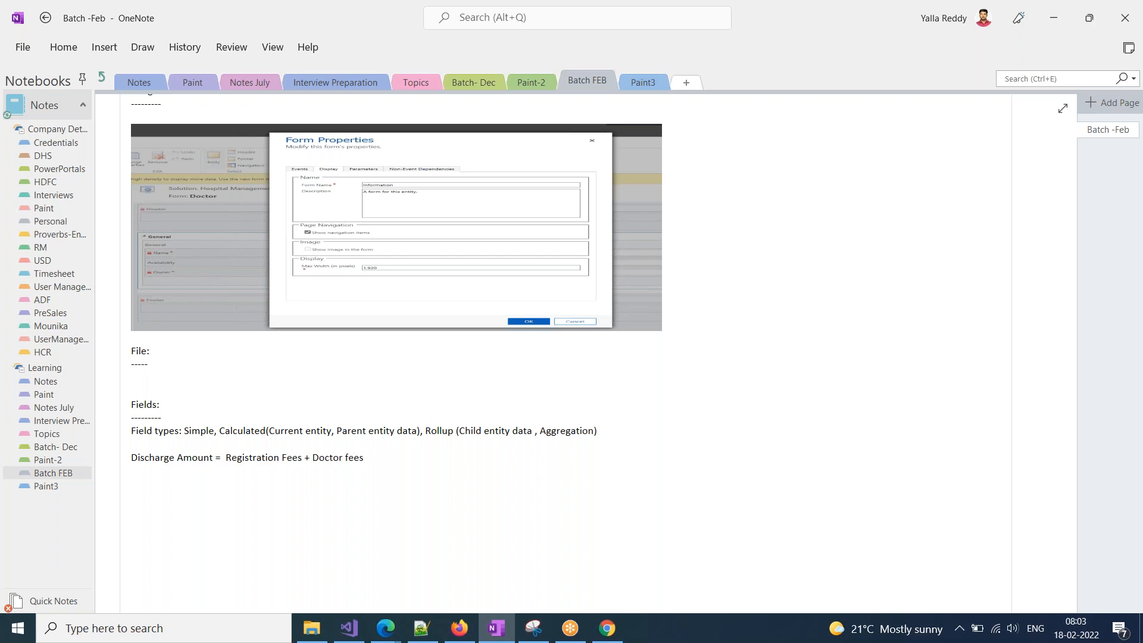
- Extend the Discharge Amount formula with "+( Hours Spent*200)"
{"action": "type", "text": "+"}
{"action": "type", "text": "Hours Spent*"}
{"action": "type", "text": "200"}
{"action": "left_click", "coordinate": [370, 458]}
{"action": "type", "text": "("}
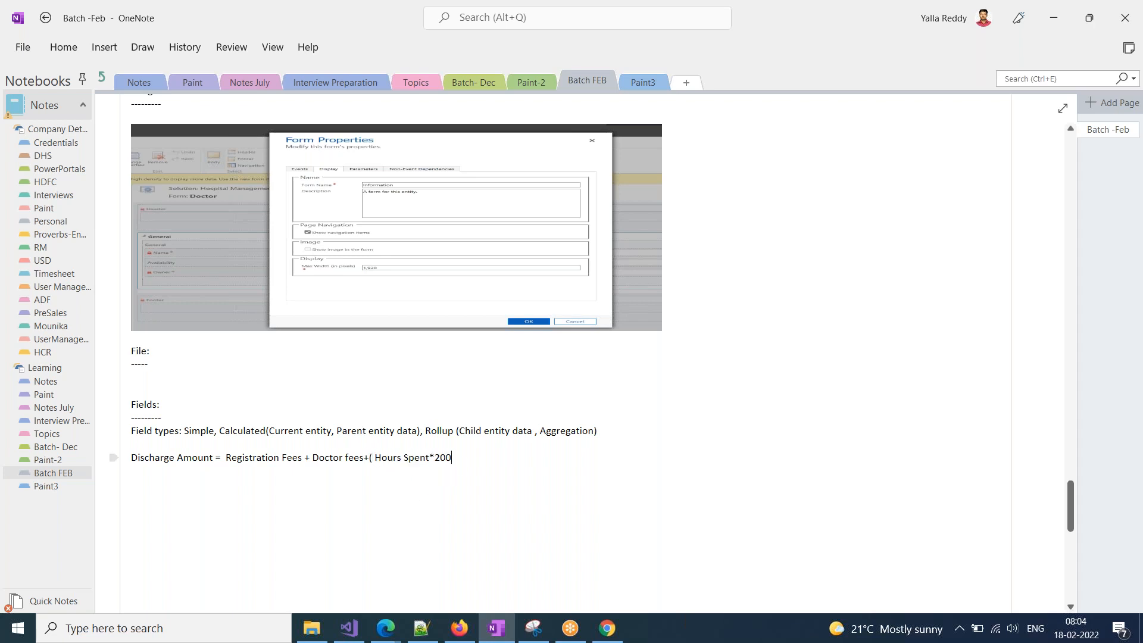
{"action": "key", "text": "End"}
{"action": "type", "text": ")"}
{"action": "left_click_drag", "start_coordinate": [135, 460], "coordinate": [480, 456]}
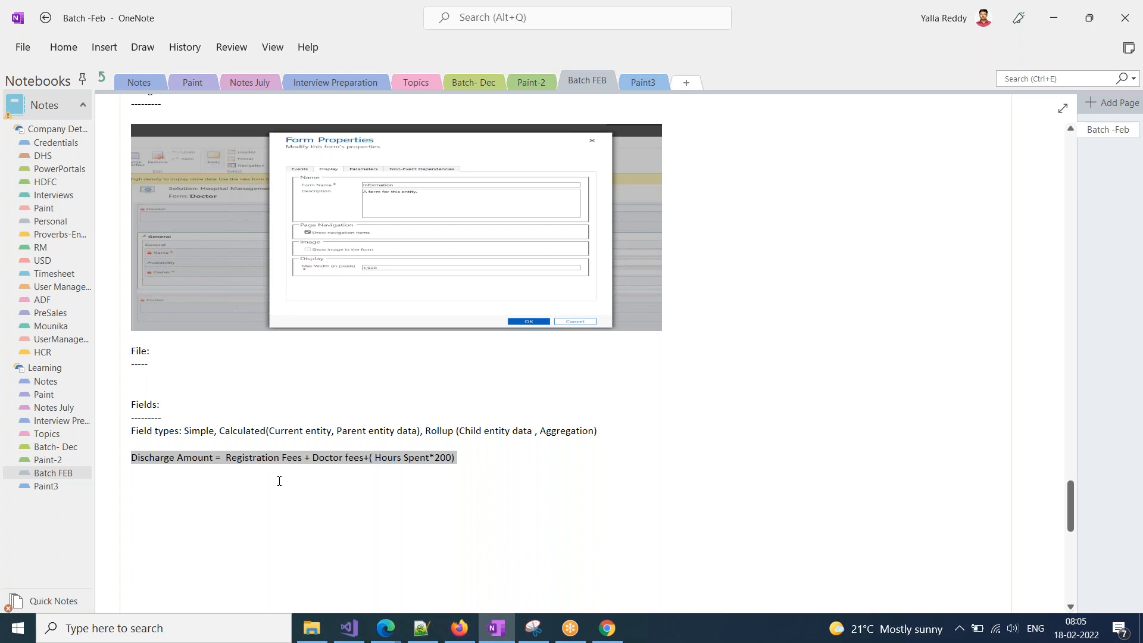
- Add a "Calculated Field:" heading below the formula, underlined with a row of equals signs
{"action": "left_click", "coordinate": [166, 483]}
{"action": "type", "text": "Calculated f"}
{"action": "key", "text": "BackSpace"}
{"action": "type", "text": "Field:"}
{"action": "key", "text": "Return"}
{"action": "type", "text": "================"}
{"action": "key", "text": "BackSpace"}
{"action": "key", "text": "BackSpace"}
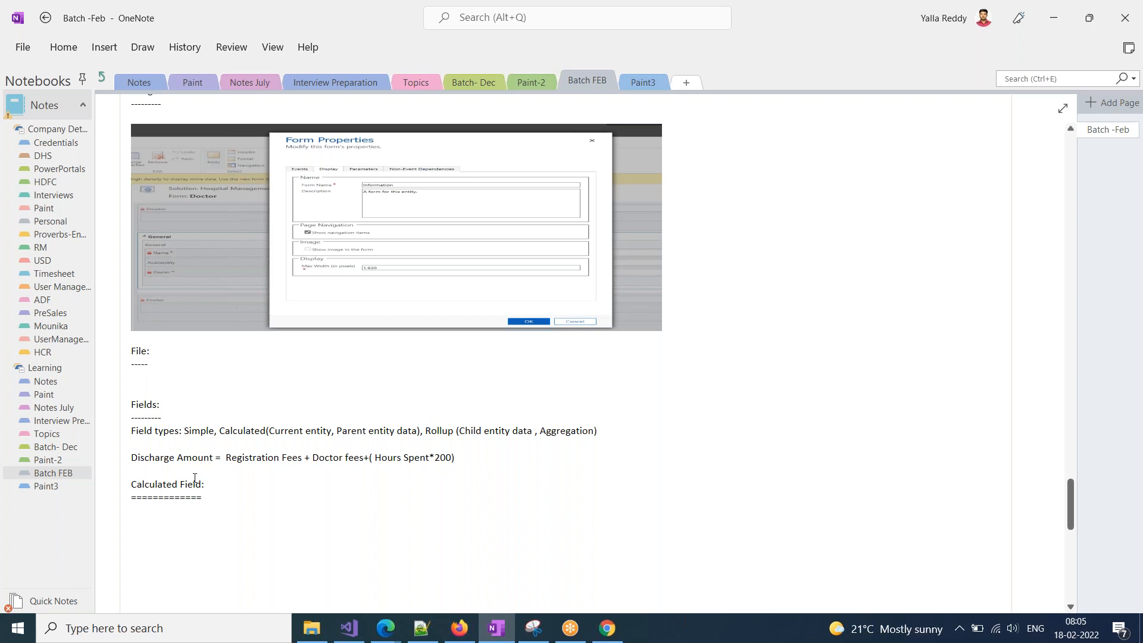
- Switch to Microsoft Edge and bring the Hospital Management solution window to the front
{"action": "left_click", "coordinate": [386, 628]}
{"action": "left_click", "coordinate": [449, 574]}
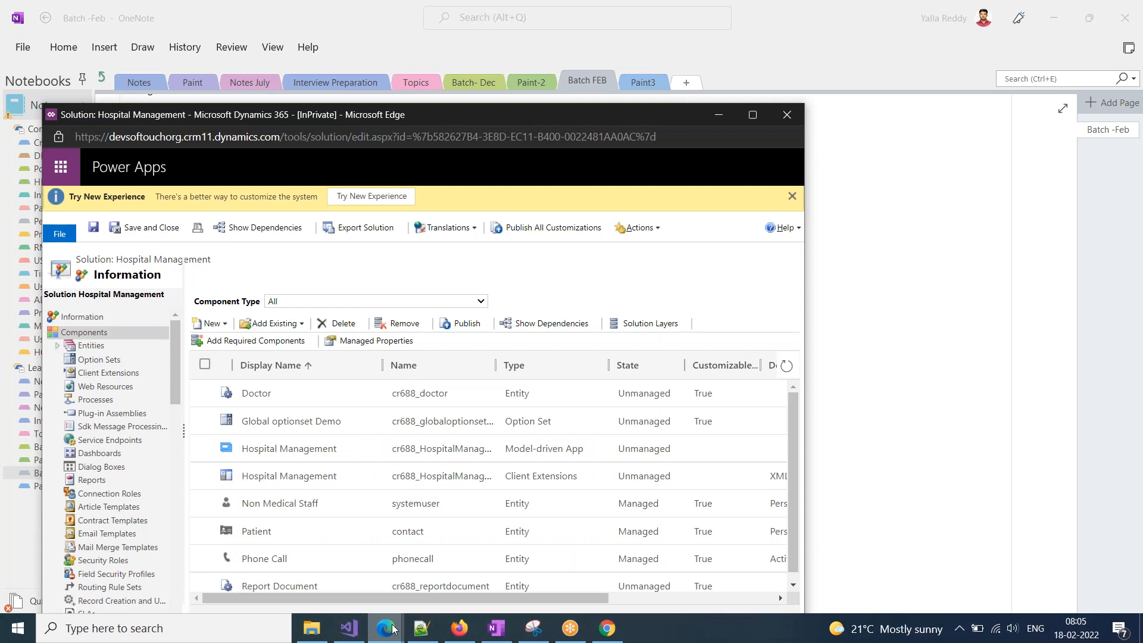
{"action": "left_click", "coordinate": [392, 628]}
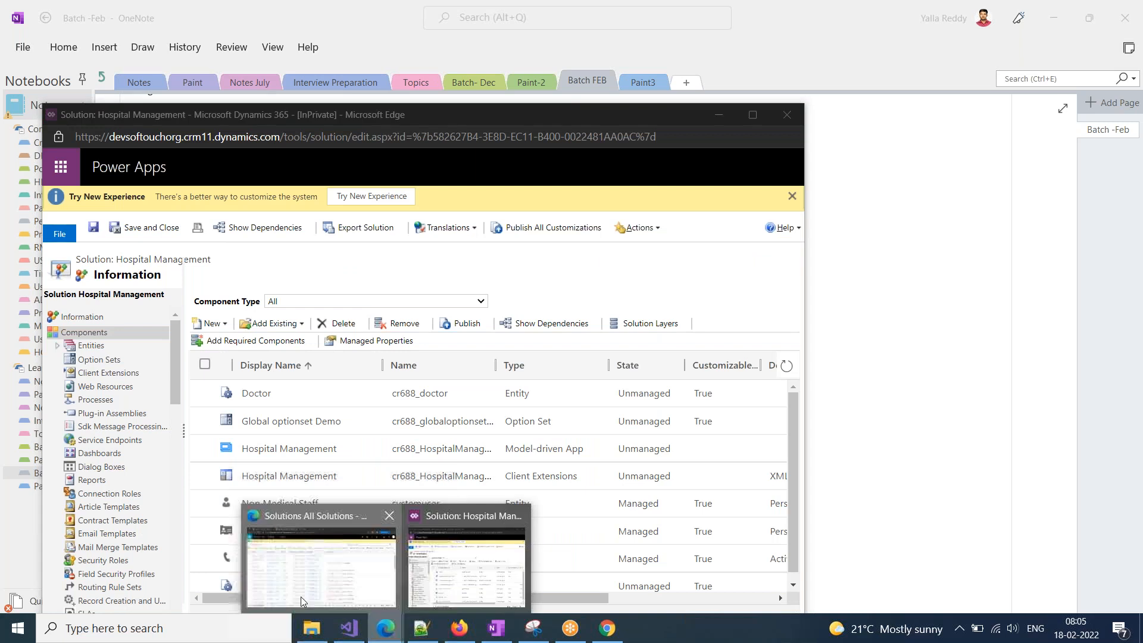
{"action": "left_click", "coordinate": [302, 597]}
{"action": "left_click", "coordinate": [116, 12]}
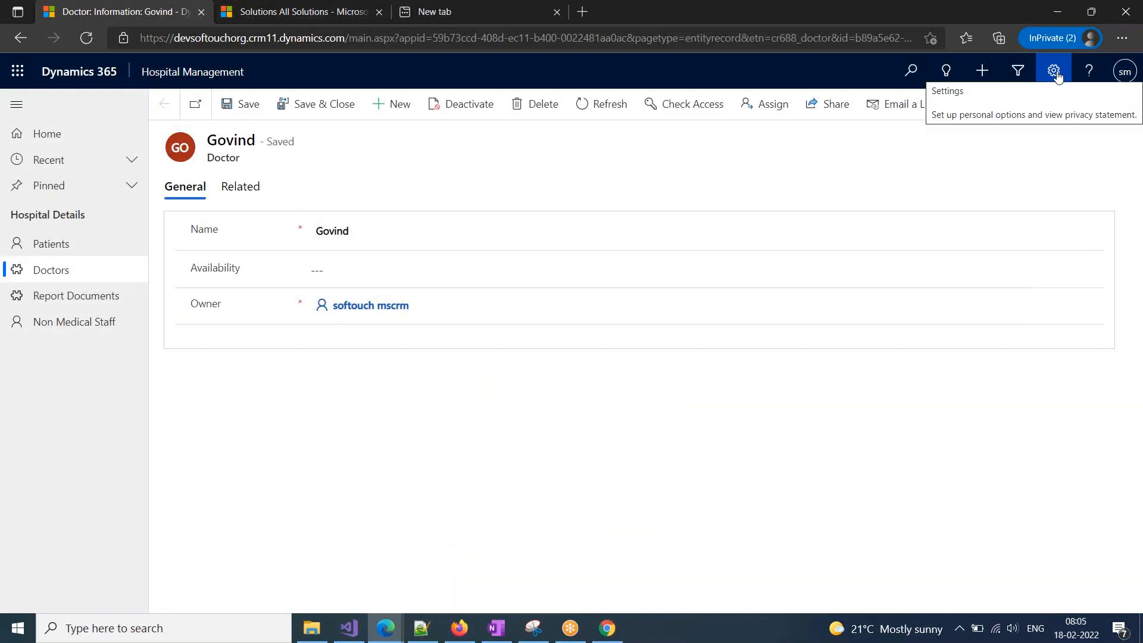
{"action": "left_click", "coordinate": [259, 13]}
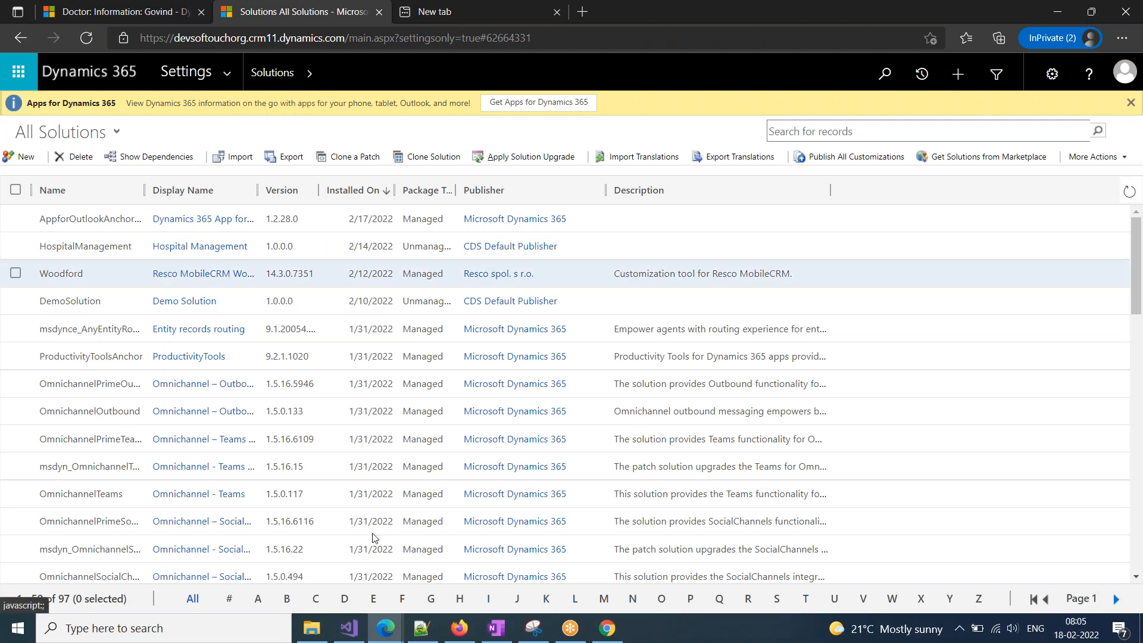
{"action": "mouse_move", "coordinate": [386, 628]}
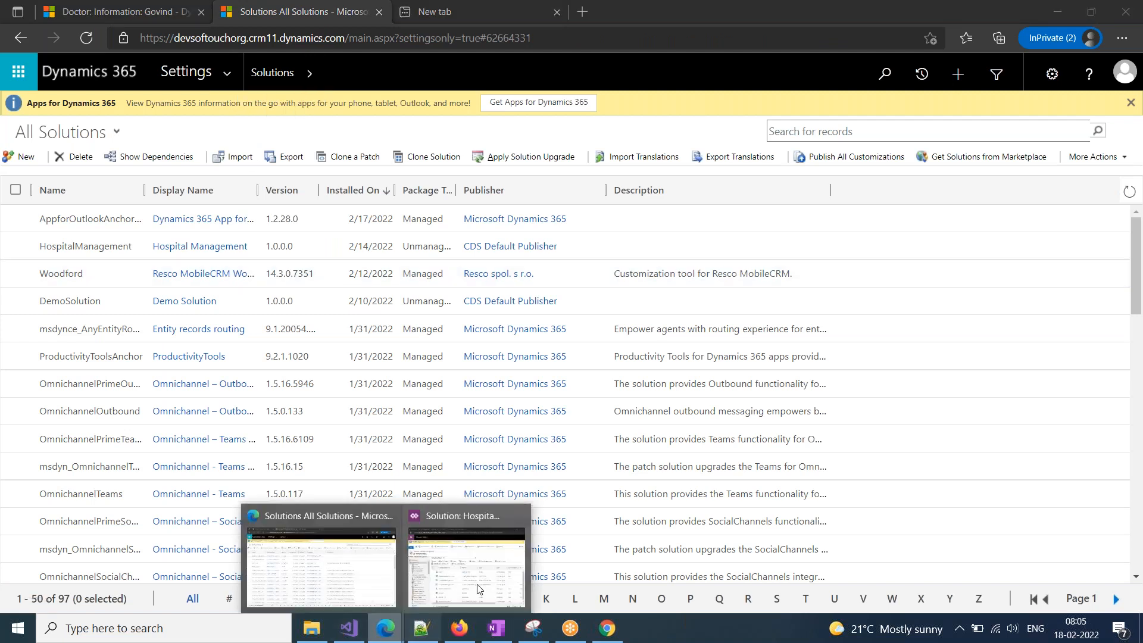
{"action": "left_click", "coordinate": [477, 589]}
{"action": "left_click", "coordinate": [841, 22]}
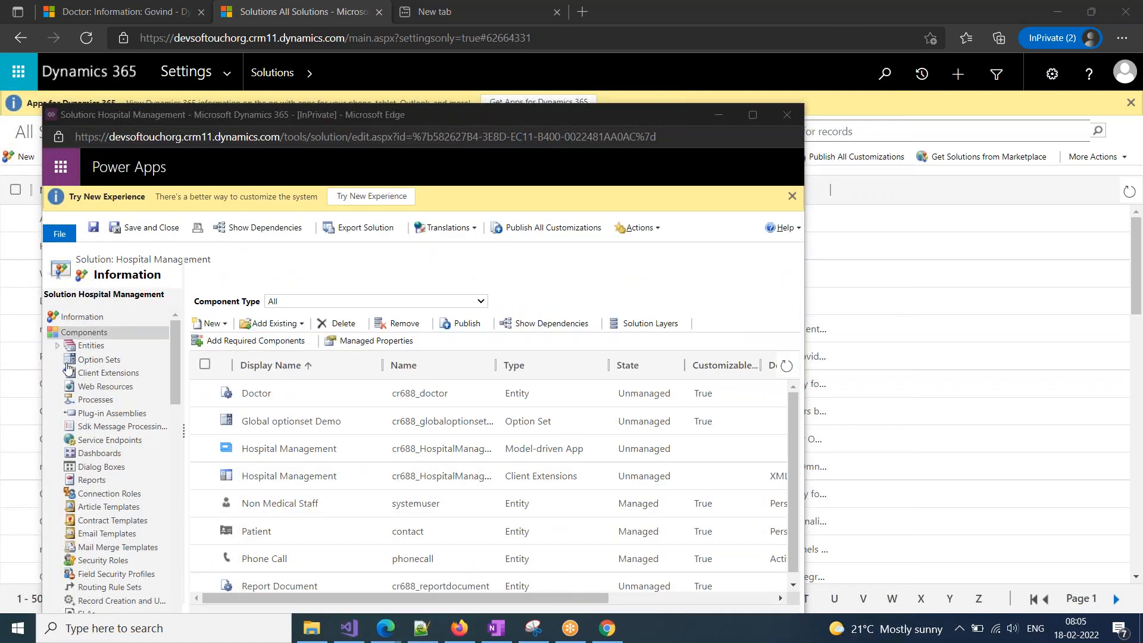
{"action": "mouse_move", "coordinate": [496, 628]}
{"action": "left_click", "coordinate": [466, 595]}
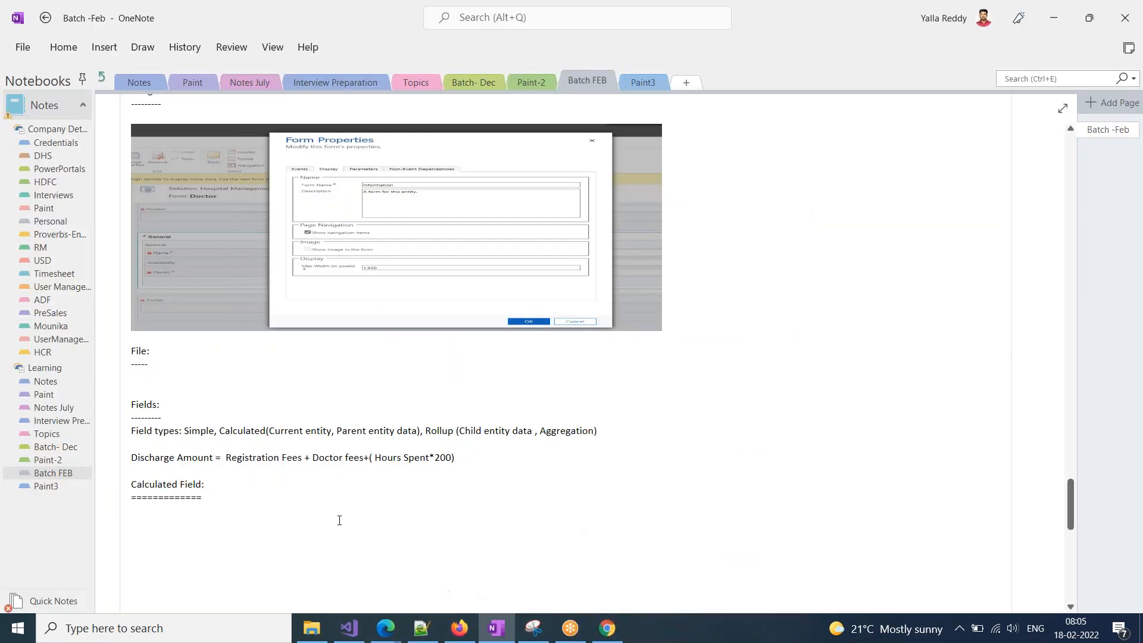
{"action": "left_click", "coordinate": [499, 635]}
- Open the field list of the Doctor entity in the Hospital Management solution
{"action": "left_click", "coordinate": [58, 346]}
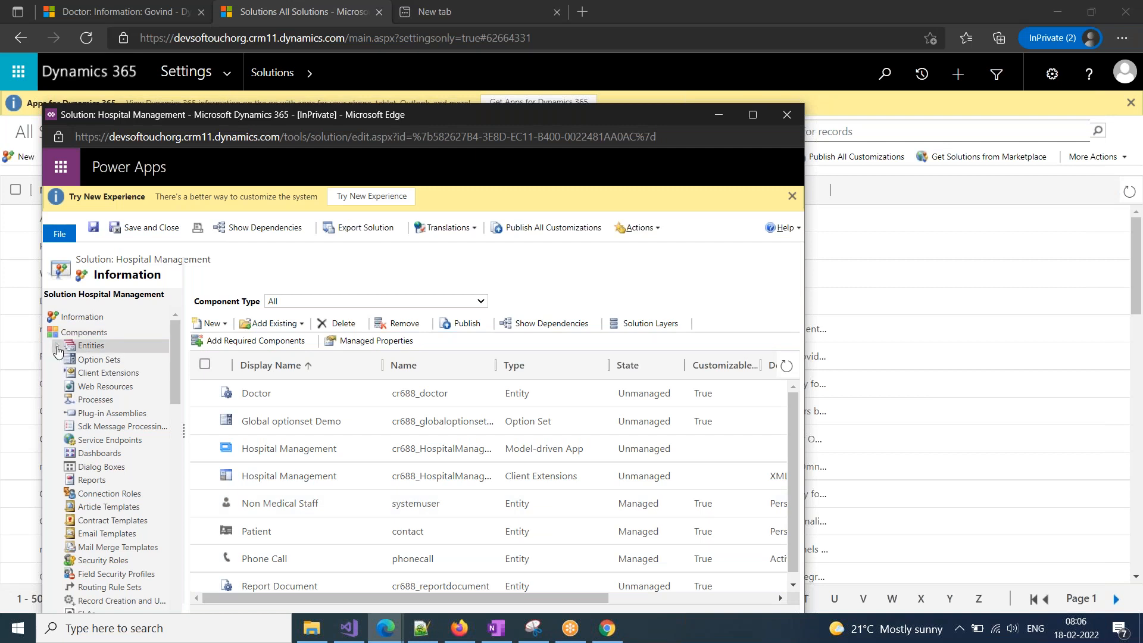
{"action": "left_click", "coordinate": [71, 359]}
{"action": "left_click", "coordinate": [116, 412]}
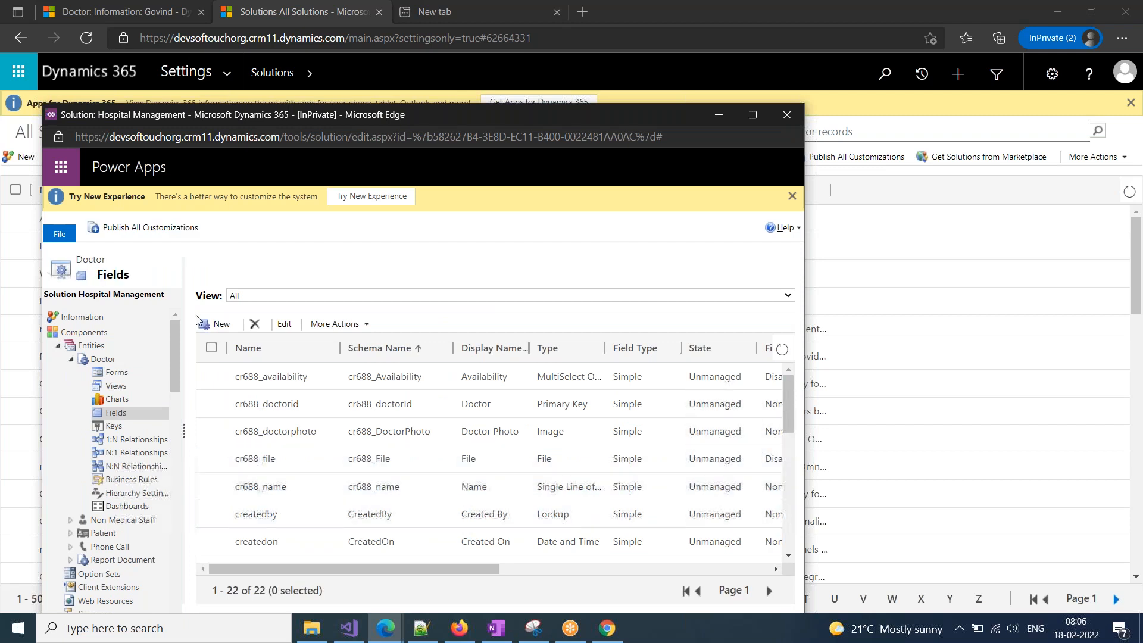
- Start a new field for the Doctor entity with the display name Fees
{"action": "left_click", "coordinate": [217, 324]}
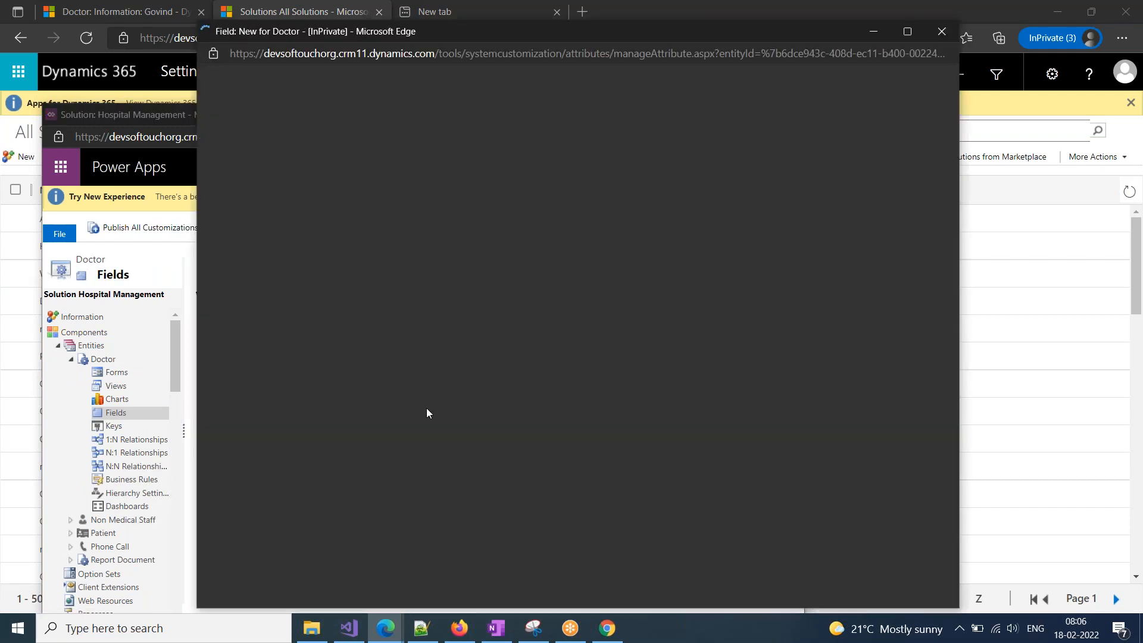
{"action": "type", "text": "Doc"}
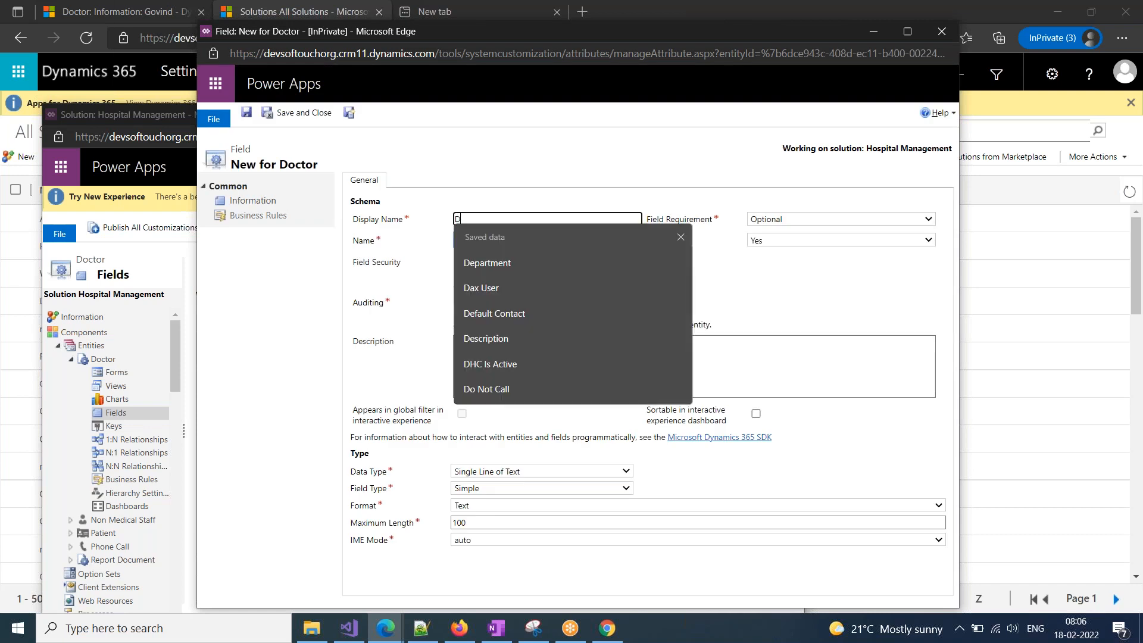
{"action": "key", "text": "BackSpace"}
{"action": "key", "text": "BackSpace"}
{"action": "key", "text": "BackSpace"}
{"action": "type", "text": "Fees"}
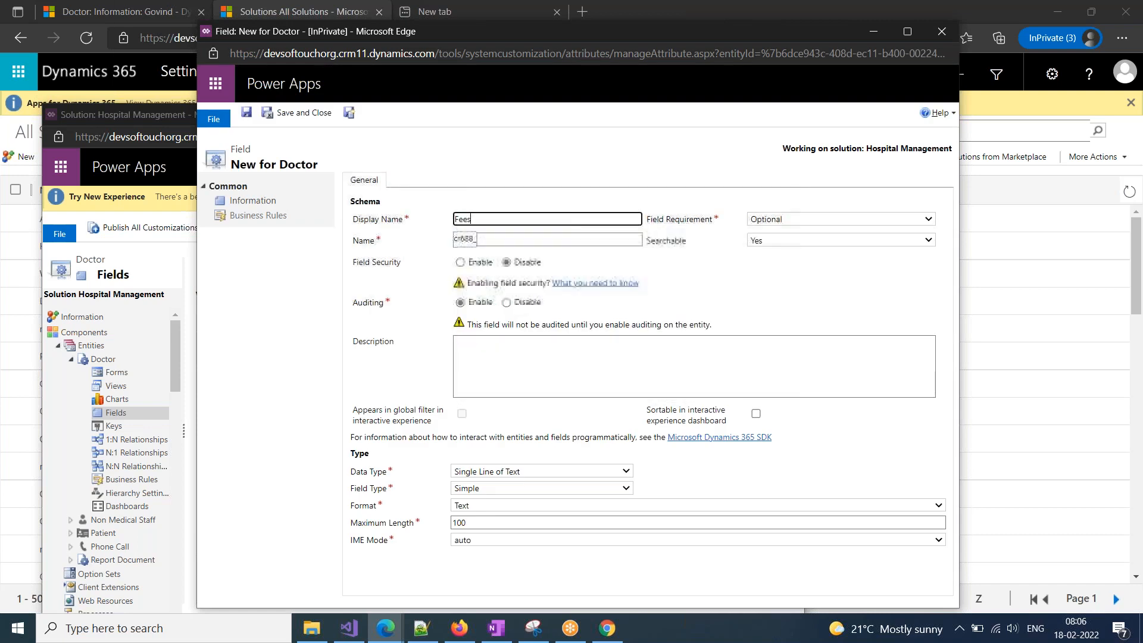
{"action": "key", "text": "Tab"}
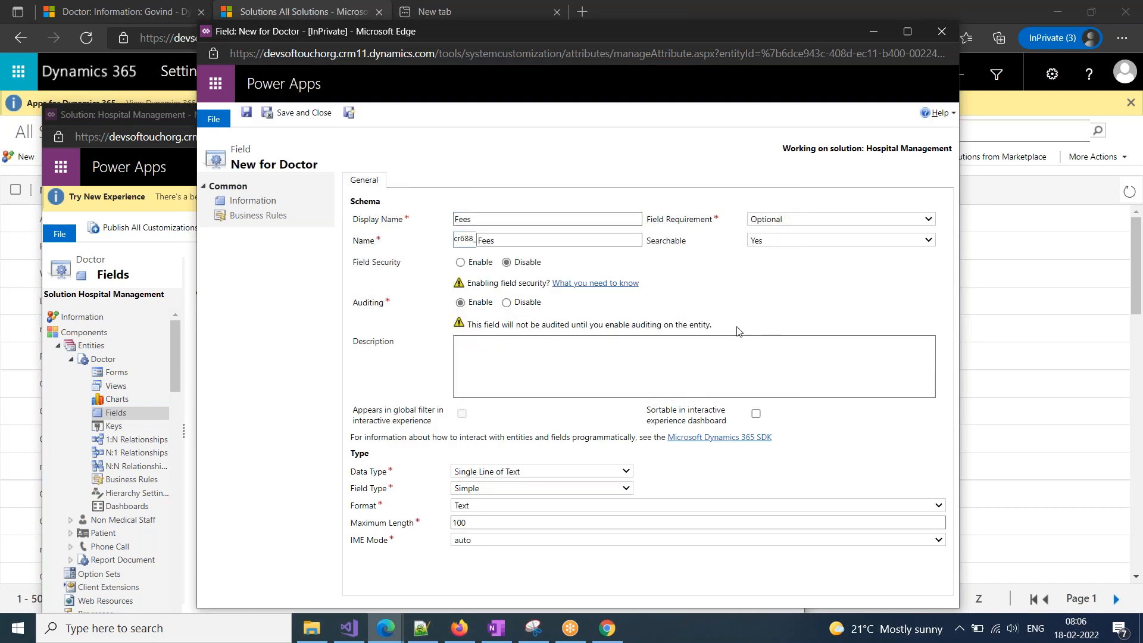
- Make the Fees field a Currency type with precision 0 and minimum value 0, and save and close it
{"action": "left_click", "coordinate": [482, 472]}
{"action": "left_click", "coordinate": [479, 394]}
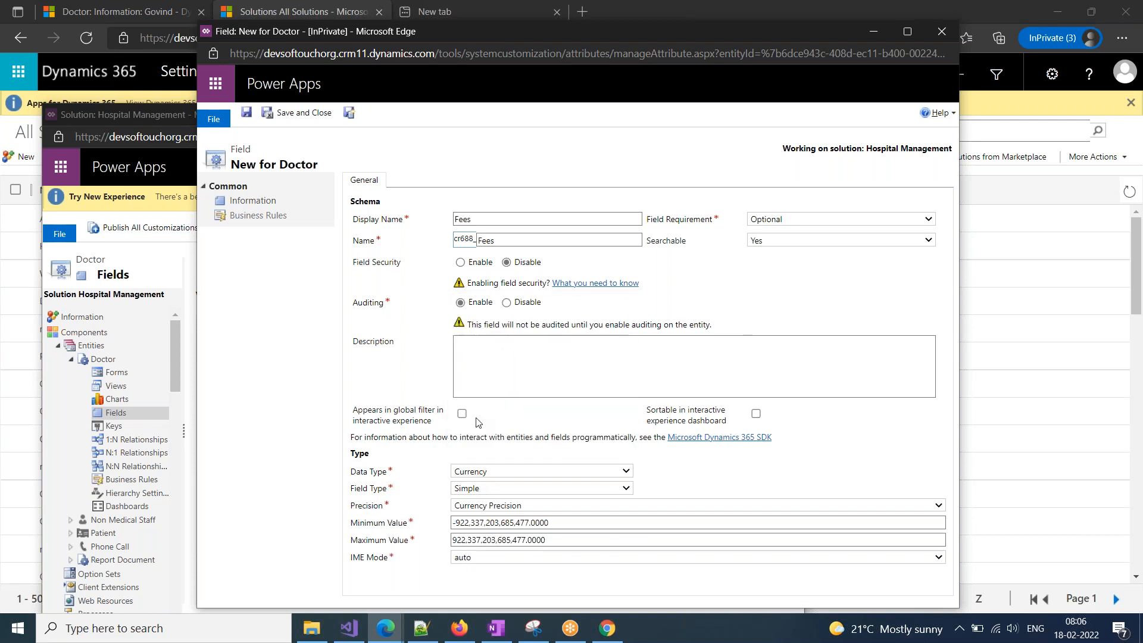
{"action": "left_click_drag", "start_coordinate": [559, 523], "coordinate": [352, 524]}
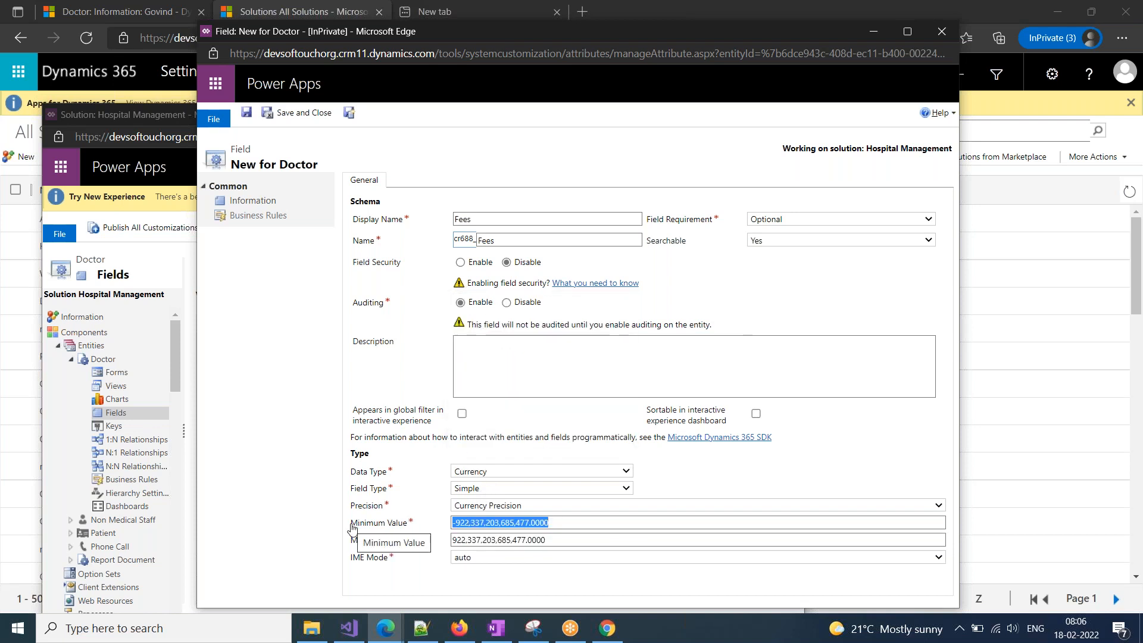
{"action": "type", "text": "0"}
{"action": "left_click", "coordinate": [553, 507]}
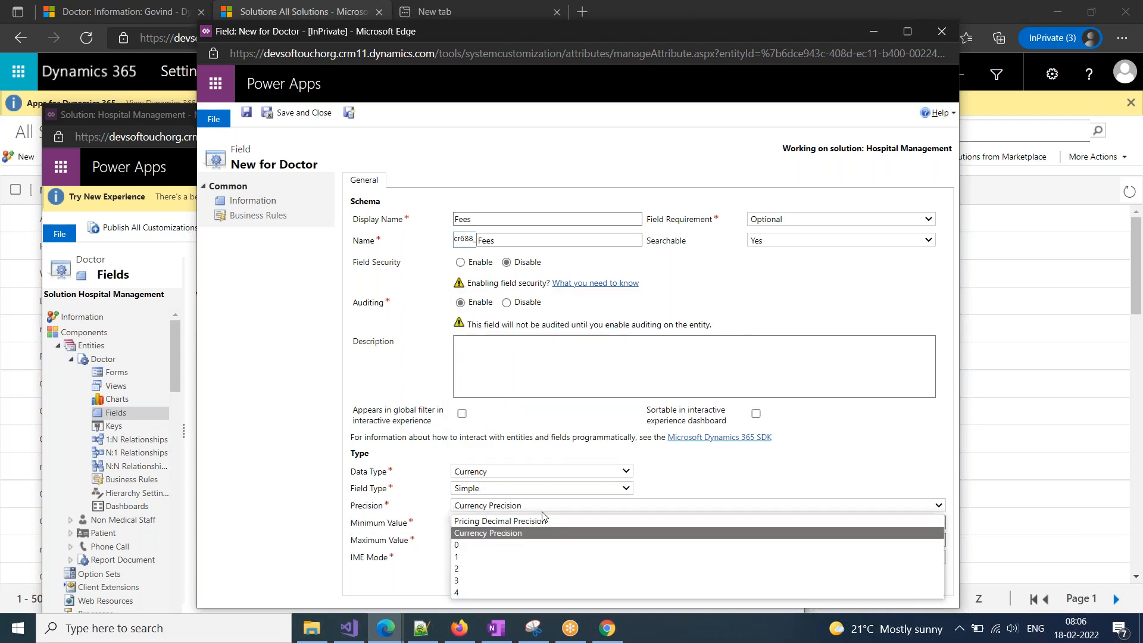
{"action": "left_click", "coordinate": [469, 570]}
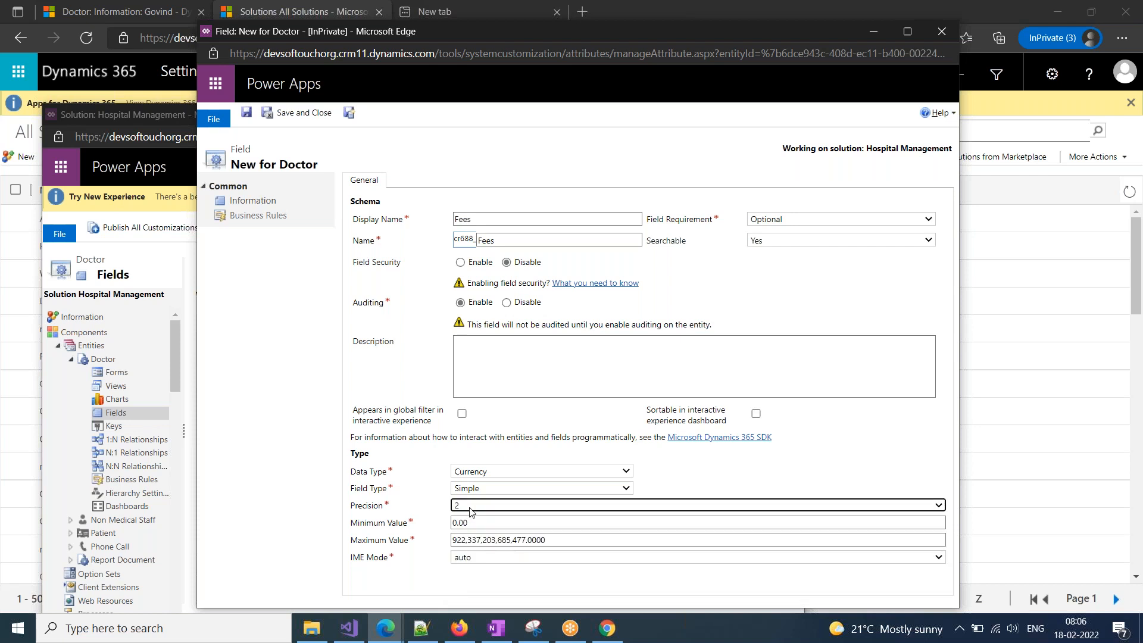
{"action": "left_click", "coordinate": [472, 507]}
{"action": "left_click", "coordinate": [459, 549]}
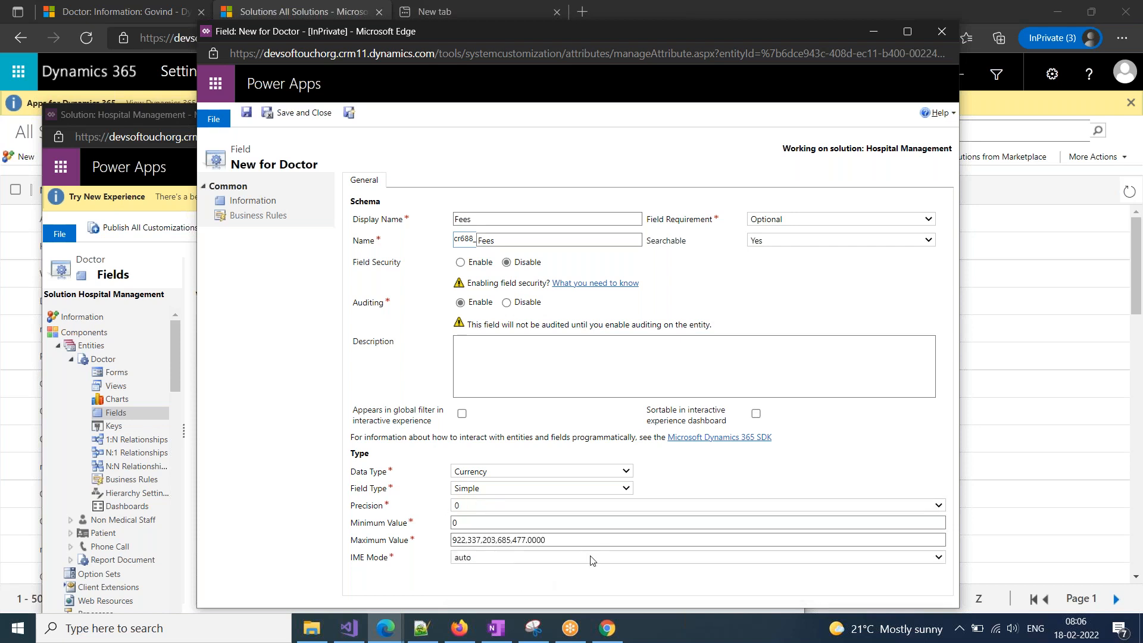
{"action": "left_click", "coordinate": [301, 113]}
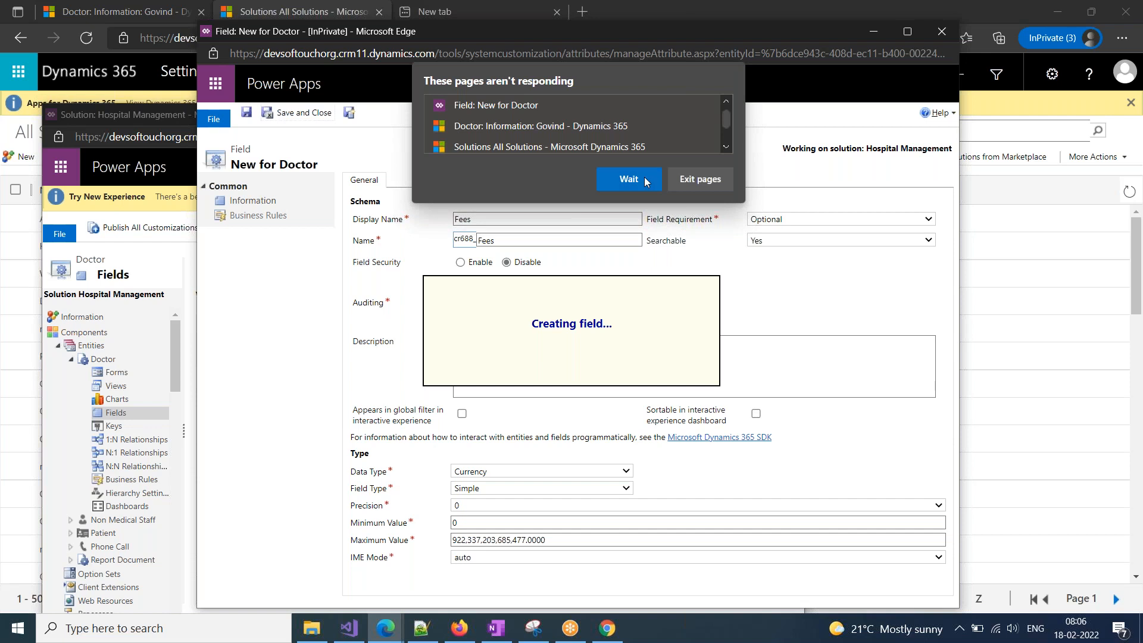
{"action": "left_click", "coordinate": [647, 177]}
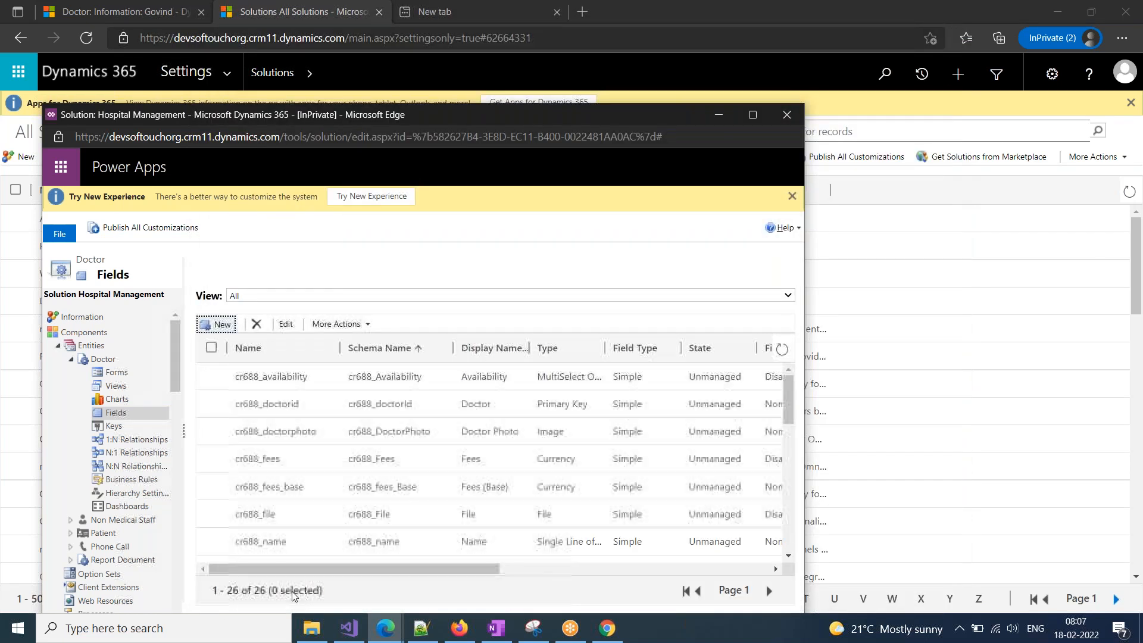
- Add the Fees field to the Doctor entity's main form between Name and Availability, and save and close the form
{"action": "left_click", "coordinate": [129, 375]}
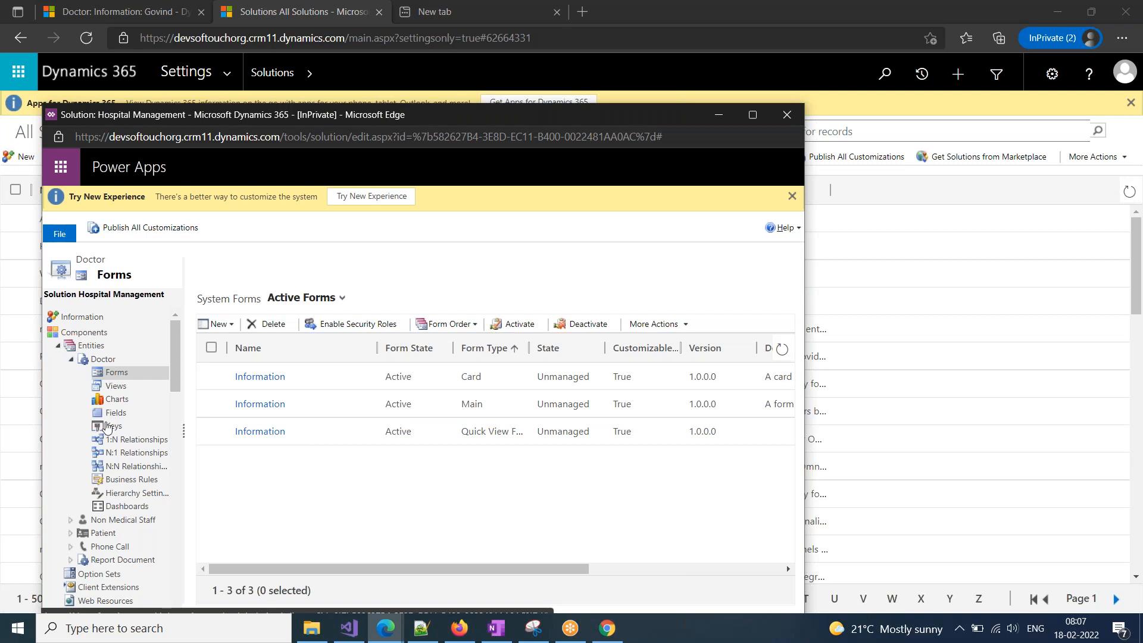
{"action": "left_click", "coordinate": [260, 405]}
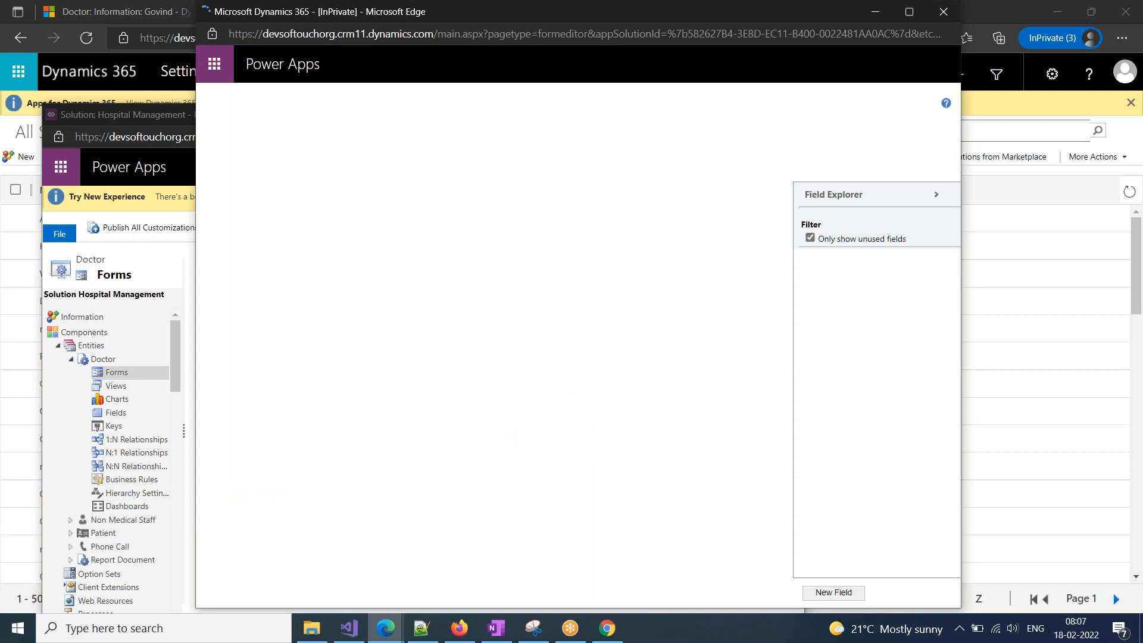
{"action": "left_click_drag", "start_coordinate": [821, 390], "coordinate": [427, 441]}
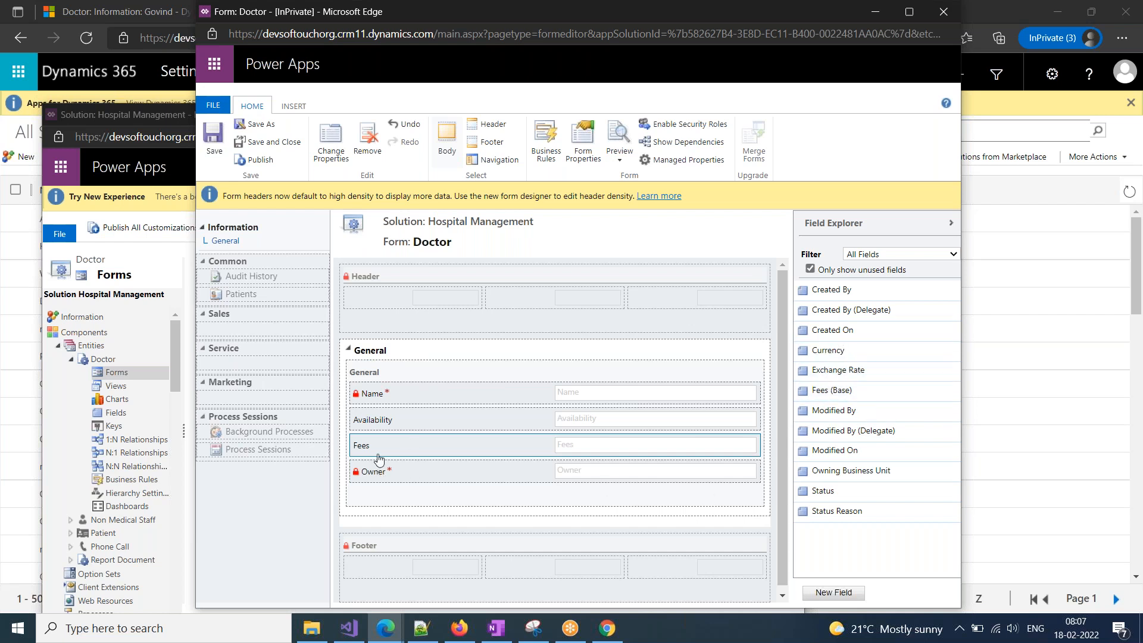
{"action": "left_click_drag", "start_coordinate": [379, 457], "coordinate": [379, 423]}
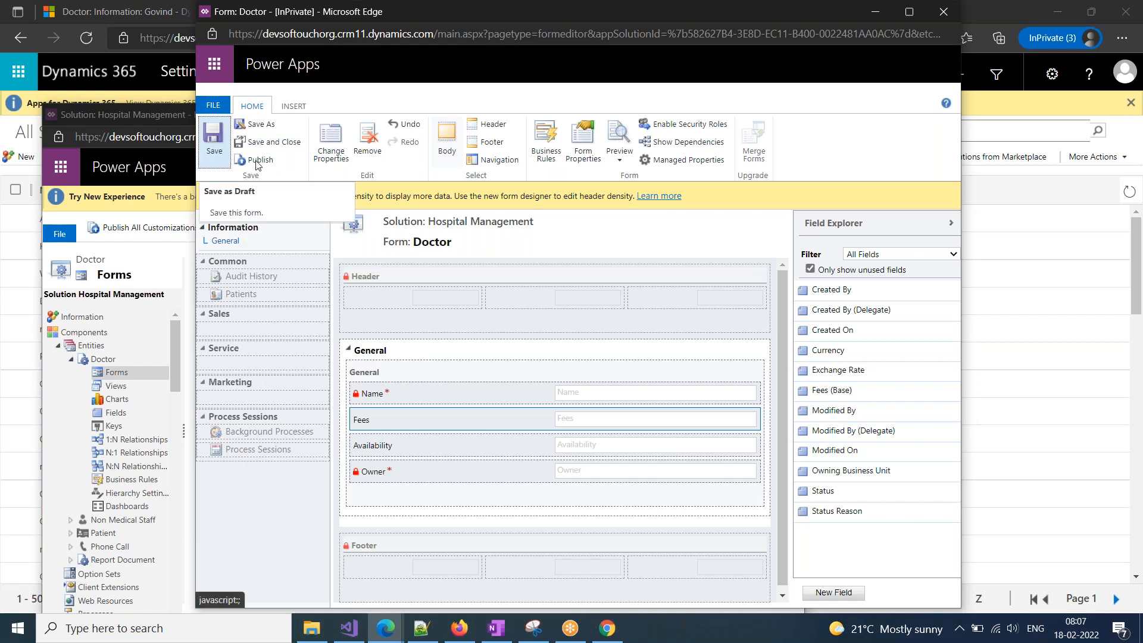
{"action": "left_click", "coordinate": [265, 143]}
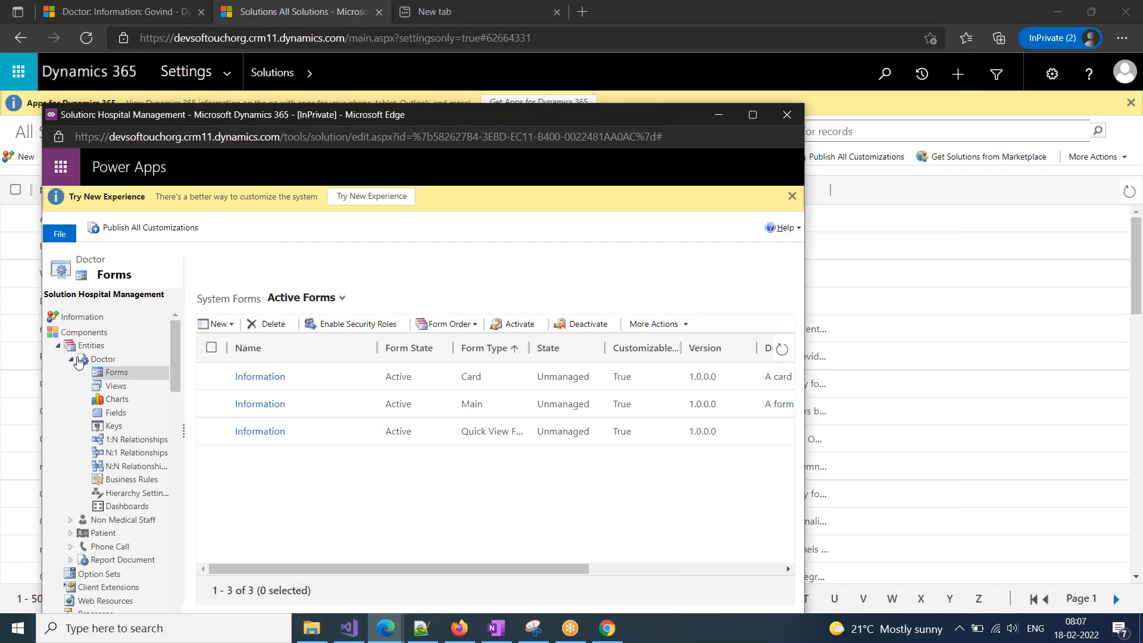
- Start a new field for the Patient entity with data type Whole Number and minimum value 0
{"action": "left_click", "coordinate": [71, 360]}
{"action": "left_click", "coordinate": [71, 386]}
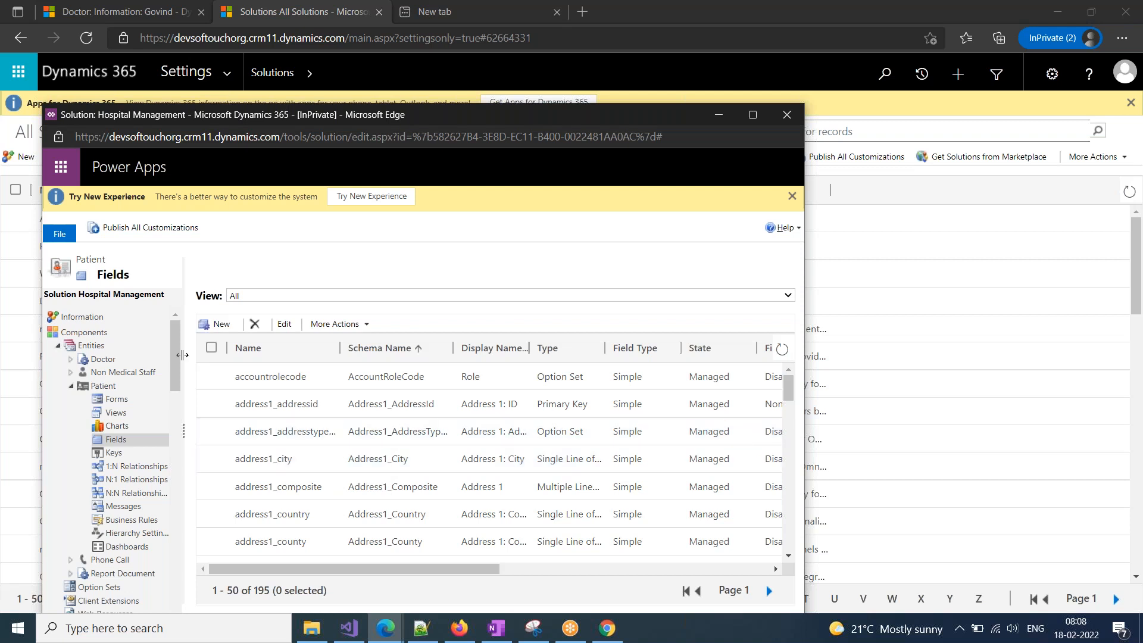
{"action": "left_click", "coordinate": [226, 325]}
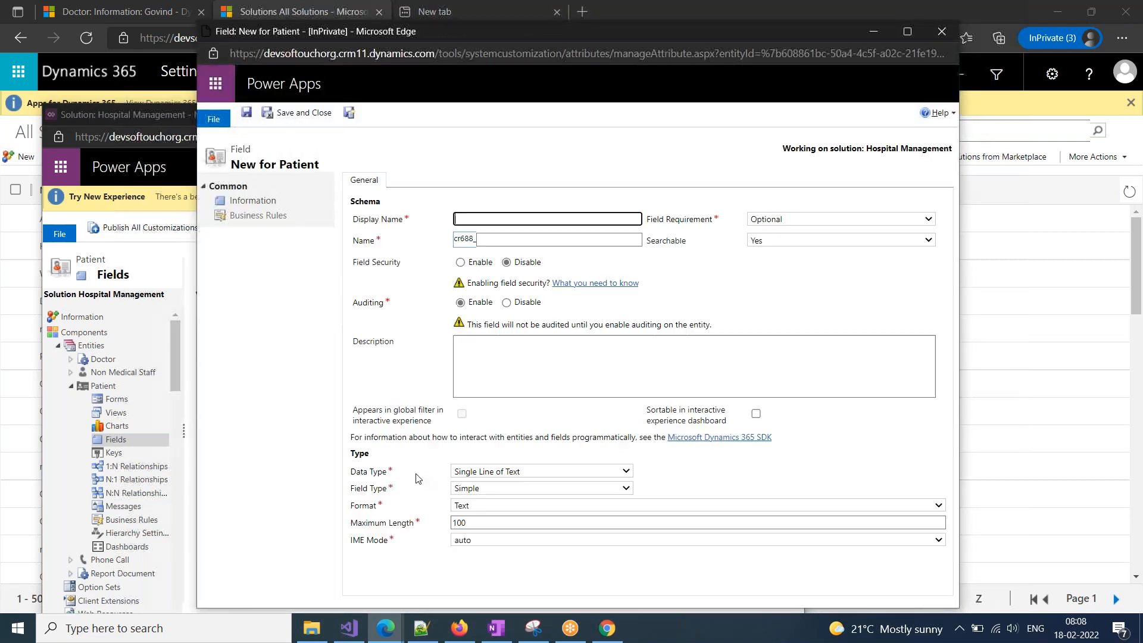
{"action": "left_click", "coordinate": [476, 484]}
{"action": "left_click", "coordinate": [477, 475]}
{"action": "left_click", "coordinate": [482, 359]}
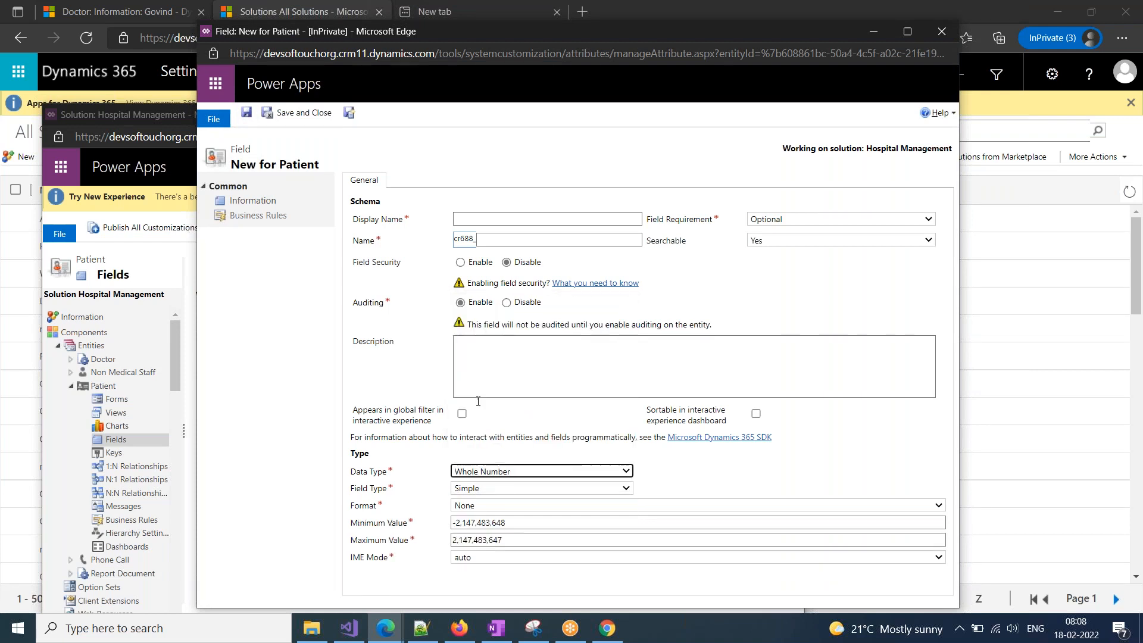
{"action": "left_click", "coordinate": [524, 524]}
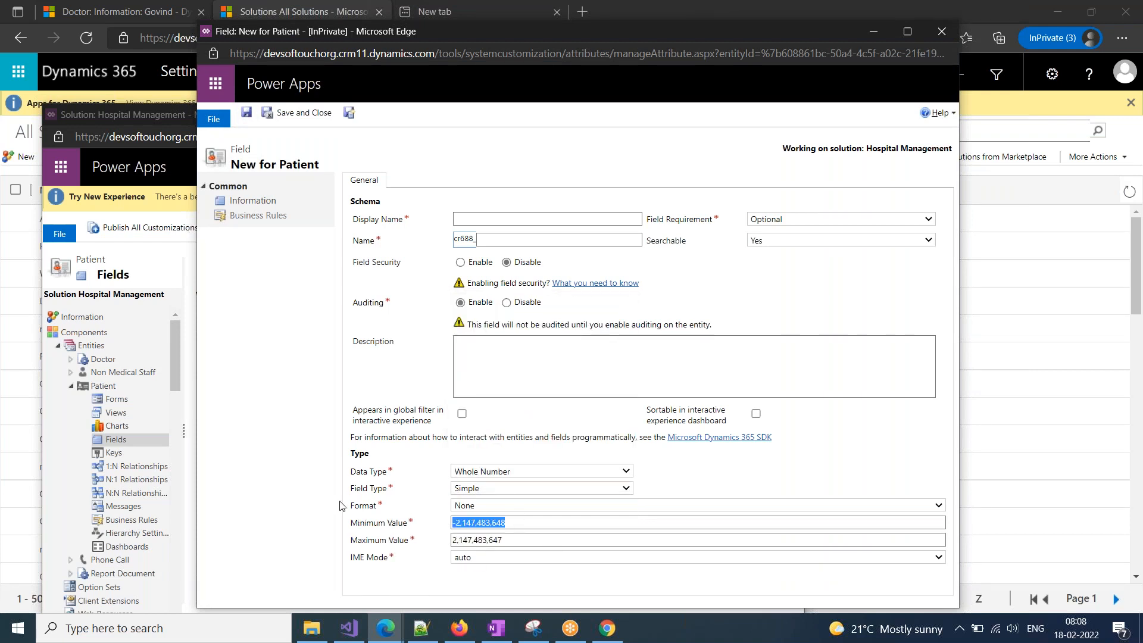
{"action": "type", "text": "0"}
- Set the field's display name to Hours Spent In The Hospital, and save and close it
{"action": "left_click", "coordinate": [472, 221]}
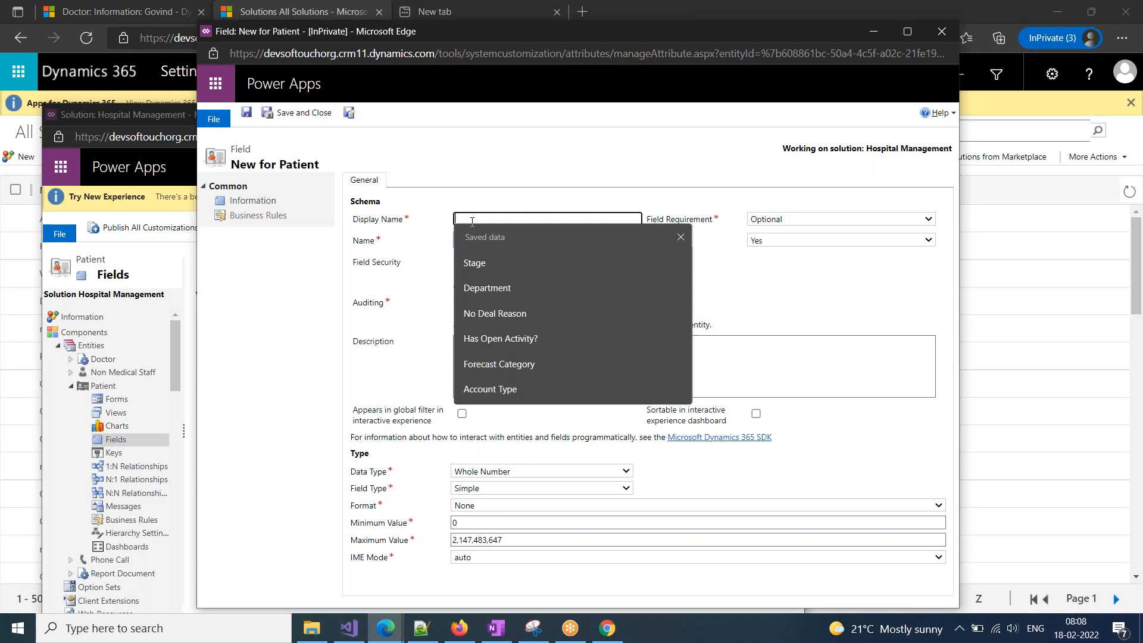
{"action": "type", "text": "Ho"}
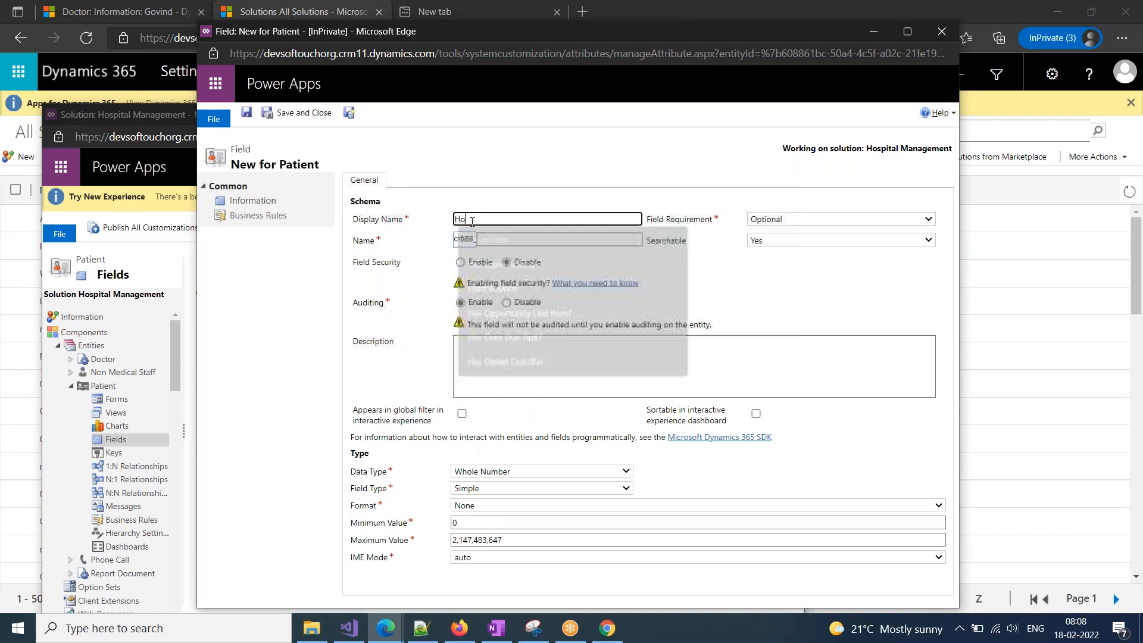
{"action": "type", "text": "urs Spent IN T"}
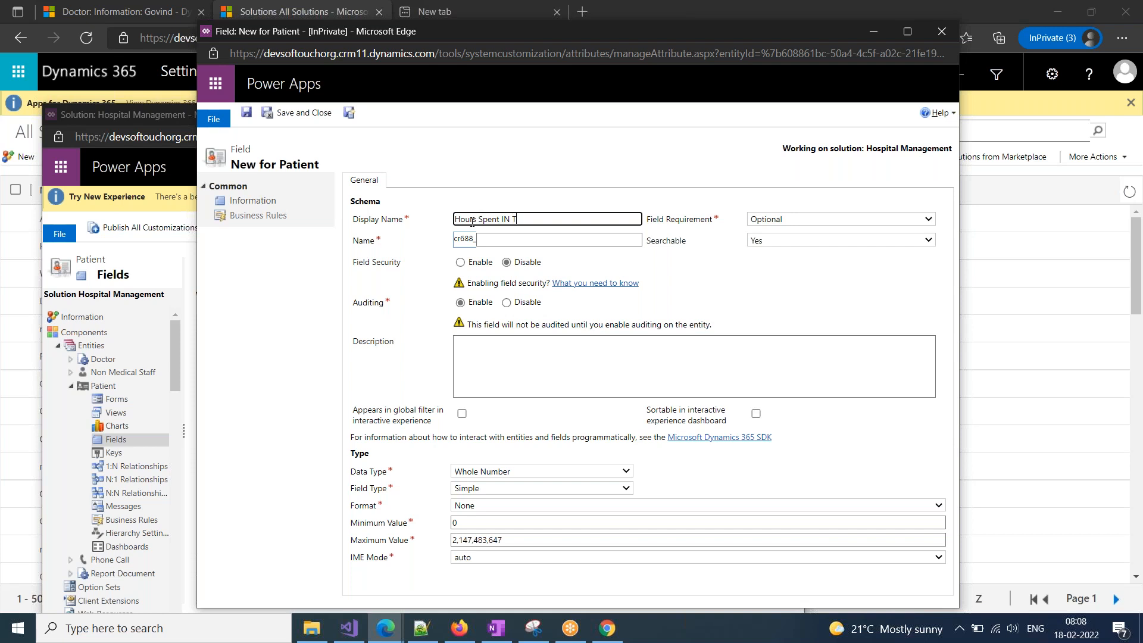
{"action": "type", "text": " in t"}
{"action": "key", "text": "BackSpace"}
{"action": "type", "text": "In th"}
{"action": "key", "text": "BackSpace"}
{"action": "key", "text": "BackSpace"}
{"action": "key", "text": "BackSpace"}
{"action": "type", "text": "The Hospita"}
{"action": "left_click", "coordinate": [717, 282]}
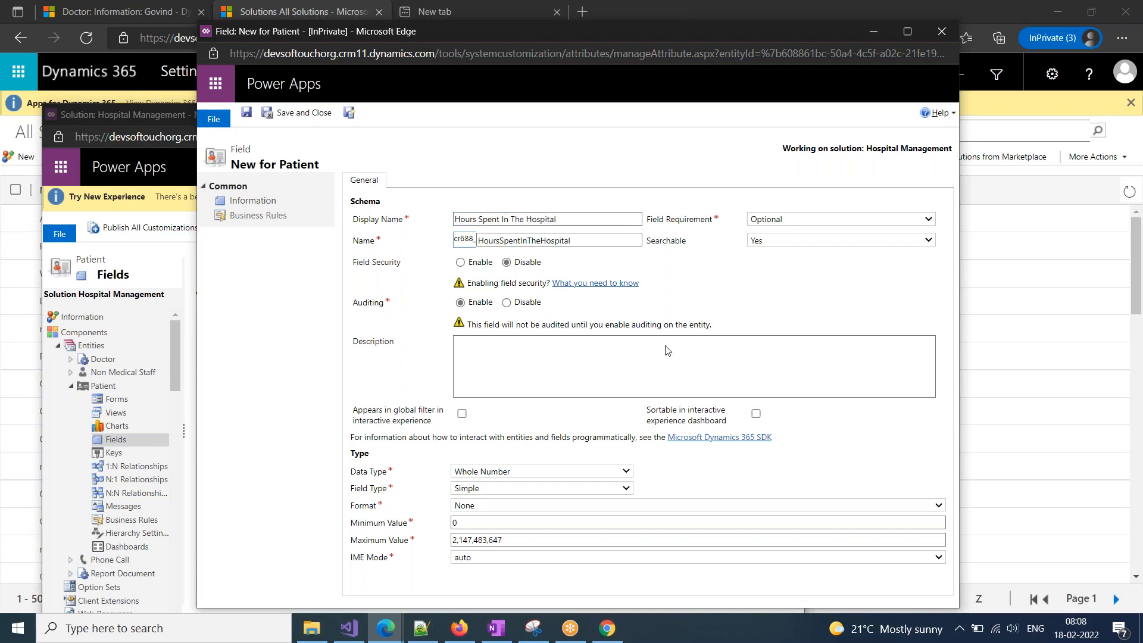
{"action": "left_click", "coordinate": [300, 116]}
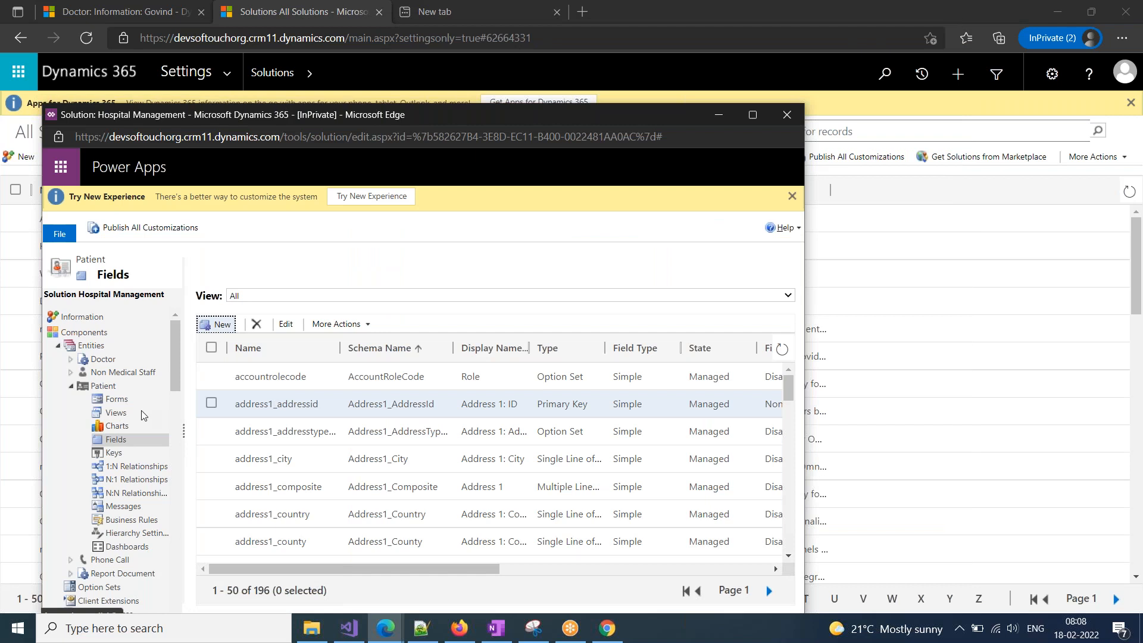
- Start another Patient field with the display name Discharge Amount and data type Currency
{"action": "left_click", "coordinate": [218, 324]}
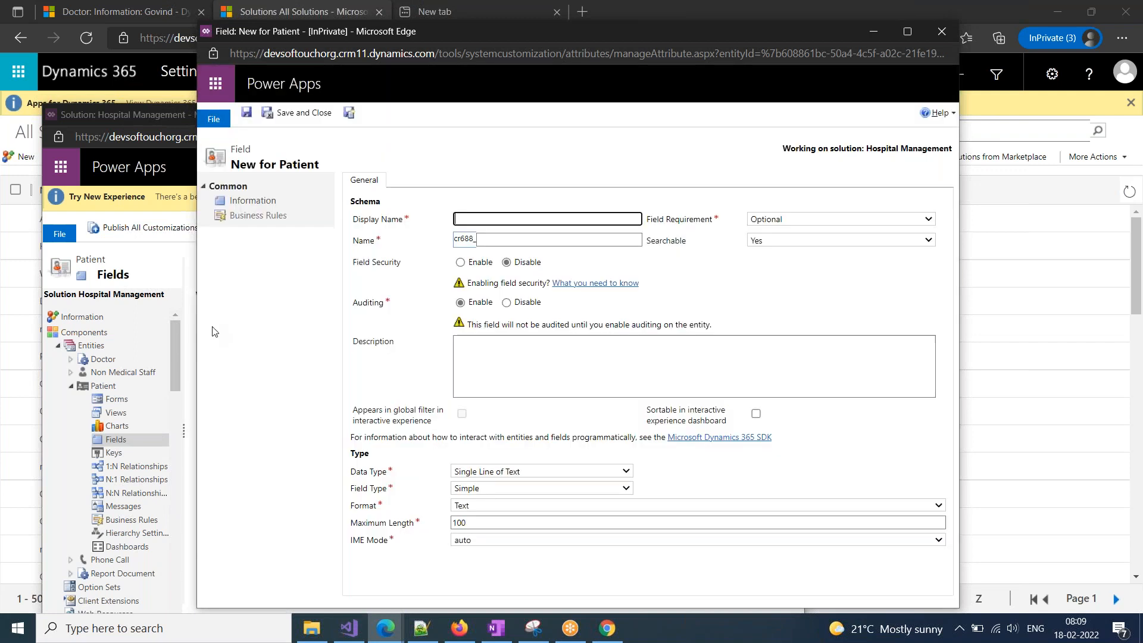
{"action": "type", "text": "Discharge Amount"}
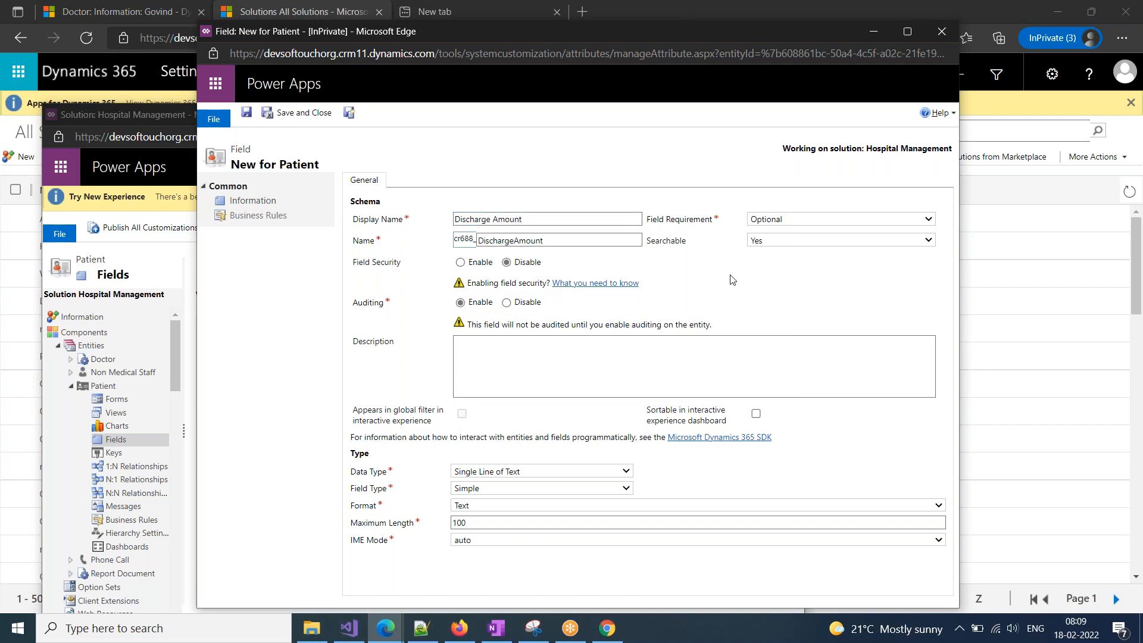
{"action": "left_click", "coordinate": [486, 476]}
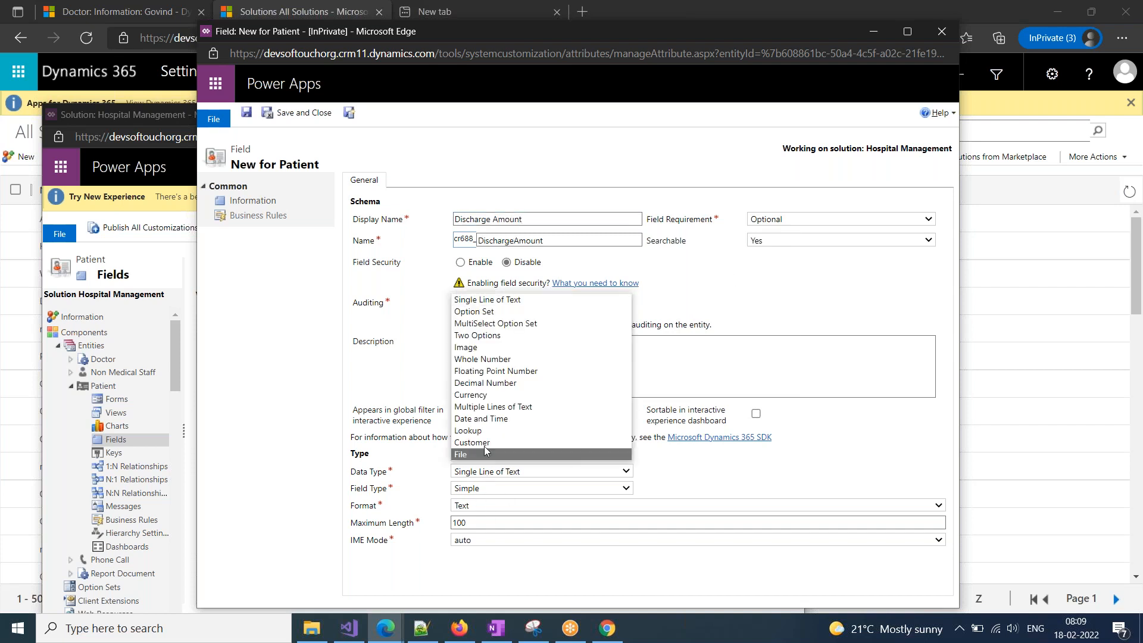
{"action": "left_click", "coordinate": [483, 396]}
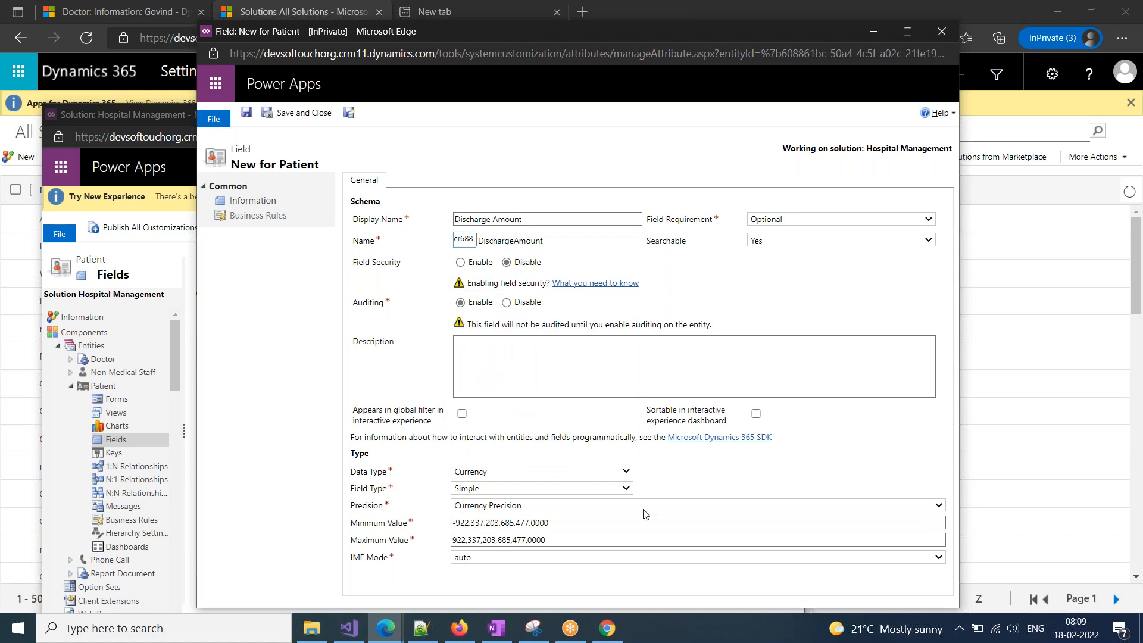
- Switch the data type to Single Line of Text and back to Currency, reviewing the field types offered for each
{"action": "left_click", "coordinate": [485, 476]}
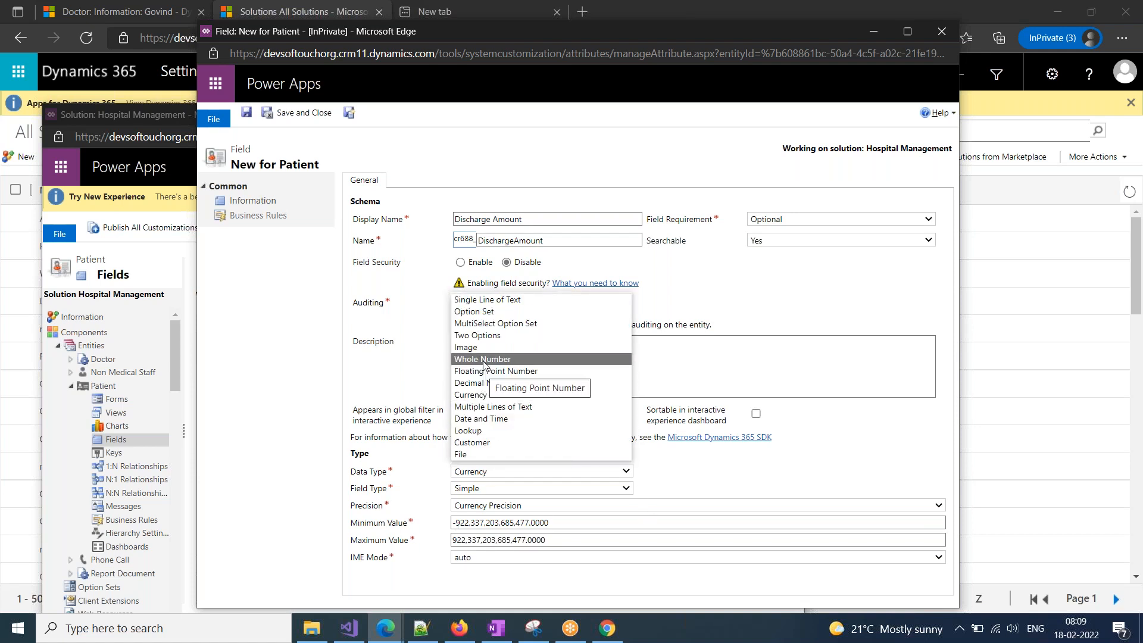
{"action": "left_click", "coordinate": [485, 302]}
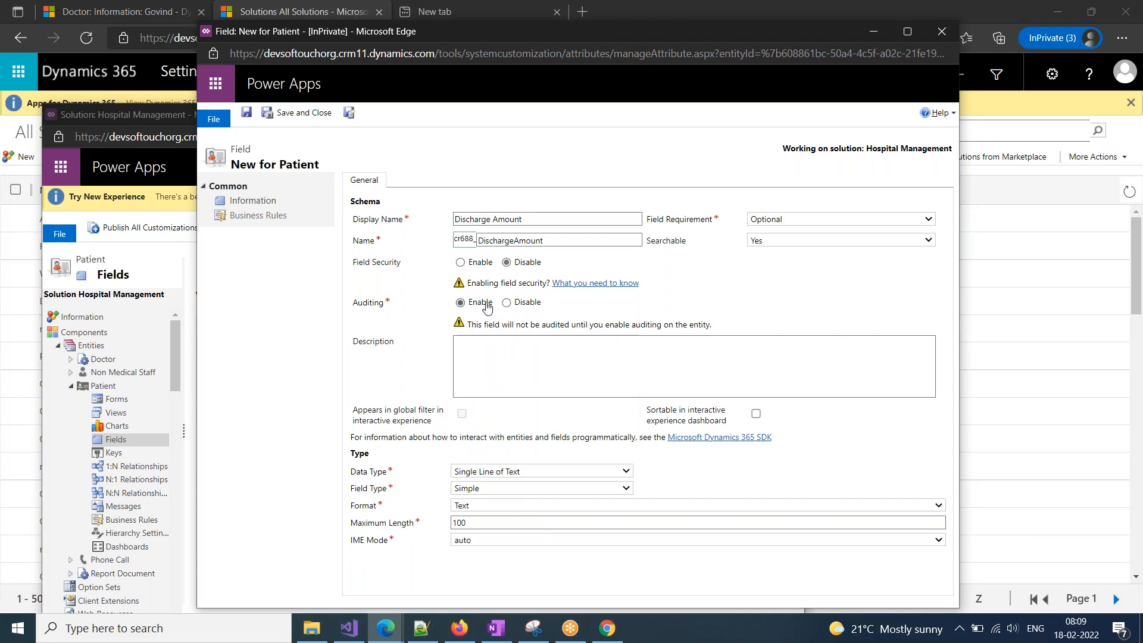
{"action": "left_click", "coordinate": [481, 488]}
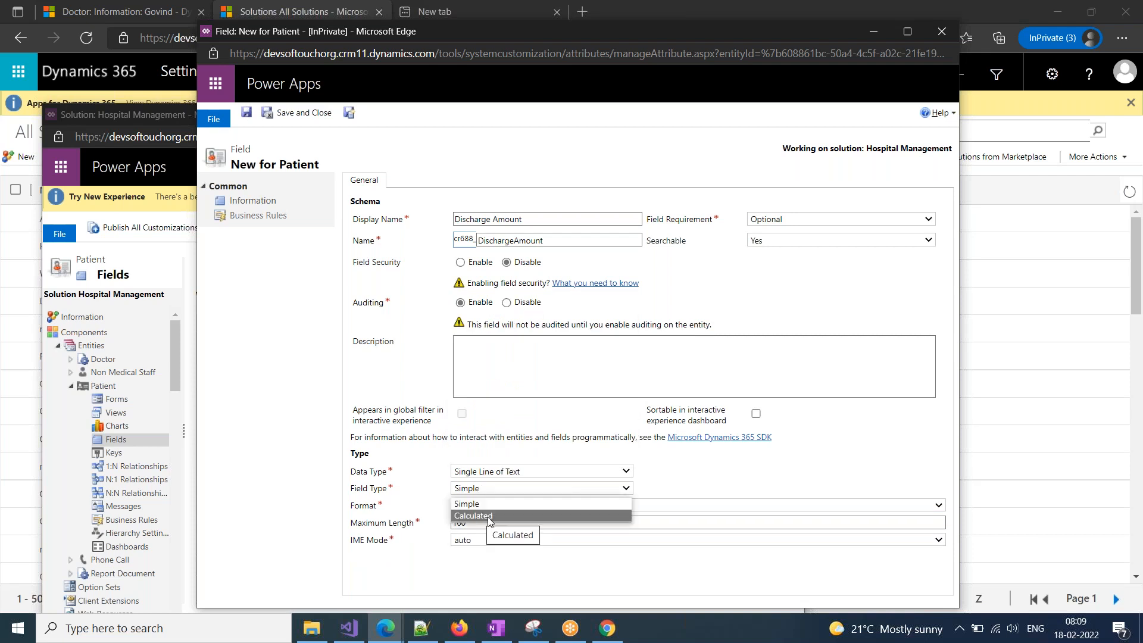
{"action": "left_click", "coordinate": [480, 472]}
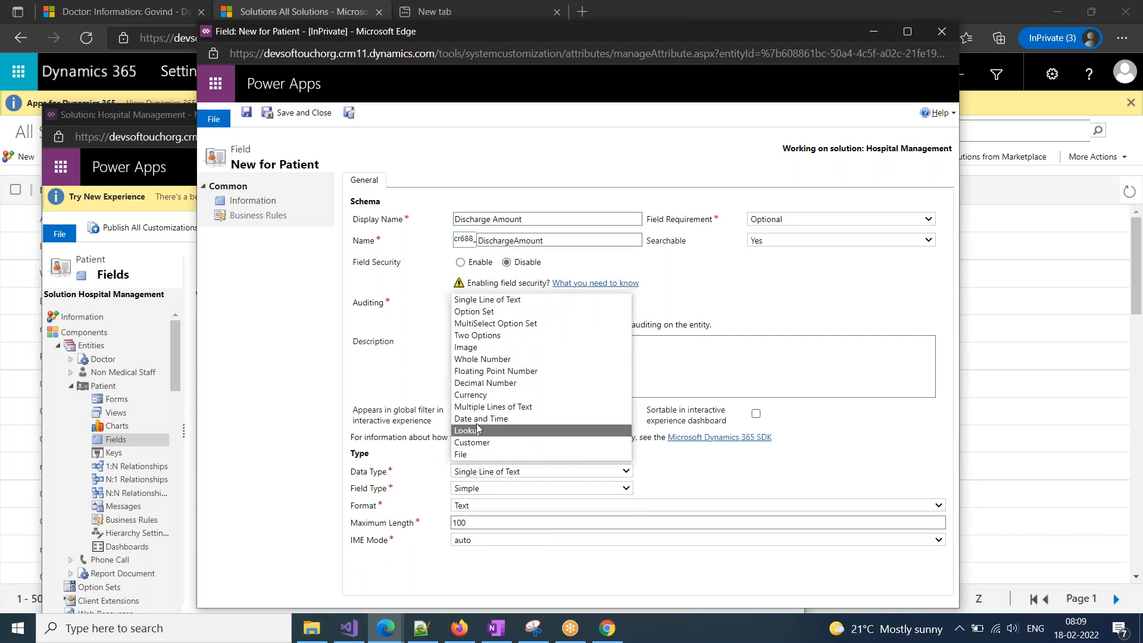
{"action": "left_click", "coordinate": [477, 395]}
{"action": "left_click", "coordinate": [476, 489]}
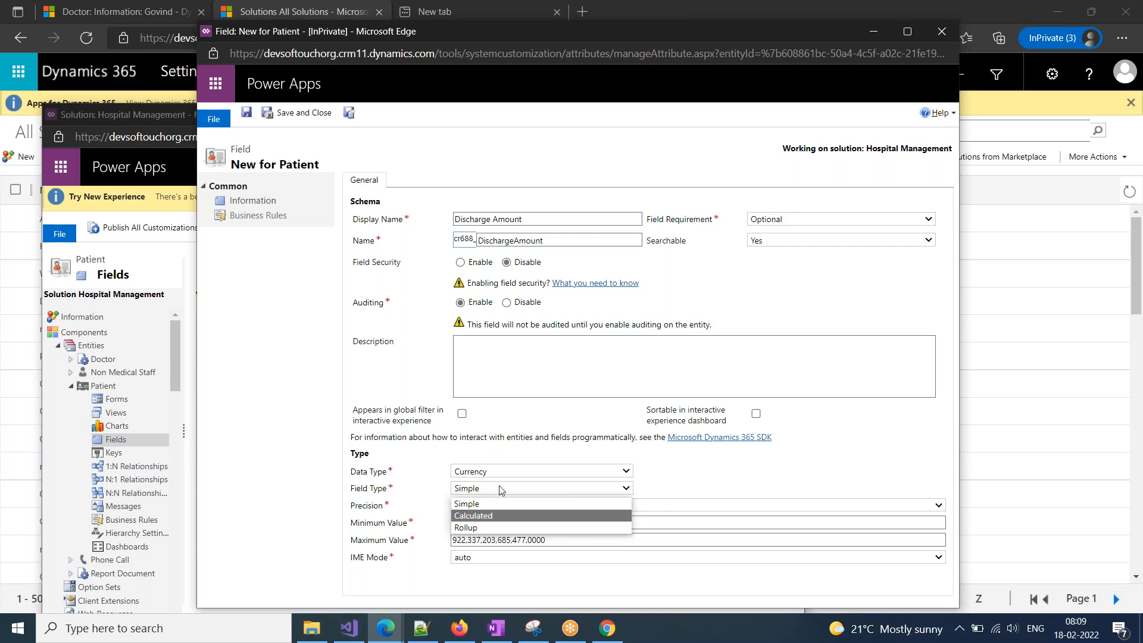
{"action": "left_click", "coordinate": [795, 462]}
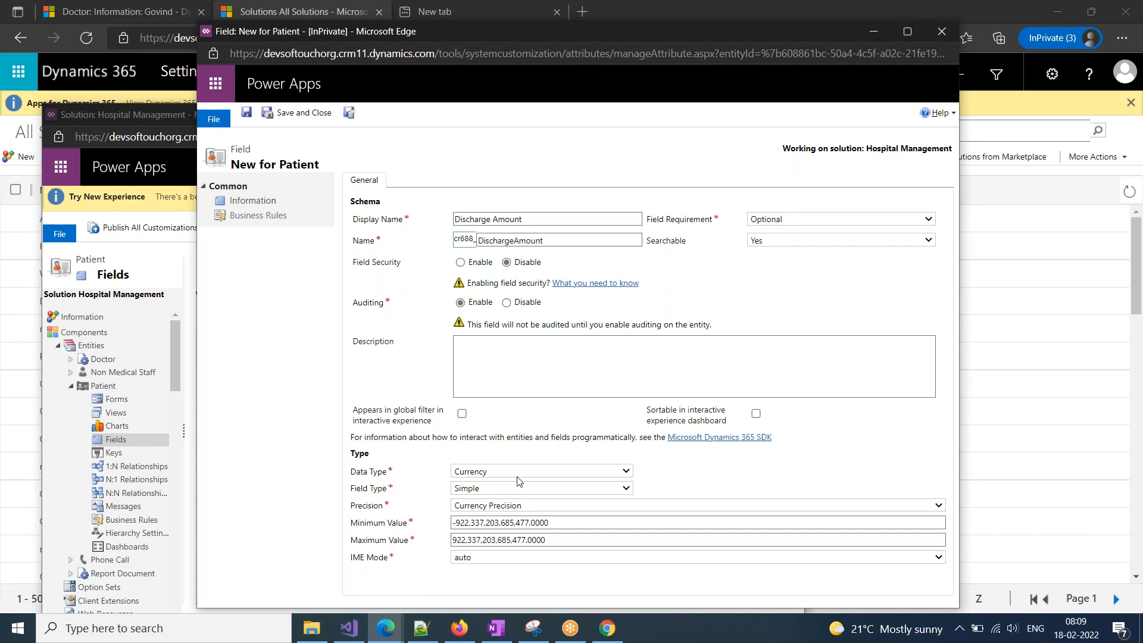
- Set the Discharge Amount field's minimum value to 0, its field type to Calculated and its precision to 2
{"action": "triple_click", "coordinate": [566, 526]}
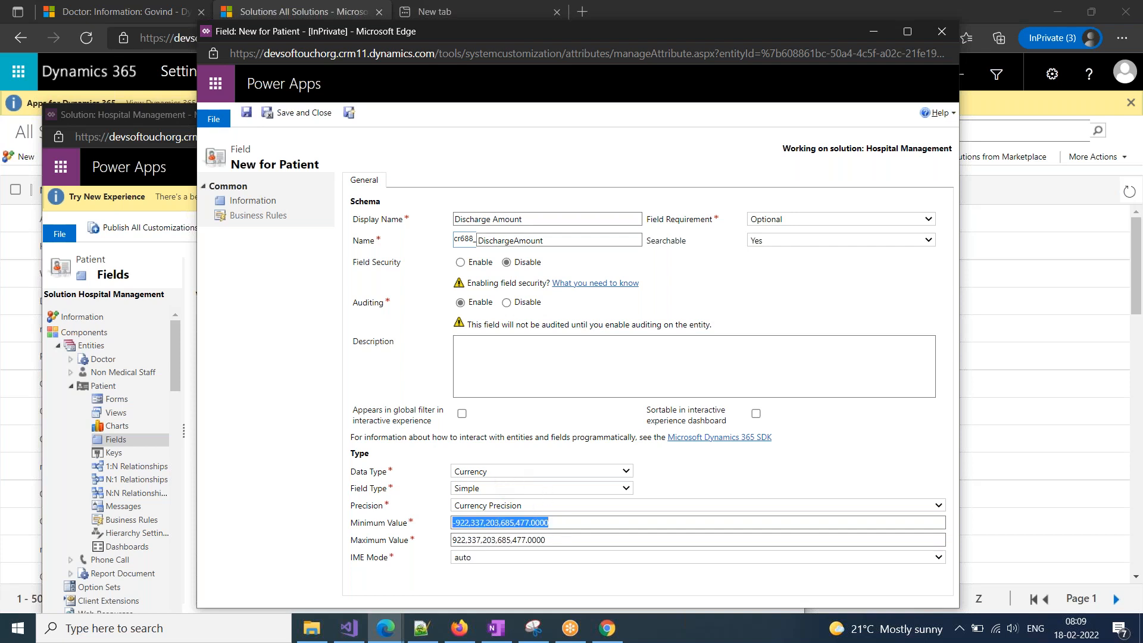
{"action": "type", "text": "0"}
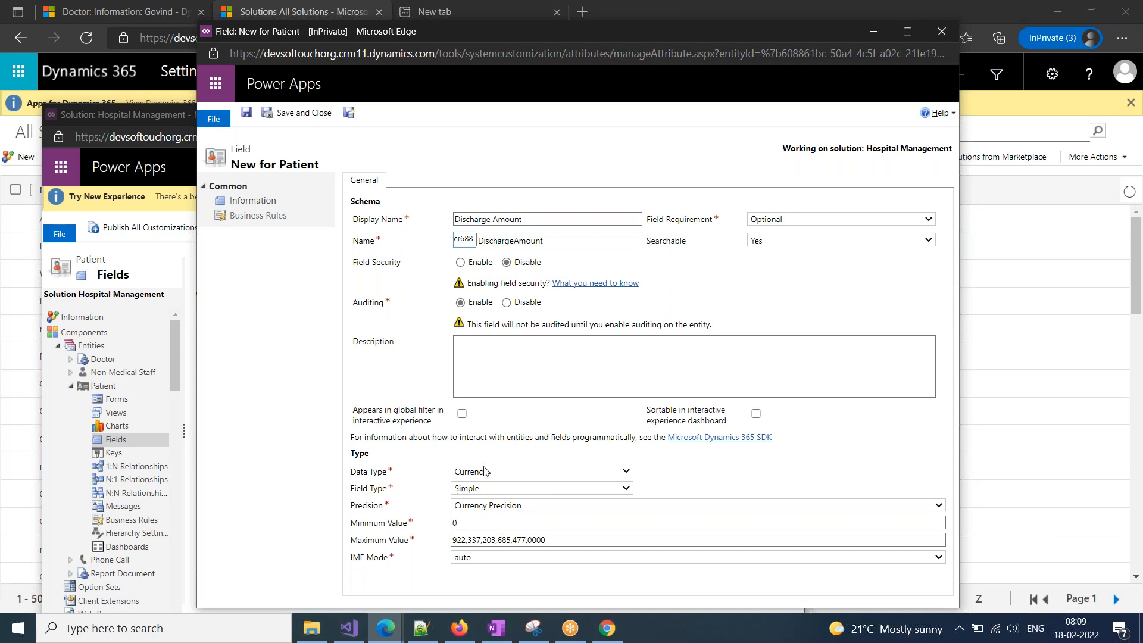
{"action": "left_click", "coordinate": [479, 490]}
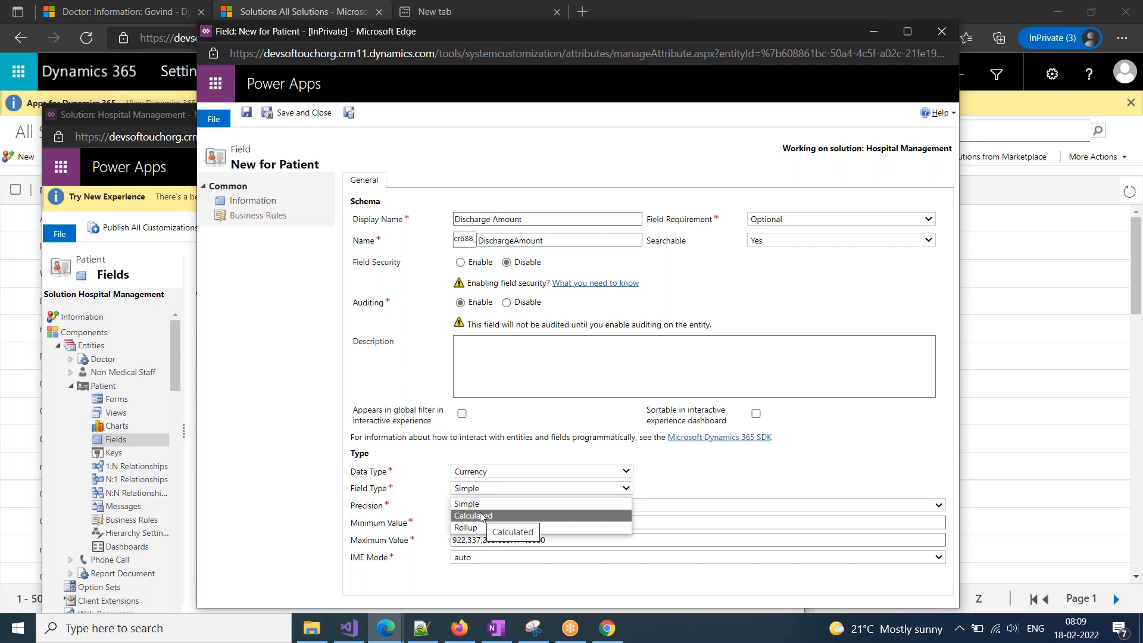
{"action": "left_click", "coordinate": [482, 516]}
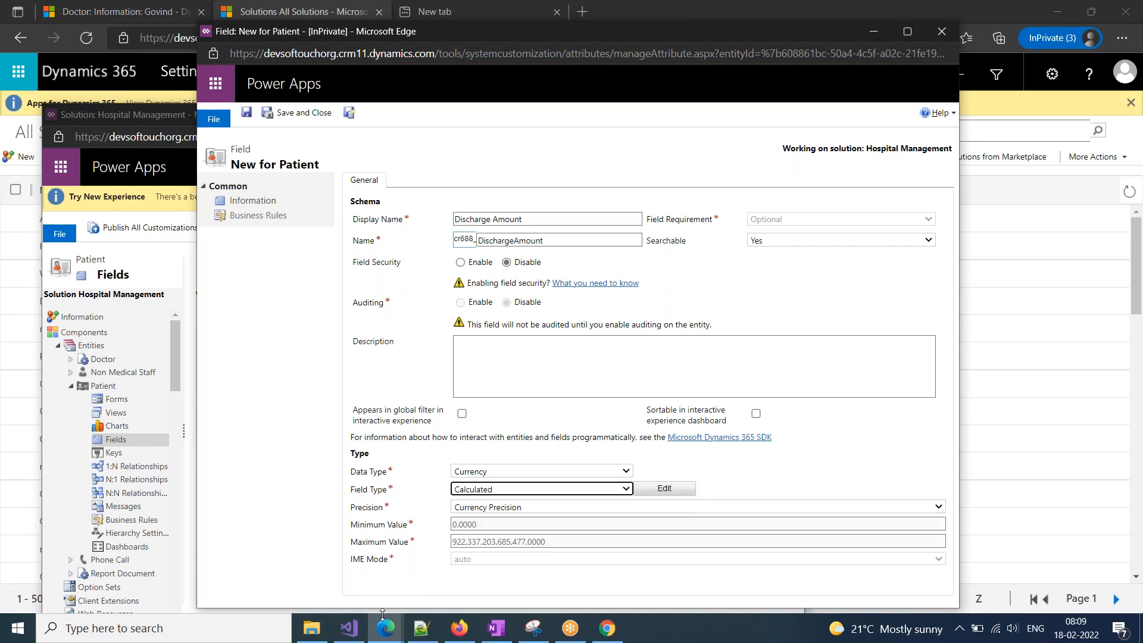
{"action": "left_click", "coordinate": [480, 508]}
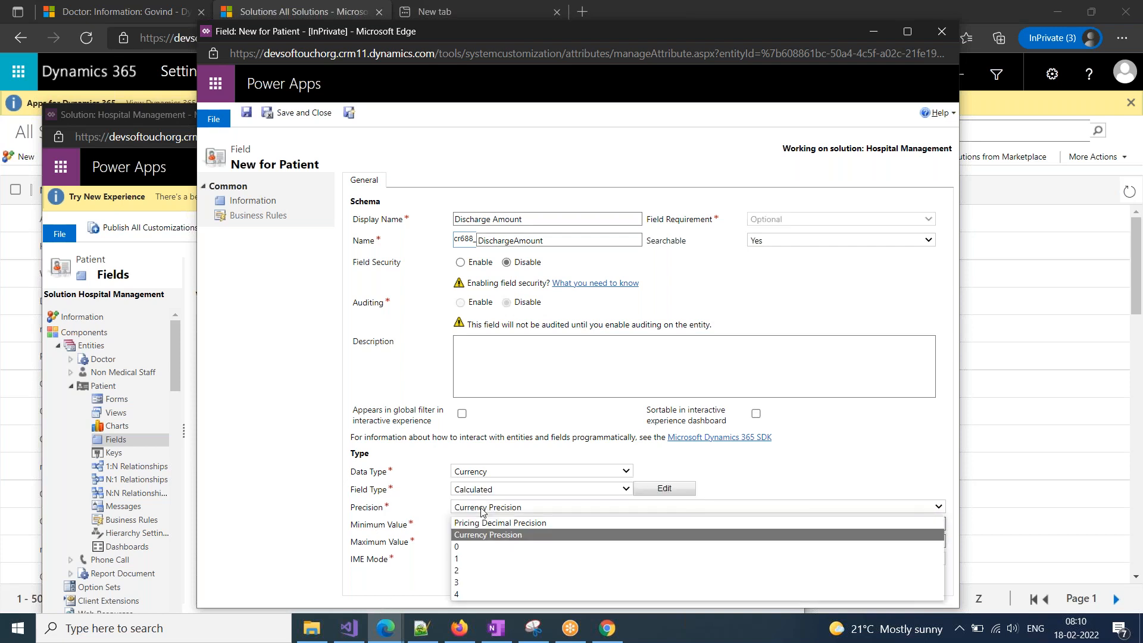
{"action": "left_click", "coordinate": [470, 570]}
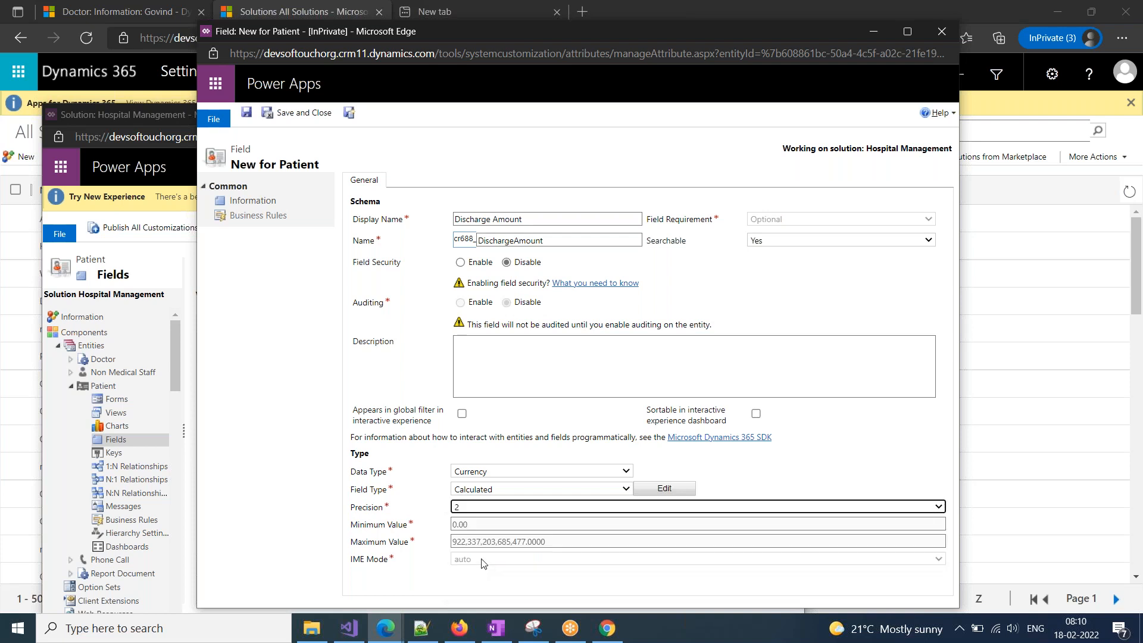
- Always allow pop-ups from the Dynamics site and open the Discharge Amount field's calculation editor
{"action": "left_click", "coordinate": [662, 489]}
{"action": "left_click", "coordinate": [655, 489]}
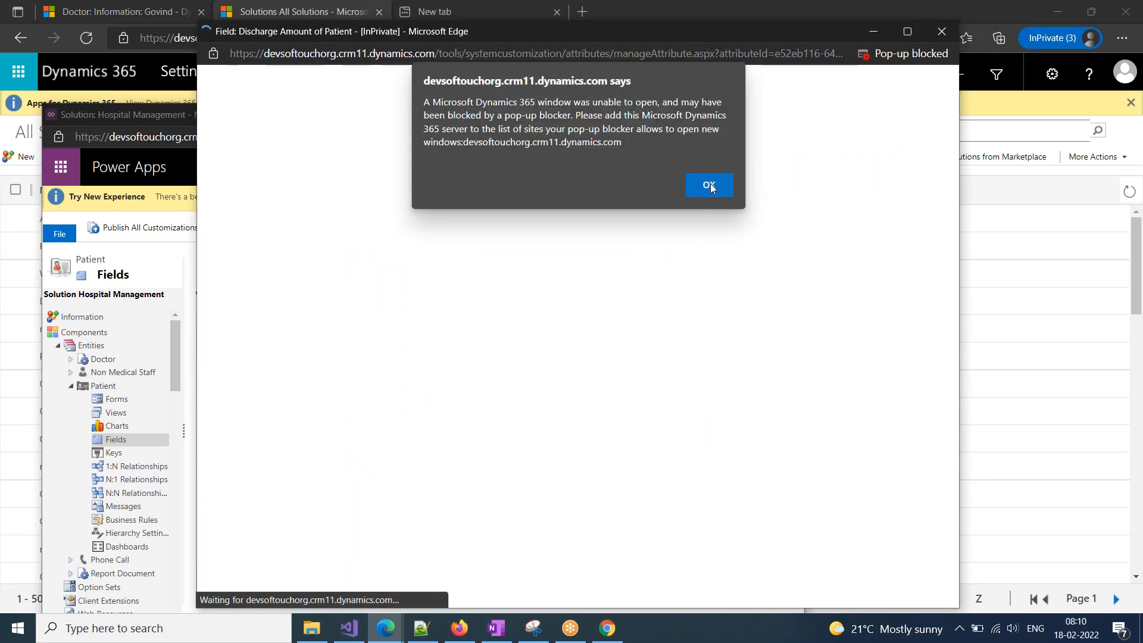
{"action": "left_click", "coordinate": [709, 183]}
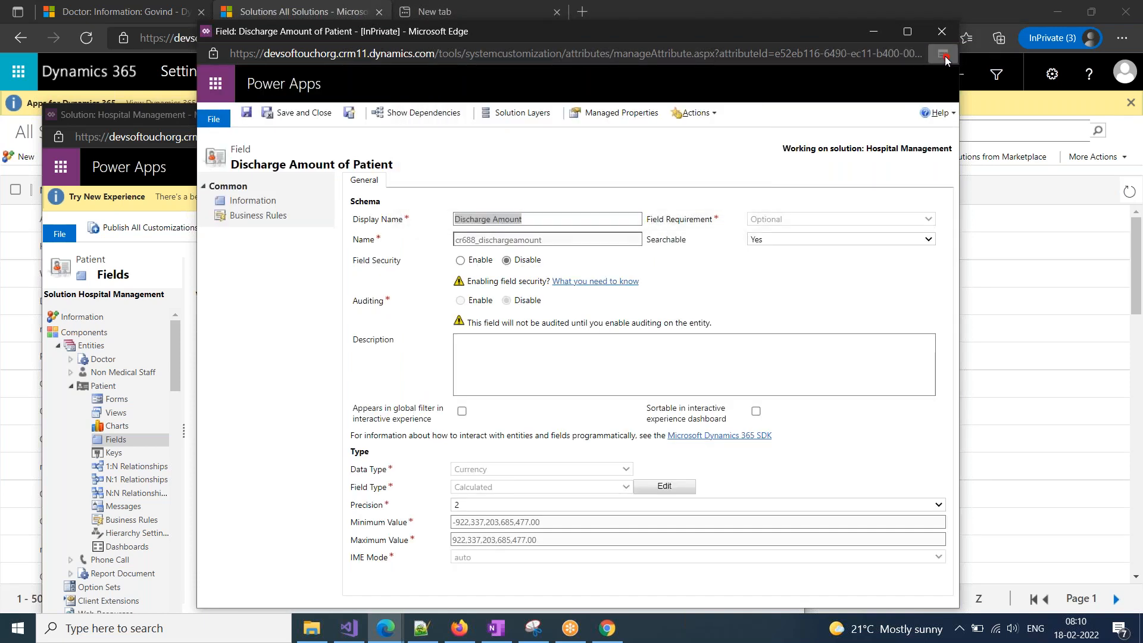
{"action": "left_click", "coordinate": [944, 55]}
{"action": "left_click", "coordinate": [768, 125]}
{"action": "left_click", "coordinate": [911, 185]}
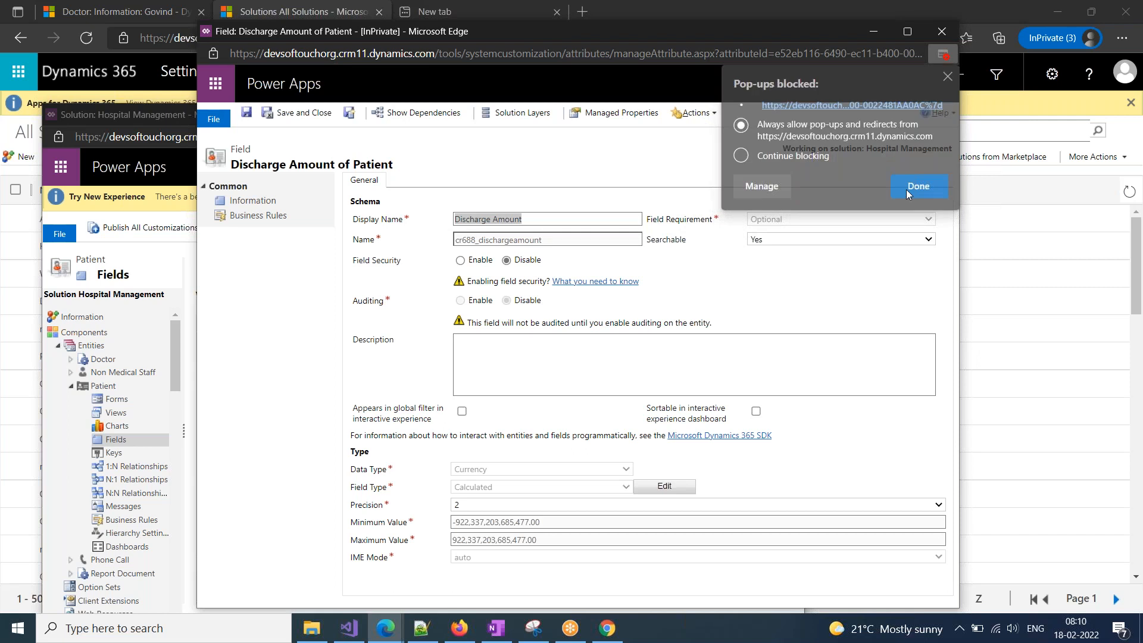
{"action": "left_click", "coordinate": [663, 488]}
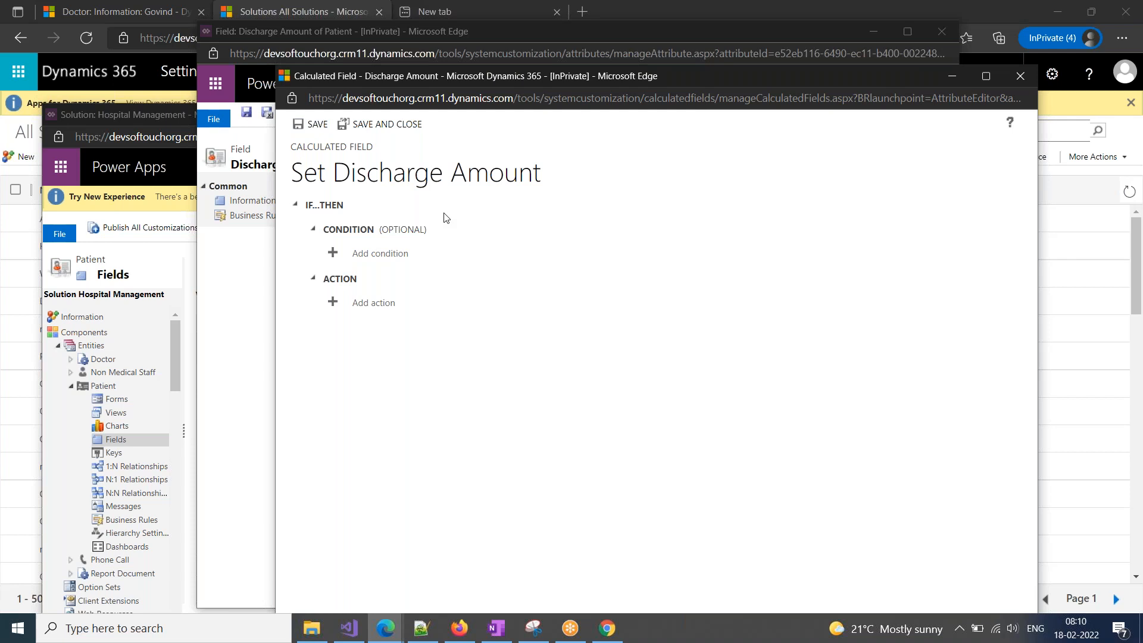
- Capture the Set Discharge Amount condition and action area, and paste it into the Batch -Feb page in OneNote under Calculated Field
{"action": "key", "text": "super+shift+s"}
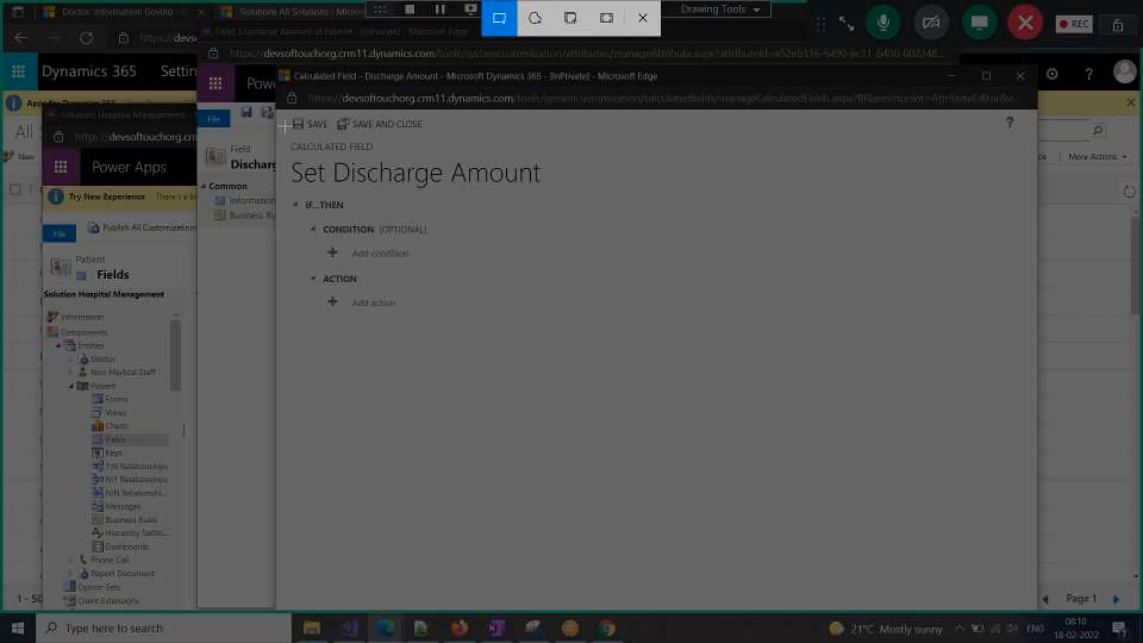
{"action": "left_click_drag", "start_coordinate": [284, 126], "coordinate": [598, 417]}
{"action": "left_click", "coordinate": [497, 627]}
{"action": "key", "text": "ctrl+v"}
{"action": "scroll", "coordinate": [244, 512], "scroll_direction": "down", "scroll_amount": 1}
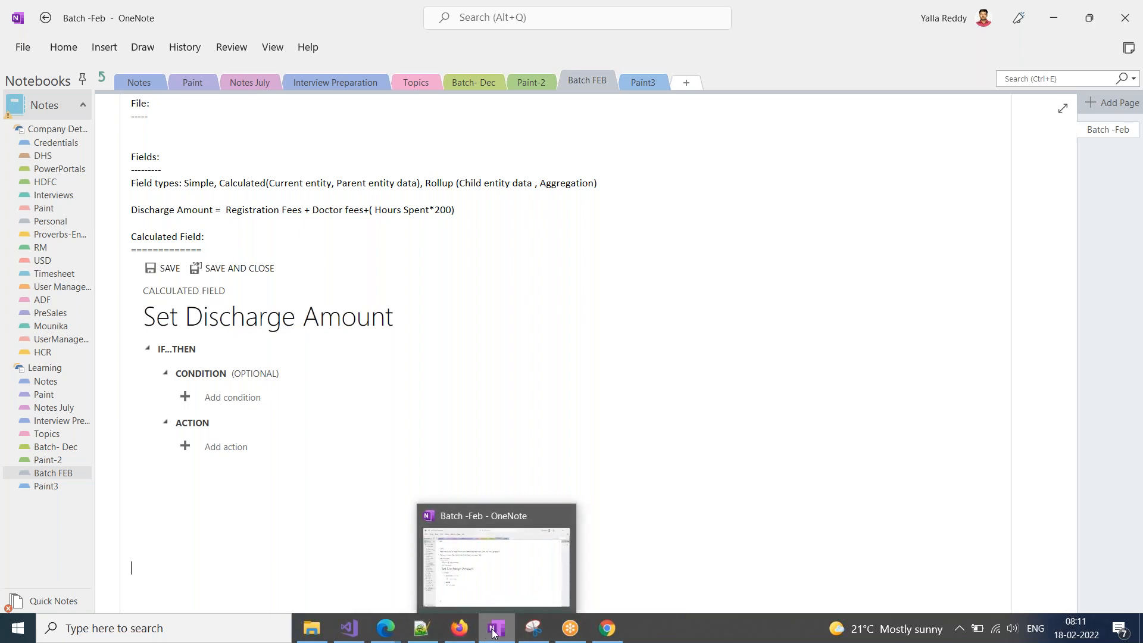
- Return to the Discharge Amount calculation editor in Edge, and bring up the Doctor record in the Hospital Management app
{"action": "mouse_move", "coordinate": [385, 628]}
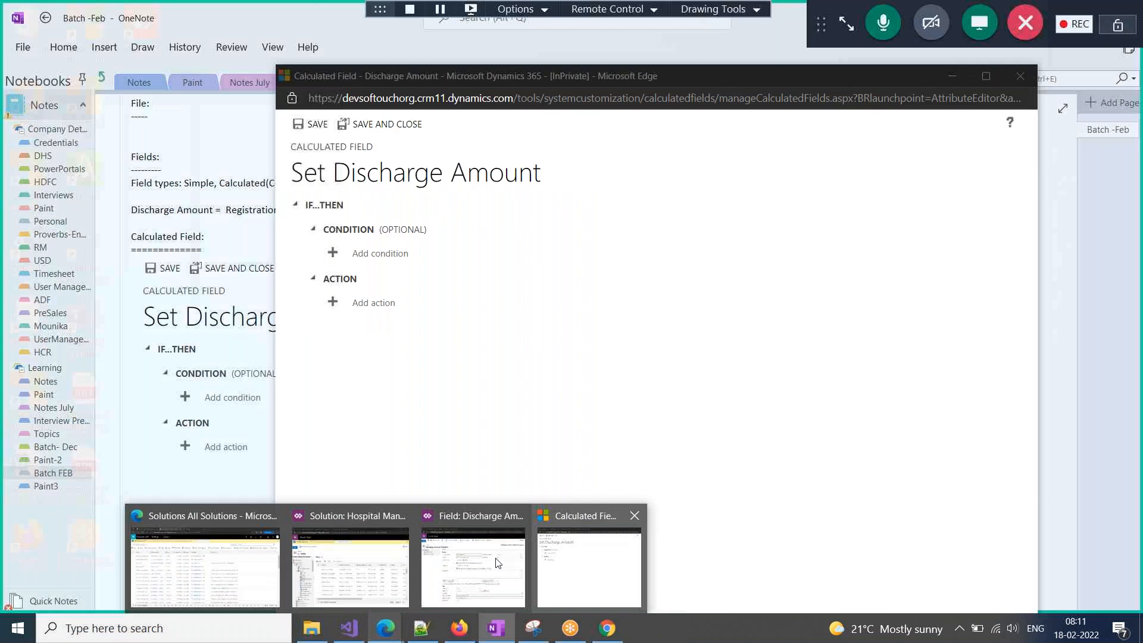
{"action": "left_click", "coordinate": [565, 567]}
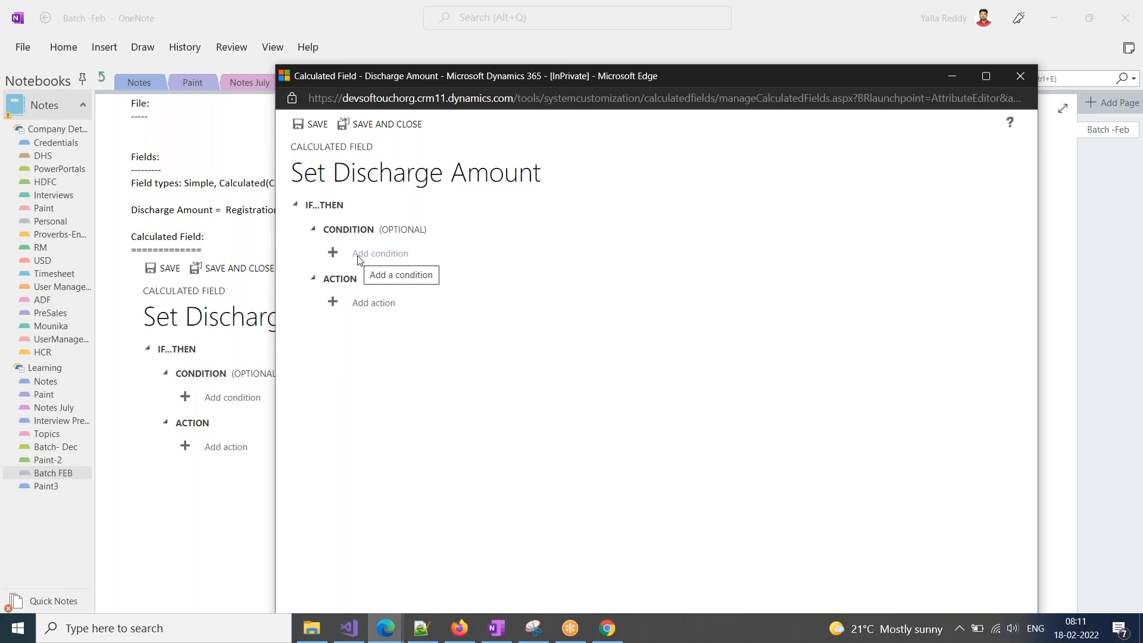
{"action": "mouse_move", "coordinate": [385, 628]}
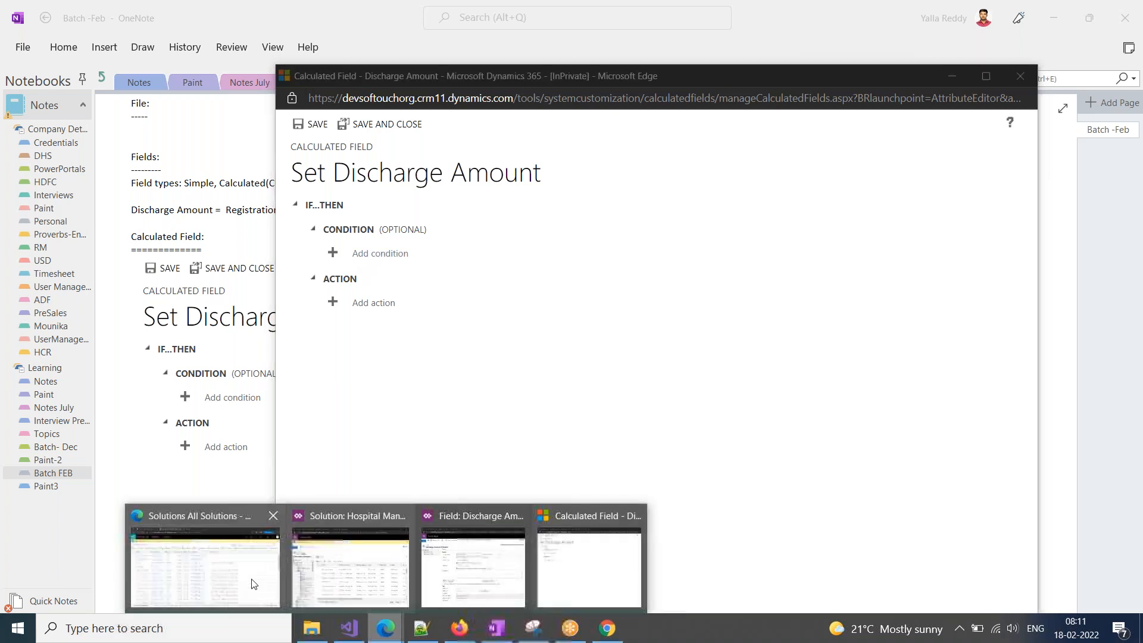
{"action": "mouse_move", "coordinate": [220, 577]}
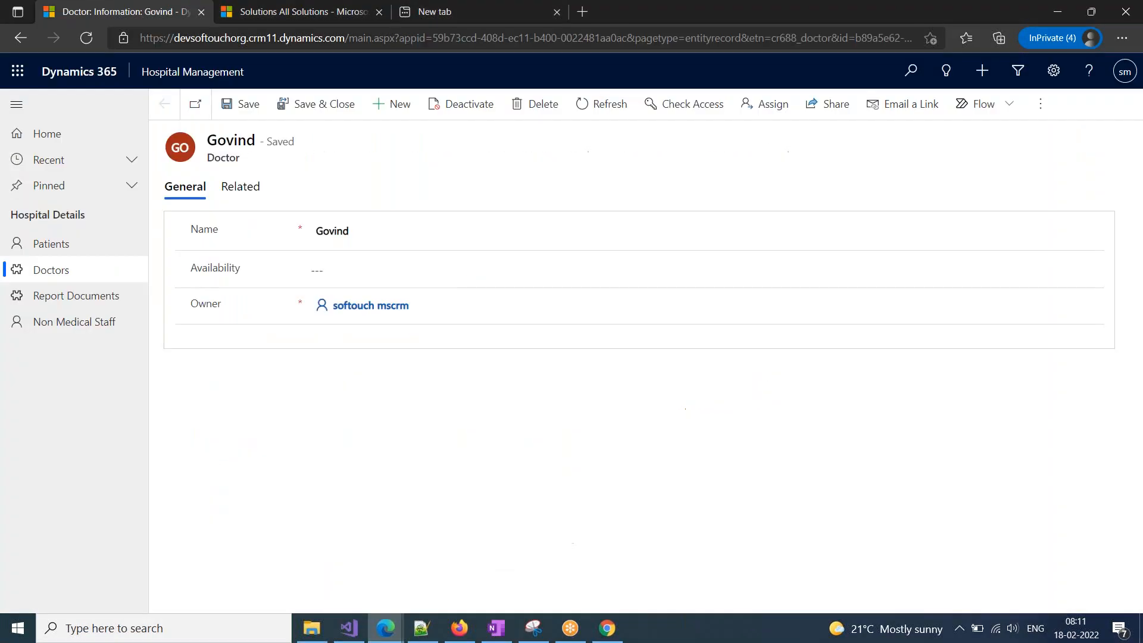
- Run an Advanced Find on Doctors for records whose Fees is greater than 1200
{"action": "left_click", "coordinate": [1018, 70]}
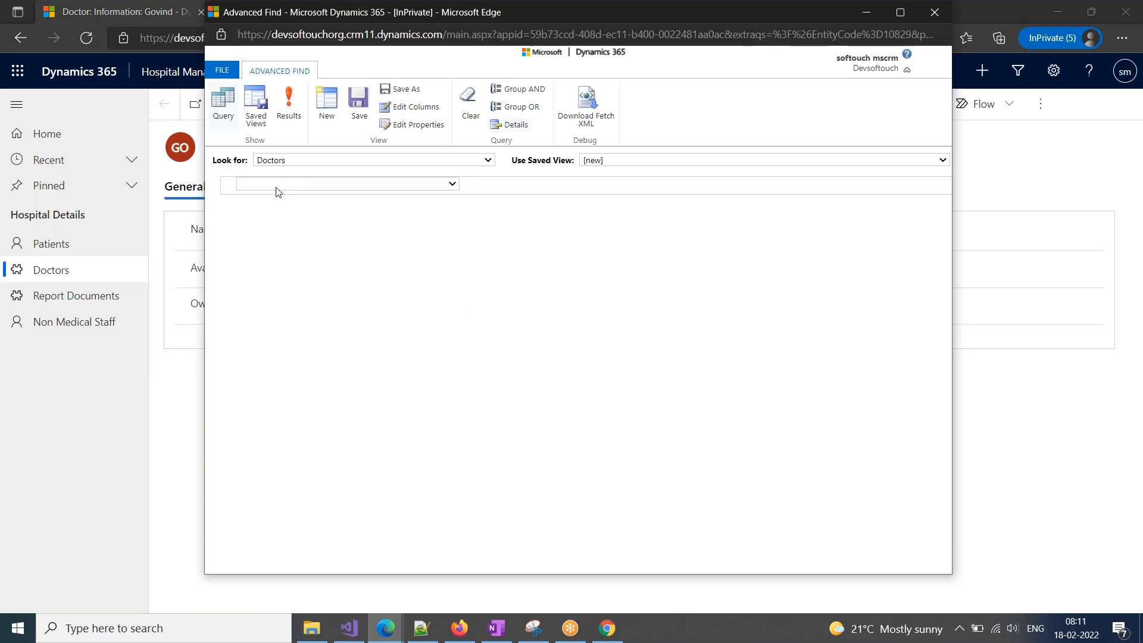
{"action": "left_click", "coordinate": [274, 185]}
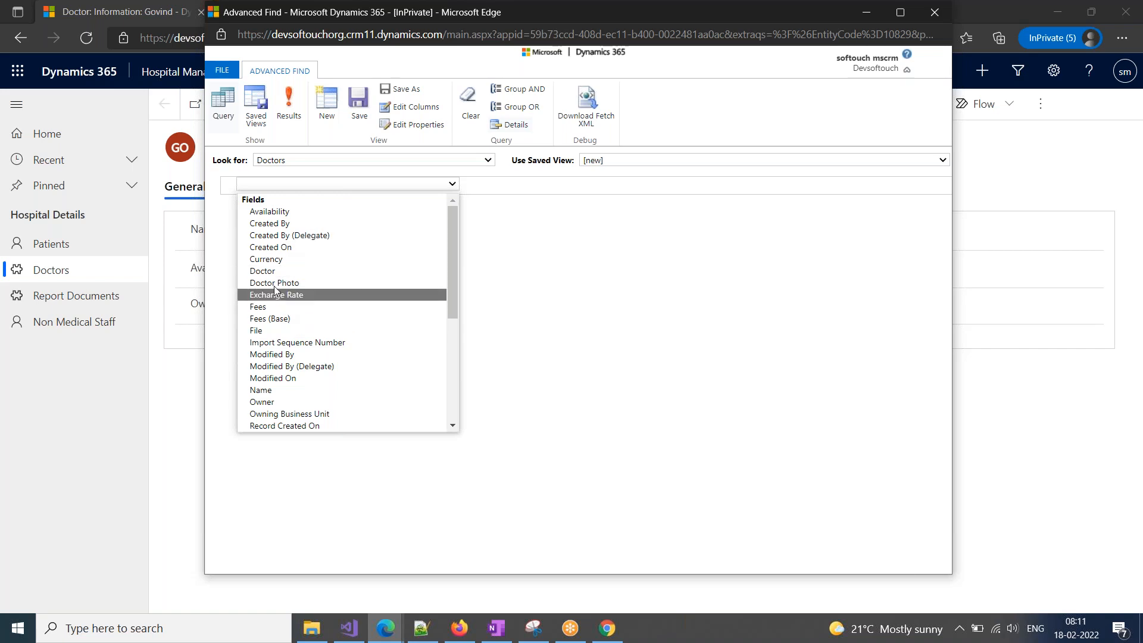
{"action": "left_click", "coordinate": [279, 308]}
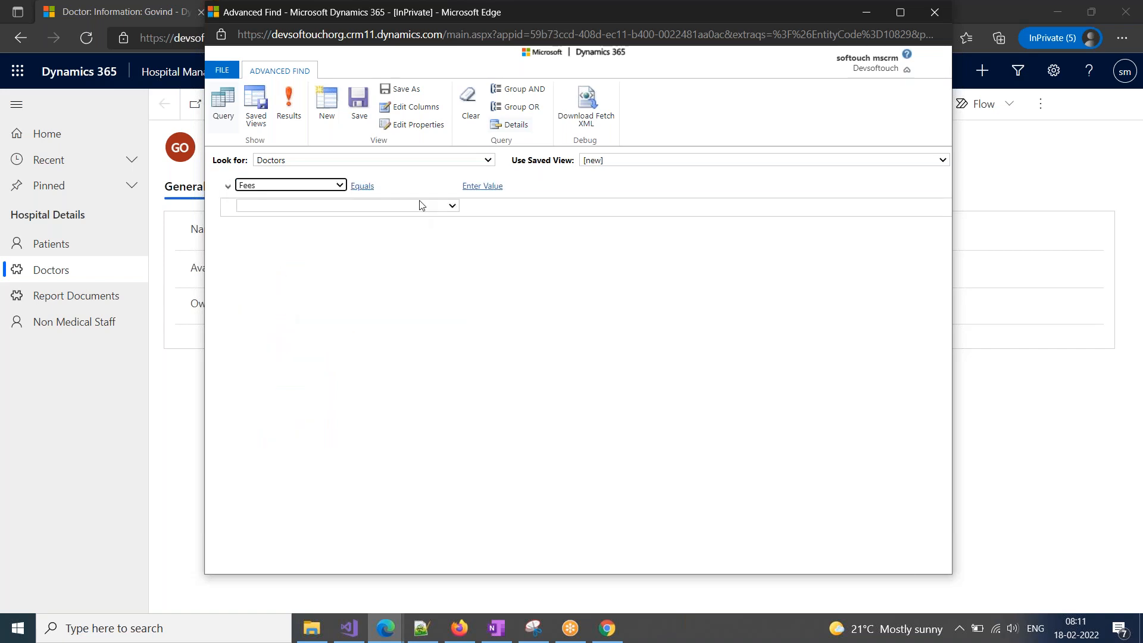
{"action": "left_click", "coordinate": [420, 189]}
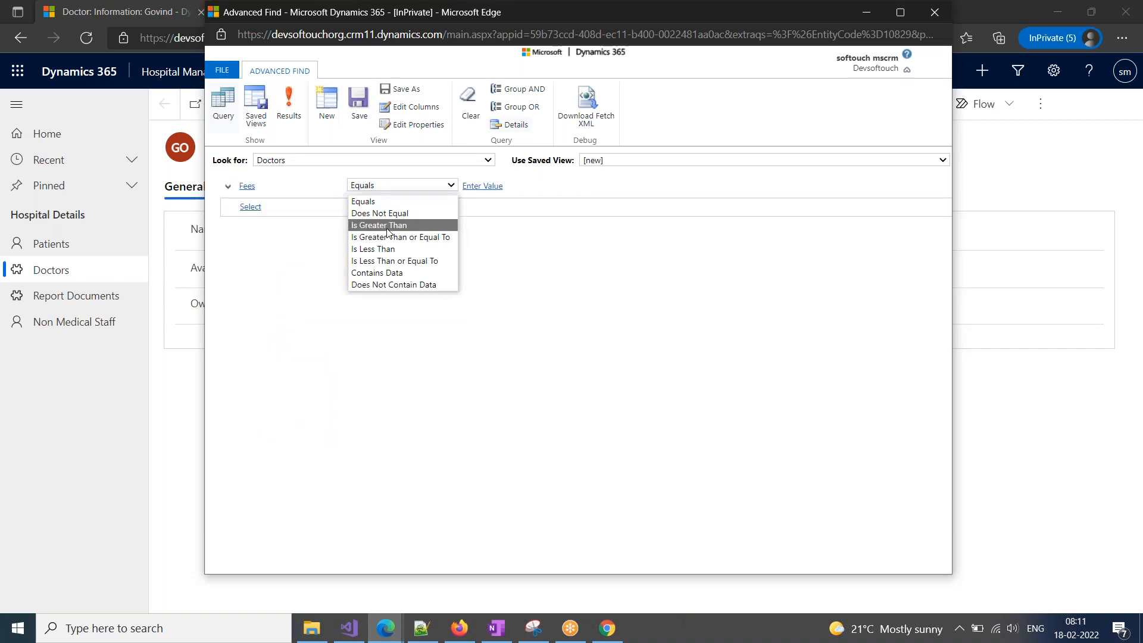
{"action": "left_click", "coordinate": [436, 220]}
{"action": "left_click", "coordinate": [482, 186]}
{"action": "type", "text": "1200"}
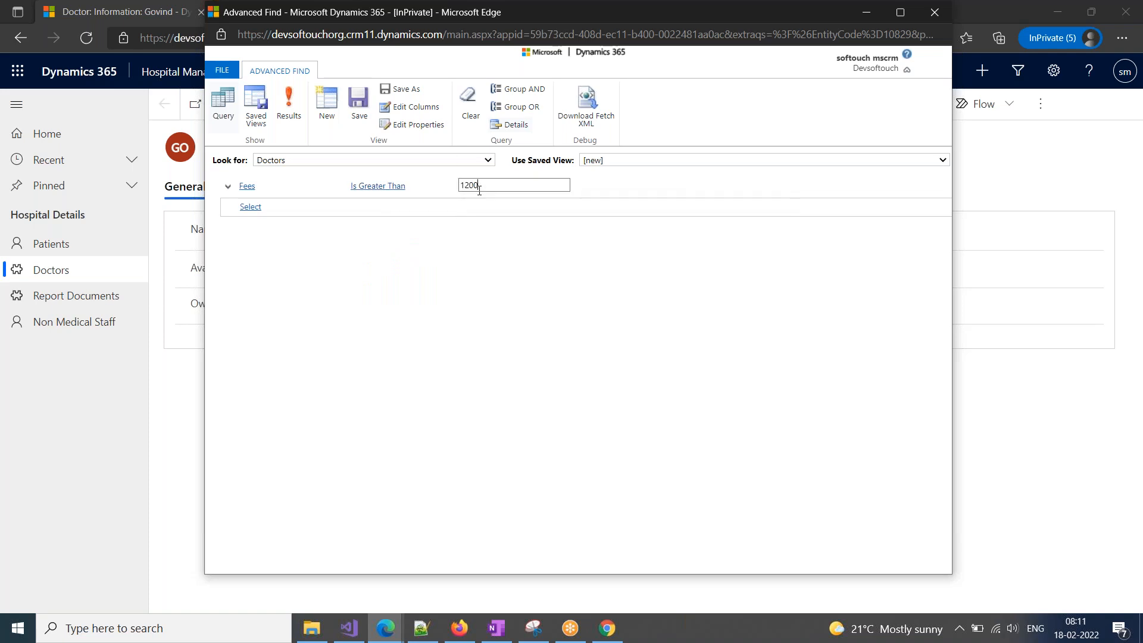
{"action": "left_click", "coordinate": [490, 333]}
{"action": "left_click", "coordinate": [300, 110]}
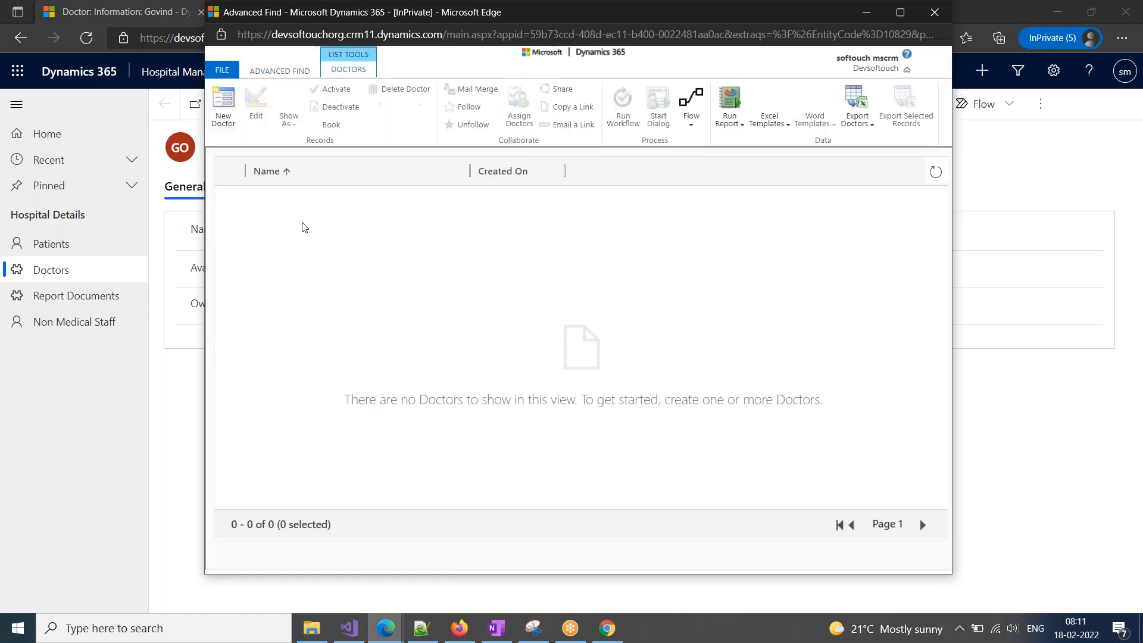
- Return to the Doctors query and examine the fields available for its Fees condition
{"action": "left_click", "coordinate": [265, 75]}
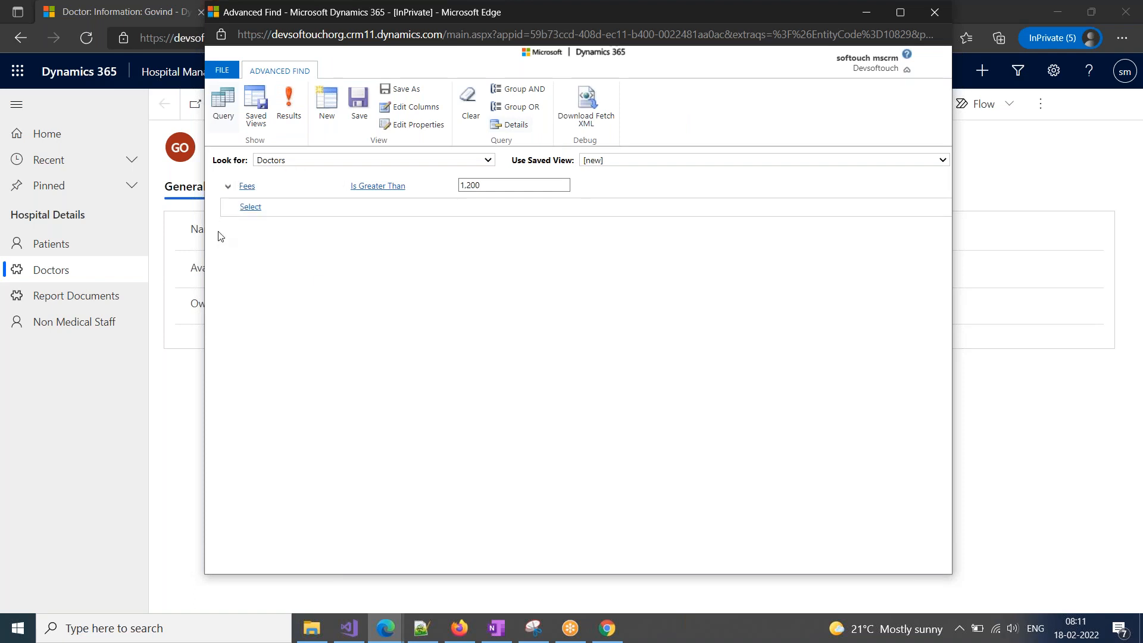
{"action": "left_click", "coordinate": [246, 186]}
{"action": "left_click", "coordinate": [251, 187]}
{"action": "scroll", "coordinate": [285, 368], "scroll_direction": "down", "scroll_amount": 1}
{"action": "left_click", "coordinate": [394, 187]}
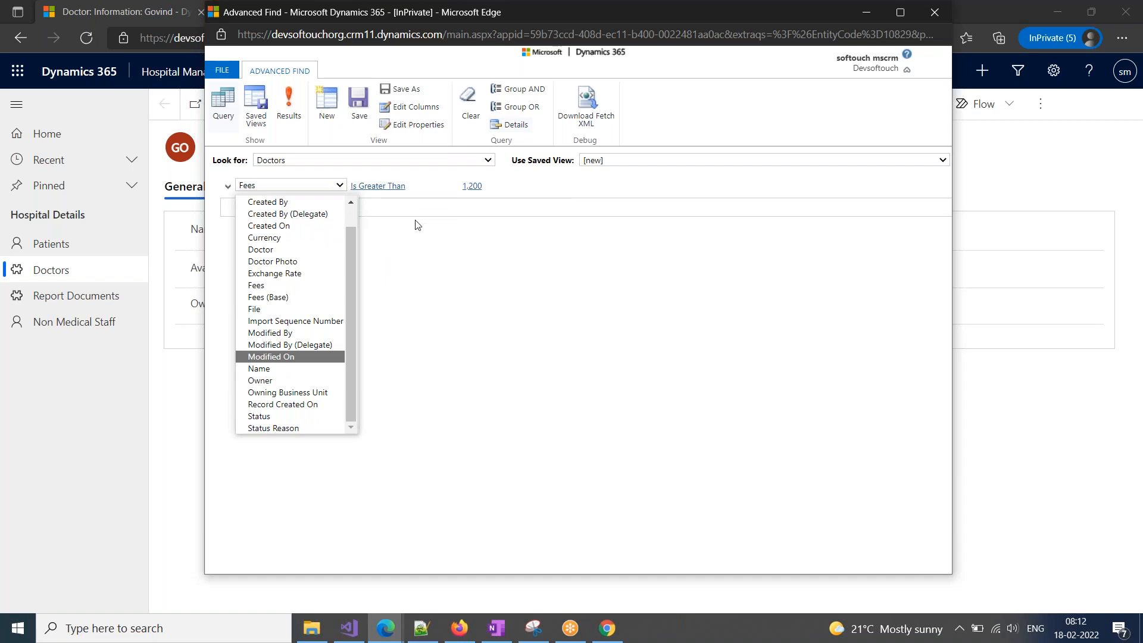
- Return to the Discharge Amount calculation editor and add a condition on the current entity's (Patient) Hours Spent In The Hospital field
{"action": "left_click", "coordinate": [385, 628]}
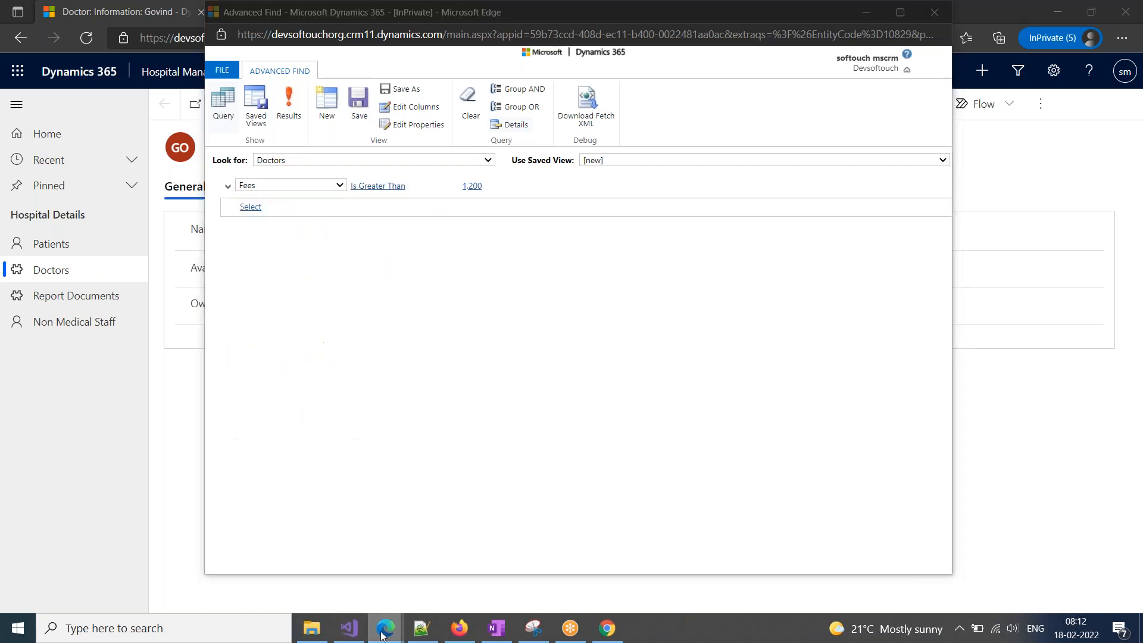
{"action": "left_click", "coordinate": [536, 575]}
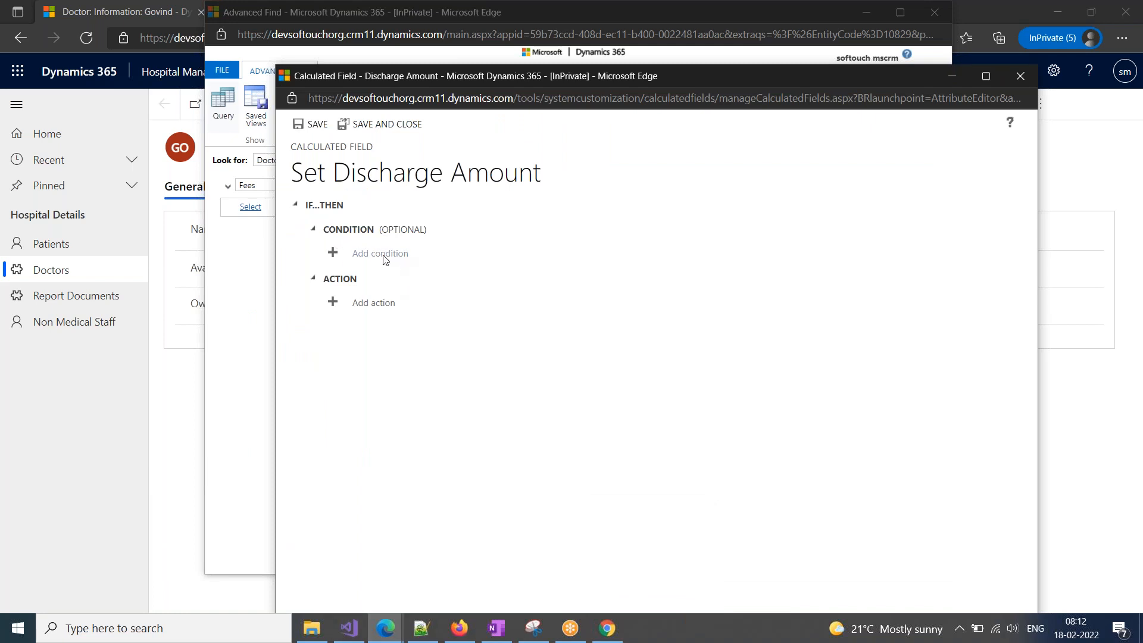
{"action": "left_click", "coordinate": [381, 255]}
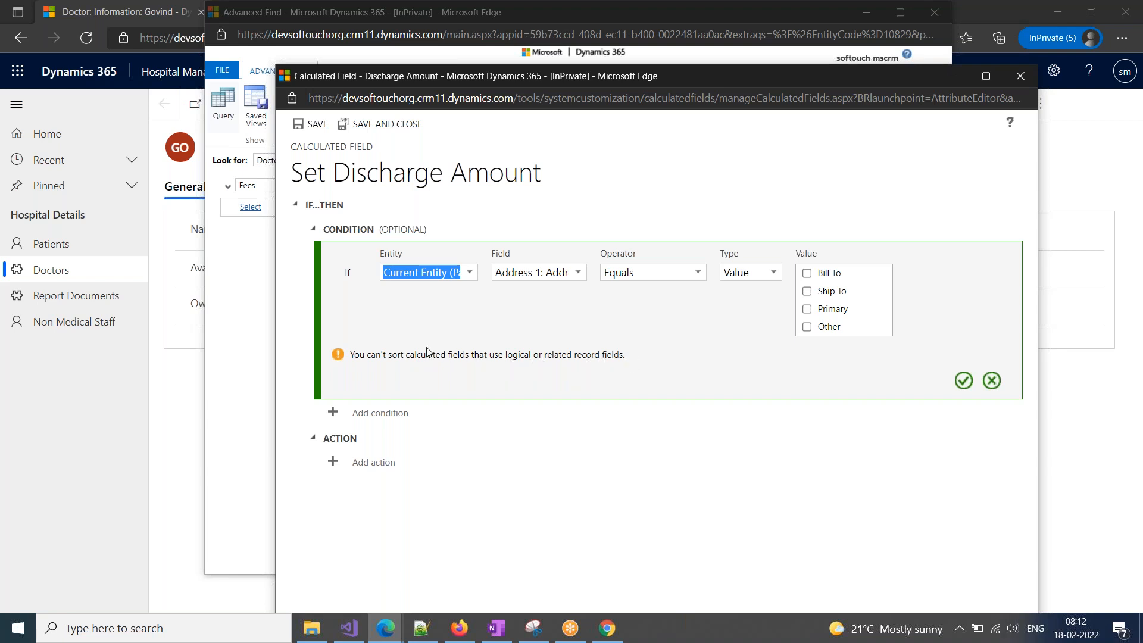
{"action": "left_click", "coordinate": [470, 273]}
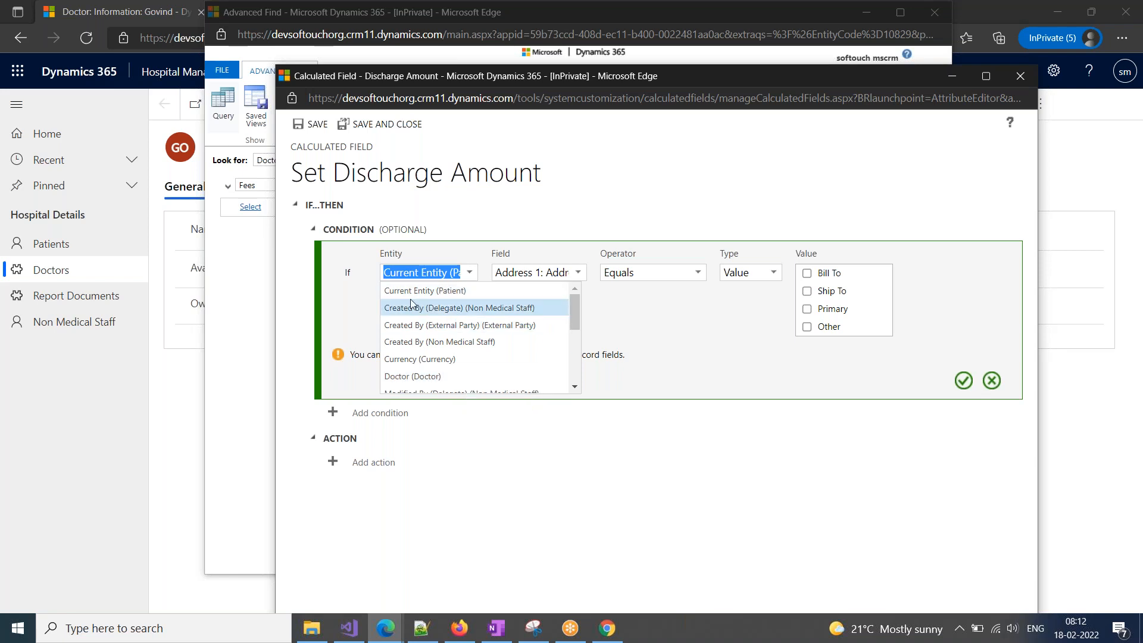
{"action": "left_click", "coordinate": [435, 291]}
{"action": "left_click", "coordinate": [578, 273]}
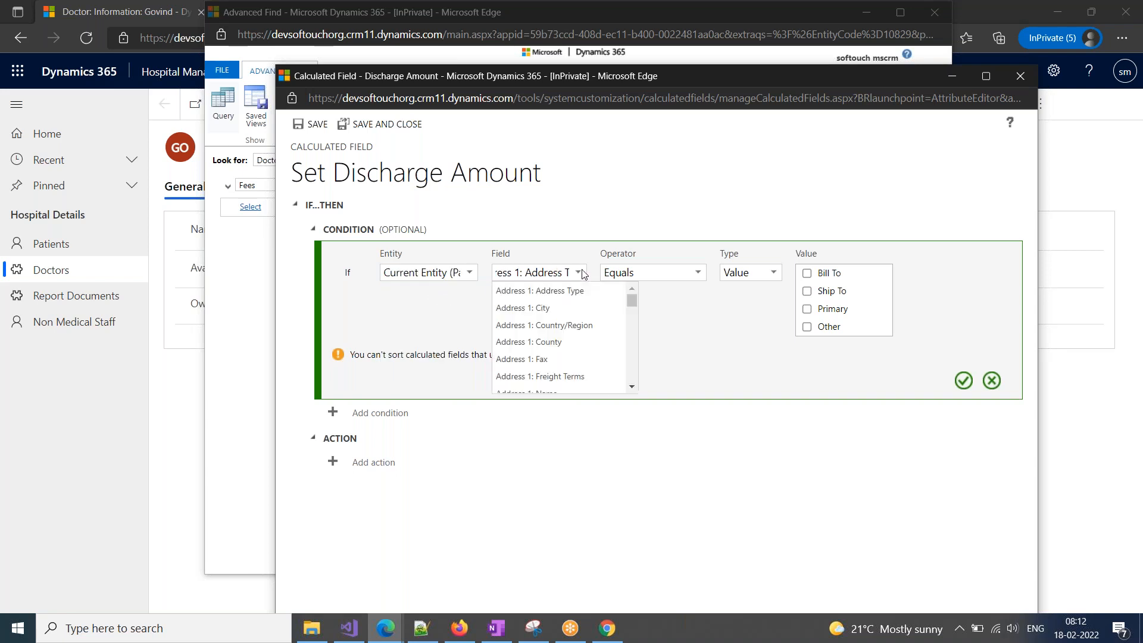
{"action": "left_click", "coordinate": [552, 272]}
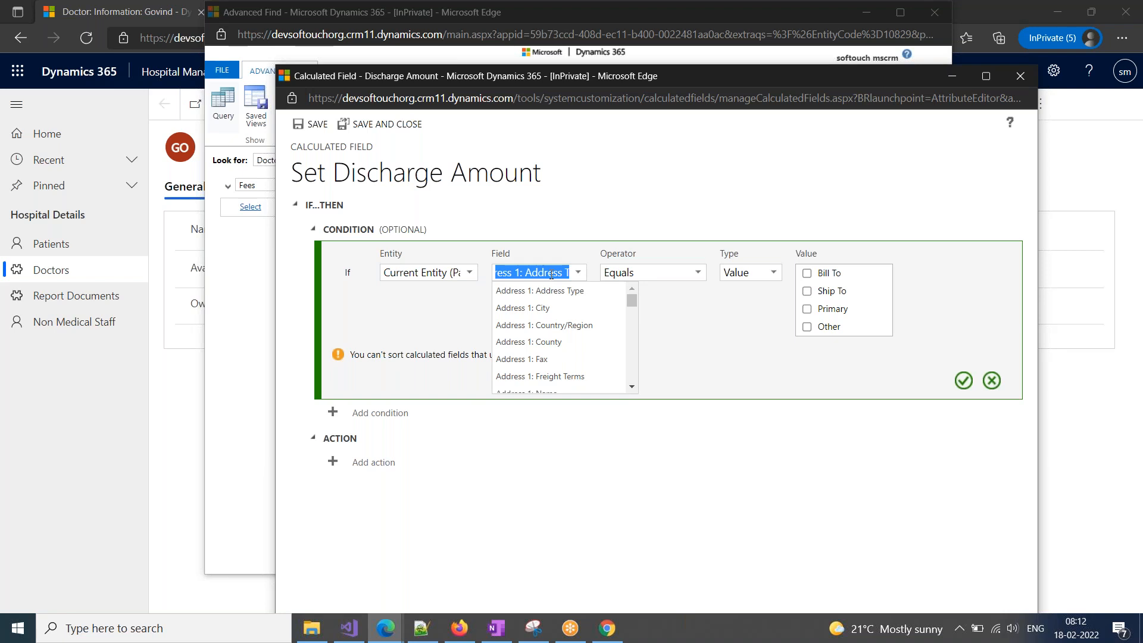
{"action": "type", "text": "spent"}
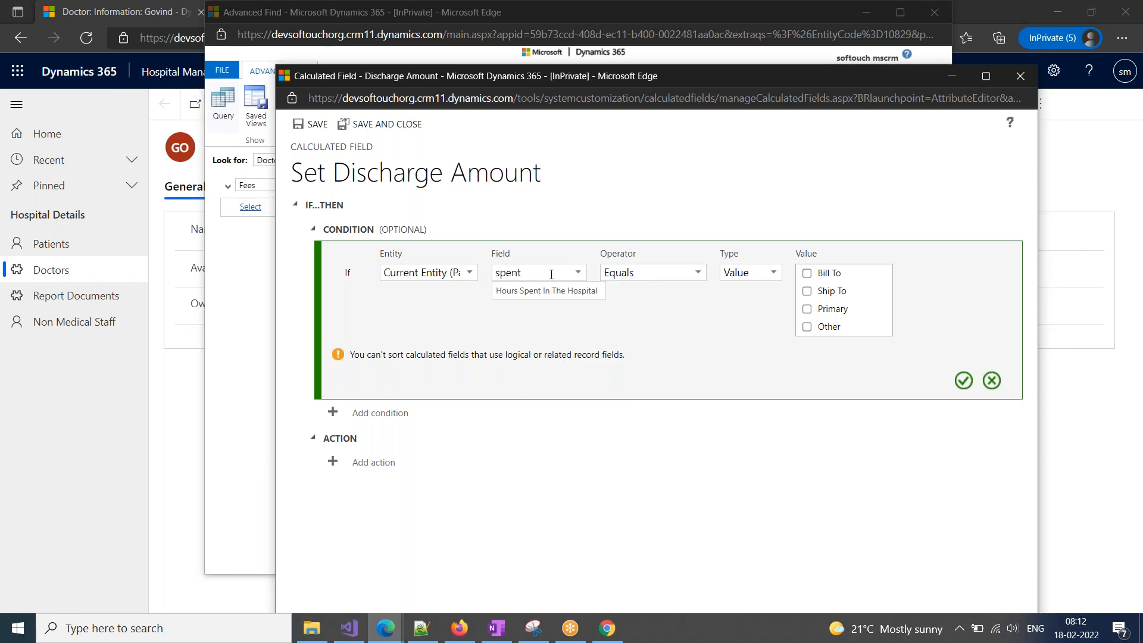
{"action": "left_click", "coordinate": [546, 293]}
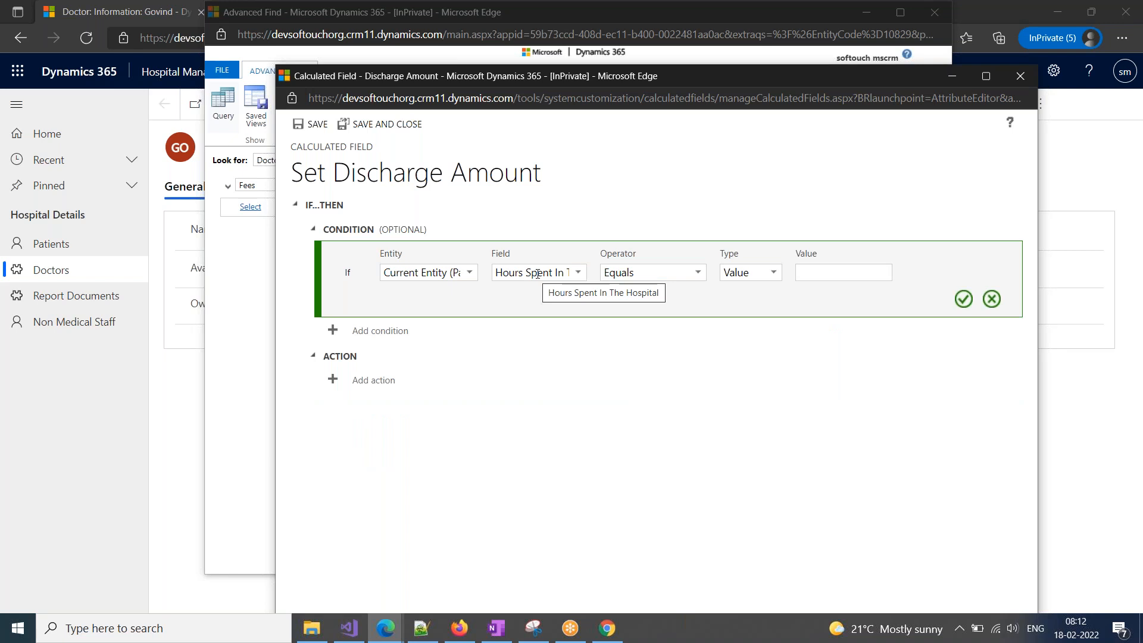
- Set the Hours Spent In The Hospital condition's operator to Contains data and accept the condition
{"action": "left_click", "coordinate": [697, 272]}
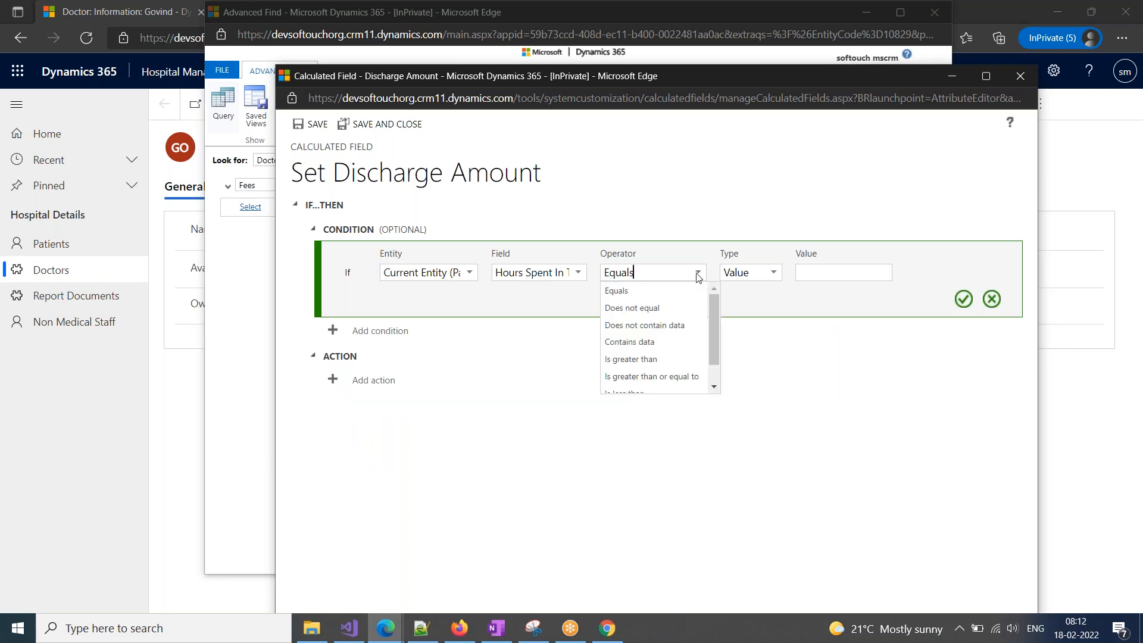
{"action": "left_click", "coordinate": [634, 343]}
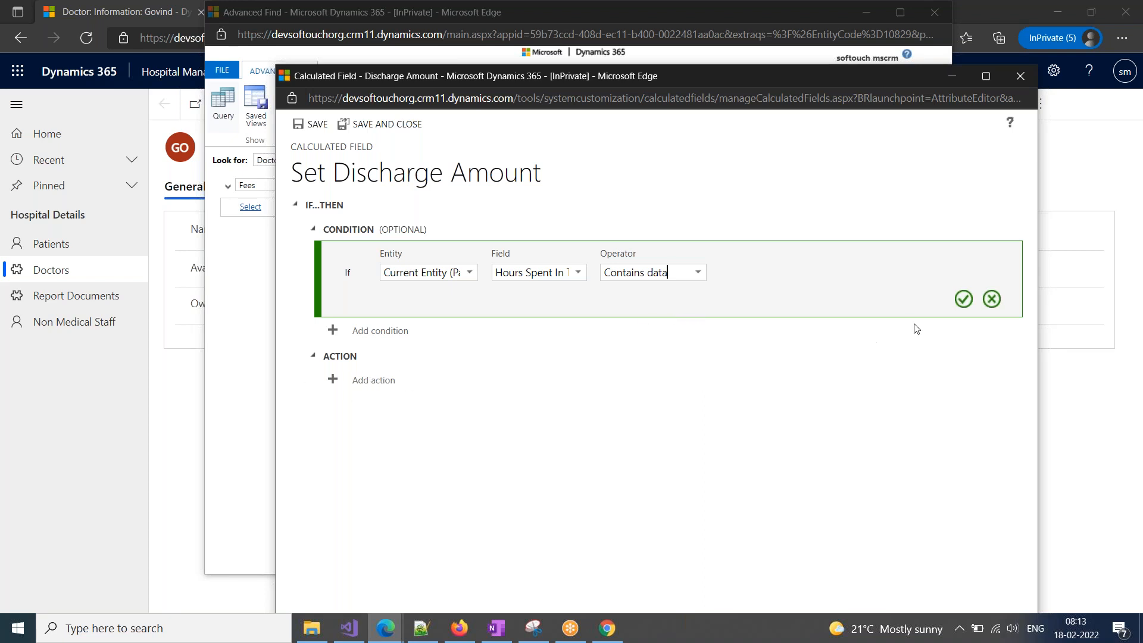
{"action": "left_click", "coordinate": [963, 299]}
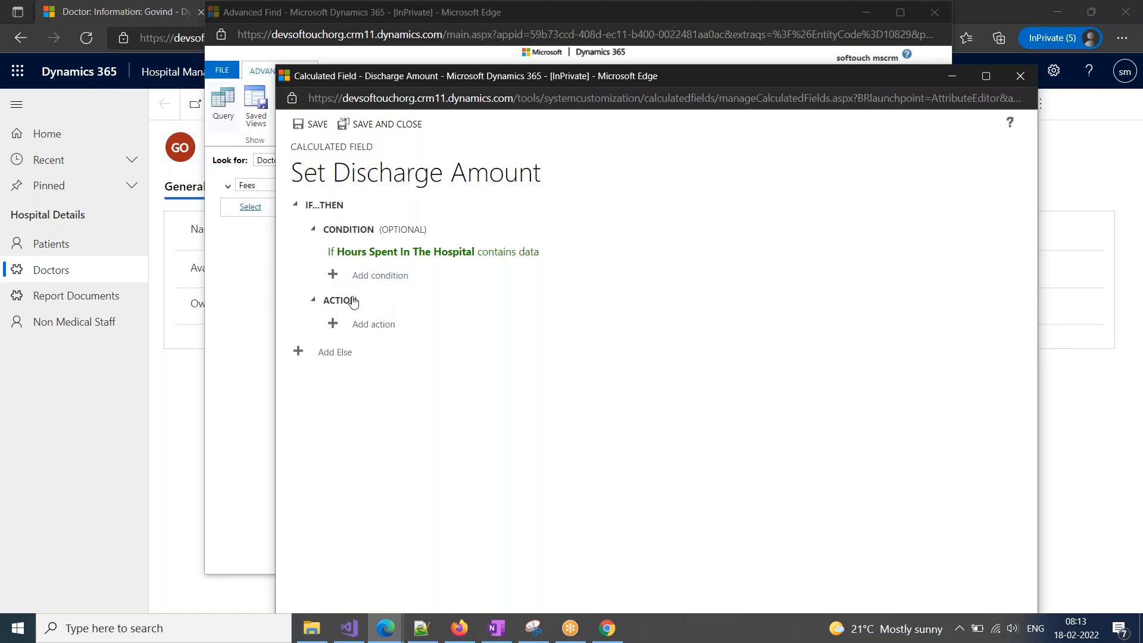
- Add an Else branch to the Discharge Amount calculation and delete it again
{"action": "left_click", "coordinate": [326, 353]}
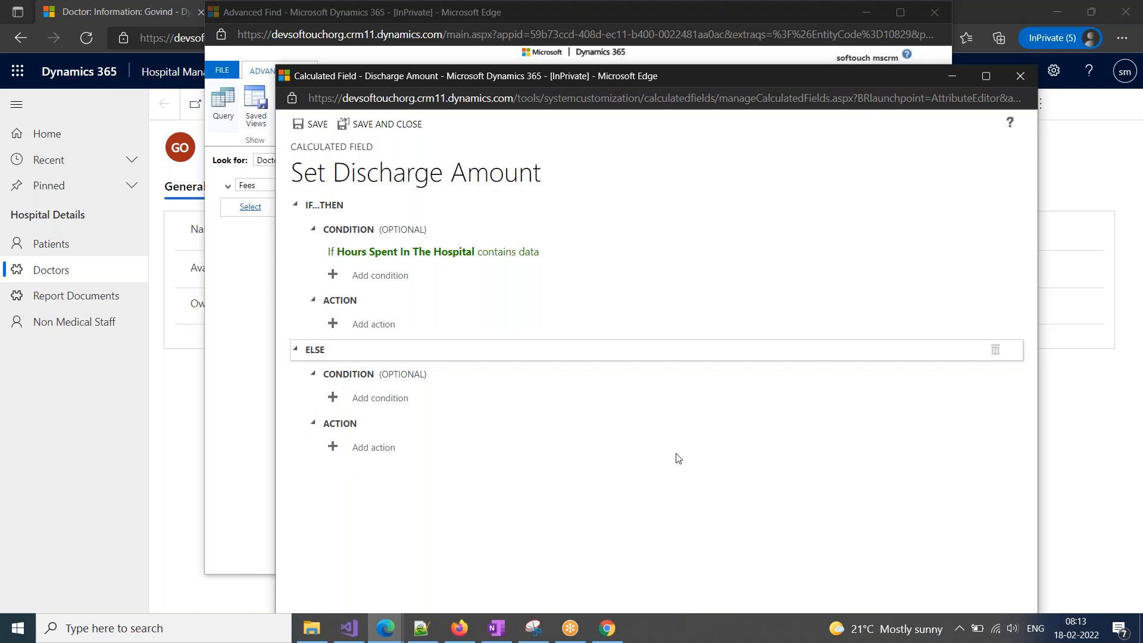
{"action": "left_click", "coordinate": [996, 351]}
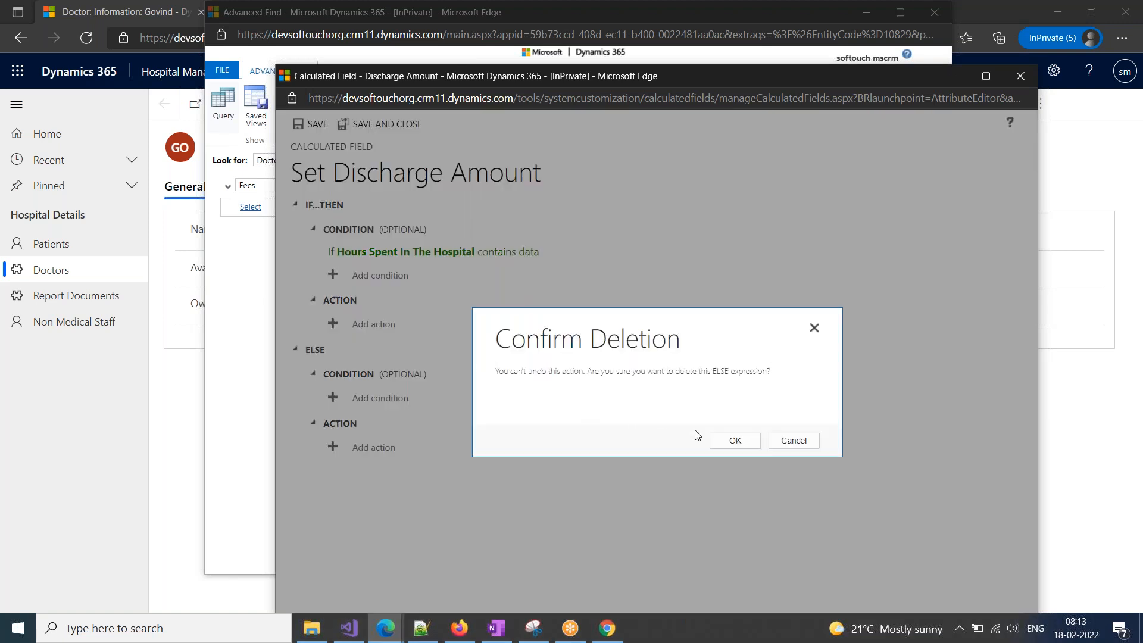
{"action": "left_click", "coordinate": [736, 440]}
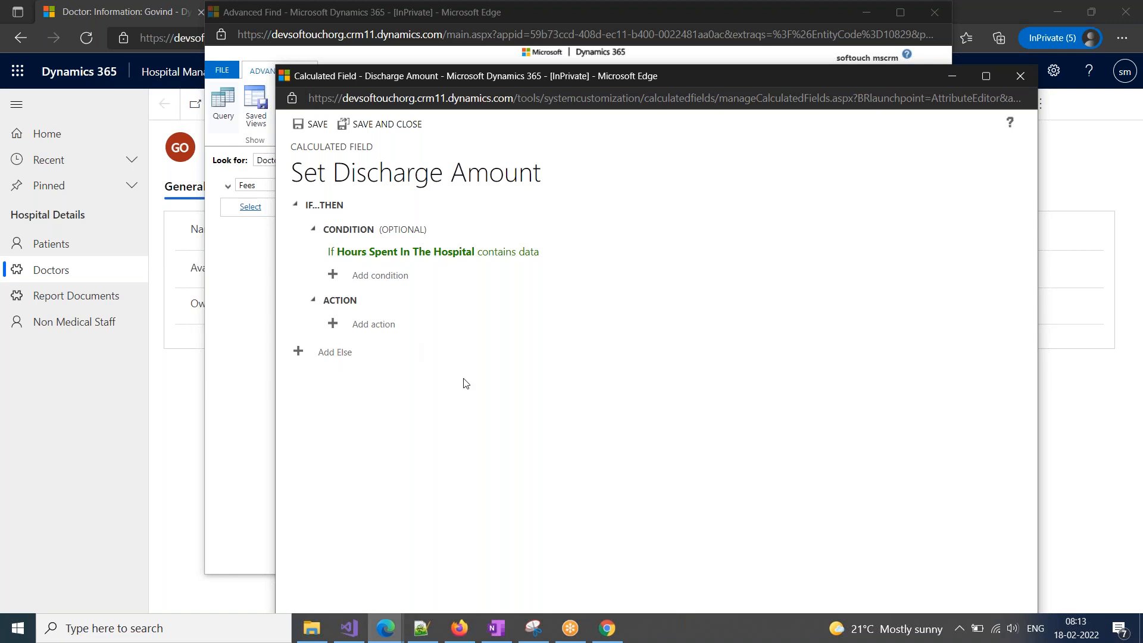
- Switch to OneNote and copy the if-else flowchart picture from the Batch- Dec section's notes
{"action": "left_click", "coordinate": [497, 628]}
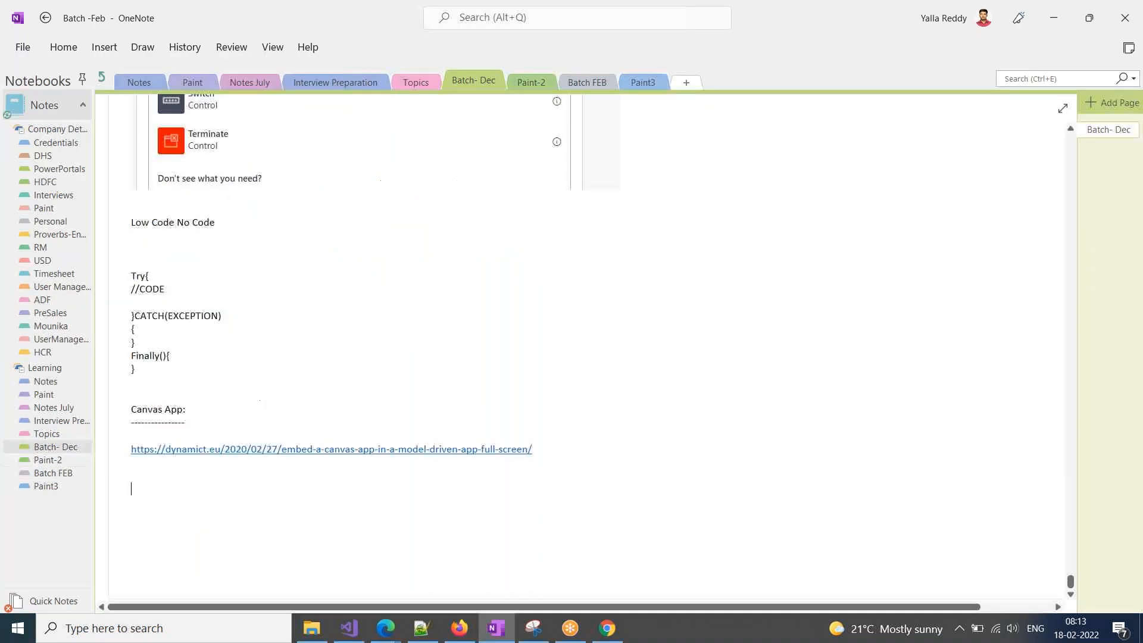
{"action": "left_click_drag", "start_coordinate": [1070, 580], "coordinate": [1068, 207]}
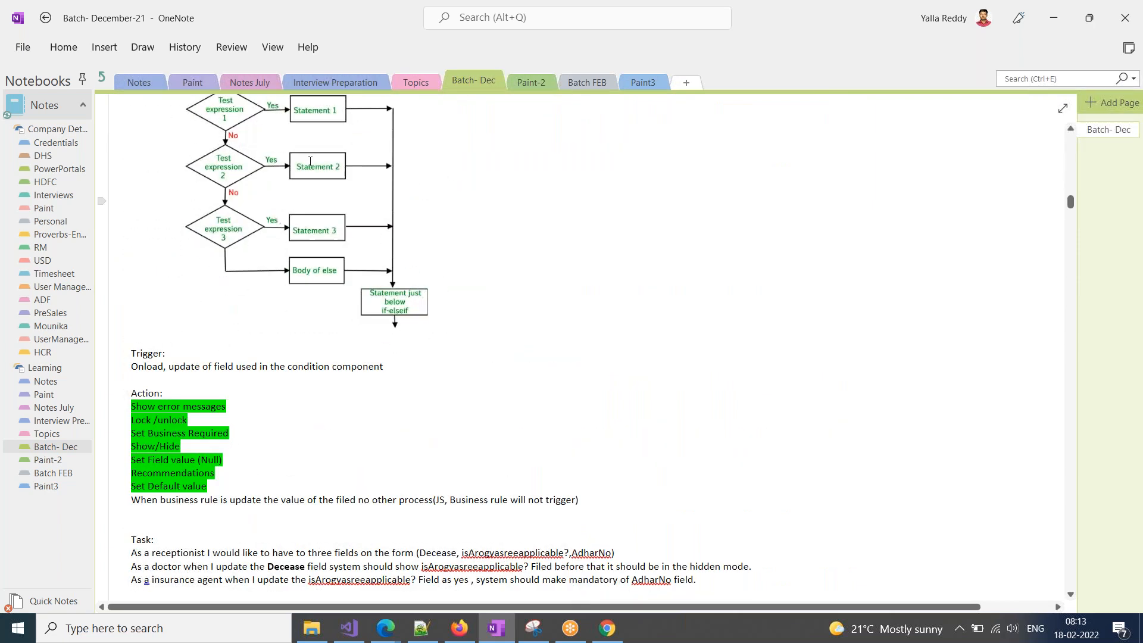
{"action": "right_click", "coordinate": [296, 162]}
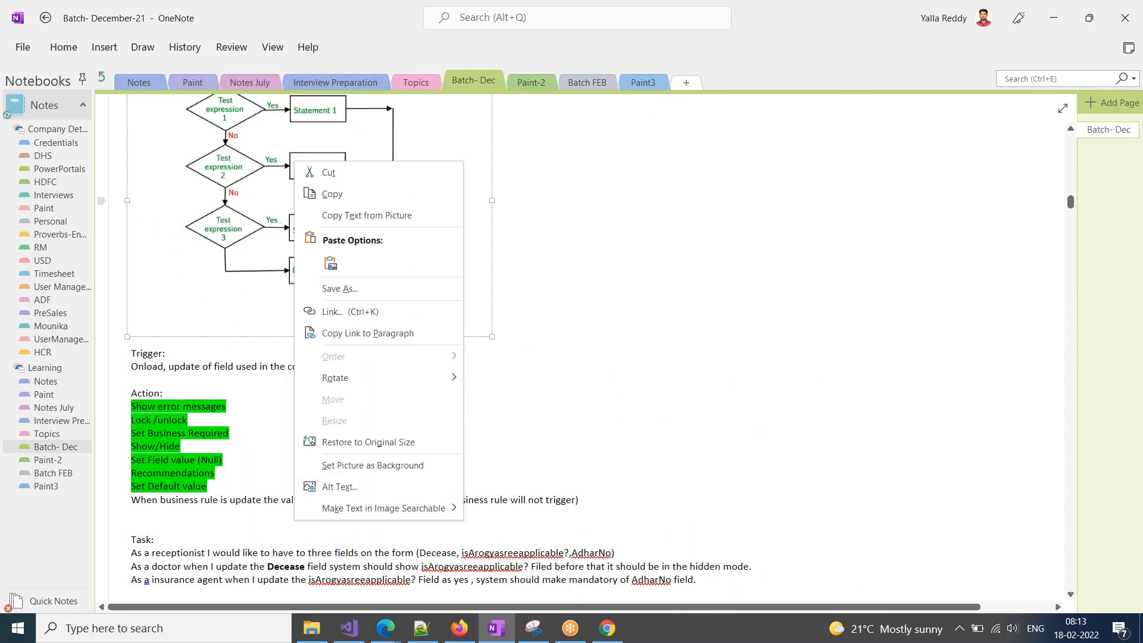
{"action": "left_click", "coordinate": [326, 195]}
- Paste the if-else flowchart into the Batch -Feb page below the calculated field screenshot
{"action": "left_click", "coordinate": [46, 476]}
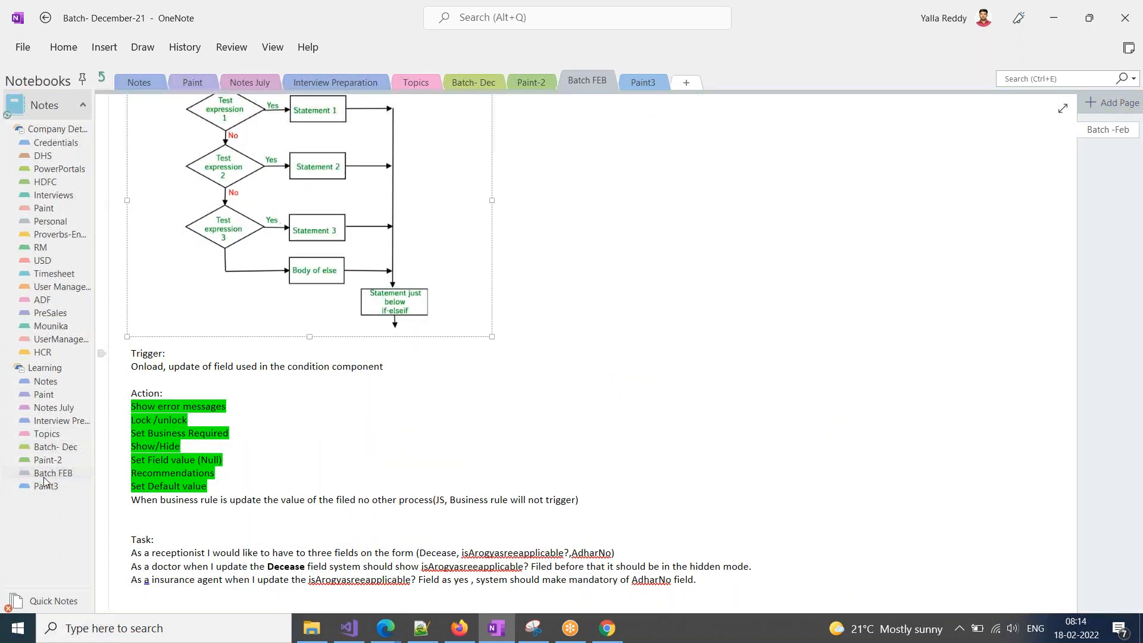
{"action": "left_click", "coordinate": [148, 497]}
{"action": "scroll", "coordinate": [167, 508], "scroll_direction": "down", "scroll_amount": 3}
{"action": "left_click", "coordinate": [136, 431]}
{"action": "key", "text": "ctrl+v"}
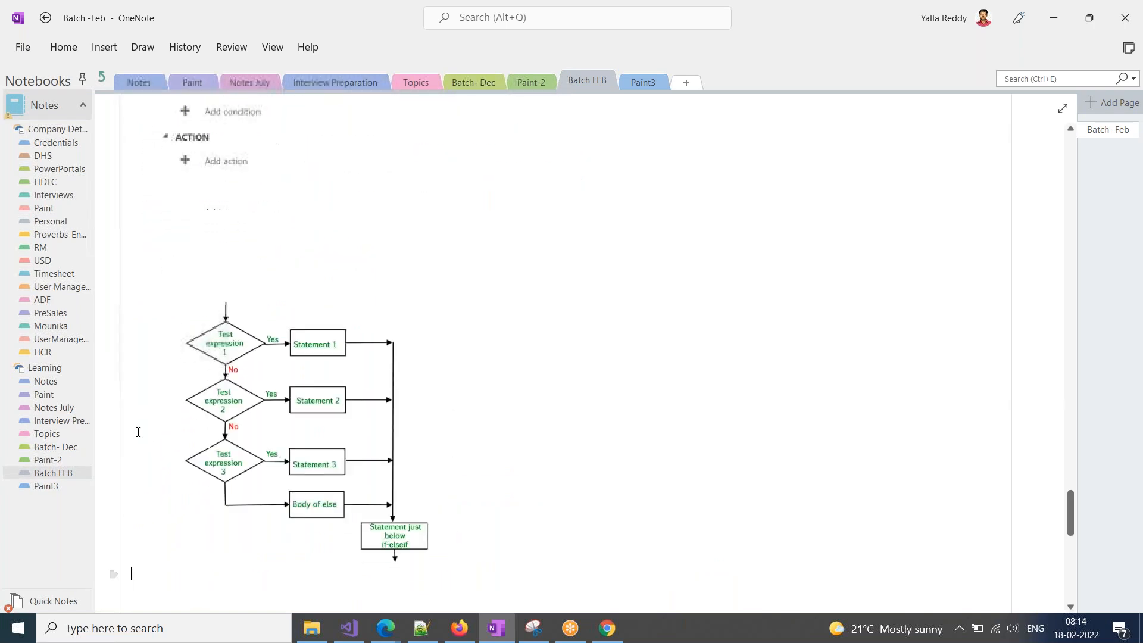
- Reduce the height of the calculated field screenshot above the flowchart
{"action": "left_click", "coordinate": [256, 401]}
{"action": "left_click", "coordinate": [240, 174]}
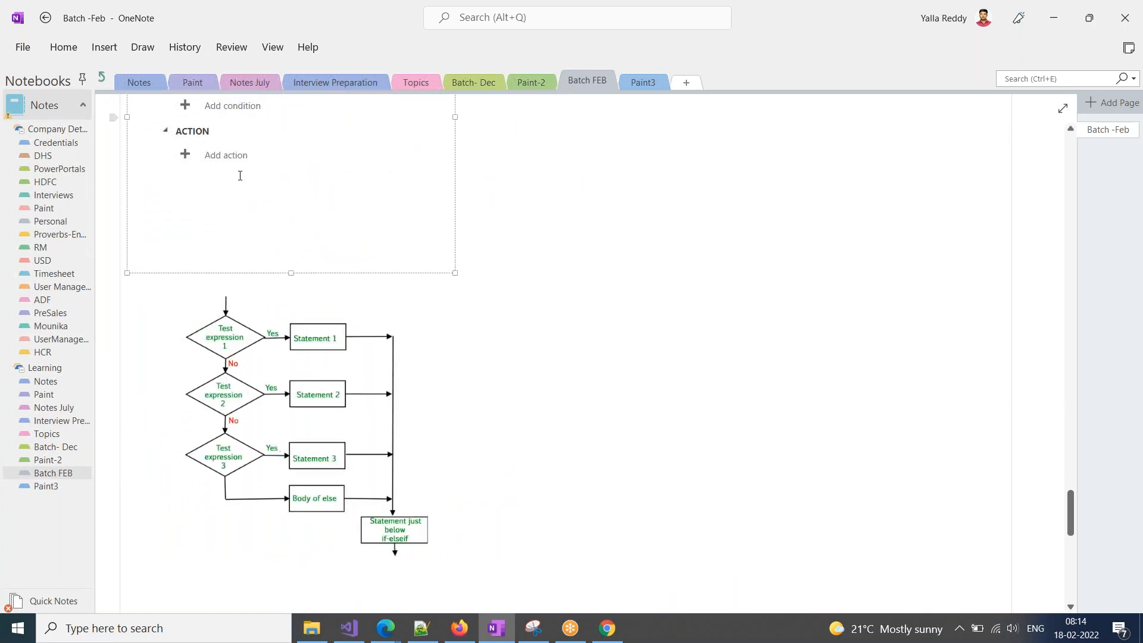
{"action": "left_click_drag", "start_coordinate": [290, 269], "coordinate": [291, 175]}
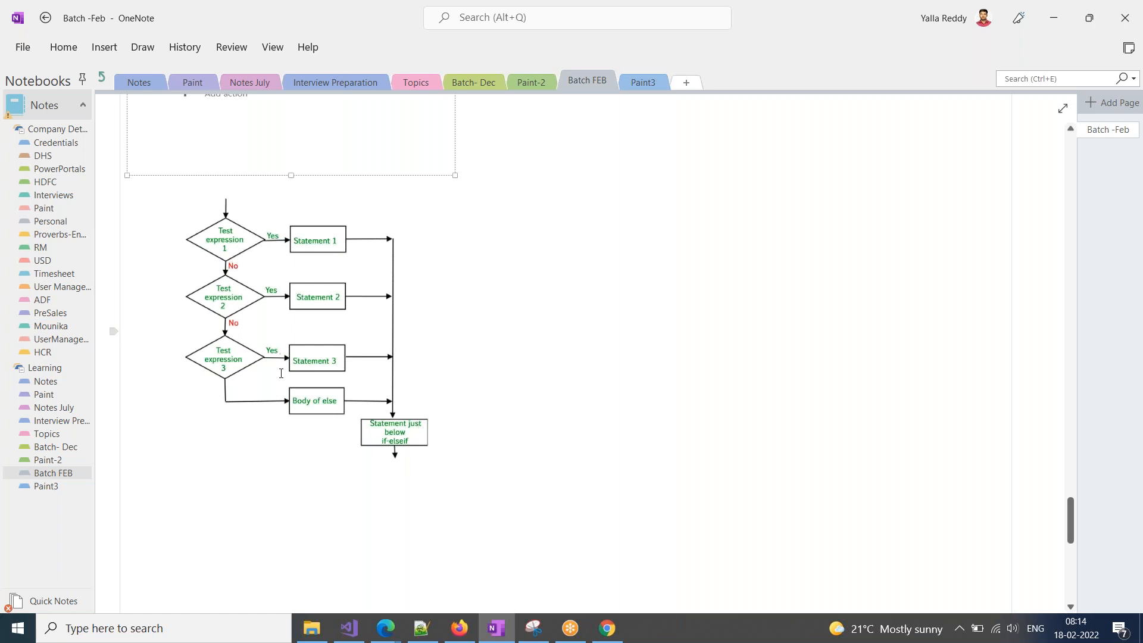
- Switch to the calculated field window in Edge and add a second condition joined with and, based on the Doctor entity
{"action": "left_click", "coordinate": [386, 629]}
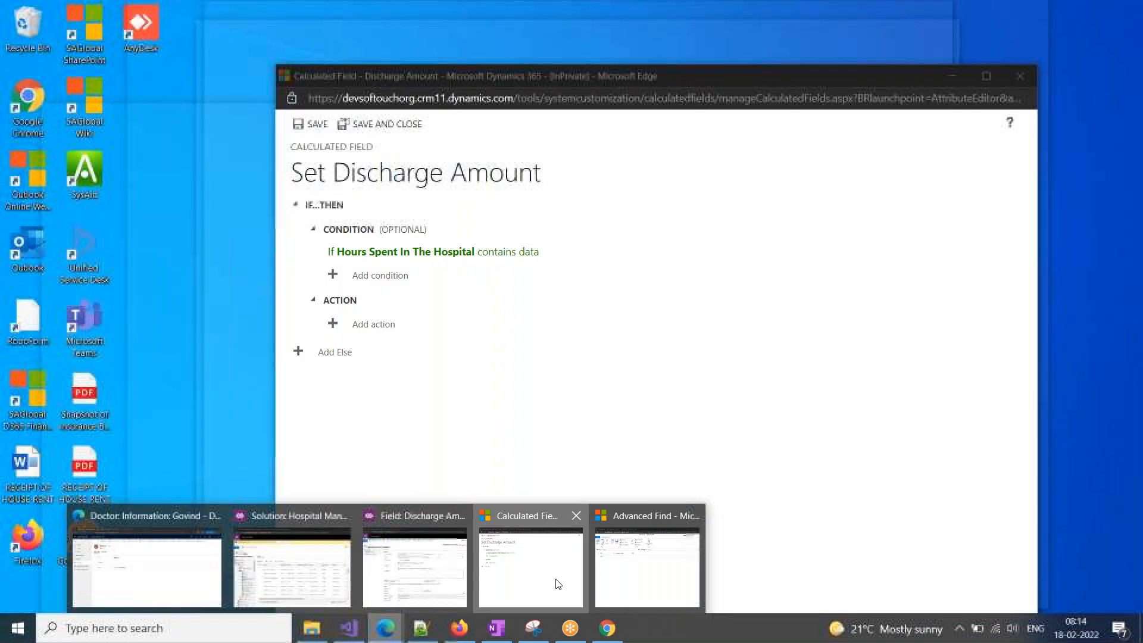
{"action": "left_click", "coordinate": [558, 583]}
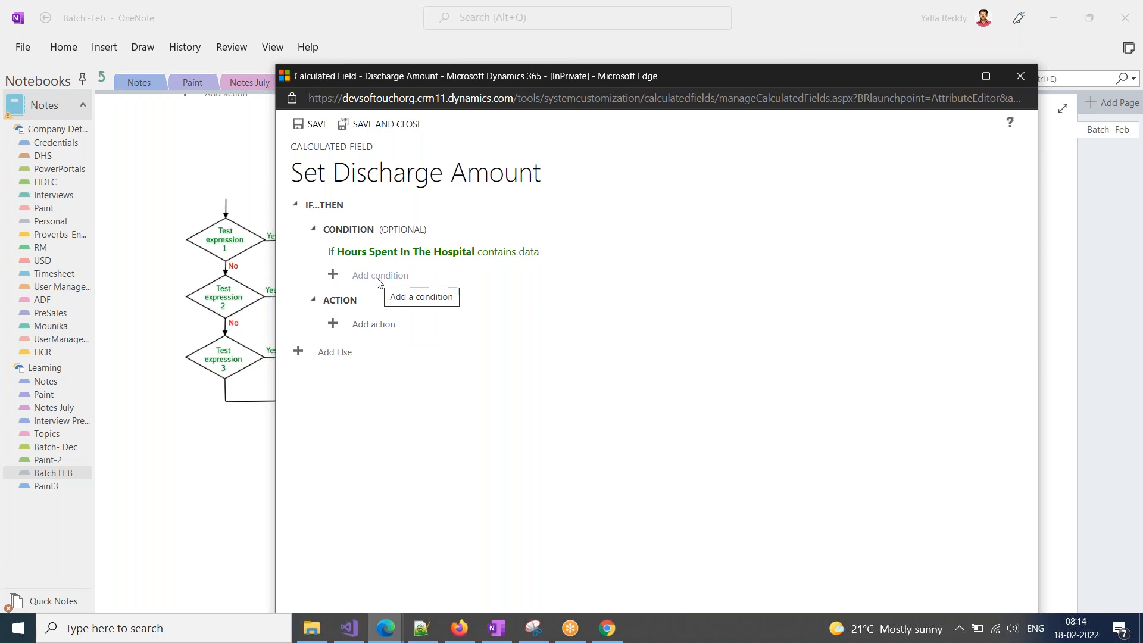
{"action": "left_click", "coordinate": [334, 277]}
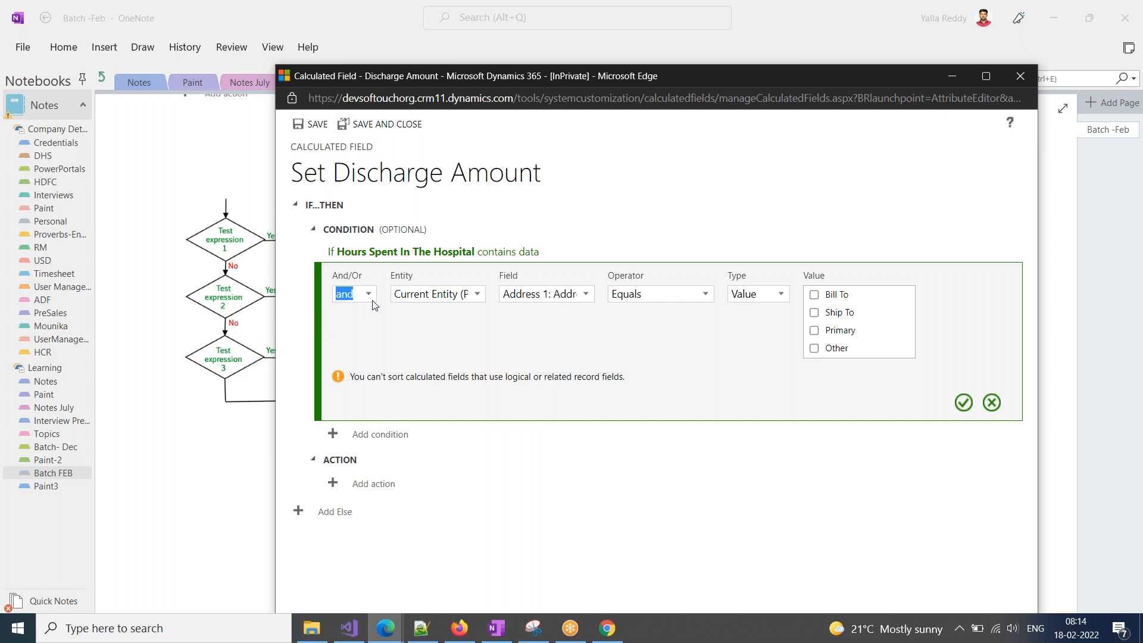
{"action": "left_click", "coordinate": [369, 296]}
{"action": "left_click", "coordinate": [369, 298]}
{"action": "left_click", "coordinate": [477, 294]}
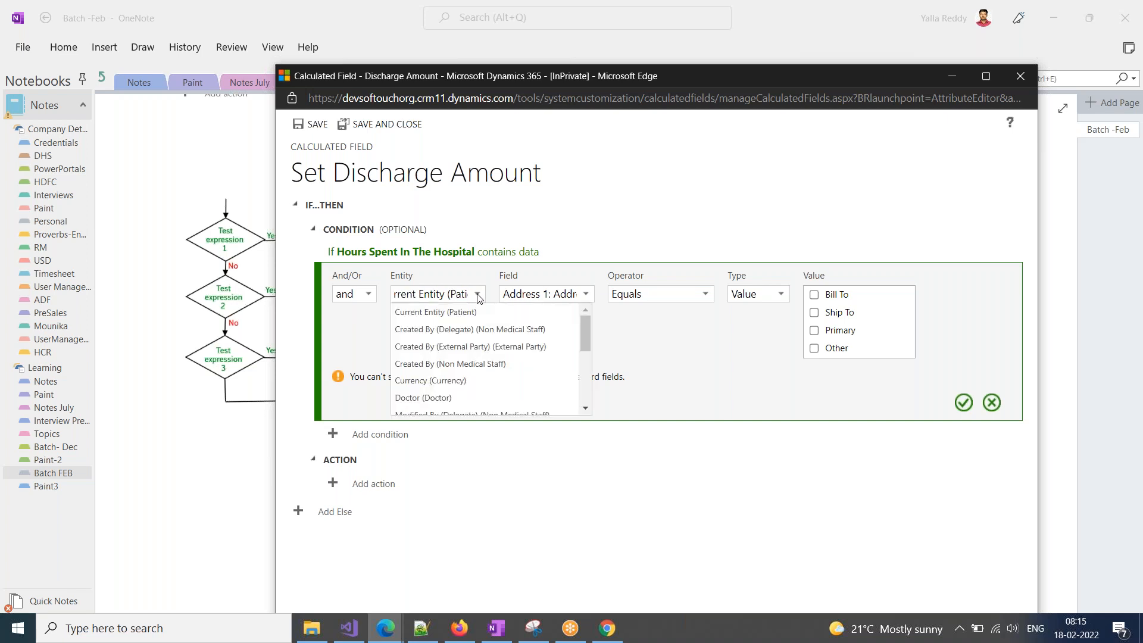
{"action": "left_click", "coordinate": [453, 397]}
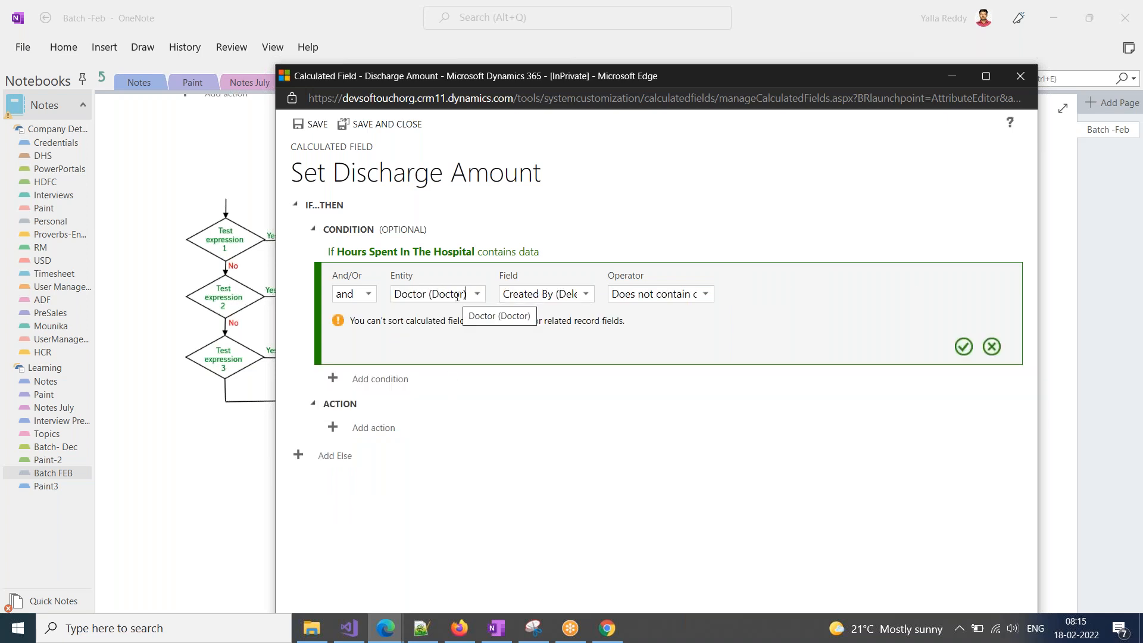
- Set the new Doctor condition to check that Fees contains data, and accept it
{"action": "left_click", "coordinate": [589, 296]}
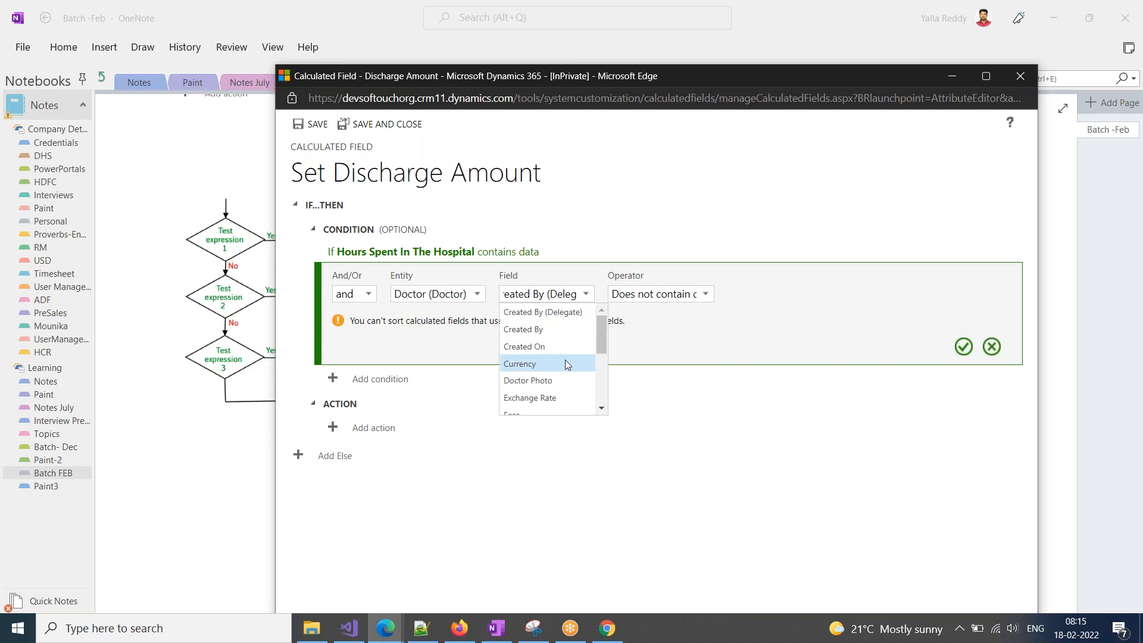
{"action": "scroll", "coordinate": [553, 376], "scroll_direction": "down", "scroll_amount": 1}
{"action": "left_click", "coordinate": [546, 384]}
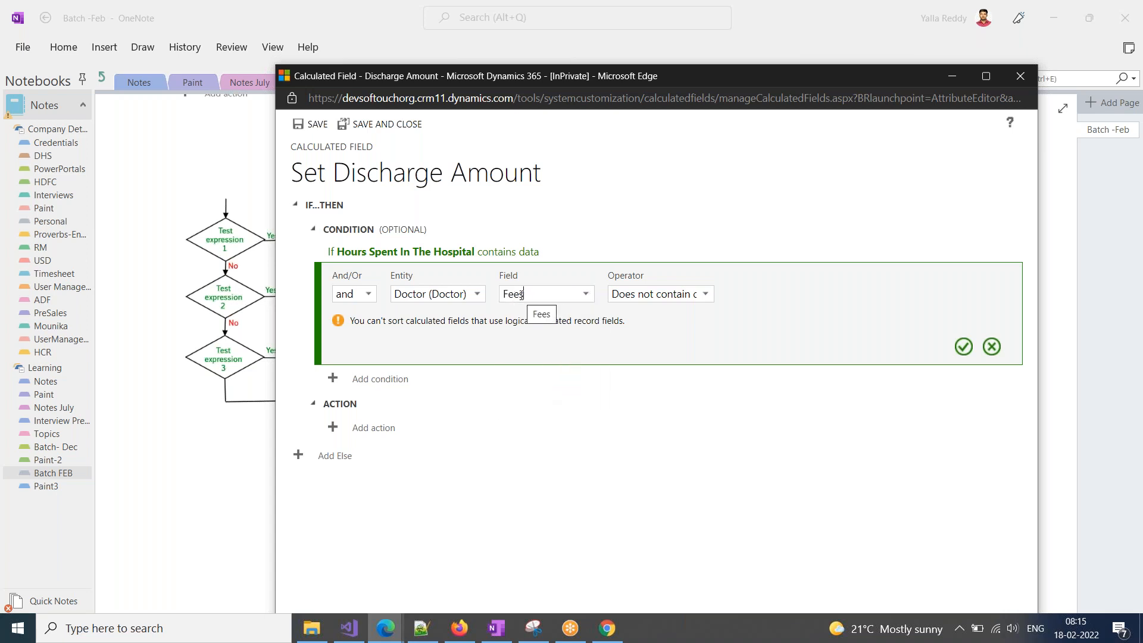
{"action": "left_click", "coordinate": [705, 294]}
{"action": "left_click", "coordinate": [655, 364]}
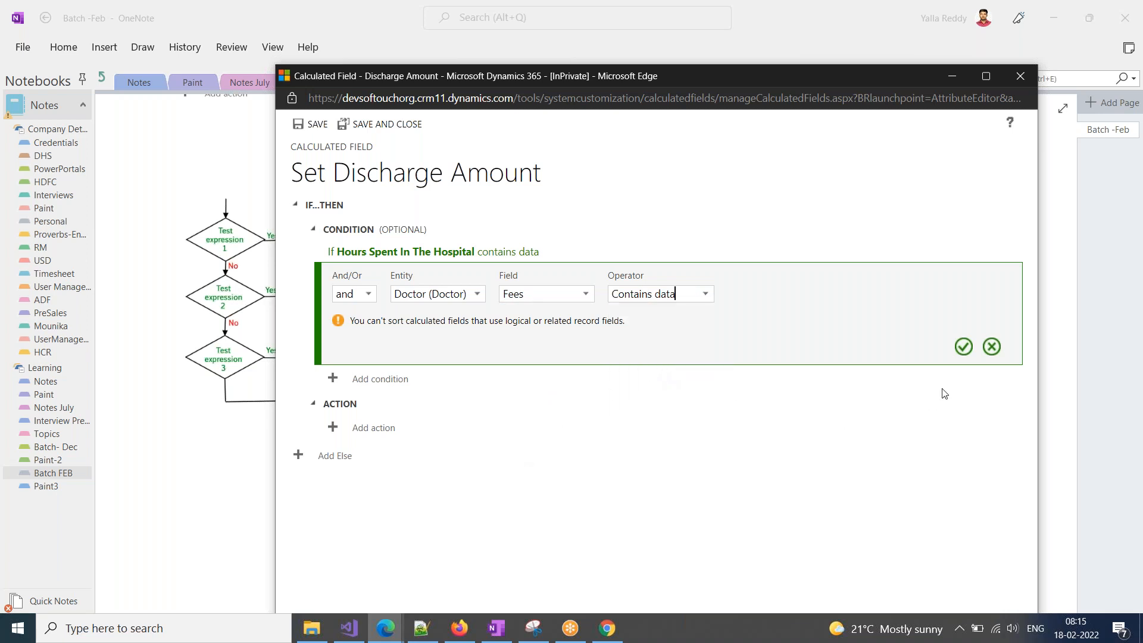
{"action": "left_click", "coordinate": [963, 346]}
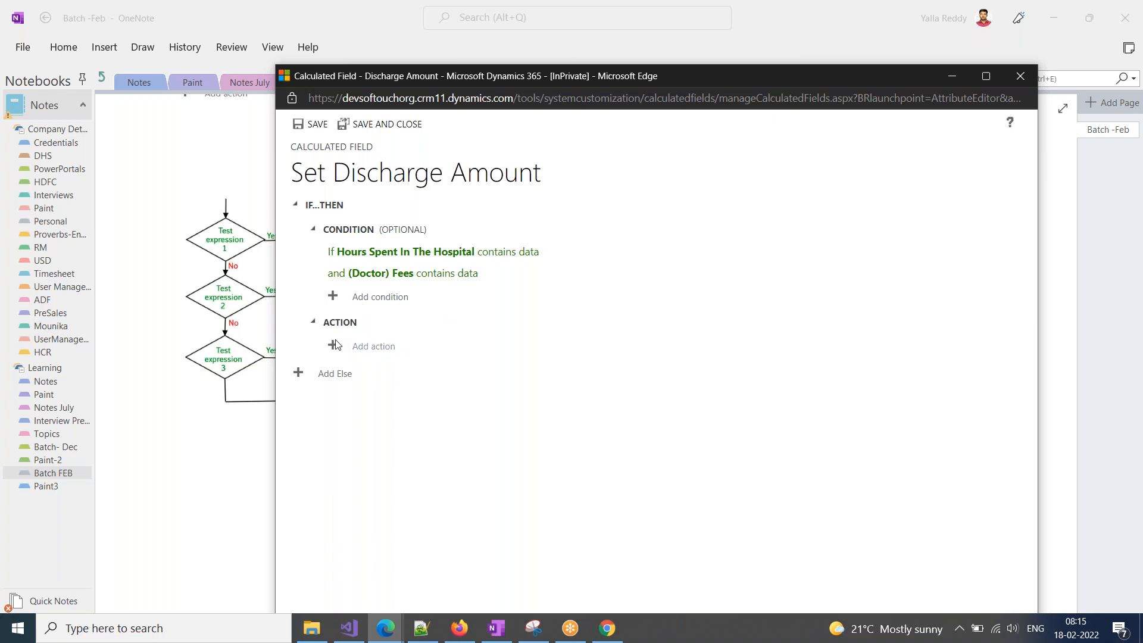
- Add an action to the If branch of the Discharge Amount calculation
{"action": "left_click", "coordinate": [845, 18]}
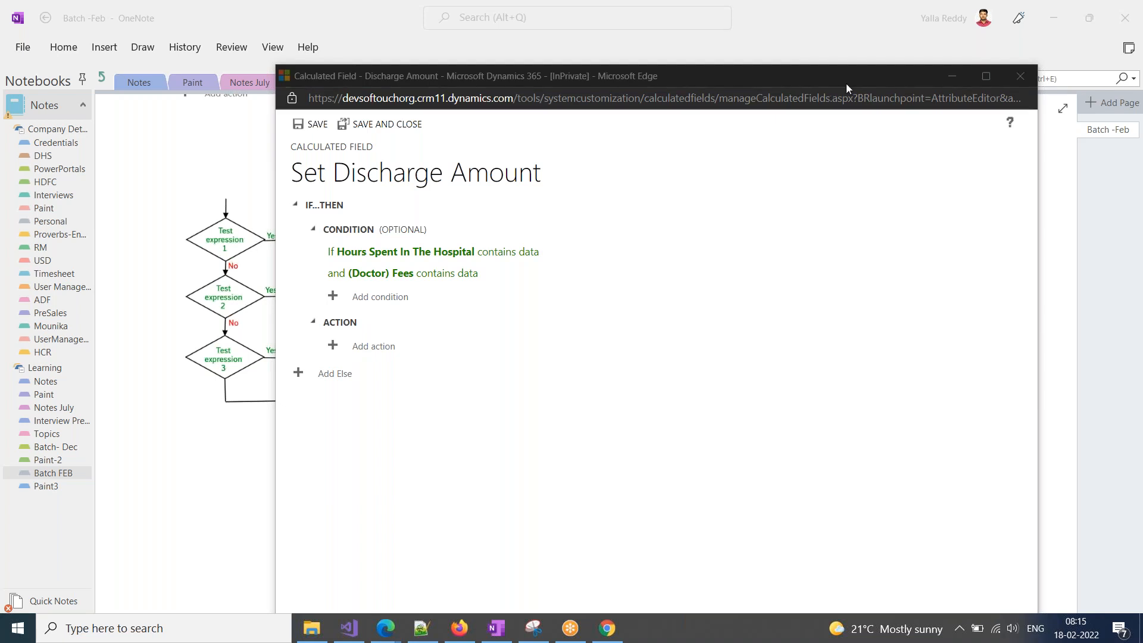
{"action": "left_click", "coordinate": [381, 349]}
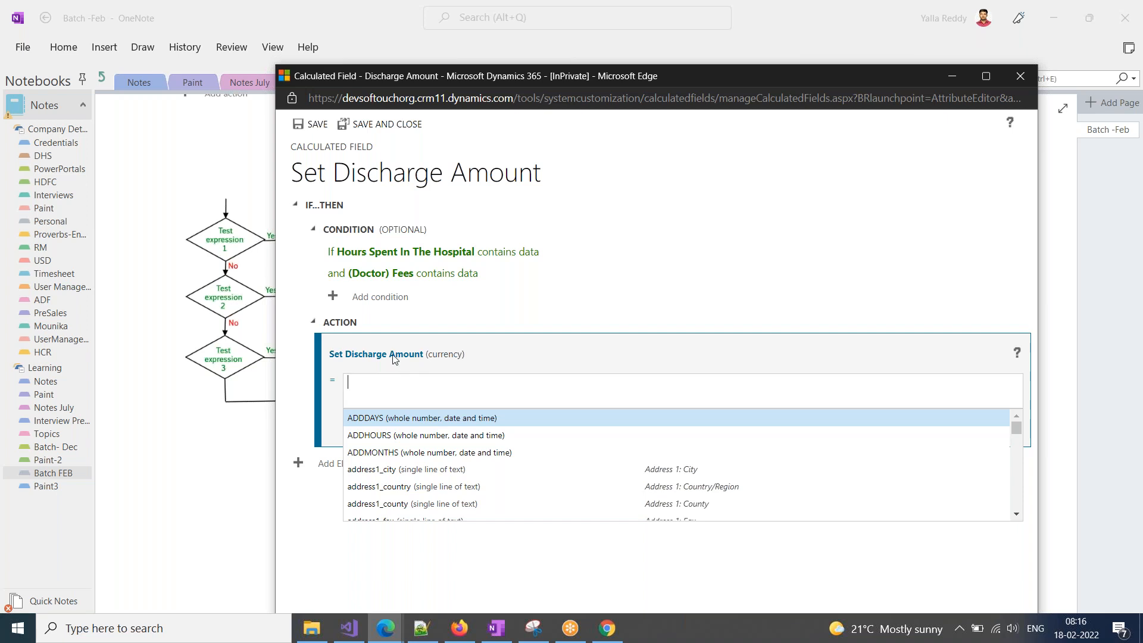
- Try the text values hello world and yes in the Discharge Amount action formula, and clear them
{"action": "type", "text": "'"}
{"action": "type", "text": "hello "}
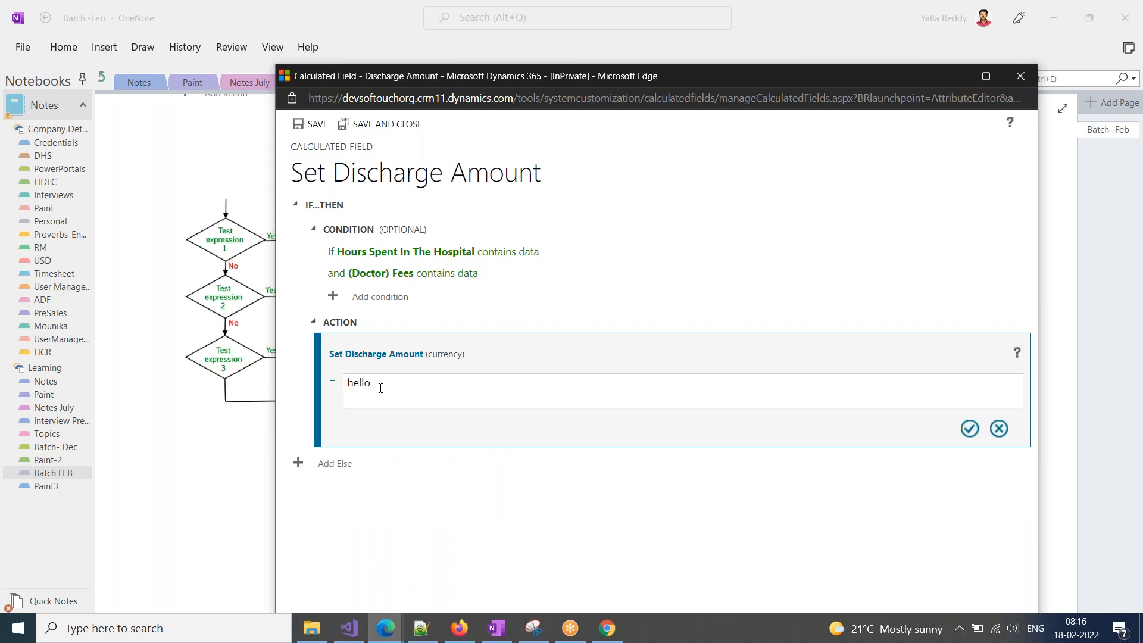
{"action": "type", "text": "world"}
{"action": "key", "text": "BackSpace"}
{"action": "key", "text": "BackSpace"}
{"action": "key", "text": "BackSpace"}
{"action": "key", "text": "BackSpace"}
{"action": "key", "text": "BackSpace"}
{"action": "key", "text": "BackSpace"}
{"action": "key", "text": "BackSpace"}
{"action": "key", "text": "BackSpace"}
{"action": "key", "text": "BackSpace"}
{"action": "key", "text": "BackSpace"}
{"action": "key", "text": "BackSpace"}
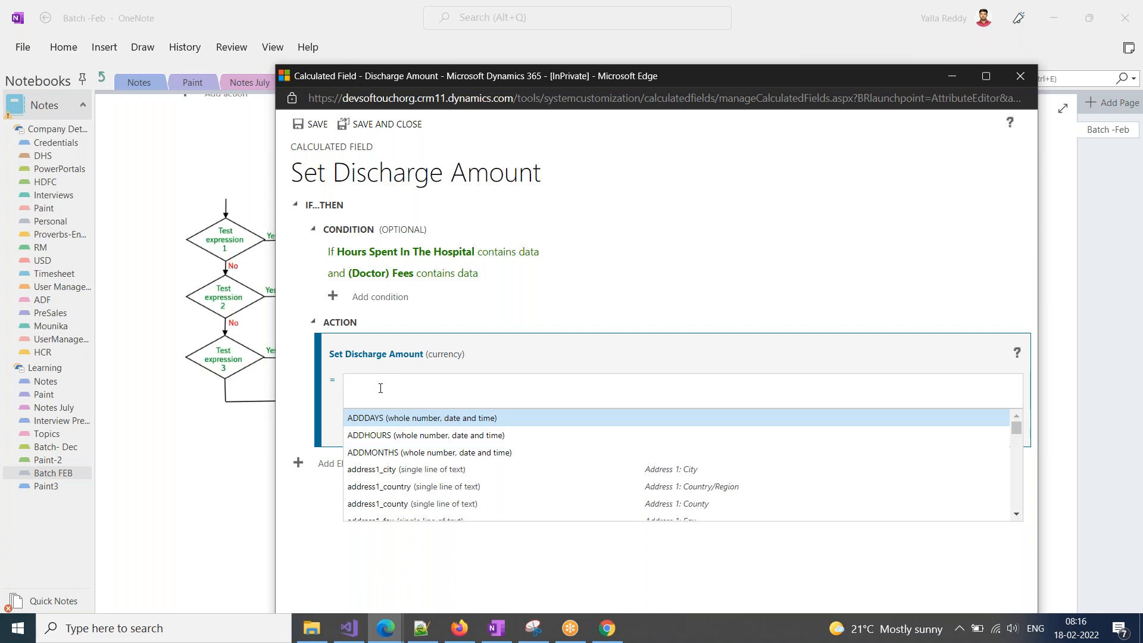
{"action": "type", "text": "yes"}
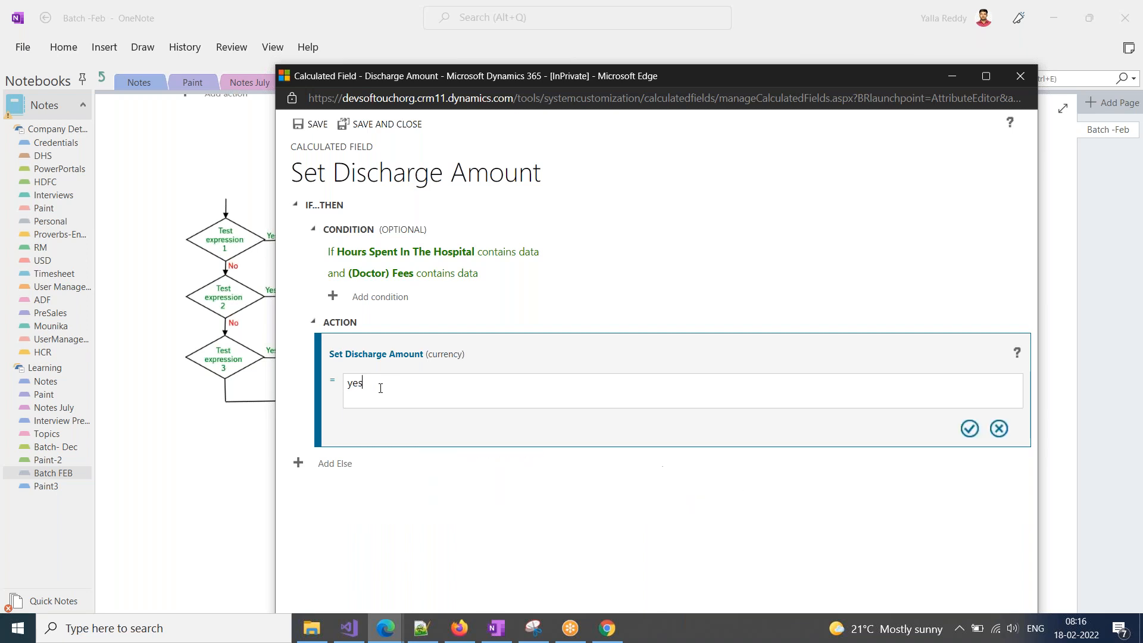
{"action": "key", "text": "BackSpace"}
{"action": "key", "text": "BackSpace"}
{"action": "key", "text": "BackSpace"}
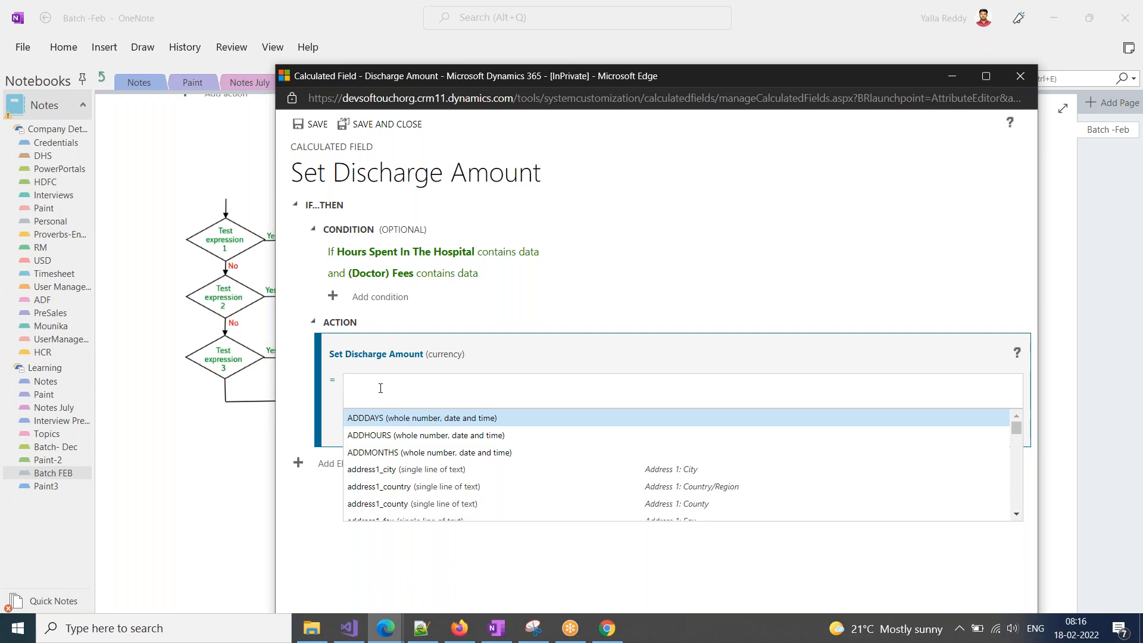
- Switch to OneNote and add the lines A = 10, b= 20 and C = 30 below the flowchart
{"action": "left_click", "coordinate": [495, 628]}
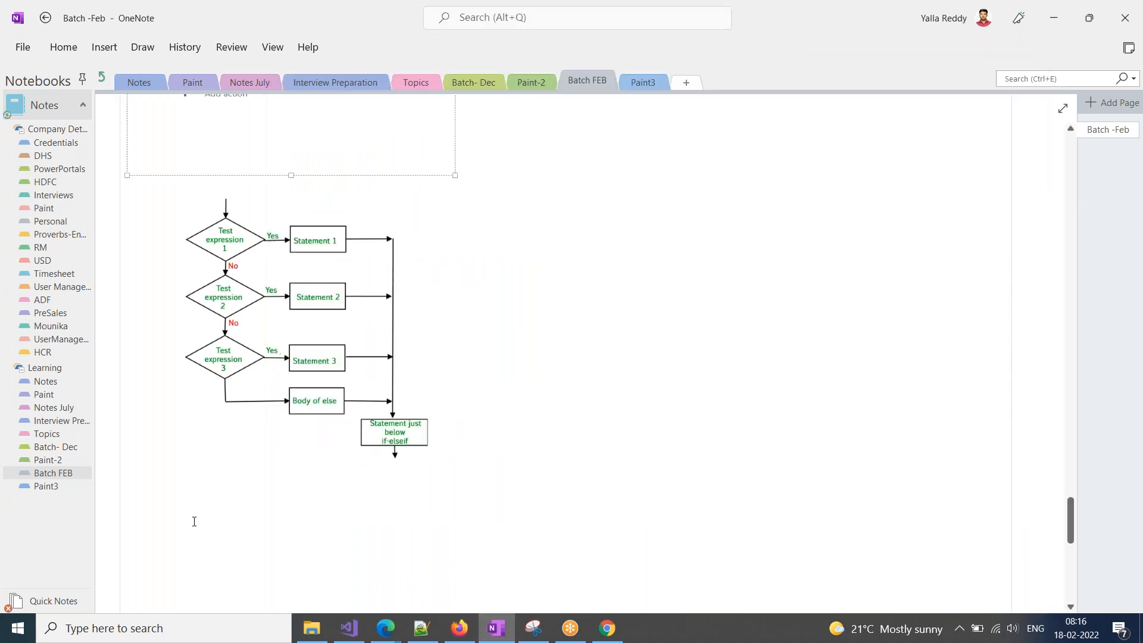
{"action": "scroll", "coordinate": [201, 505], "scroll_direction": "down", "scroll_amount": 3}
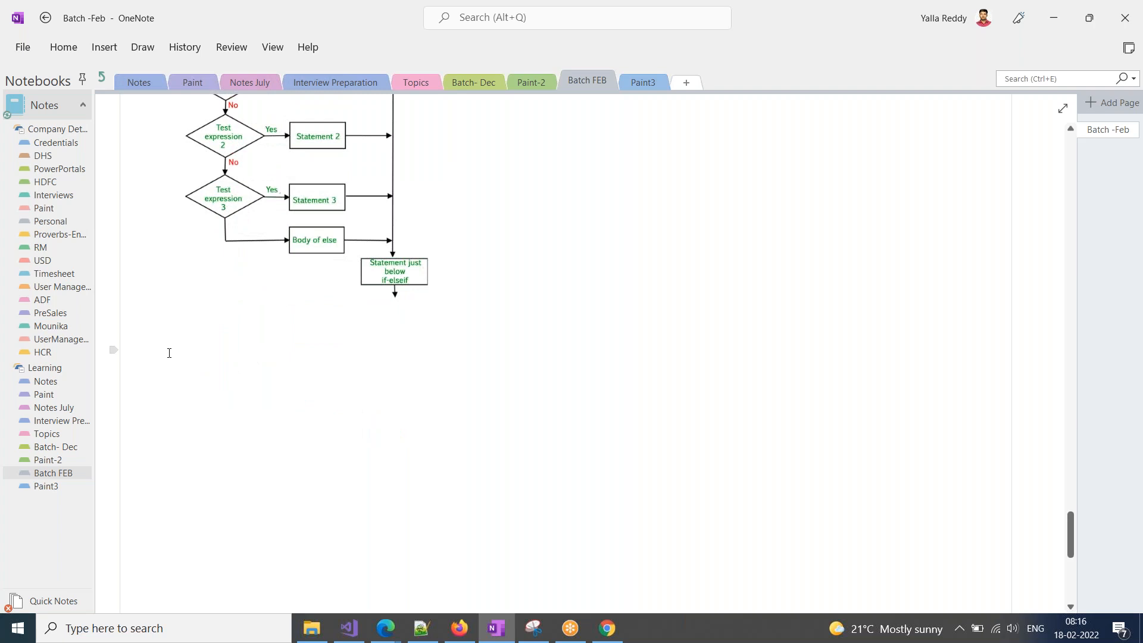
{"action": "left_click", "coordinate": [169, 353]}
{"action": "type", "text": "A = 10"}
{"action": "key", "text": "Return"}
{"action": "type", "text": "b= 20"}
{"action": "key", "text": "Return"}
{"action": "type", "text": "C = 30"}
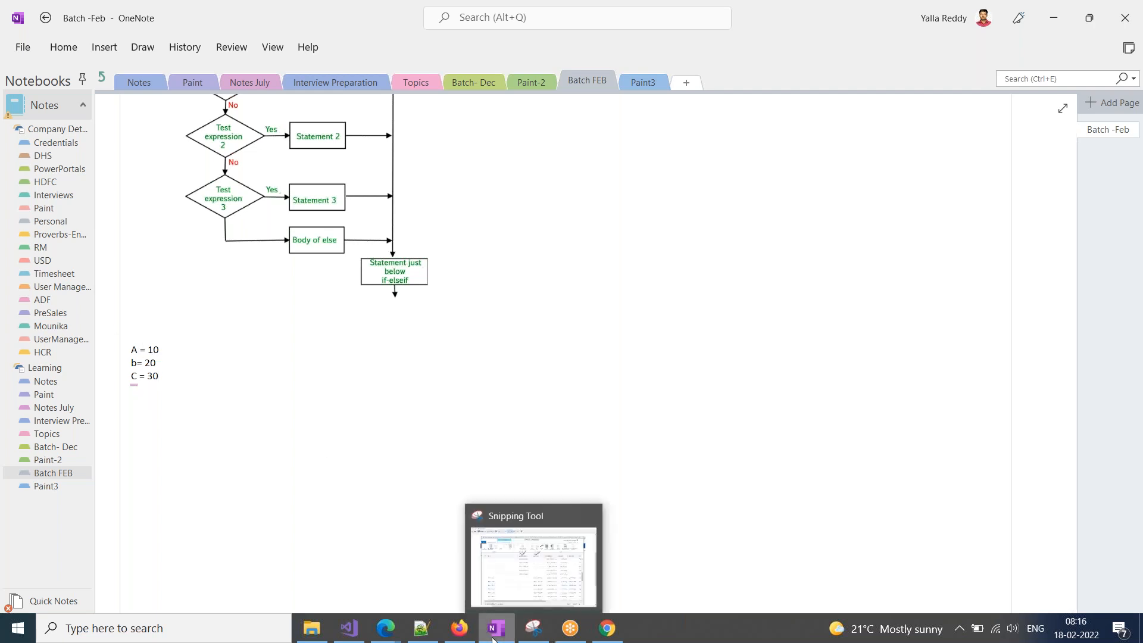
- Switch back to the calculated field window and enter 30 as the Discharge Amount action formula
{"action": "mouse_move", "coordinate": [494, 640]}
{"action": "mouse_move", "coordinate": [385, 630]}
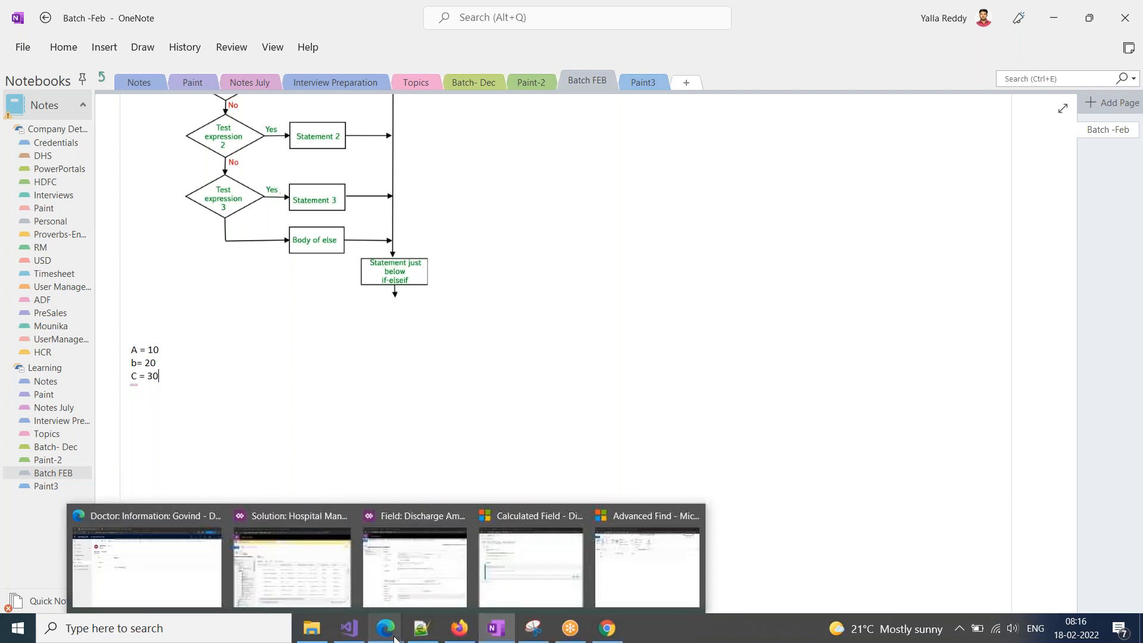
{"action": "left_click", "coordinate": [529, 575]}
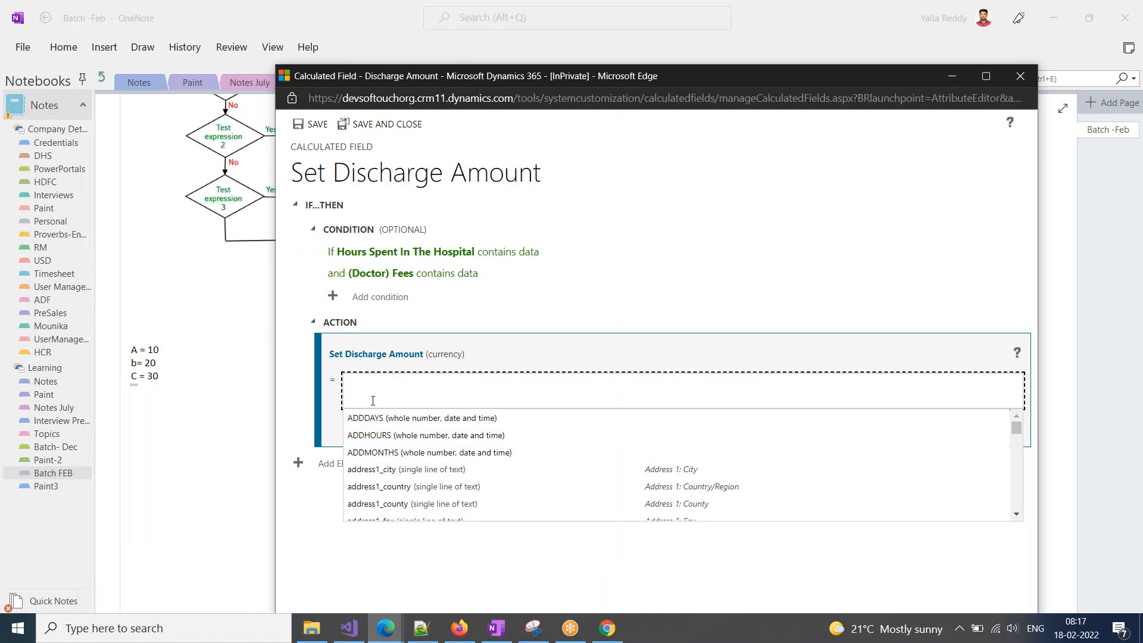
{"action": "type", "text": "30"}
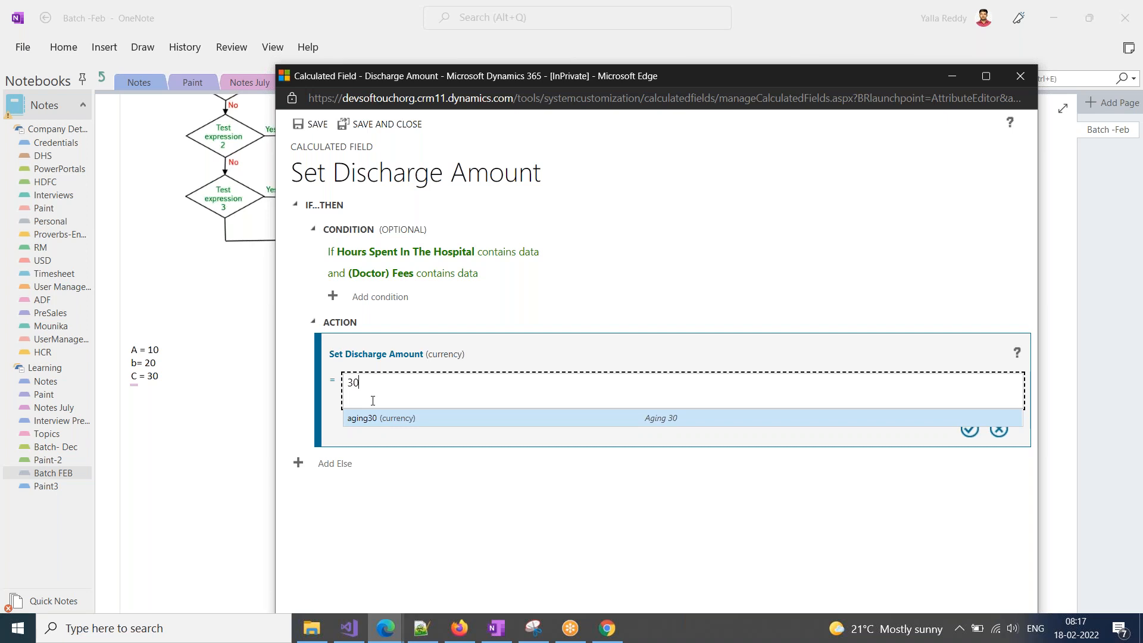
- In the OneNote page, replace the value on the C line with a+b;
{"action": "left_click", "coordinate": [150, 376]}
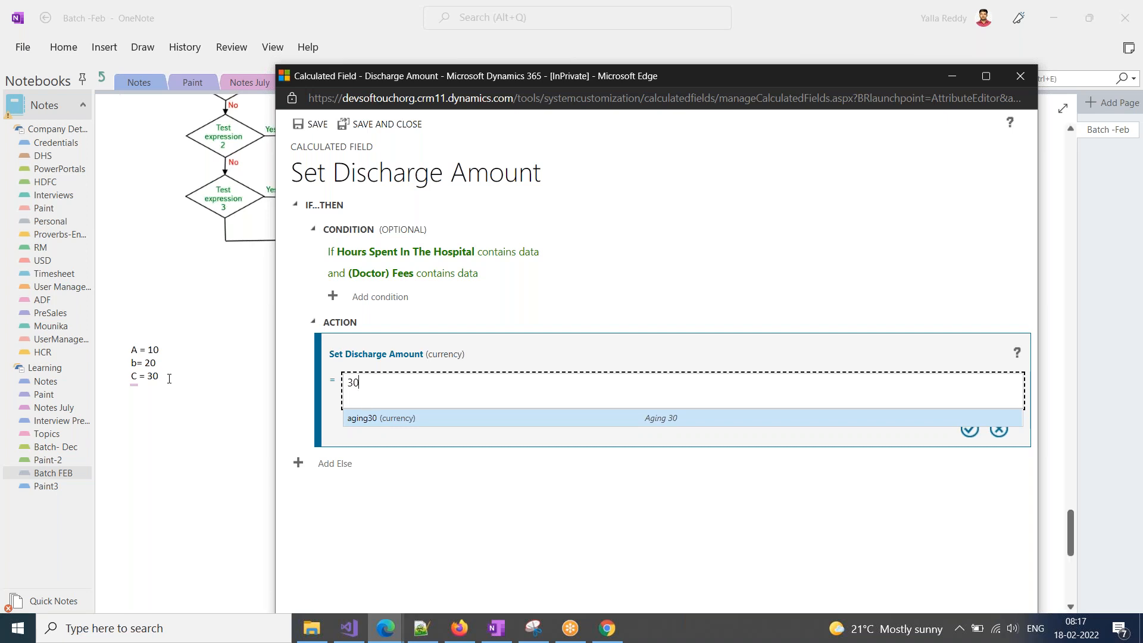
{"action": "double_click", "coordinate": [149, 376]}
{"action": "type", "text": "a+"}
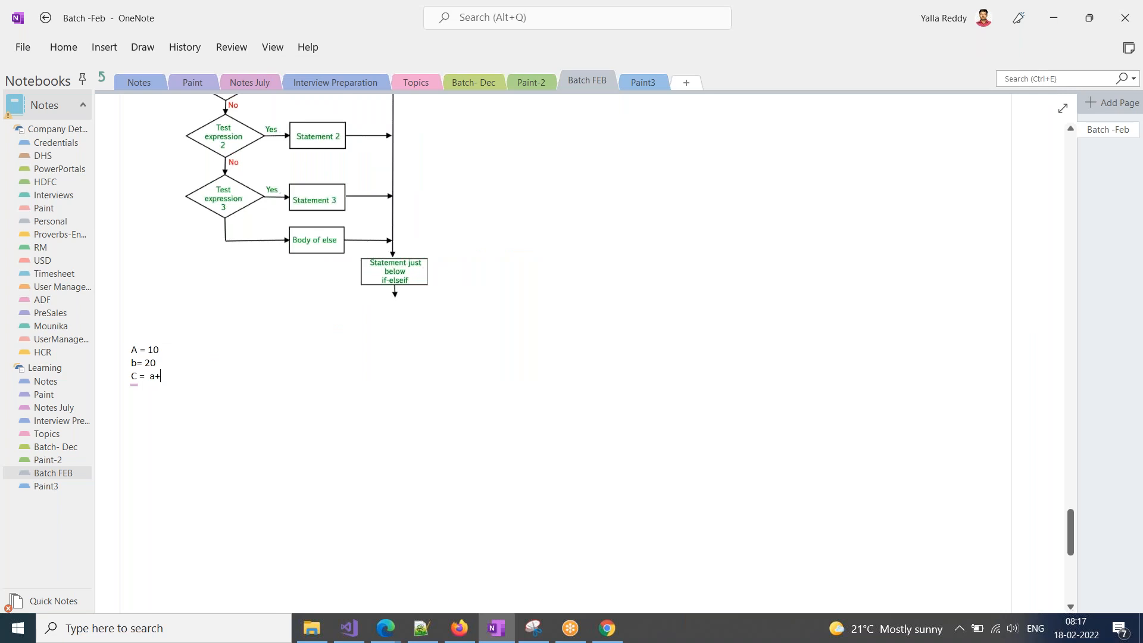
{"action": "type", "text": "b;"}
- Change the example values in the notes to A = 100 and b= 200
{"action": "left_click", "coordinate": [165, 352]}
{"action": "type", "text": "0"}
{"action": "left_click_drag", "start_coordinate": [146, 376], "coordinate": [131, 376]}
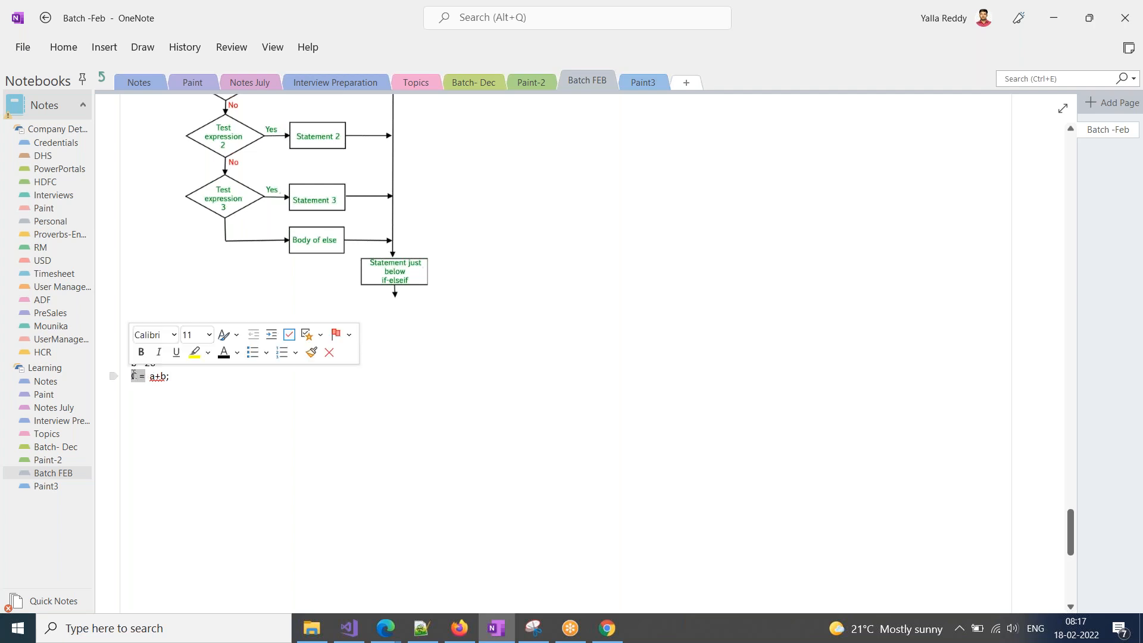
{"action": "left_click", "coordinate": [157, 364]}
{"action": "type", "text": "0"}
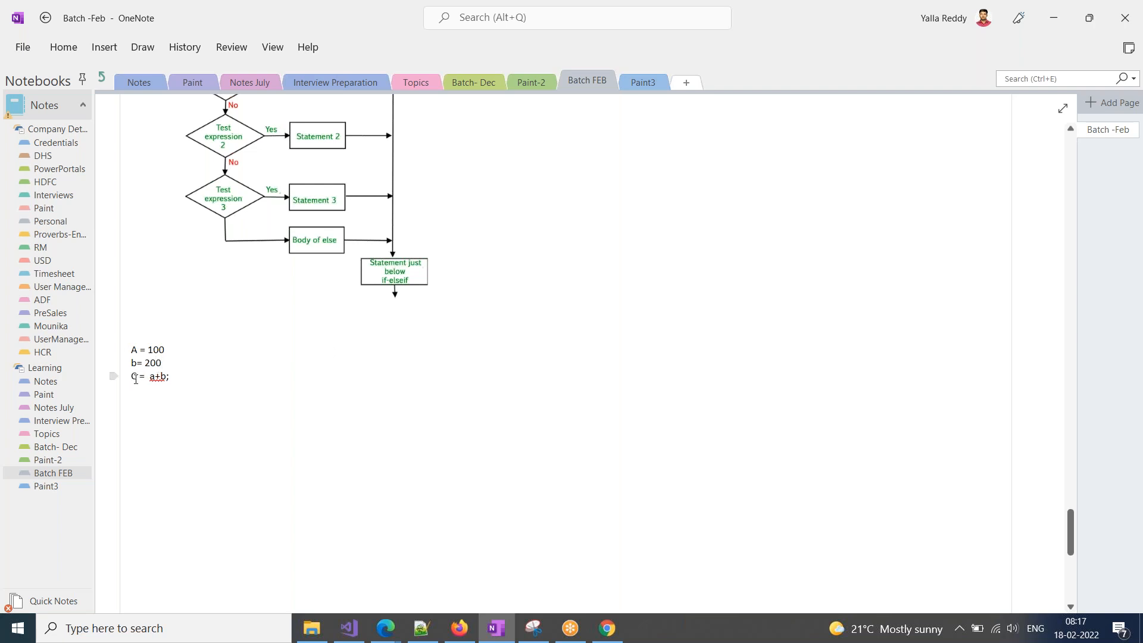
{"action": "left_click_drag", "start_coordinate": [137, 377], "coordinate": [130, 379]}
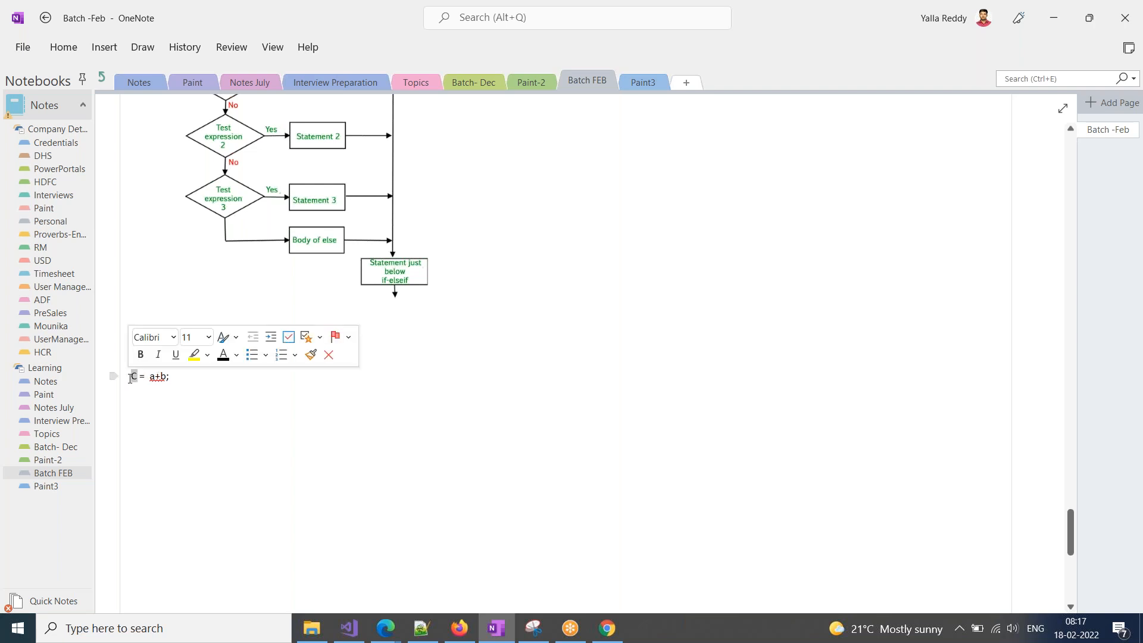
- Look back at the calculated field window and examine the Discharge Amount formula written in the OneNote Fields notes
{"action": "mouse_move", "coordinate": [385, 628]}
{"action": "left_click", "coordinate": [539, 581]}
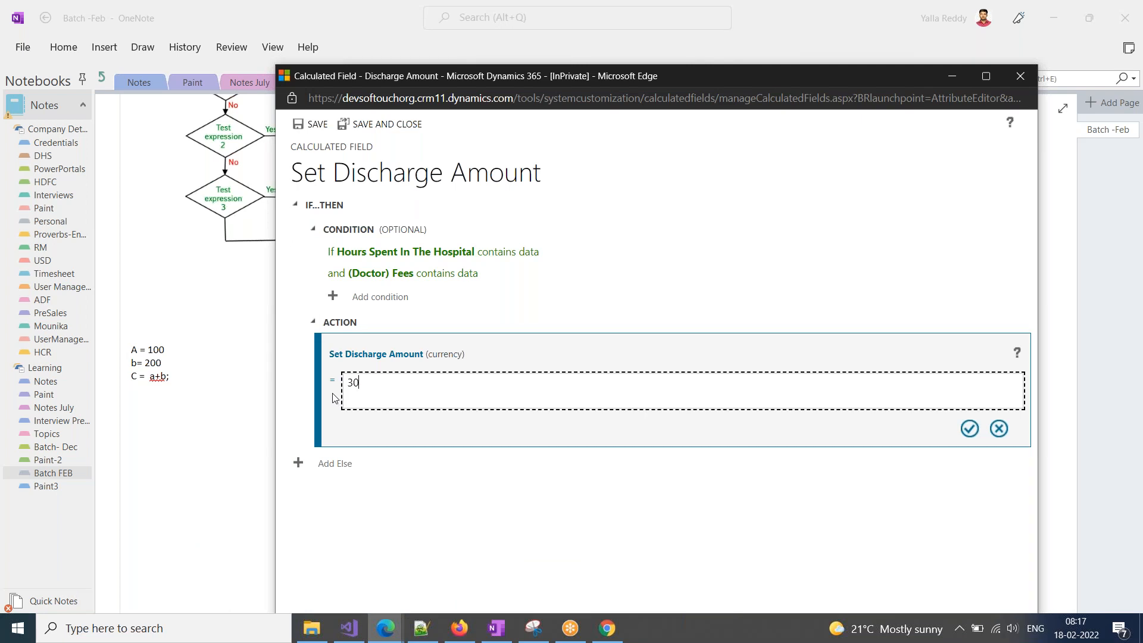
{"action": "left_click", "coordinate": [496, 628]}
{"action": "scroll", "coordinate": [253, 518], "scroll_direction": "up", "scroll_amount": 15}
{"action": "left_click_drag", "start_coordinate": [134, 347], "coordinate": [206, 355]}
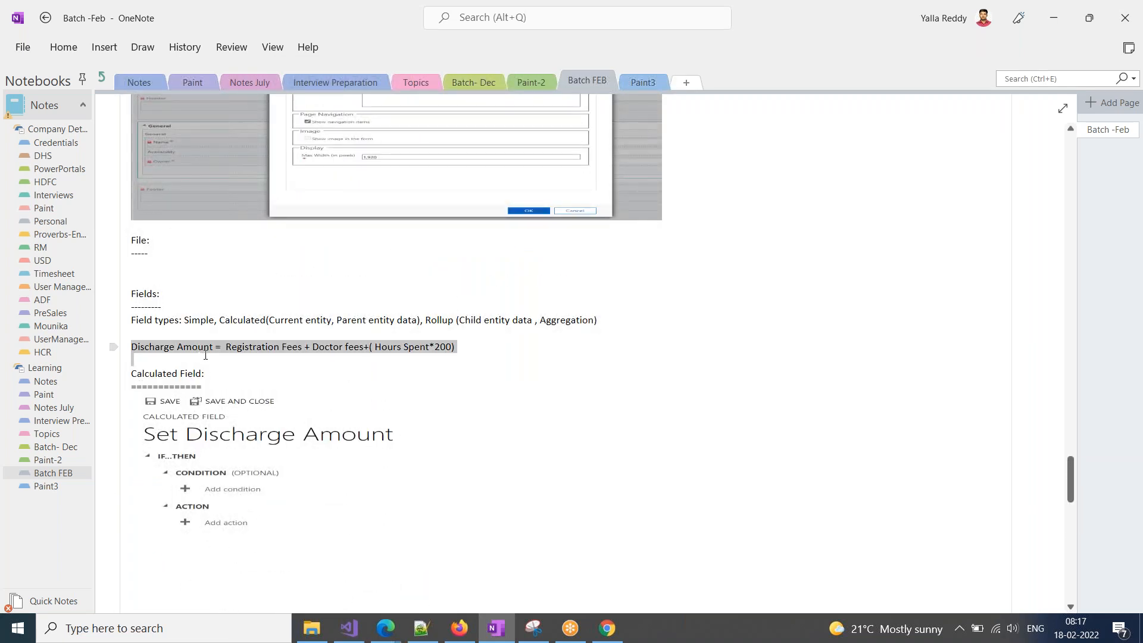
{"action": "double_click", "coordinate": [250, 347]}
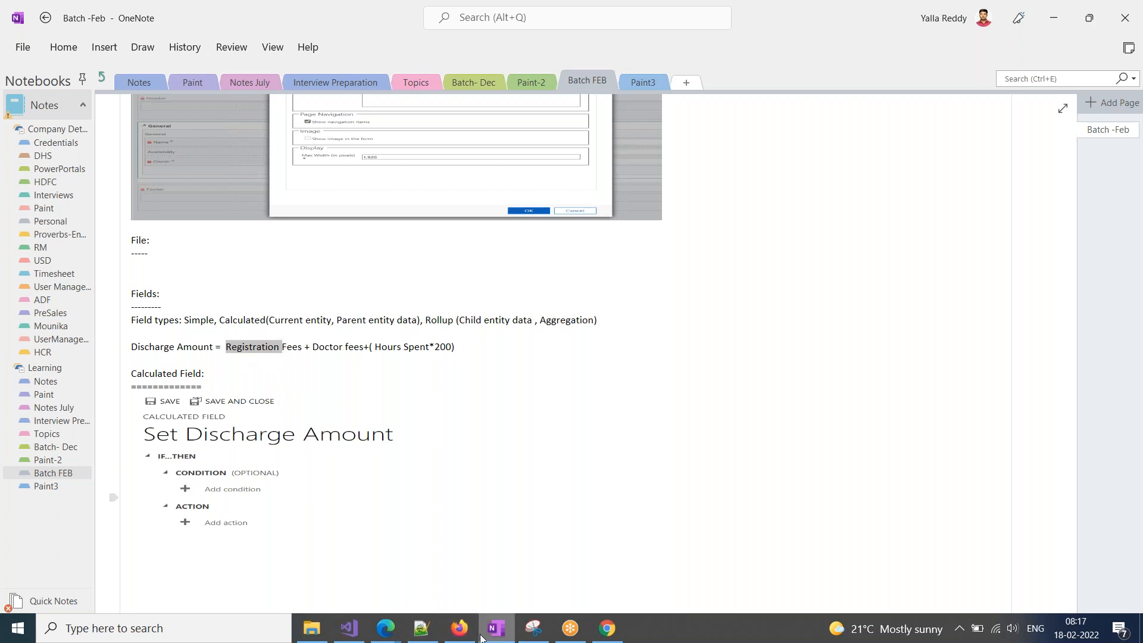
- Return to the calculated field window and replace the action formula with 150+ for the registration fees
{"action": "mouse_move", "coordinate": [391, 638]}
{"action": "left_click", "coordinate": [517, 566]}
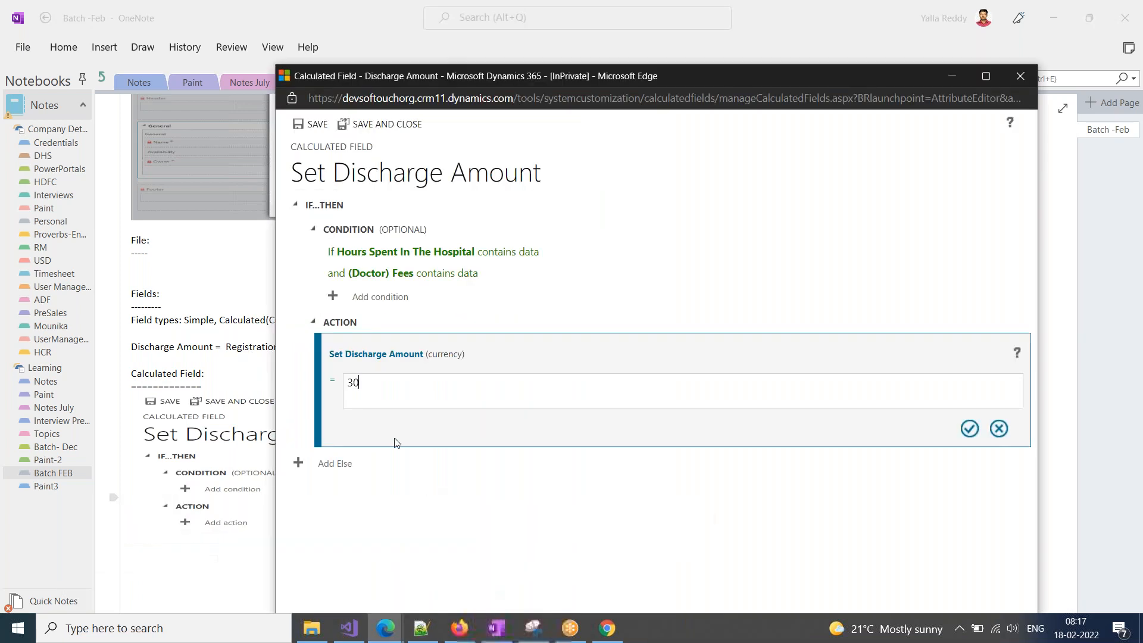
{"action": "left_click_drag", "start_coordinate": [370, 381], "coordinate": [295, 390]}
{"action": "key", "text": "BackSpace"}
{"action": "type", "text": "150"}
{"action": "type", "text": "+"}
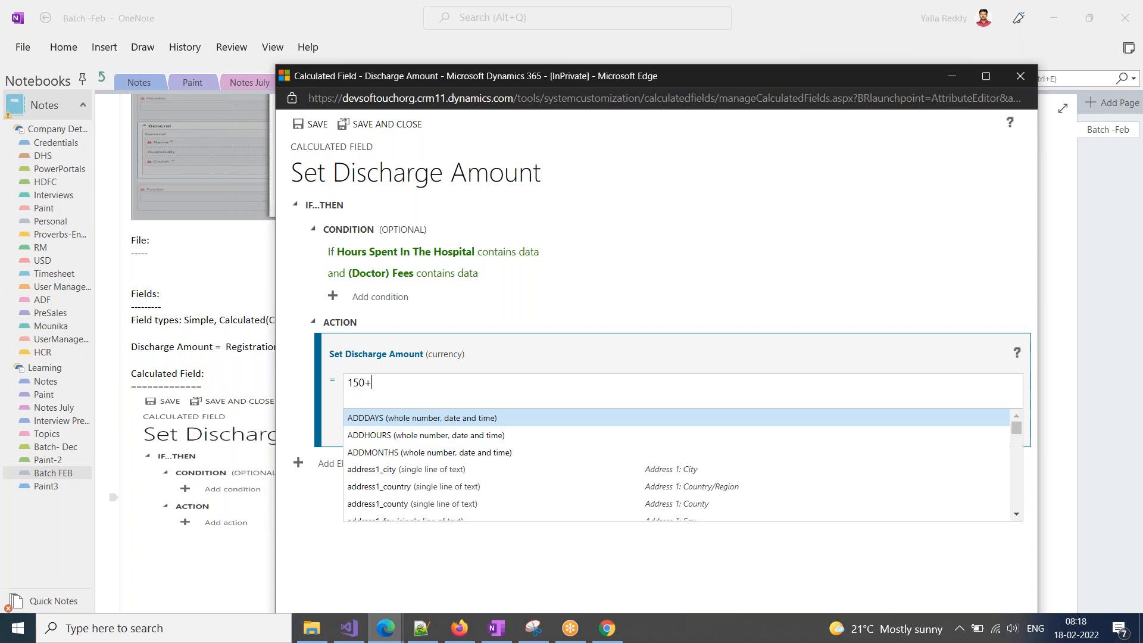
- Extend the Discharge Amount formula with the Doctor entity's fees as cr688_doctor.cr688_fees after 150+
{"action": "left_click_drag", "start_coordinate": [392, 77], "coordinate": [575, 76]}
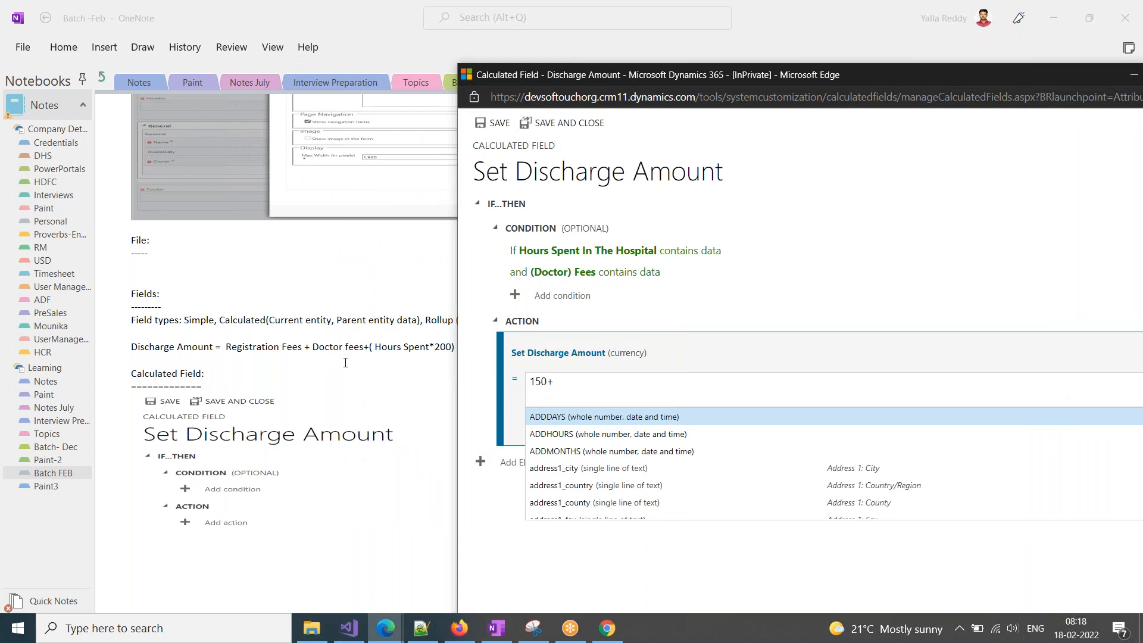
{"action": "type", "text": "doctor"}
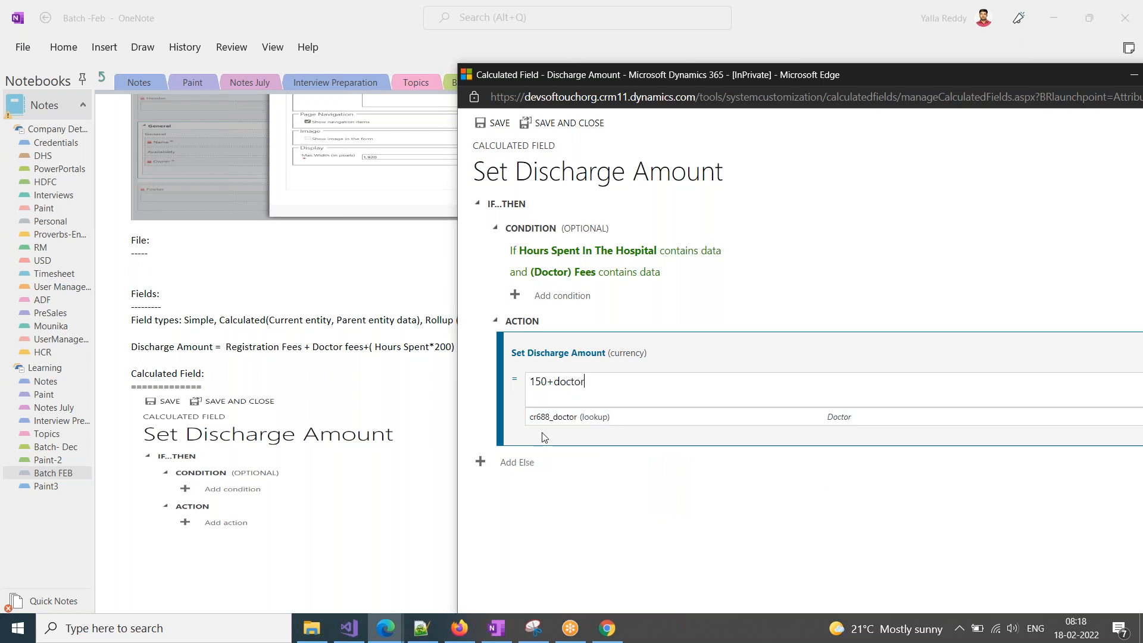
{"action": "left_click", "coordinate": [560, 424]}
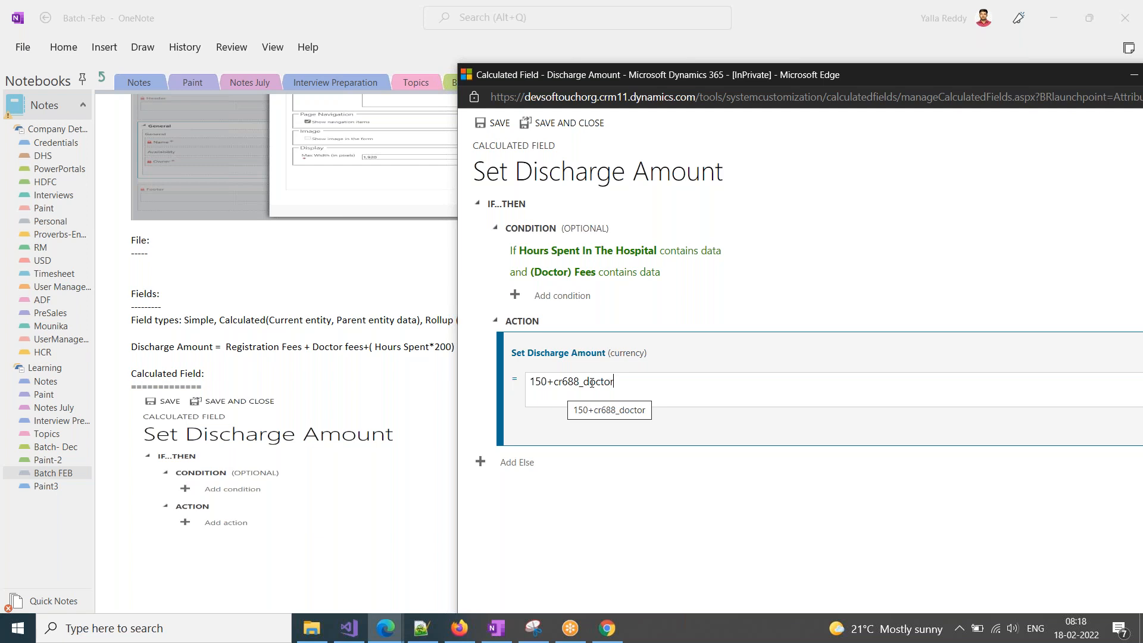
{"action": "type", "text": "."}
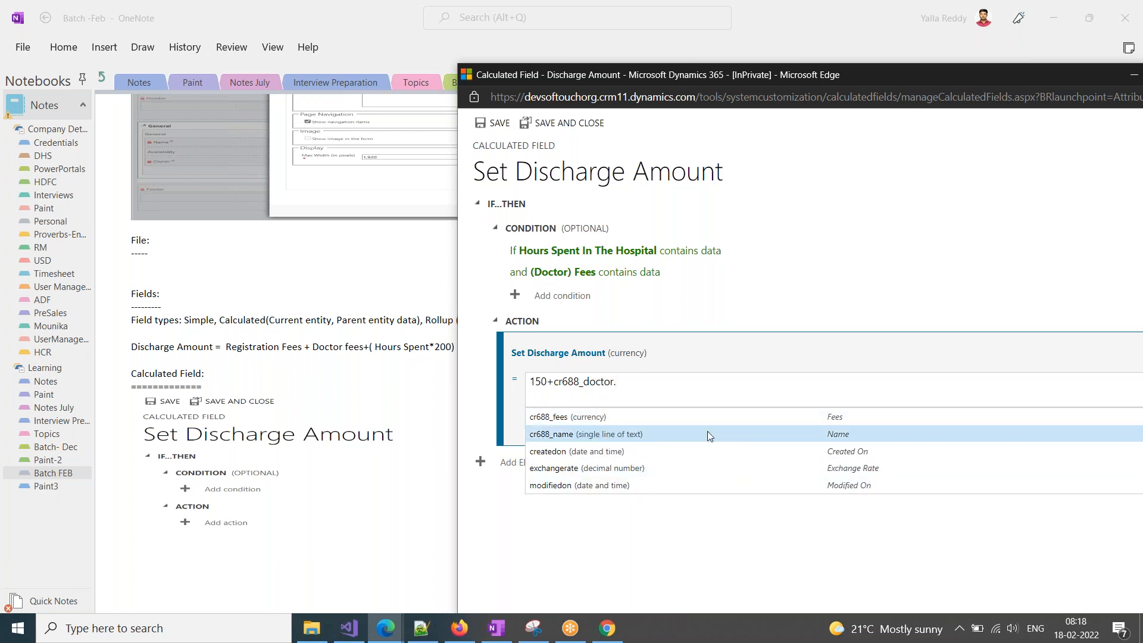
{"action": "left_click", "coordinate": [554, 420]}
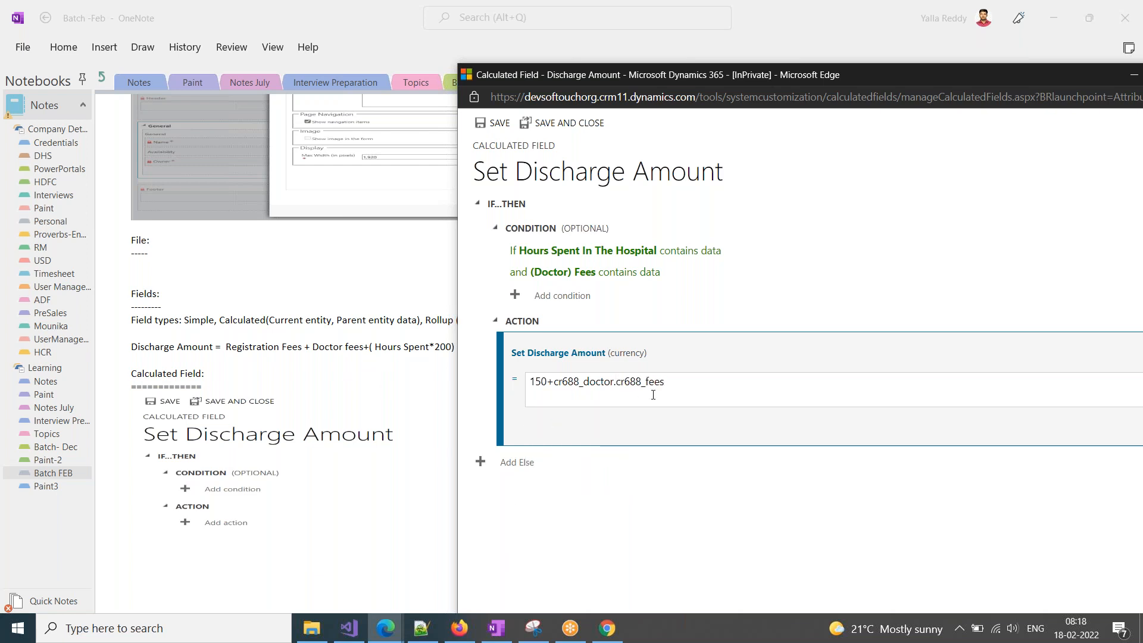
- Complete the formula with +(cr688_hoursspentinthehospital*200) and accept the Discharge Amount action
{"action": "type", "text": "+"}
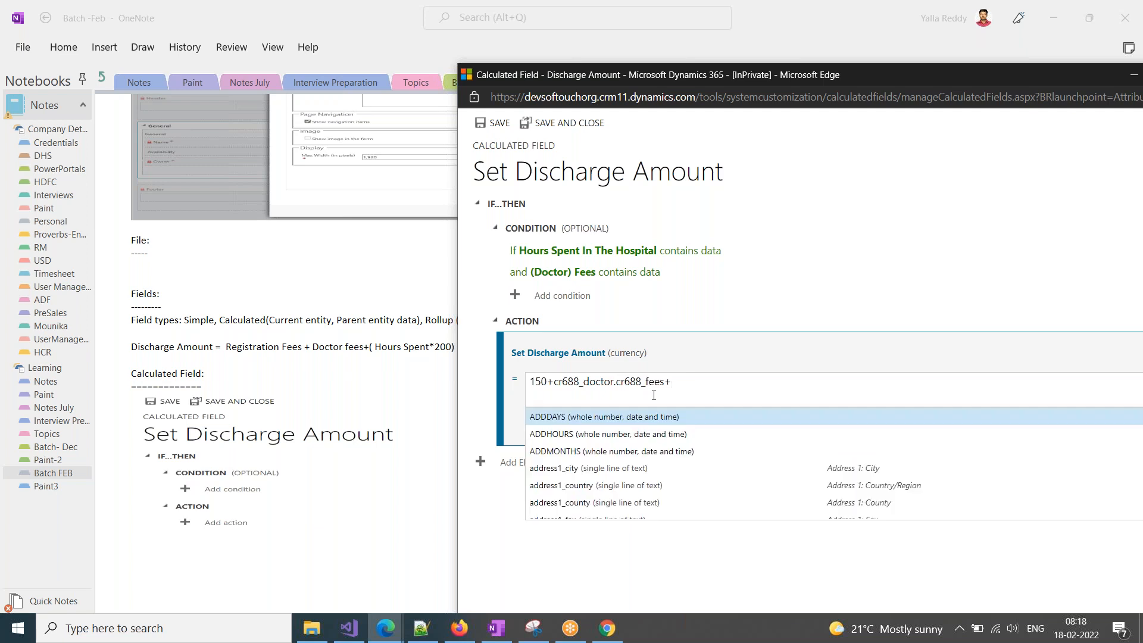
{"action": "type", "text": "(spent"}
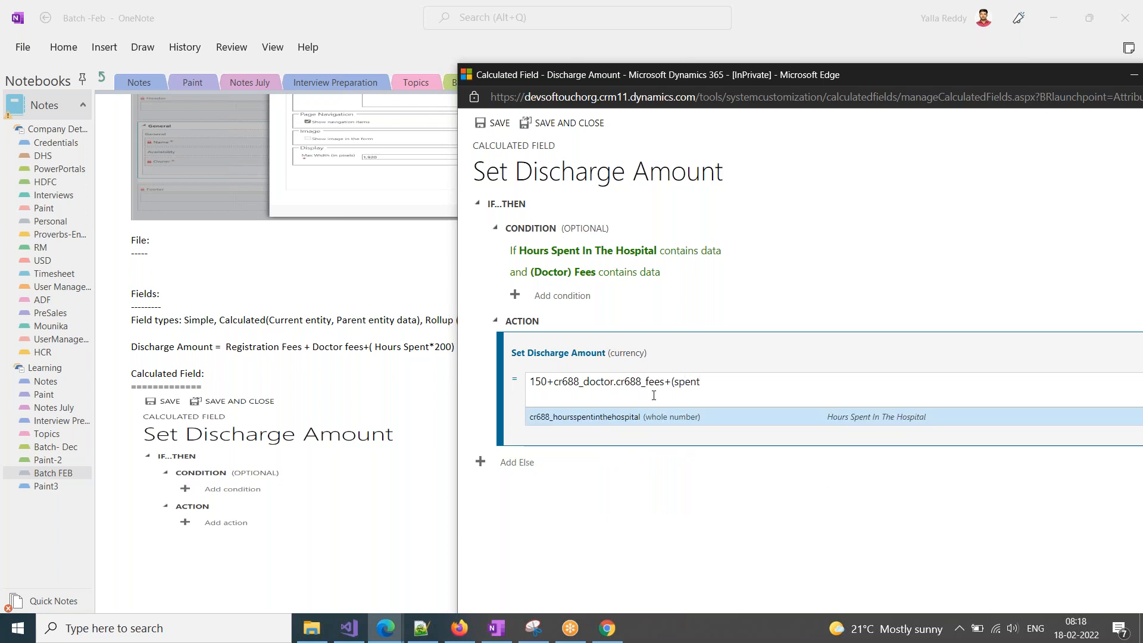
{"action": "left_click", "coordinate": [644, 417]}
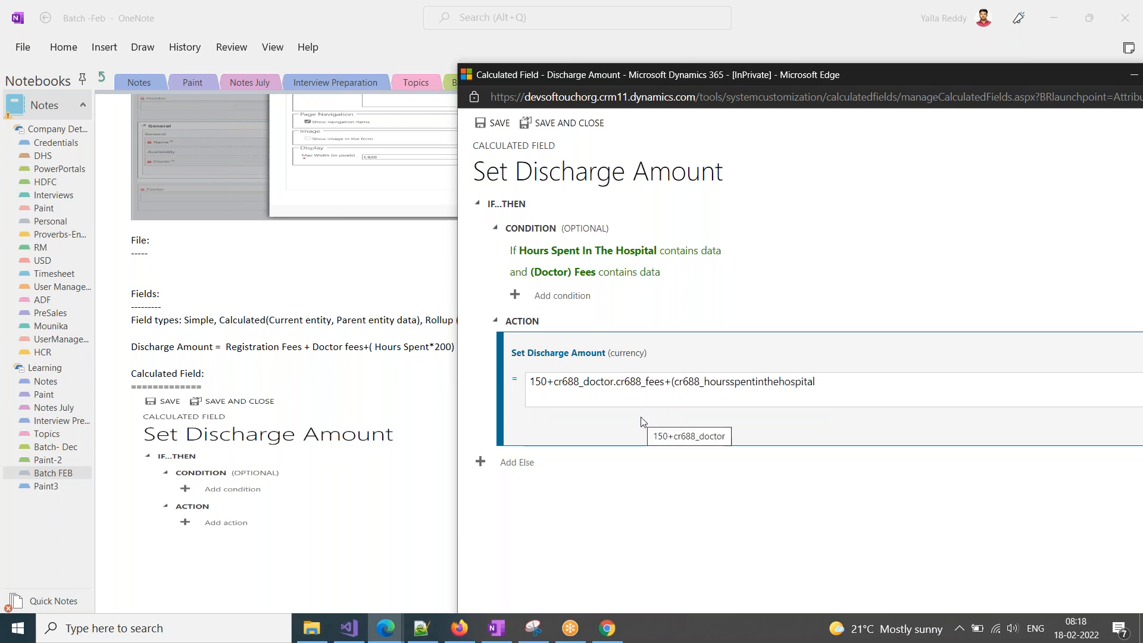
{"action": "type", "text": "*"}
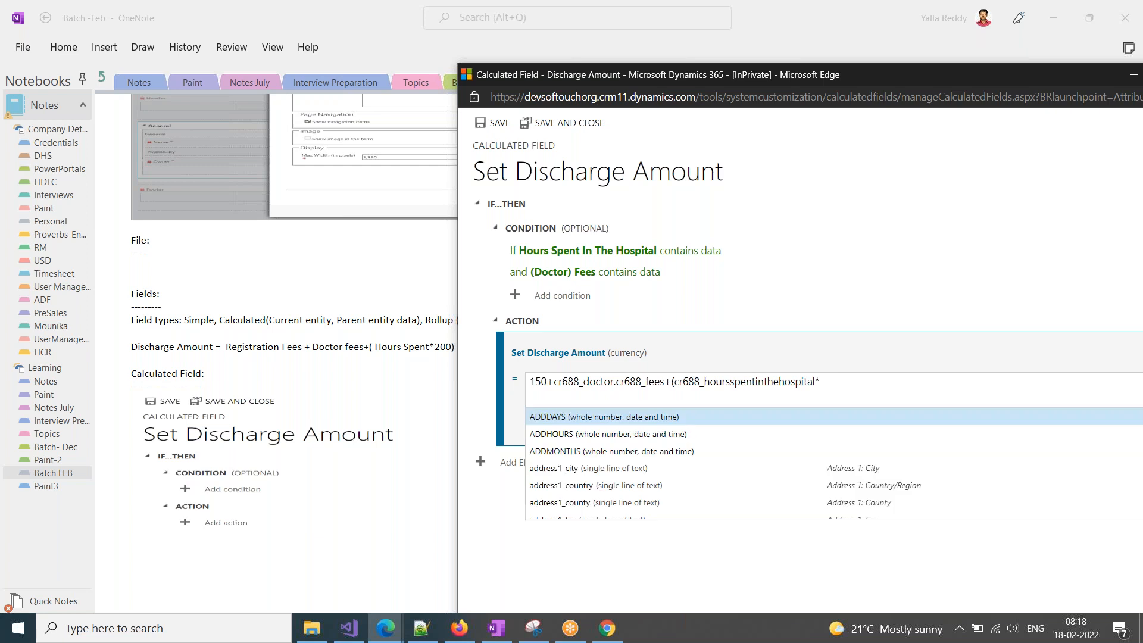
{"action": "type", "text": "200"}
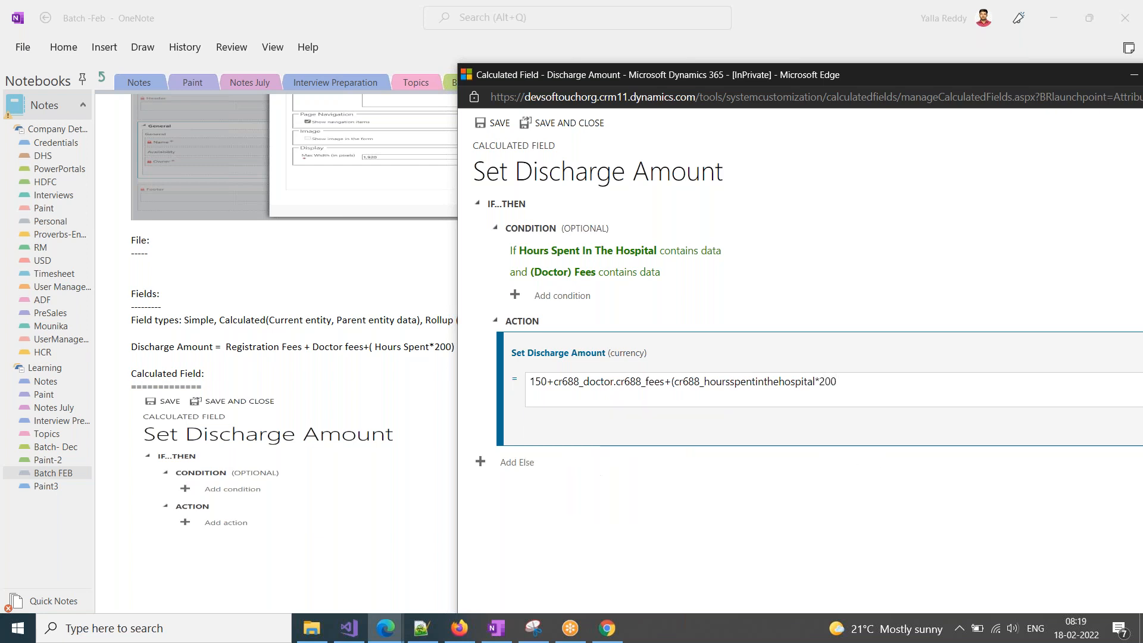
{"action": "type", "text": ")"}
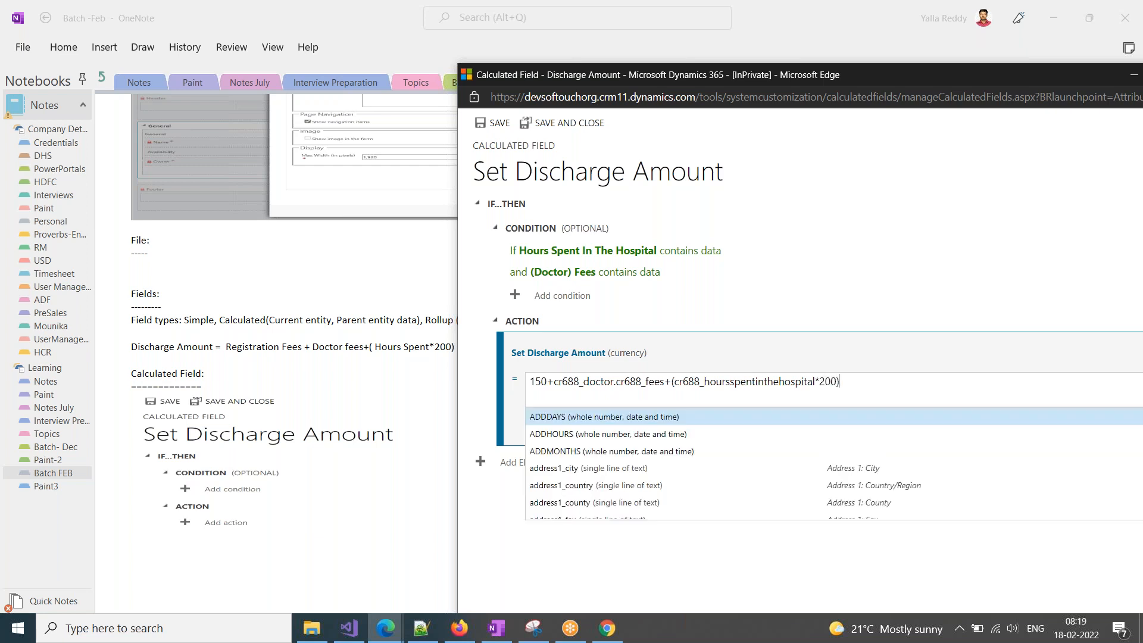
{"action": "left_click", "coordinate": [823, 272]}
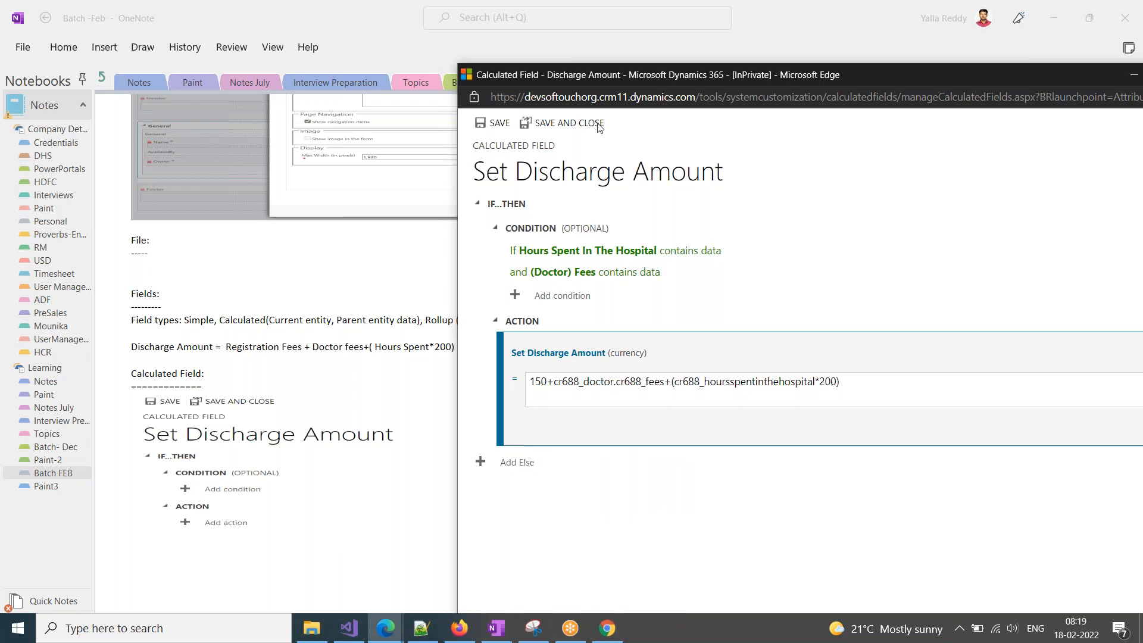
{"action": "left_click_drag", "start_coordinate": [612, 76], "coordinate": [227, 61]}
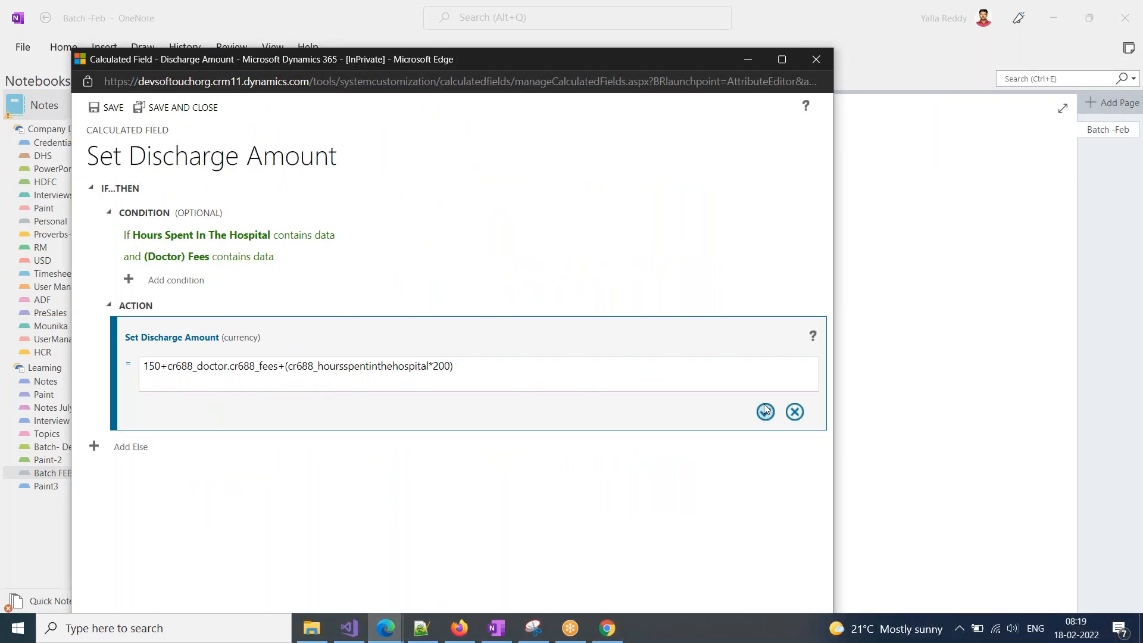
{"action": "left_click", "coordinate": [765, 411]}
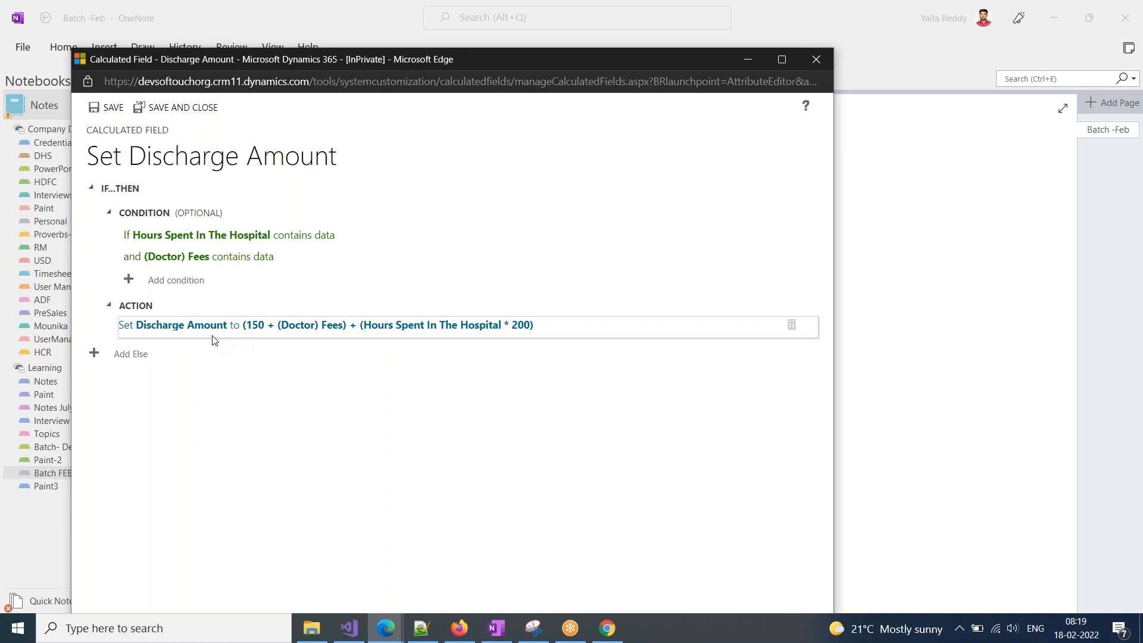
- Save and close the calculated field definition and the Discharge Amount field of the Patient entity
{"action": "left_click", "coordinate": [847, 23]}
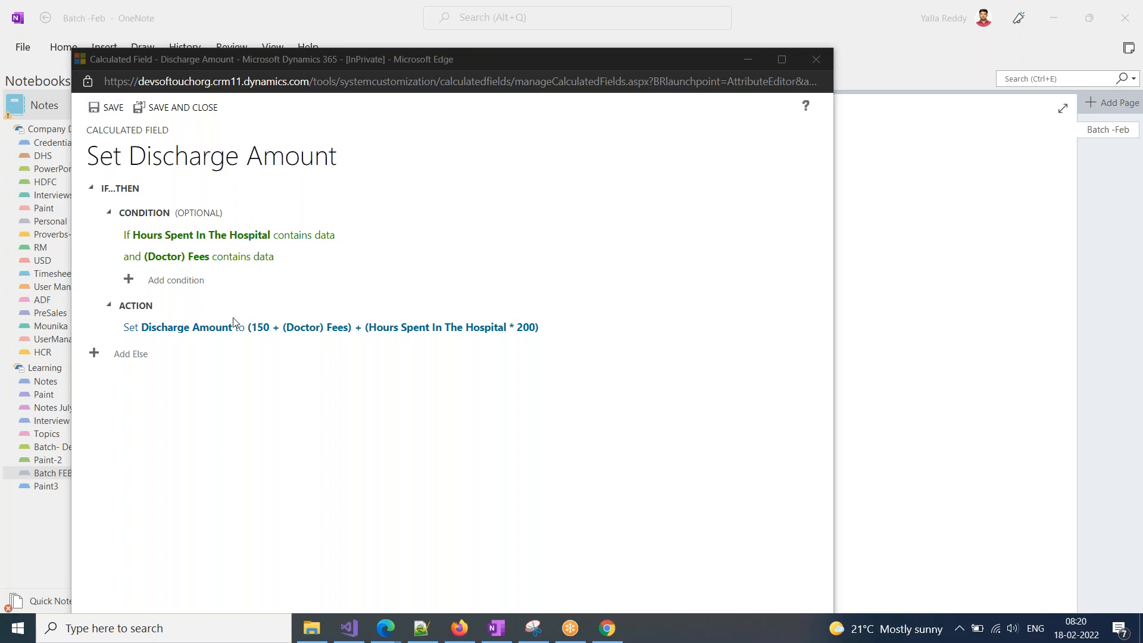
{"action": "left_click", "coordinate": [112, 108]}
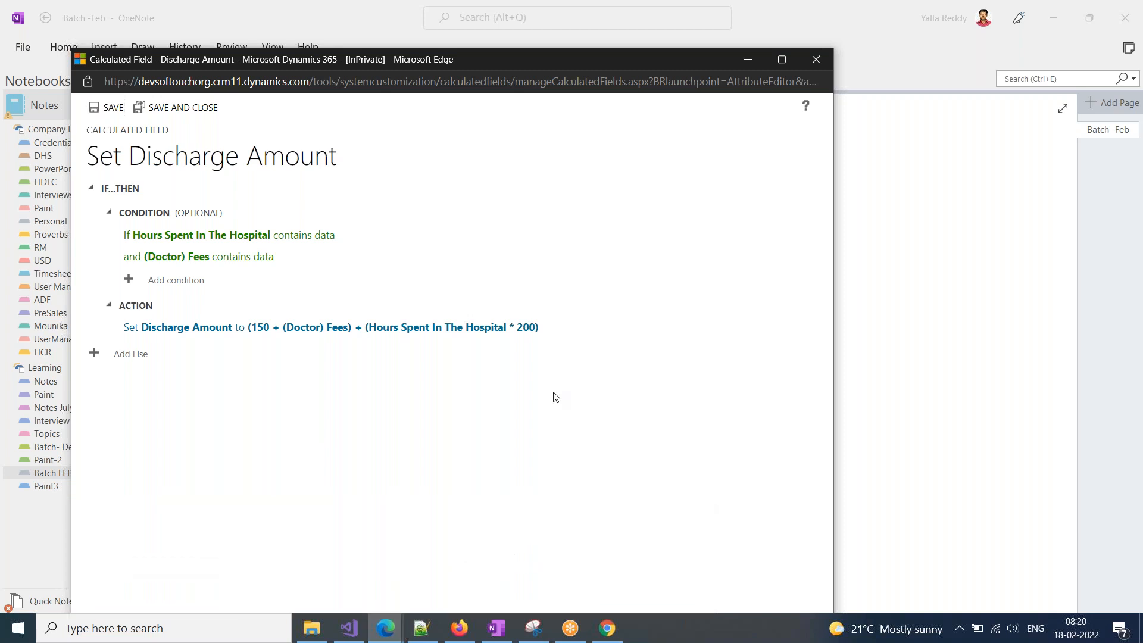
{"action": "left_click", "coordinate": [185, 115]}
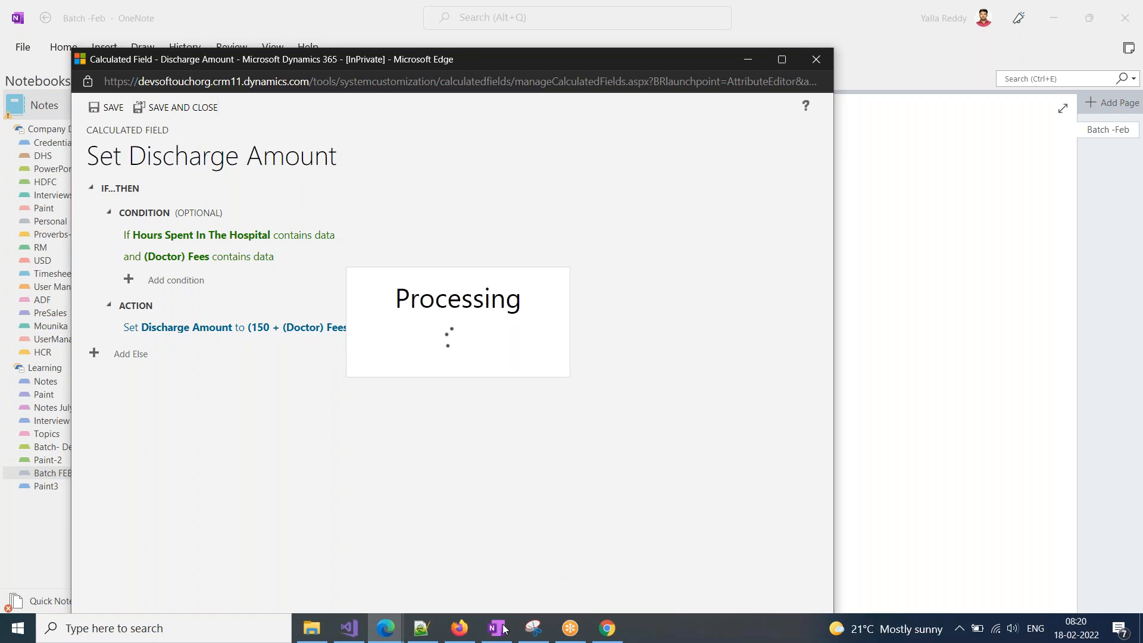
{"action": "mouse_move", "coordinate": [386, 629]}
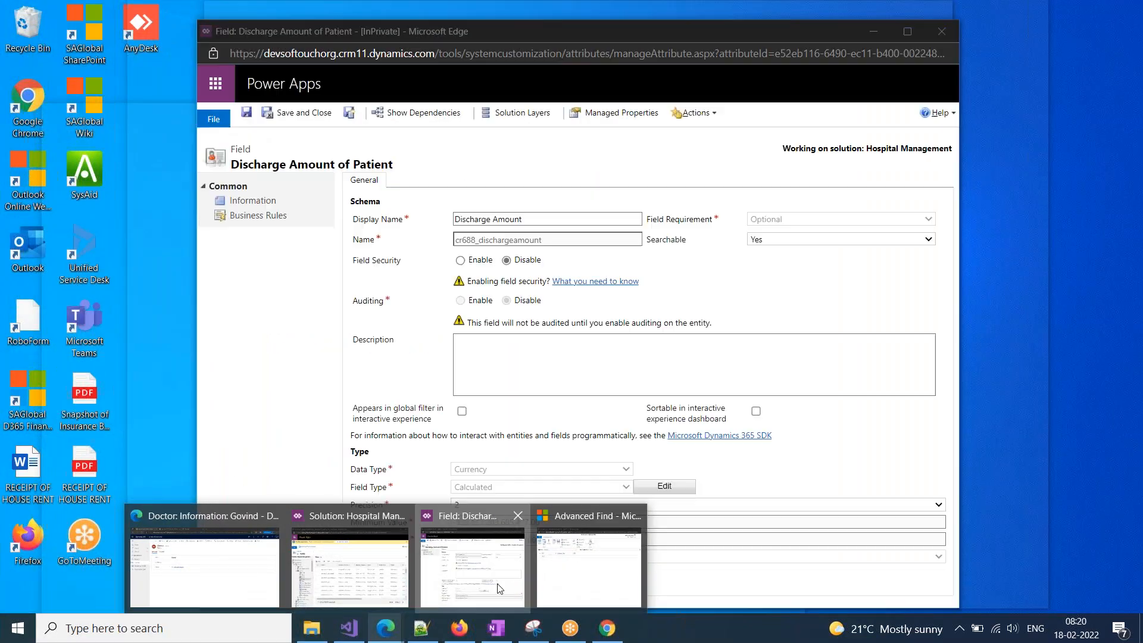
{"action": "left_click", "coordinate": [499, 588]}
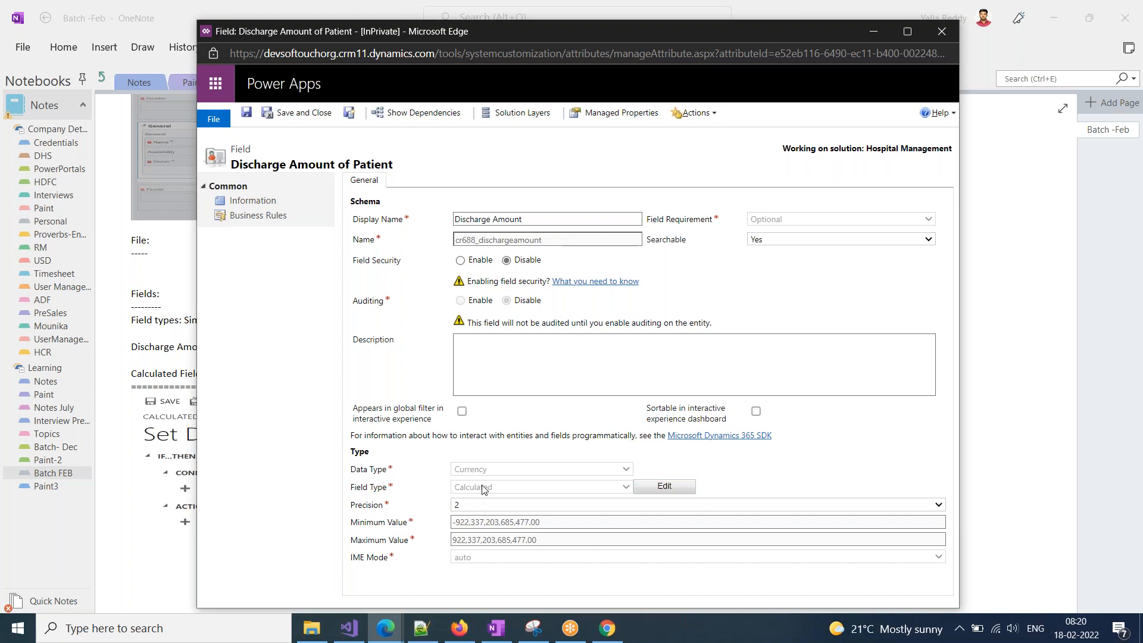
{"action": "left_click", "coordinate": [294, 114]}
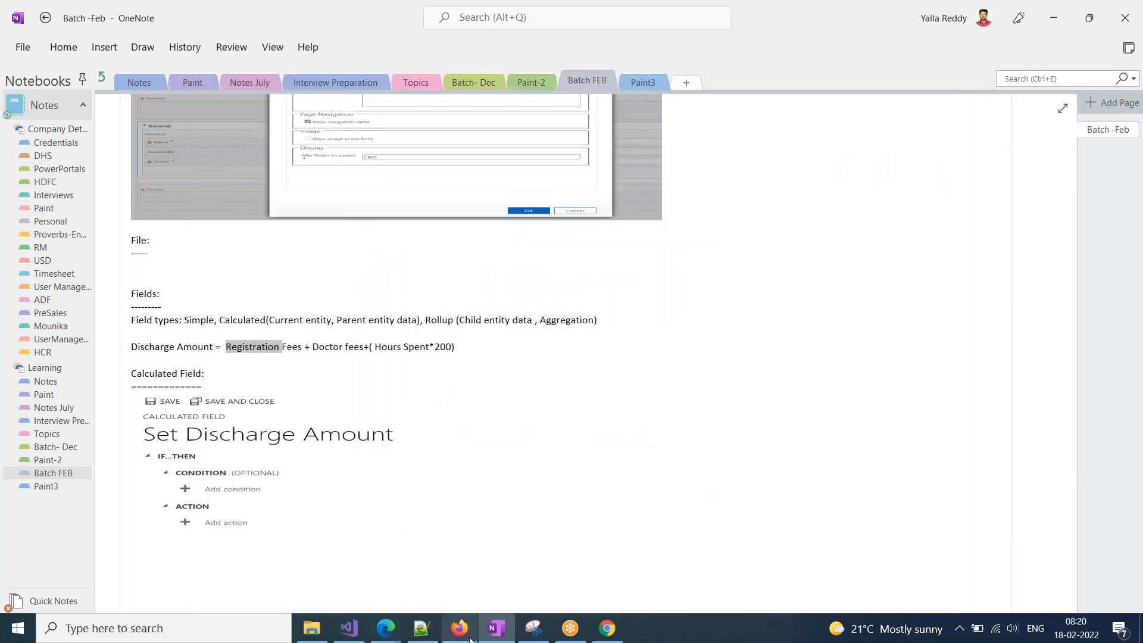
- Go back to the Hospital Management solution, list the Patient entity's forms and open the main form named Contact
{"action": "left_click", "coordinate": [386, 628]}
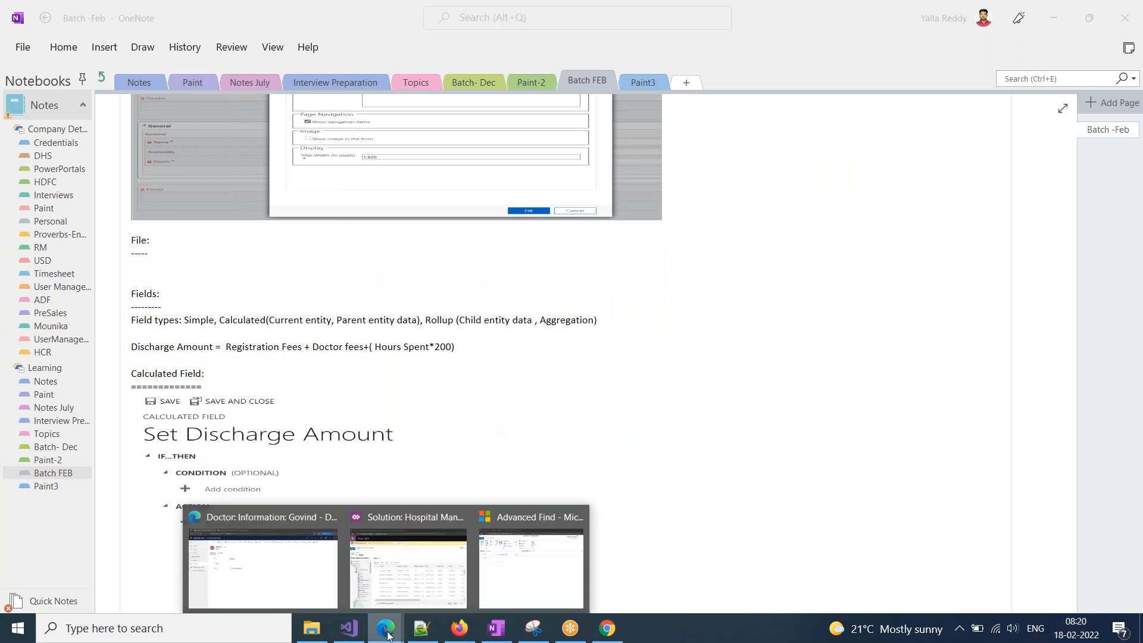
{"action": "left_click", "coordinate": [411, 583]}
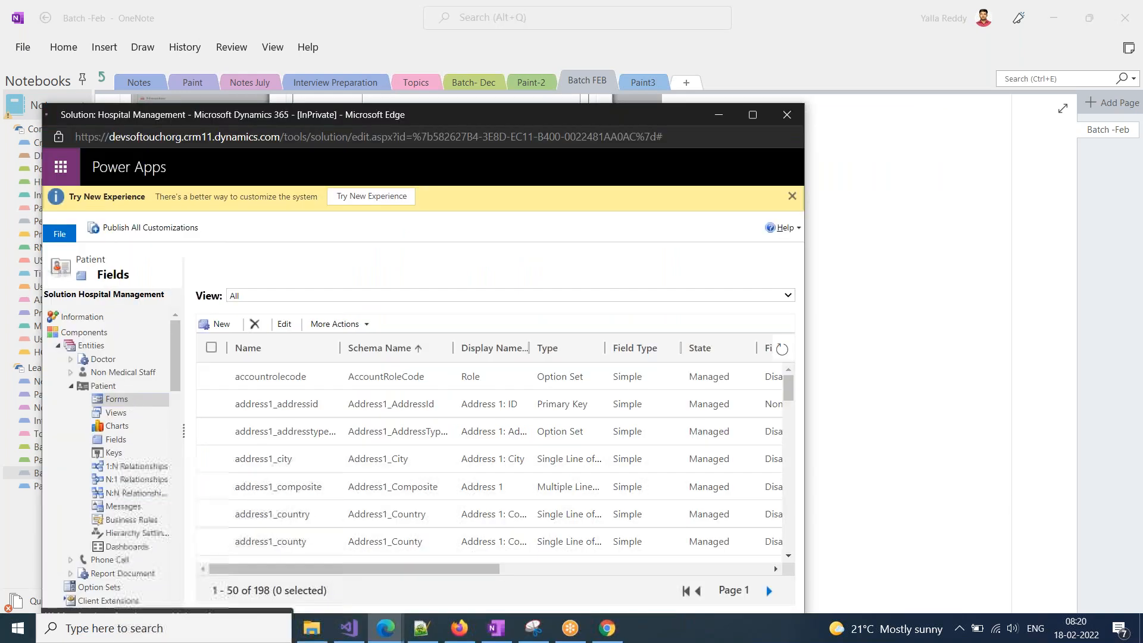
{"action": "left_click", "coordinate": [880, 62]}
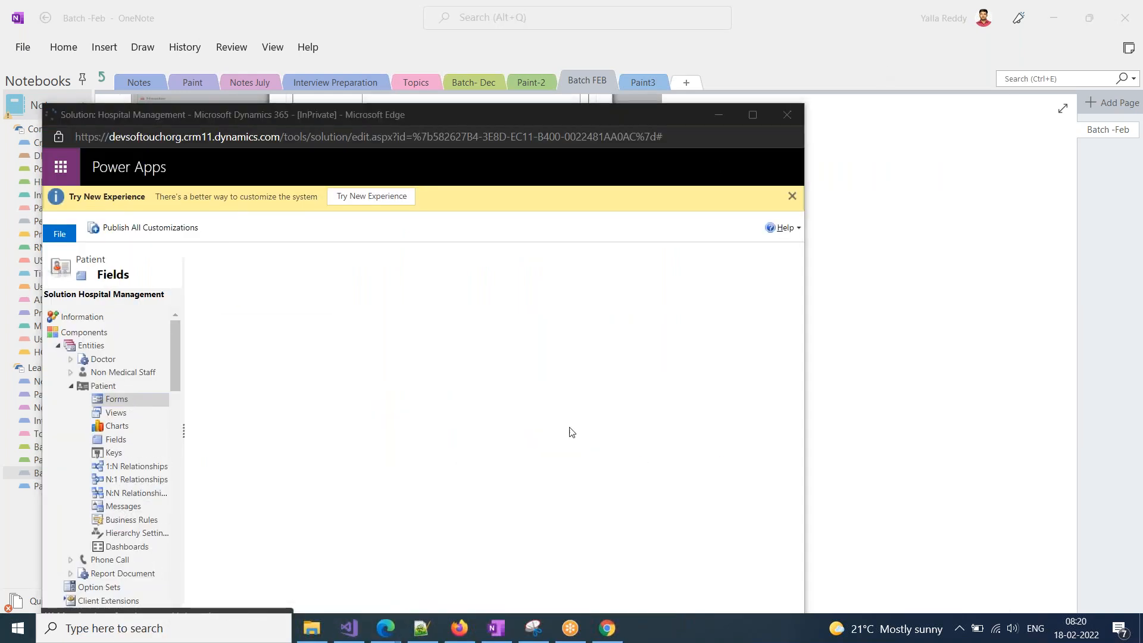
{"action": "left_click", "coordinate": [754, 115]}
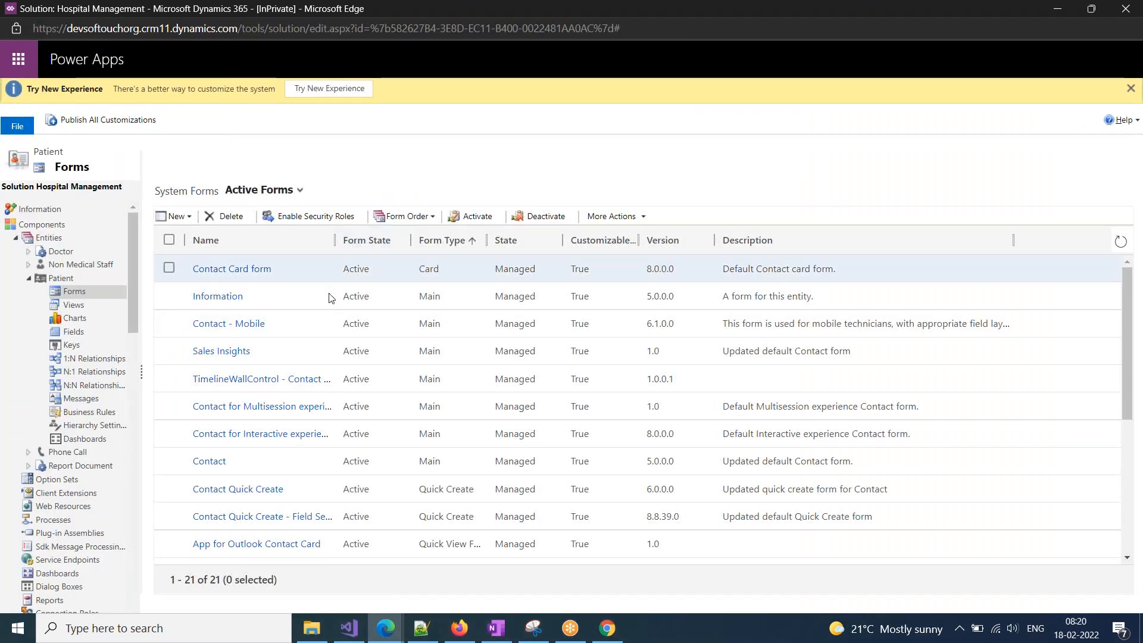
{"action": "left_click", "coordinate": [209, 461]}
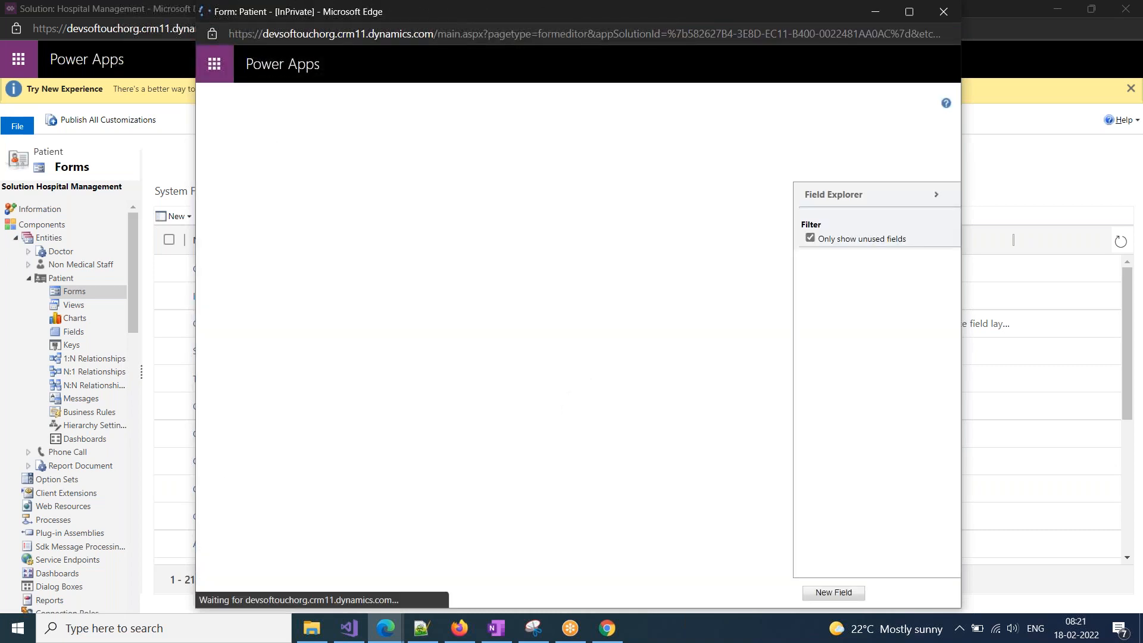
- Remove the control inside the SOCIAL PANE section of the Patient form's Summary tab
{"action": "scroll", "coordinate": [564, 388], "scroll_direction": "down", "scroll_amount": 5}
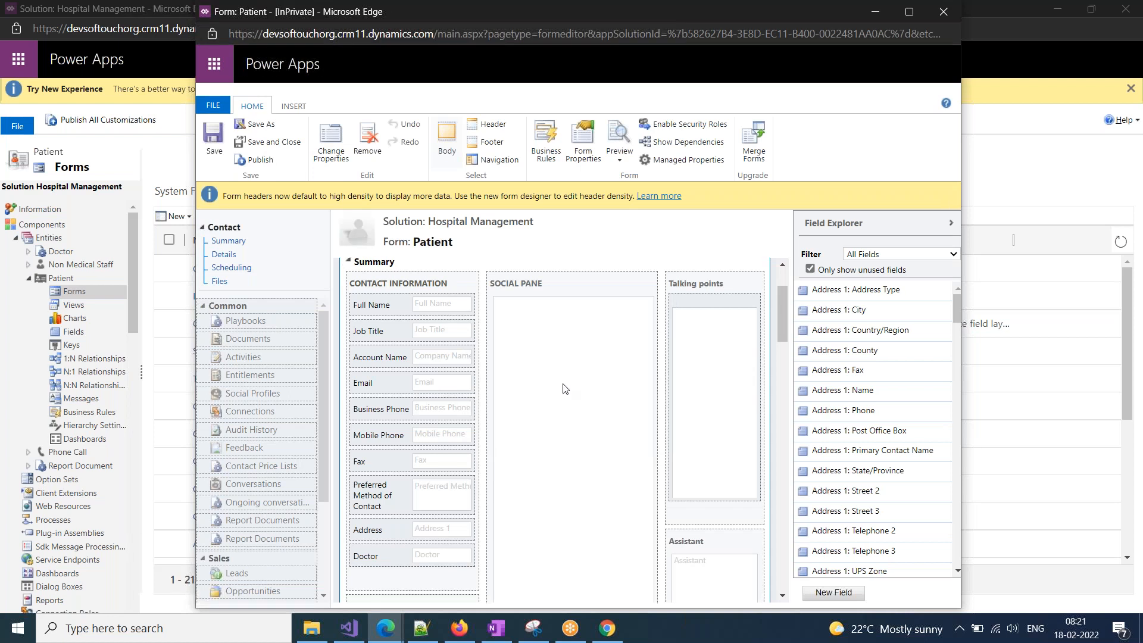
{"action": "scroll", "coordinate": [576, 485], "scroll_direction": "up", "scroll_amount": 5}
{"action": "left_click", "coordinate": [549, 380]}
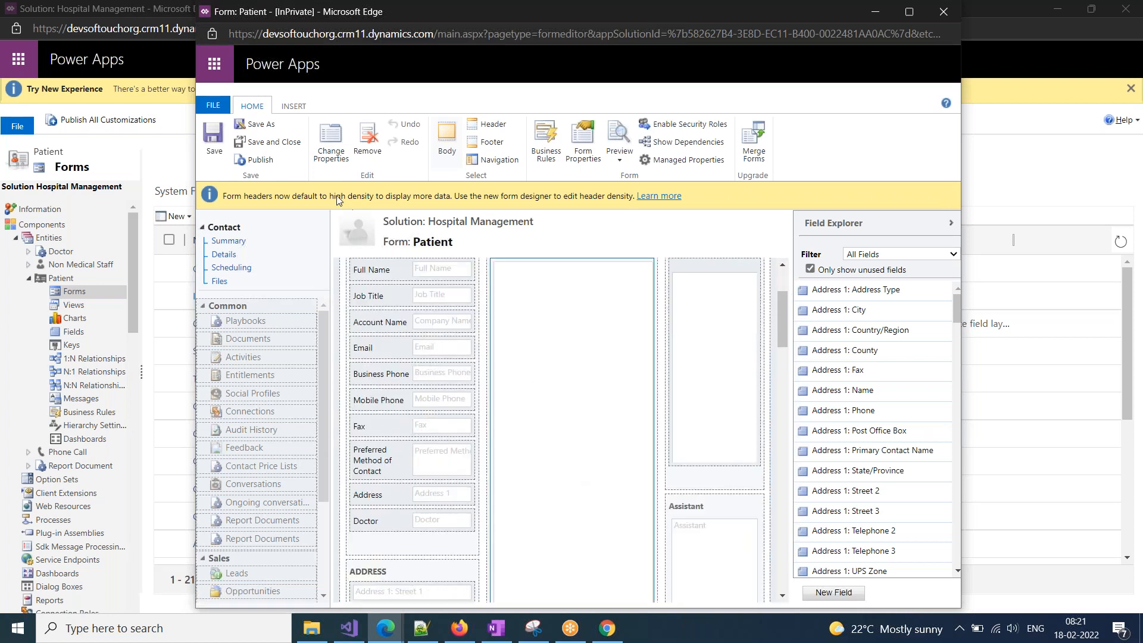
{"action": "left_click", "coordinate": [365, 142]}
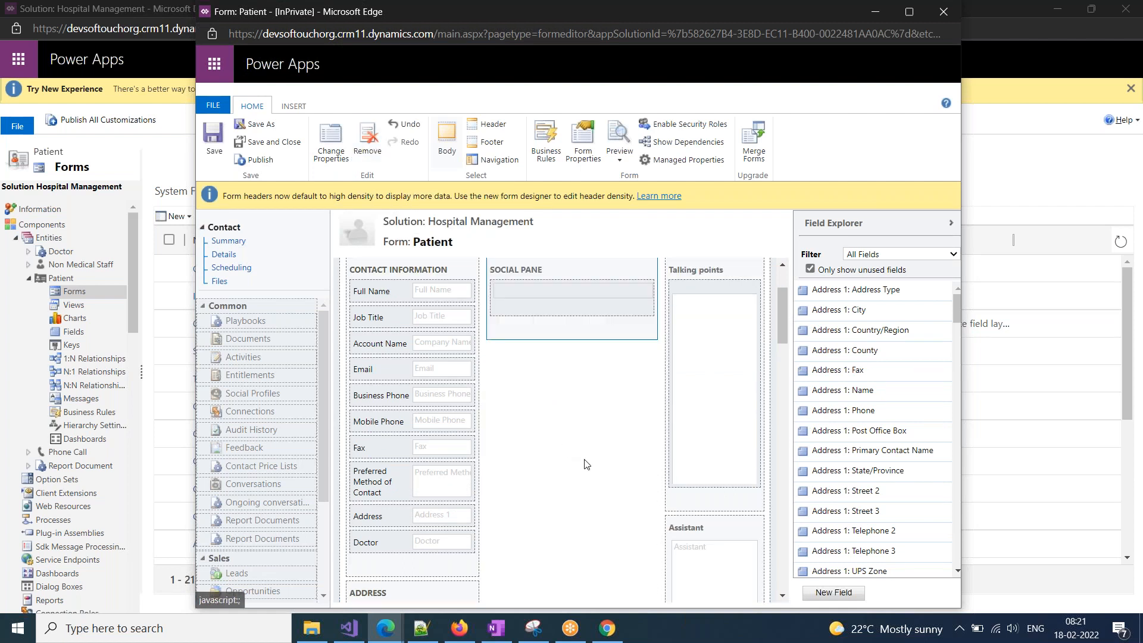
{"action": "scroll", "coordinate": [570, 448], "scroll_direction": "up", "scroll_amount": 2}
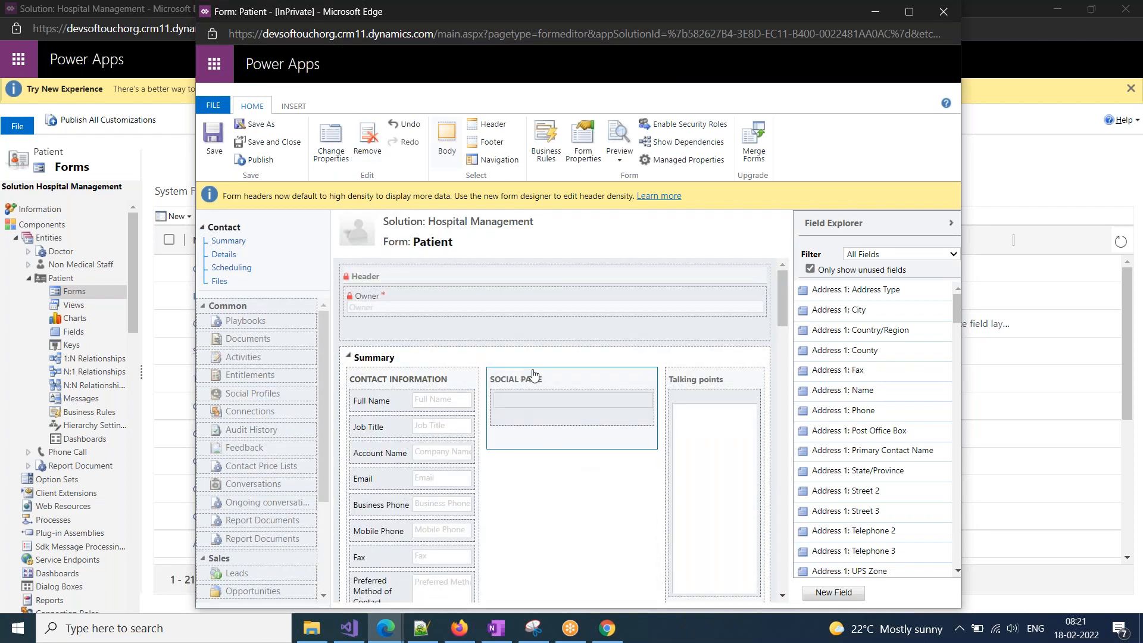
- Change the label of the SOCIAL PANE section to Commercial in its section properties
{"action": "double_click", "coordinate": [533, 374]}
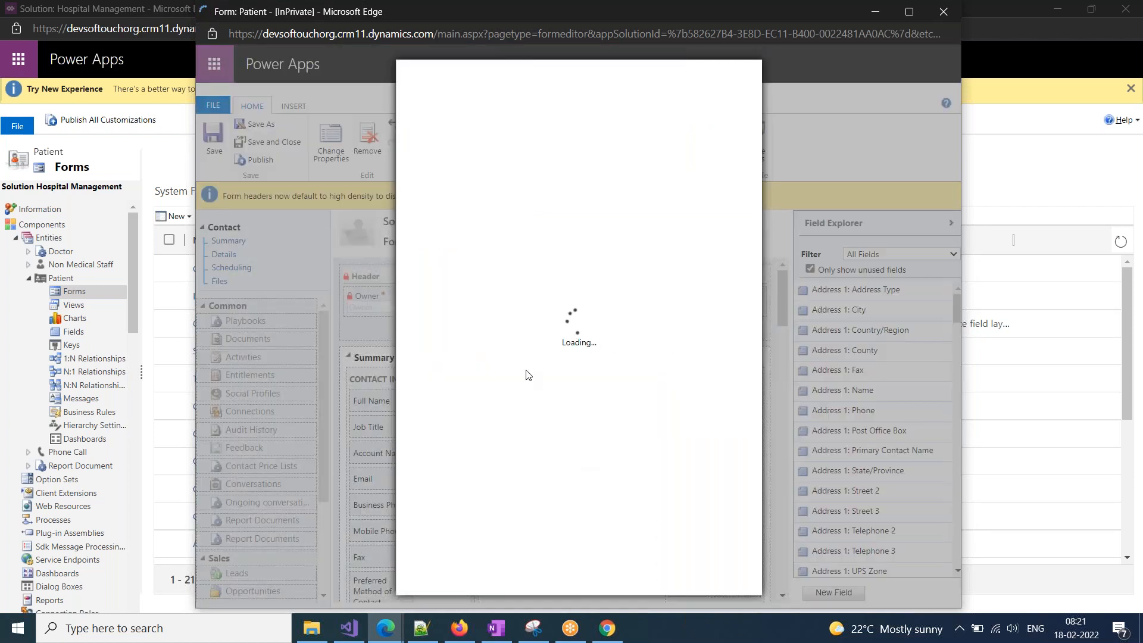
{"action": "left_click_drag", "start_coordinate": [573, 232], "coordinate": [515, 233]}
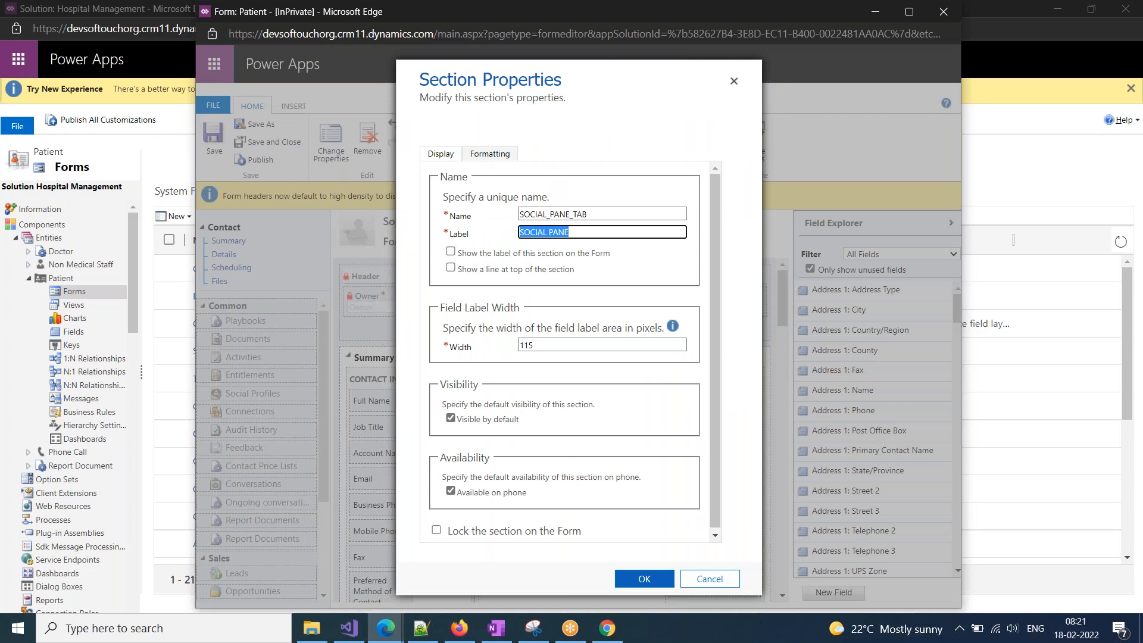
{"action": "type", "text": "c"}
{"action": "key", "text": "BackSpace"}
{"action": "type", "text": "c"}
{"action": "key", "text": "BackSpace"}
{"action": "type", "text": "Comm"}
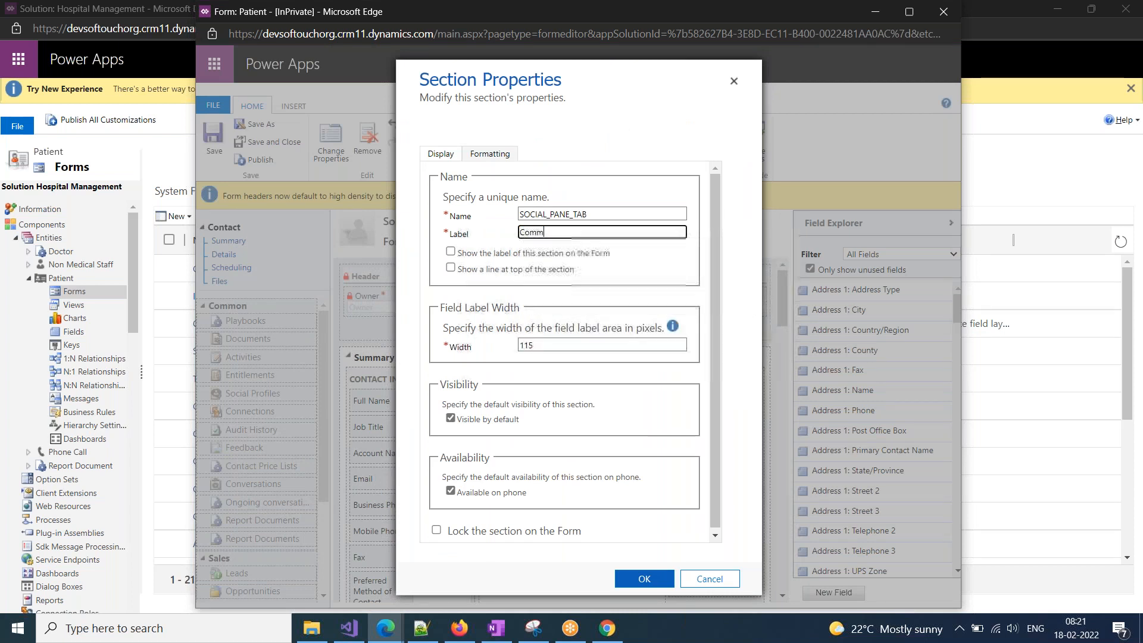
{"action": "type", "text": "ercial"}
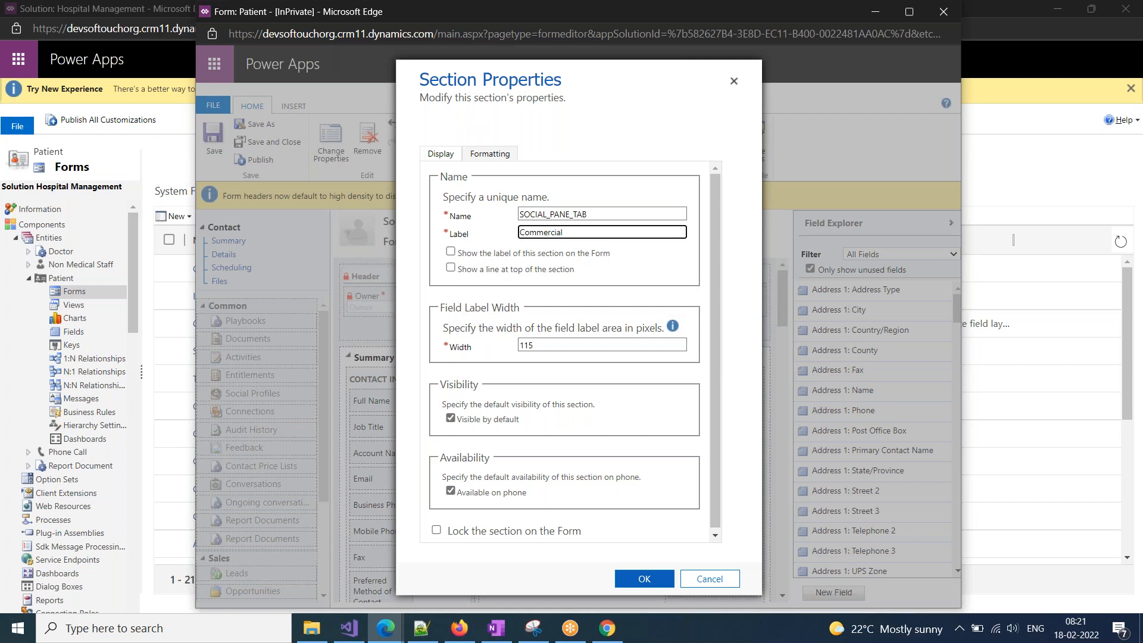
{"action": "left_click", "coordinate": [653, 264]}
{"action": "left_click", "coordinate": [644, 578]}
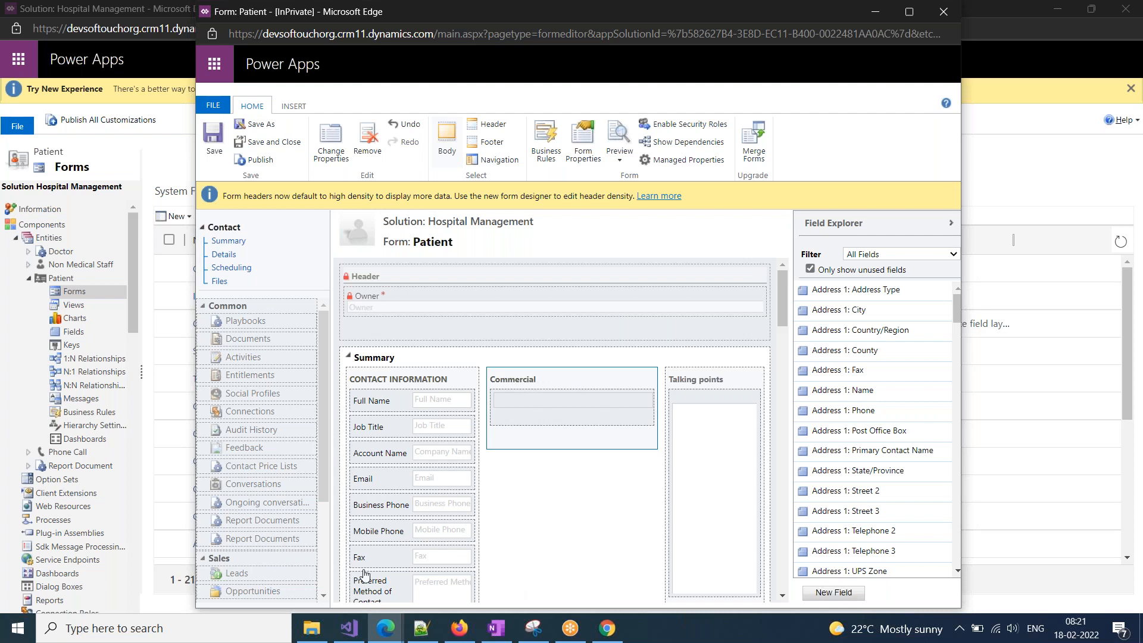
- Move the Doctor field into the Commercial section and add the custom fields Hours Spent In The Hospital and Discharge Amount below it
{"action": "scroll", "coordinate": [364, 574], "scroll_direction": "down", "scroll_amount": 3}
{"action": "left_click_drag", "start_coordinate": [381, 508], "coordinate": [543, 263]}
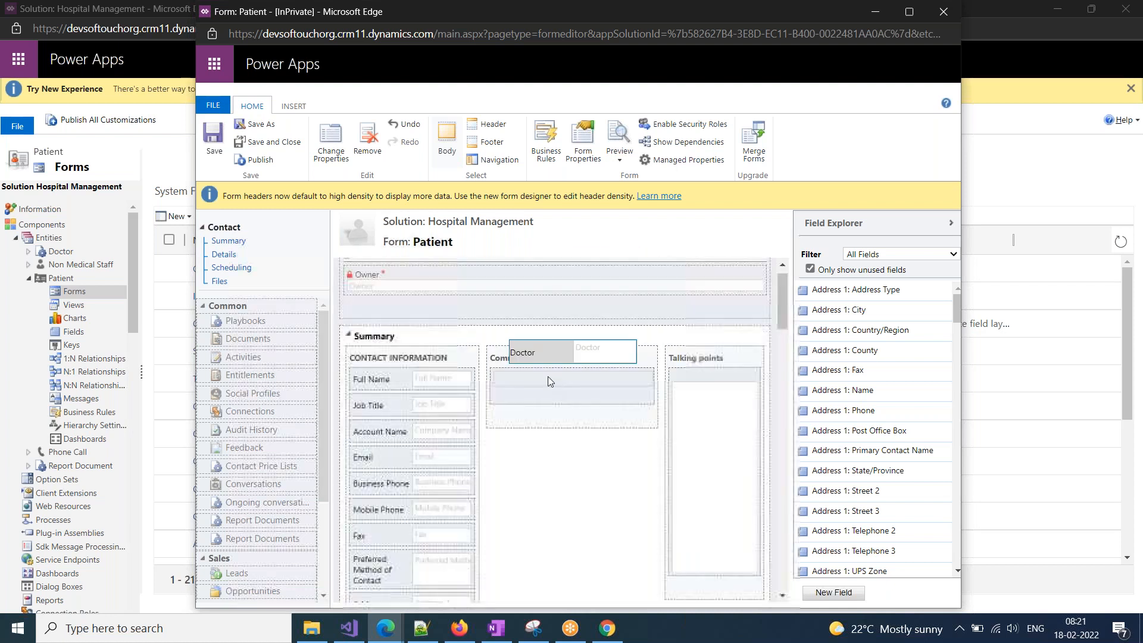
{"action": "left_click", "coordinate": [880, 255]}
{"action": "left_click", "coordinate": [871, 283]}
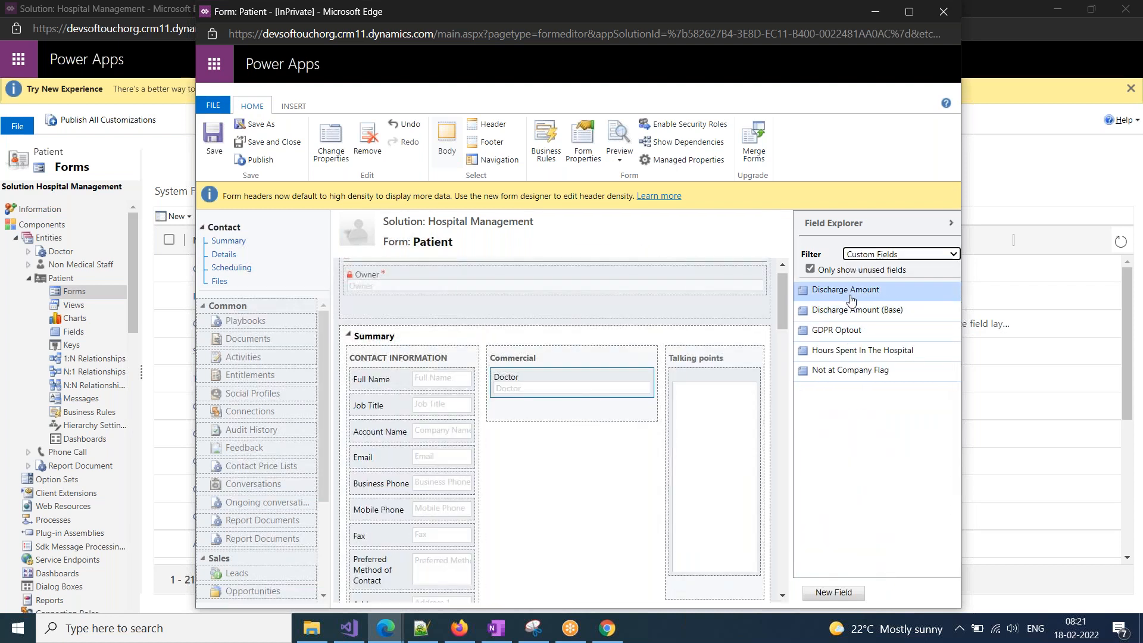
{"action": "left_click_drag", "start_coordinate": [858, 295], "coordinate": [581, 400]}
{"action": "left_click_drag", "start_coordinate": [845, 331], "coordinate": [574, 408]}
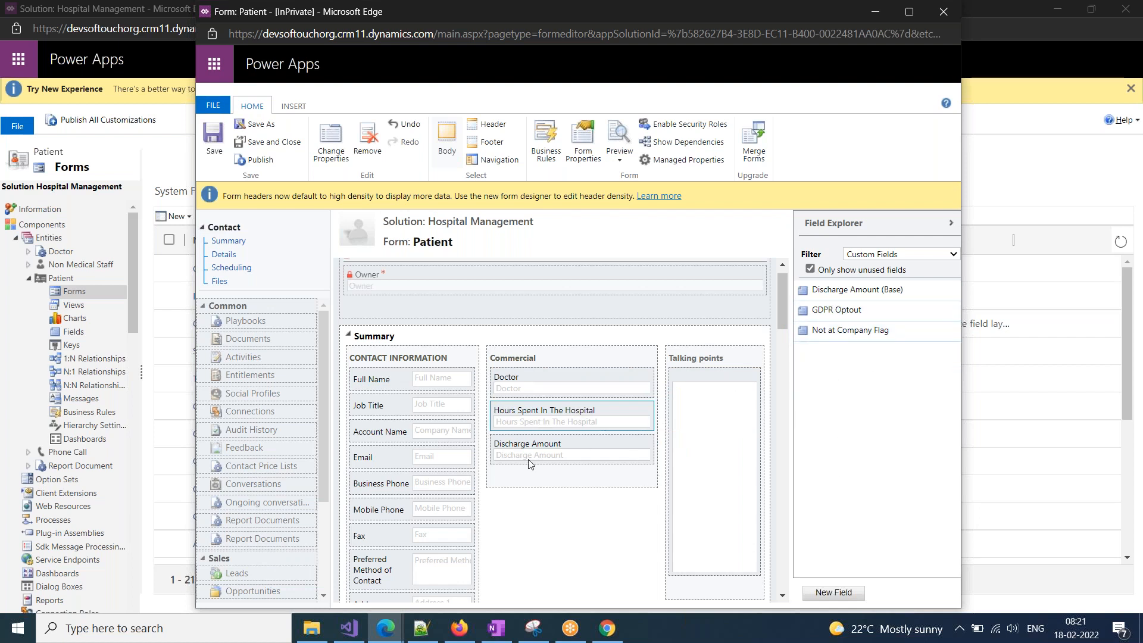
- Save and close the Patient form and publish all customizations, choosing to wait whenever the pages stop responding
{"action": "left_click", "coordinate": [212, 150]}
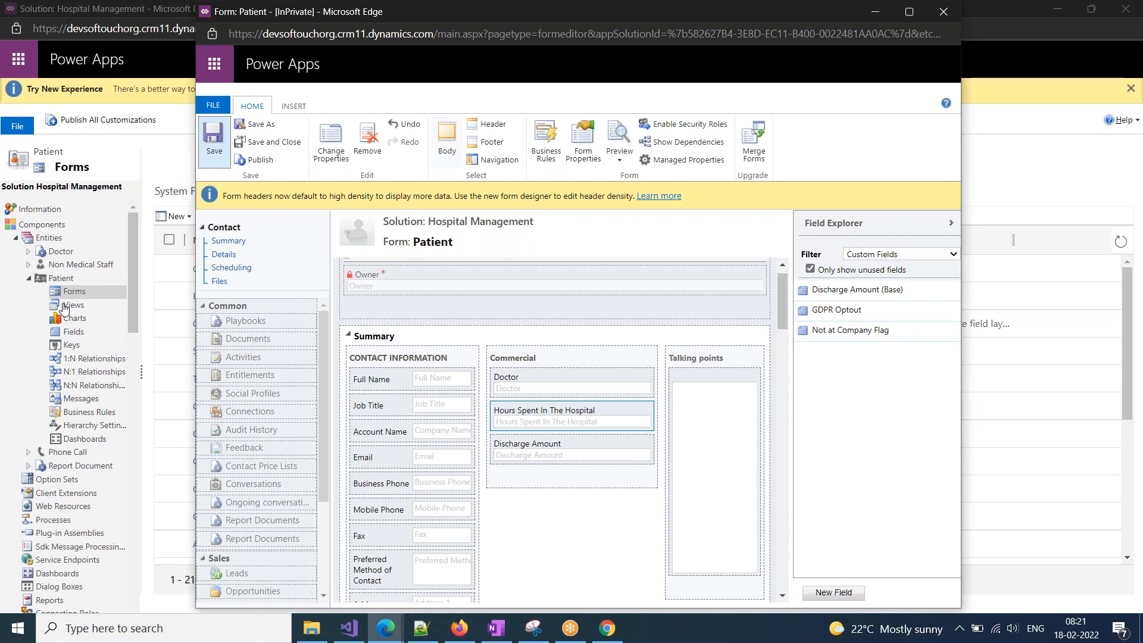
{"action": "left_click", "coordinate": [271, 143]}
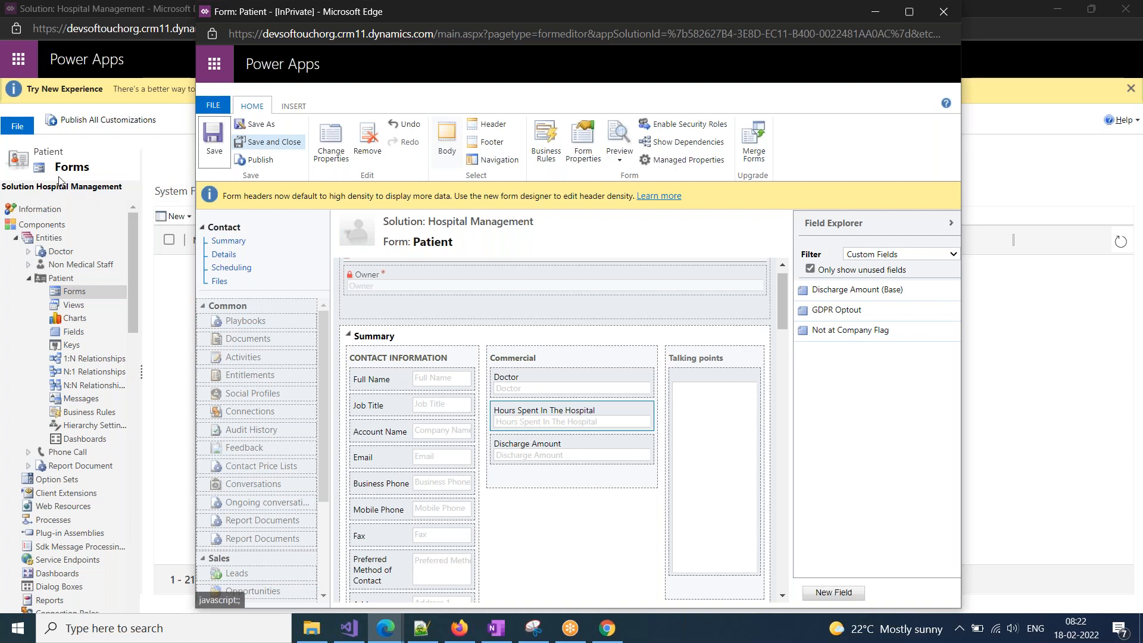
{"action": "left_click", "coordinate": [121, 118]}
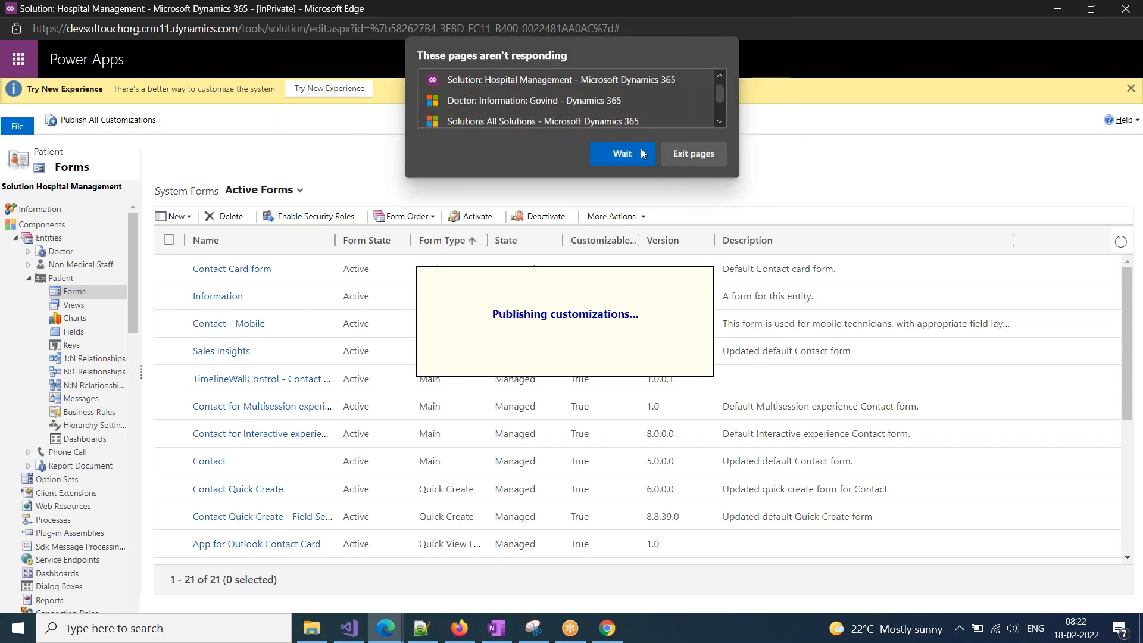
{"action": "left_click", "coordinate": [642, 153]}
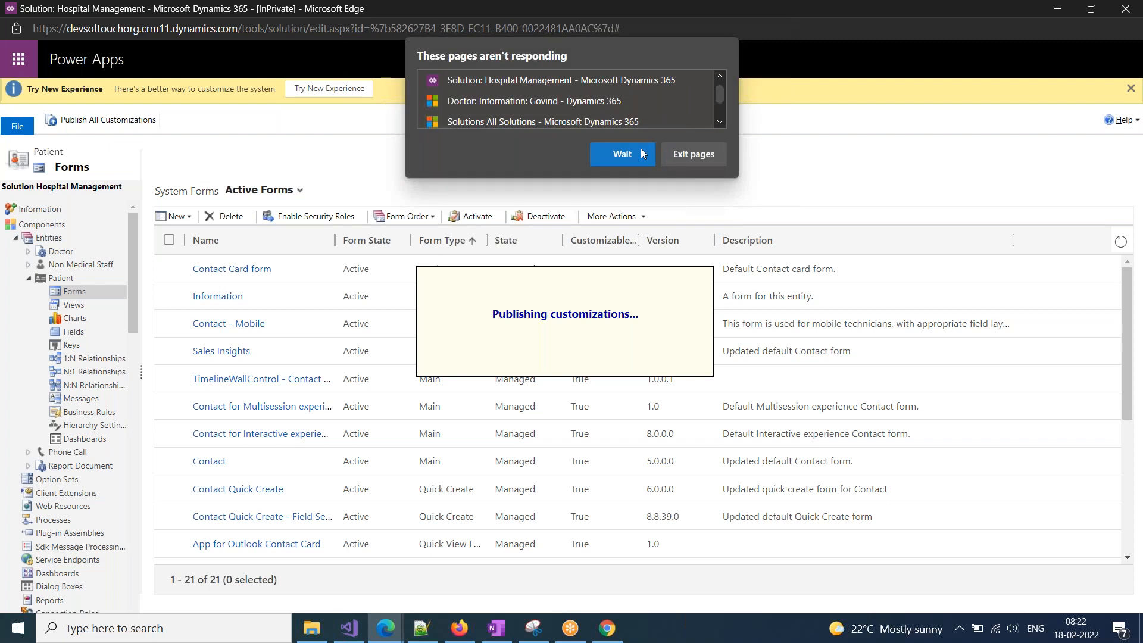
{"action": "left_click", "coordinate": [641, 161]}
{"action": "left_click", "coordinate": [639, 153]}
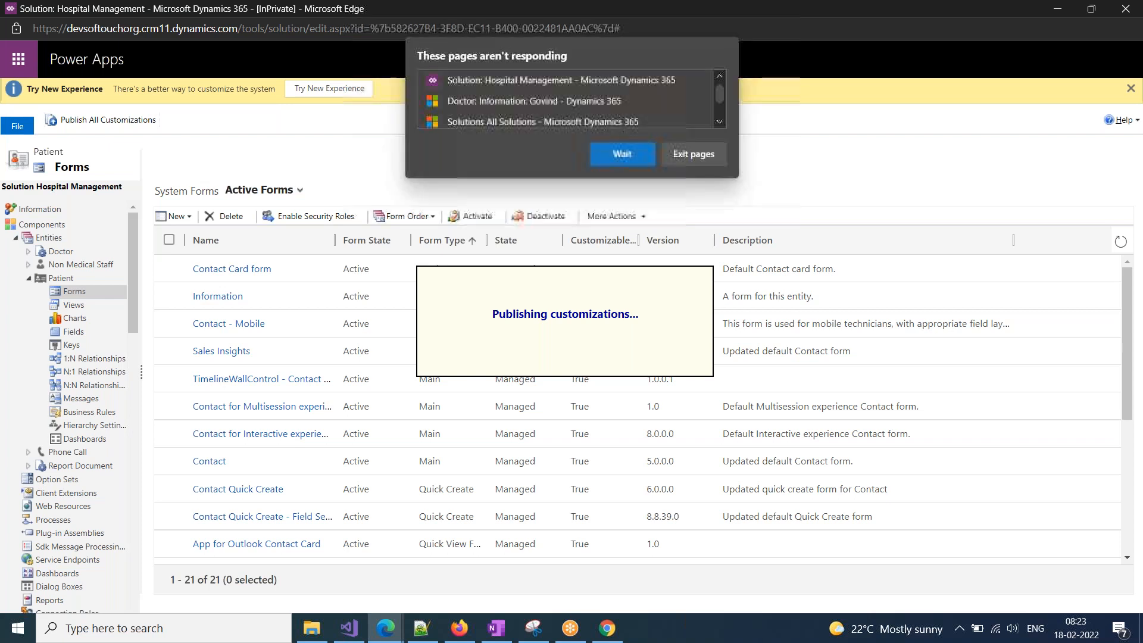
{"action": "left_click", "coordinate": [625, 148]}
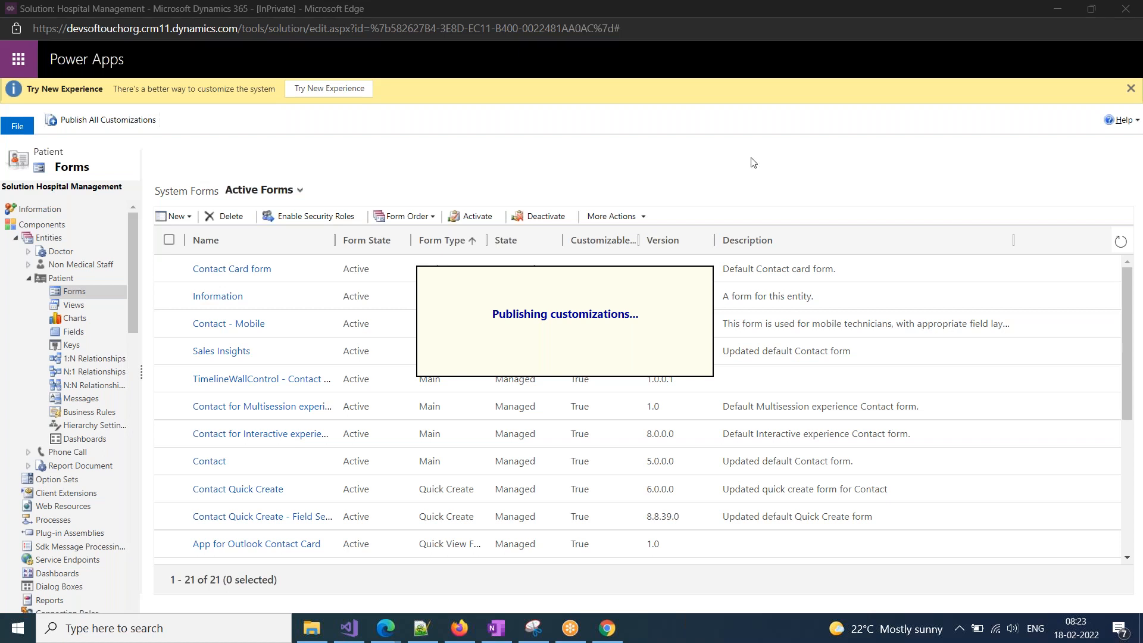
{"action": "left_click", "coordinate": [570, 154]}
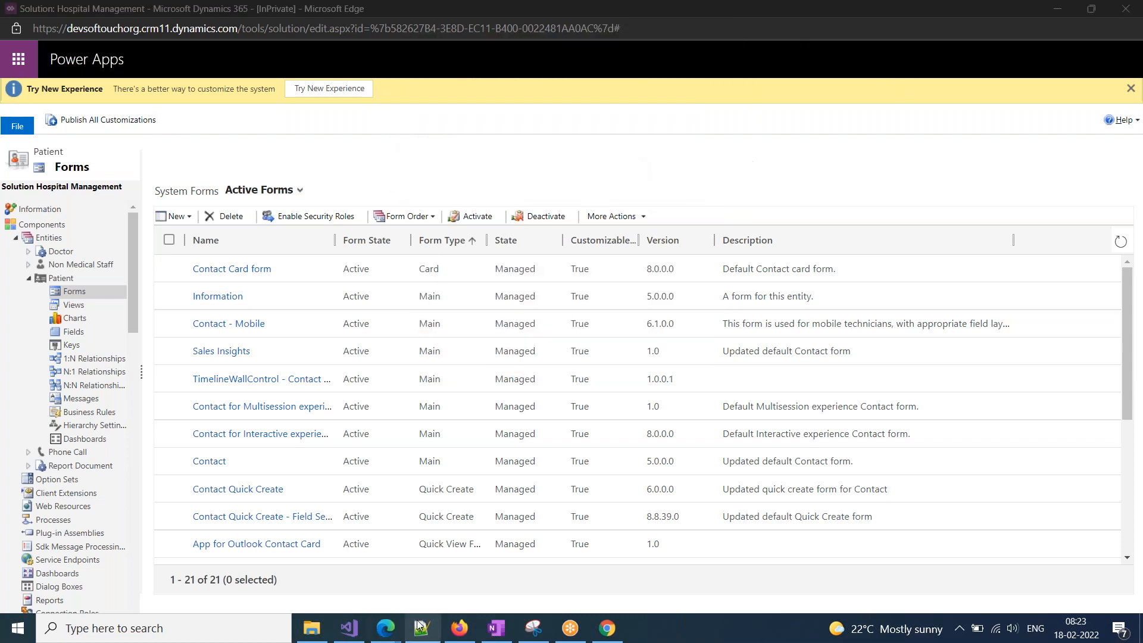
- Switch to the browser window with the Hospital Management app and reload the open doctor record page
{"action": "mouse_move", "coordinate": [385, 628]}
{"action": "left_click", "coordinate": [251, 577]}
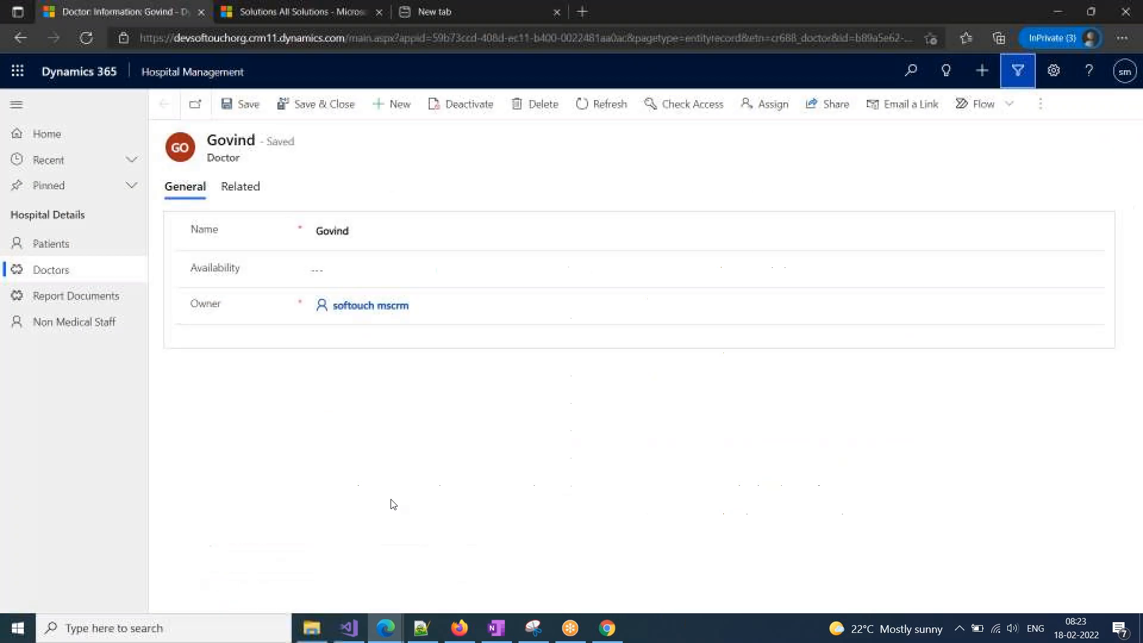
{"action": "left_click", "coordinate": [193, 38]}
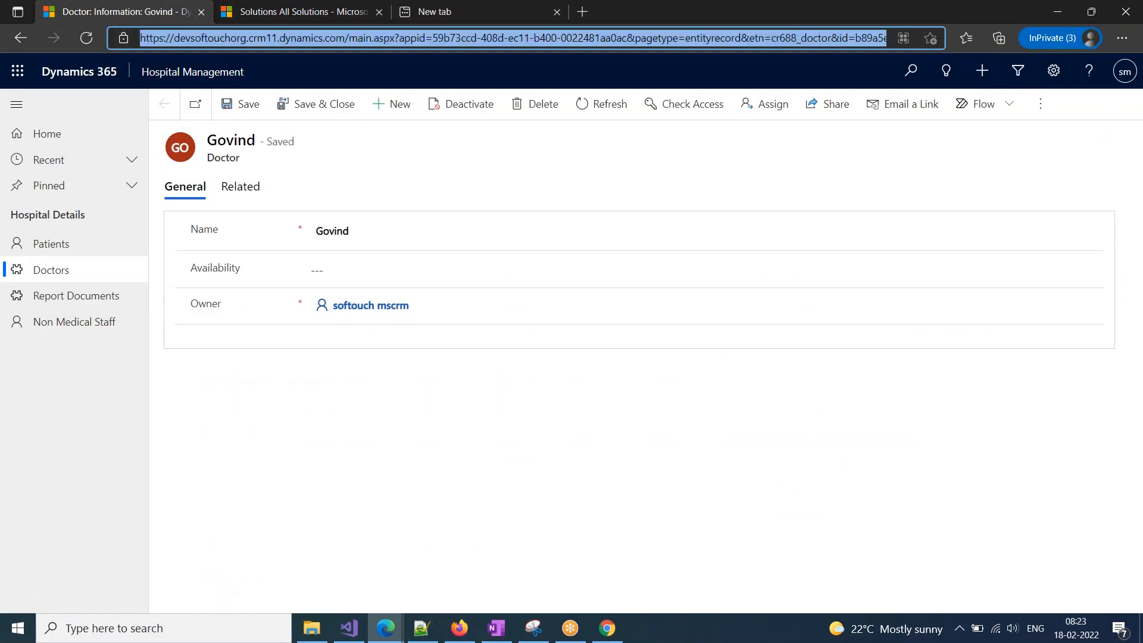
{"action": "key", "text": "Return"}
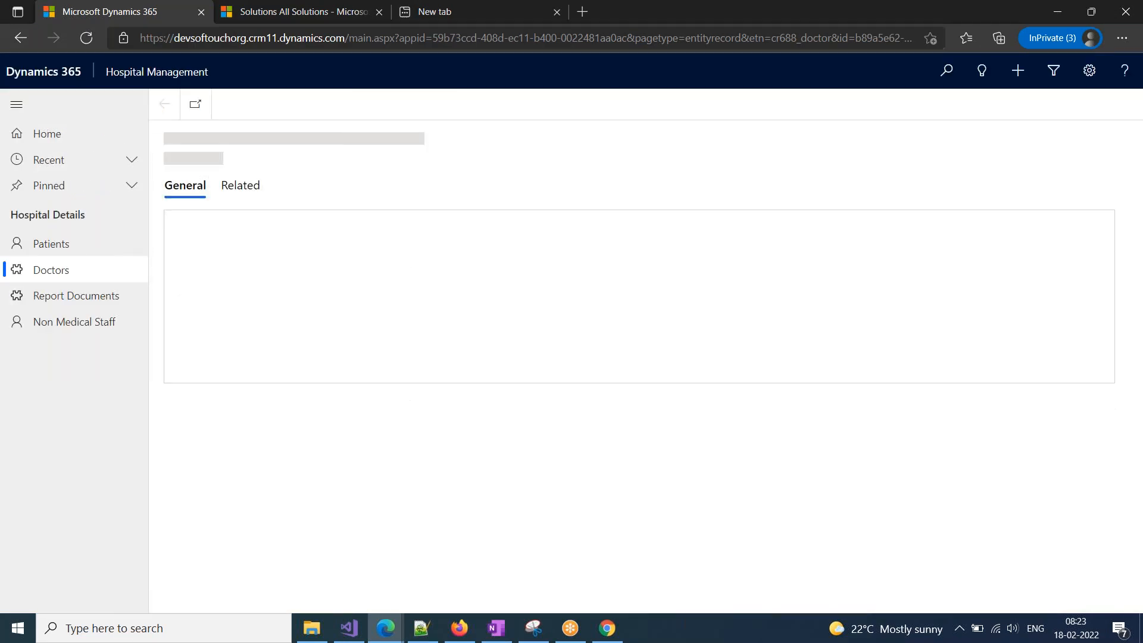
- Switch to OneNote and look through the Batch FEB notes on the Discharge Amount formula and calculated fields
{"action": "left_click", "coordinate": [496, 628]}
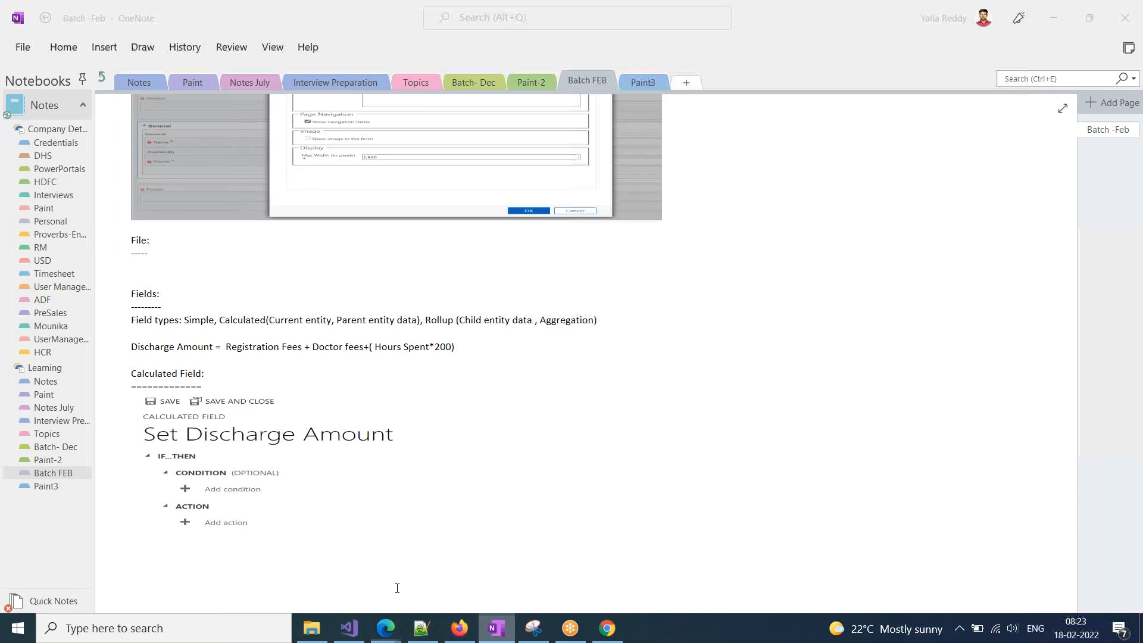
{"action": "left_click", "coordinate": [143, 539]}
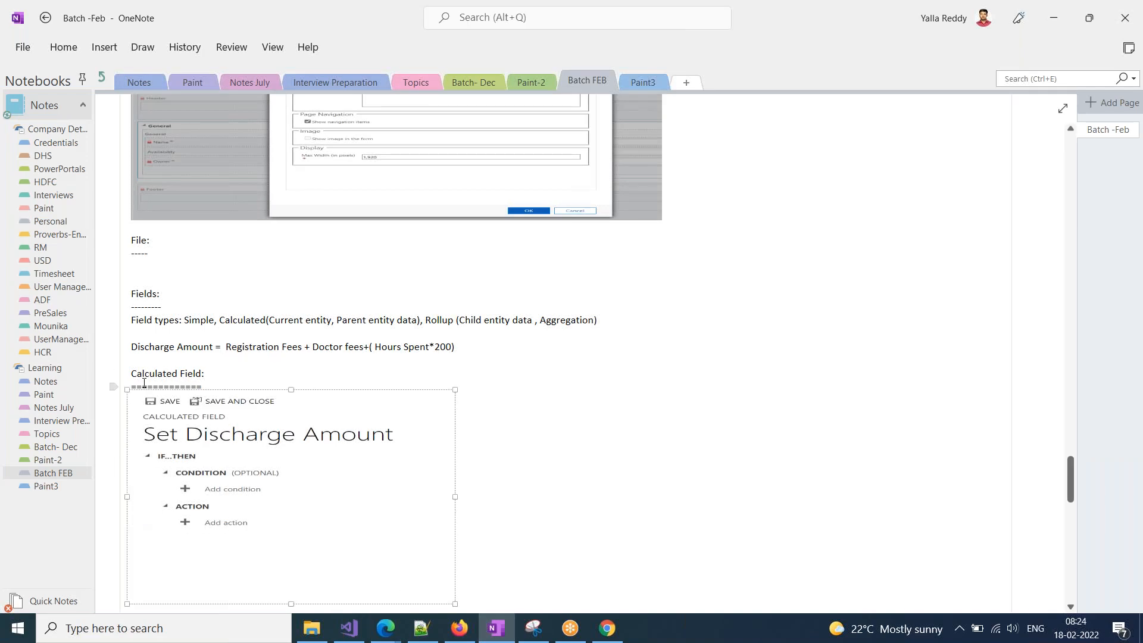
{"action": "scroll", "coordinate": [163, 500], "scroll_direction": "down", "scroll_amount": 7}
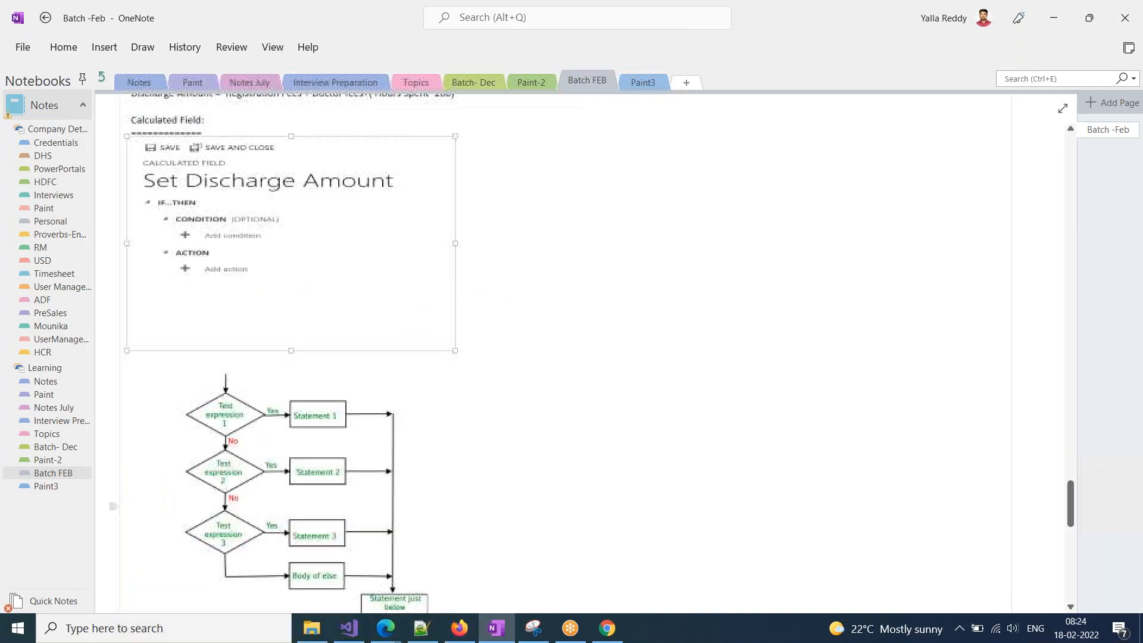
{"action": "scroll", "coordinate": [163, 500], "scroll_direction": "down", "scroll_amount": 2}
{"action": "left_click", "coordinate": [144, 452]}
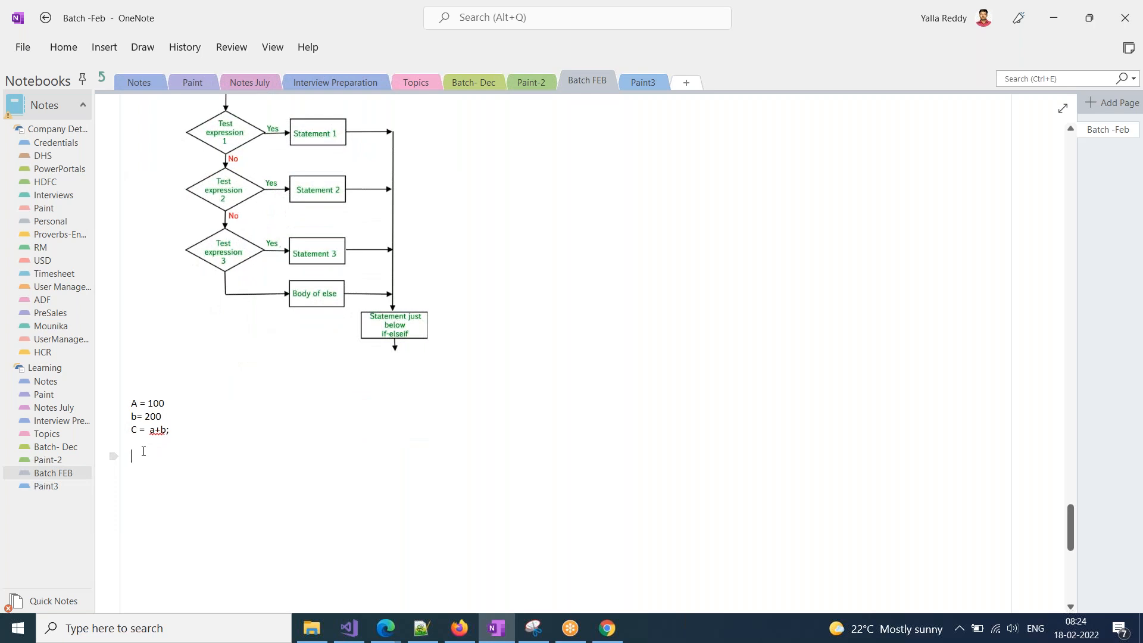
- Switch back to the Hospital Management app in Edge and open the second patient record in the Patients list
{"action": "left_click", "coordinate": [386, 637]}
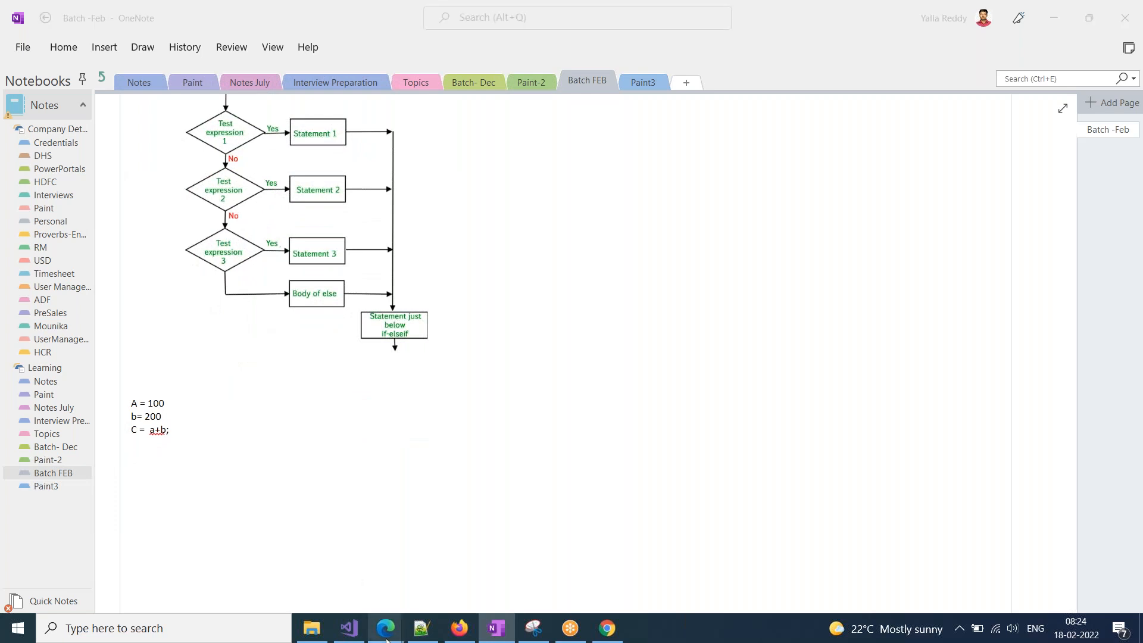
{"action": "left_click", "coordinate": [225, 574]}
{"action": "left_click", "coordinate": [63, 250]}
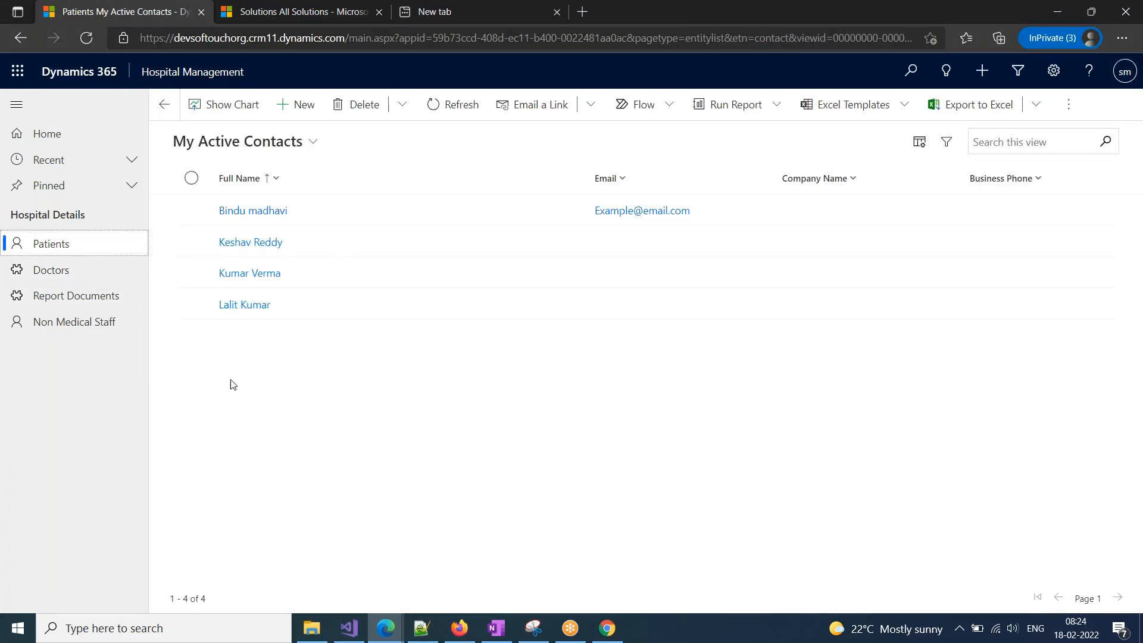
{"action": "left_click", "coordinate": [250, 241]}
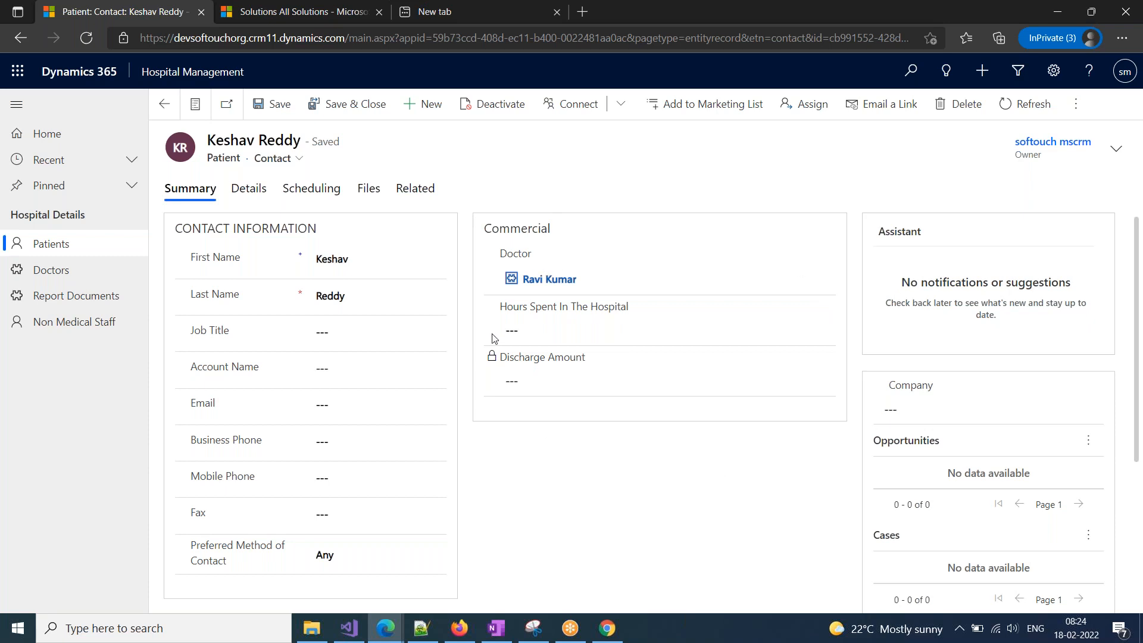
- Set the Fees of the patient's assigned doctor to 1200 and save and close the doctor record
{"action": "left_click", "coordinate": [535, 285]}
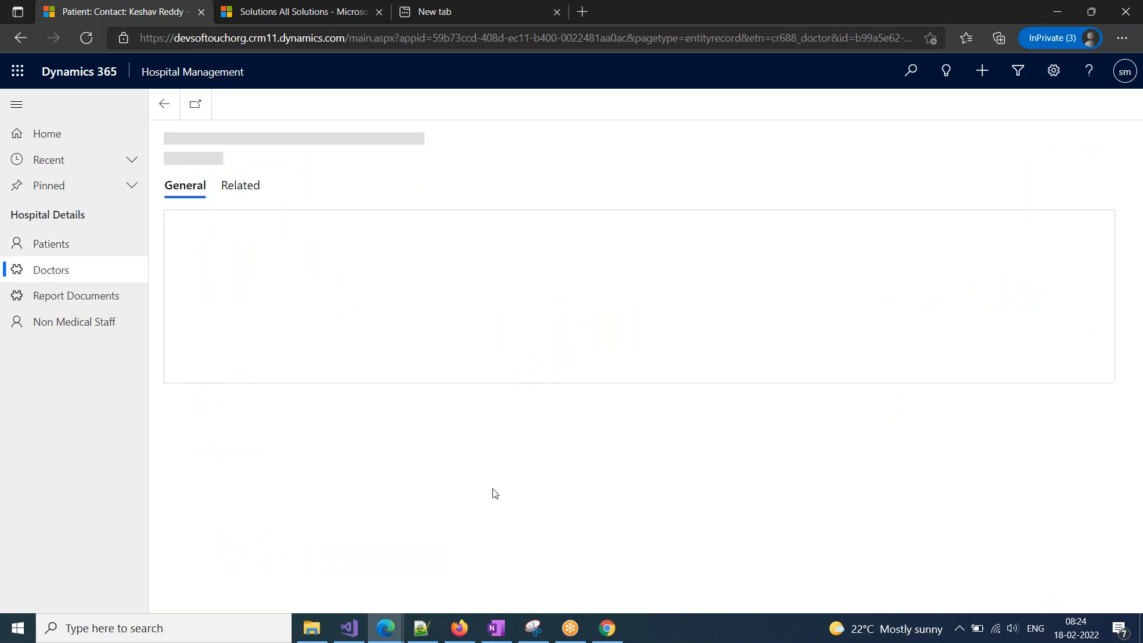
{"action": "left_click", "coordinate": [341, 267]}
{"action": "type", "text": "1200"}
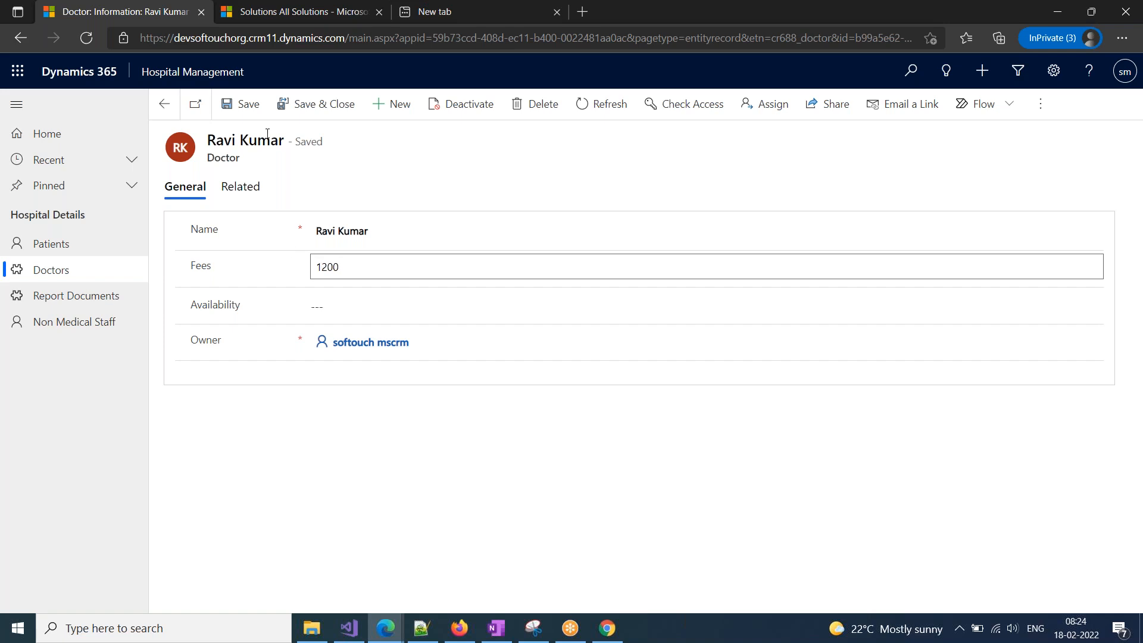
{"action": "left_click", "coordinate": [315, 104]}
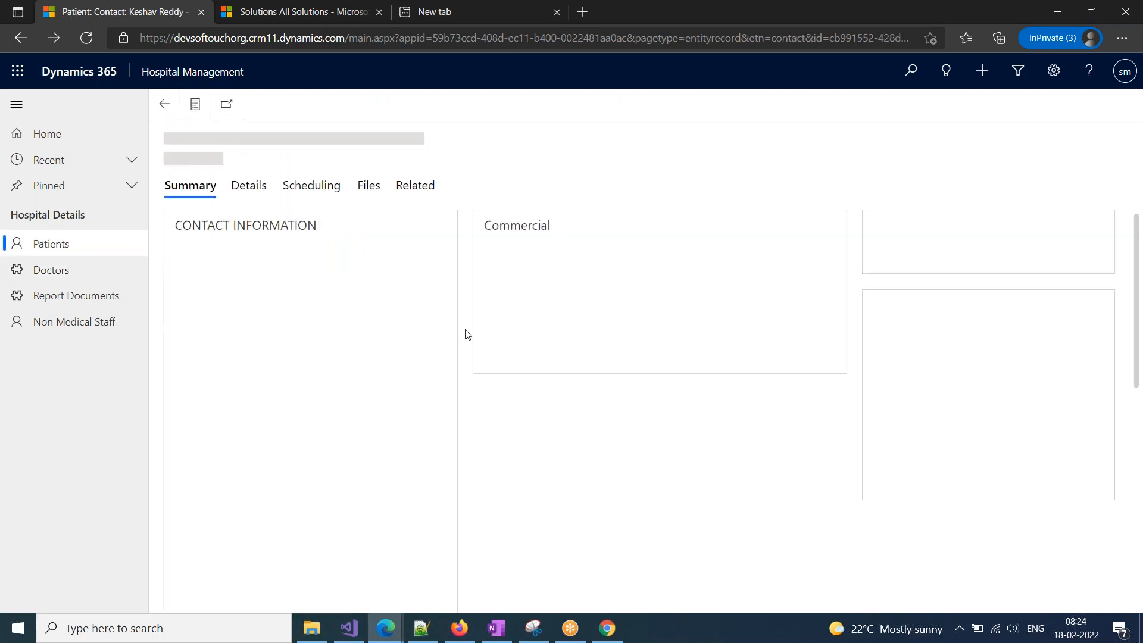
- Set the patient's Hours Spent In The Hospital to 12 and save the record
{"action": "left_click", "coordinate": [541, 329]}
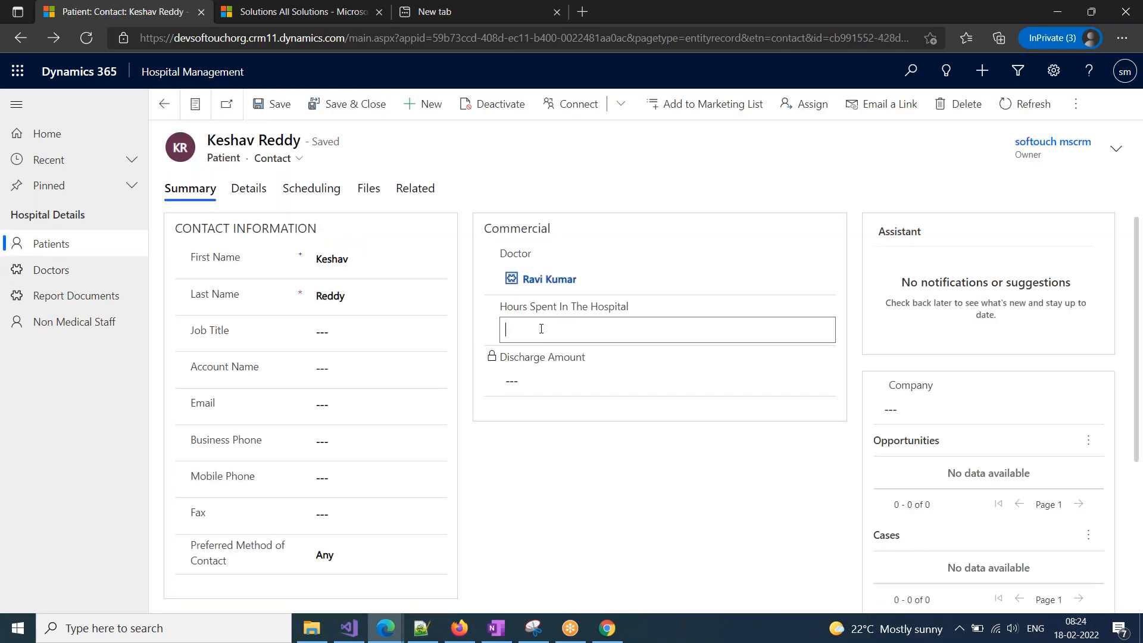
{"action": "type", "text": "12"}
{"action": "left_click", "coordinate": [527, 520]}
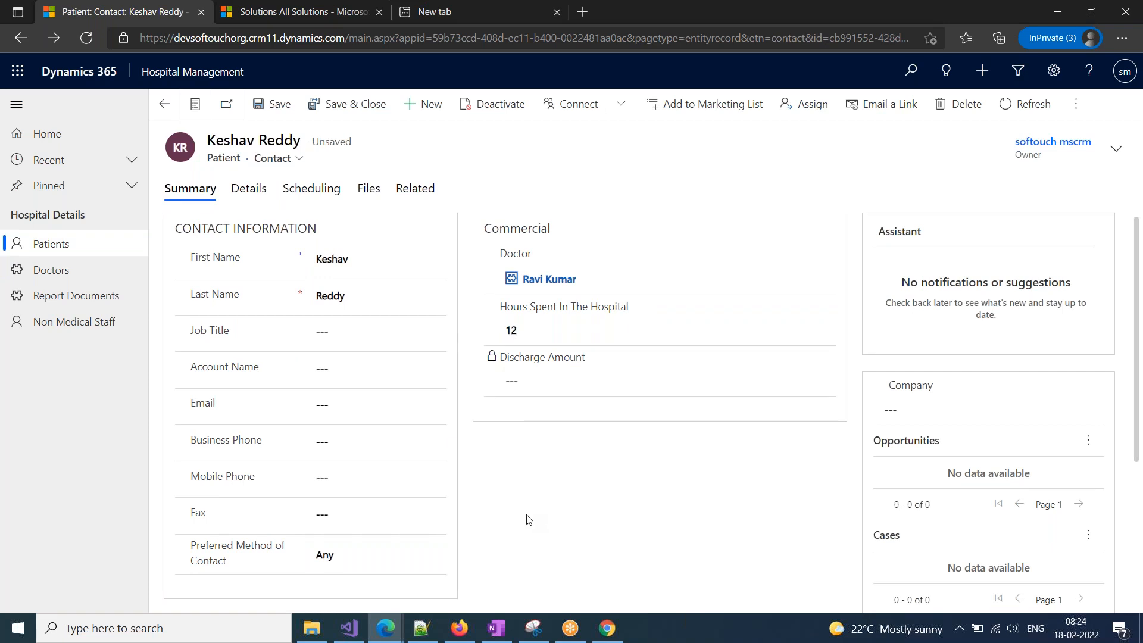
{"action": "left_click", "coordinate": [273, 108]}
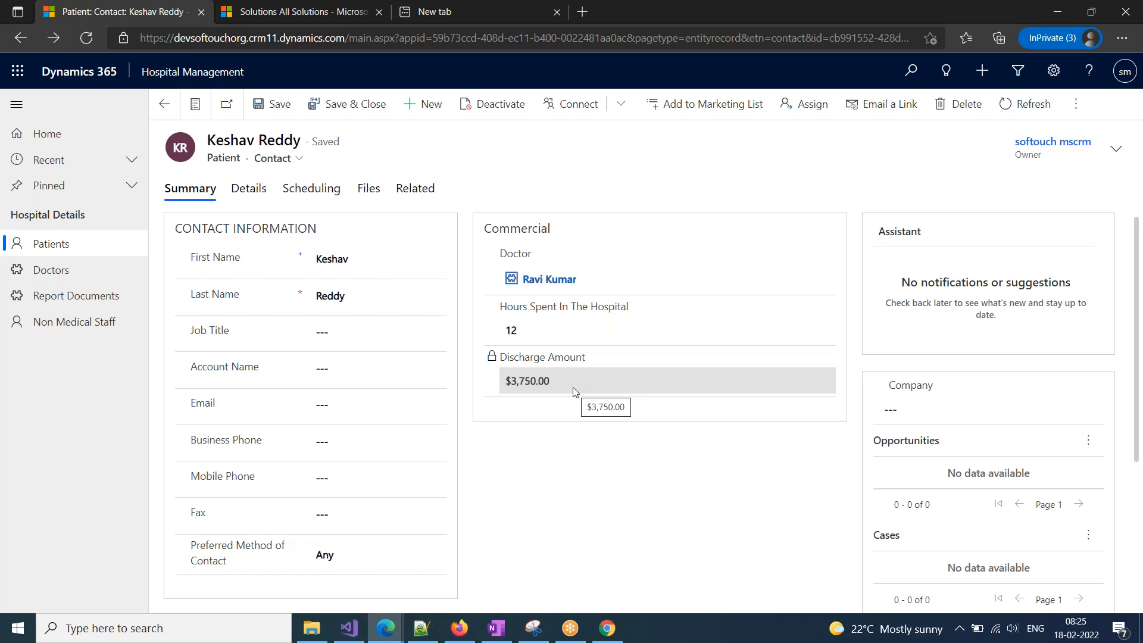
- Clear the patient's Doctor field and save the record, and select the same doctor again from the recent doctors
{"action": "left_click", "coordinate": [590, 279]}
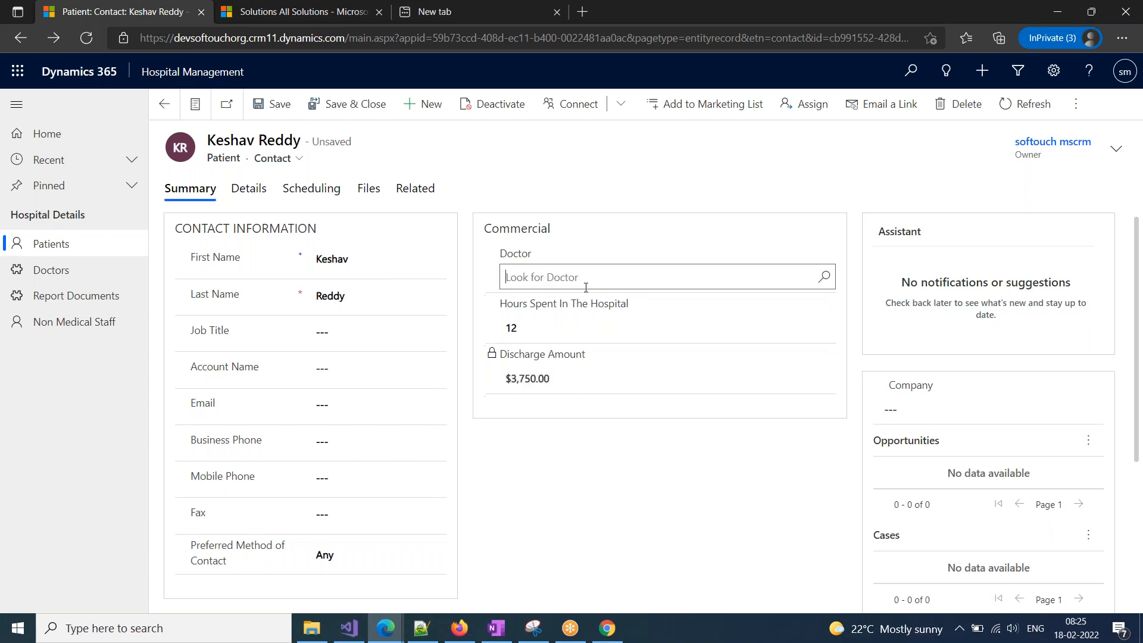
{"action": "left_click", "coordinate": [273, 106]}
{"action": "left_click", "coordinate": [528, 276]}
{"action": "left_click", "coordinate": [653, 274]}
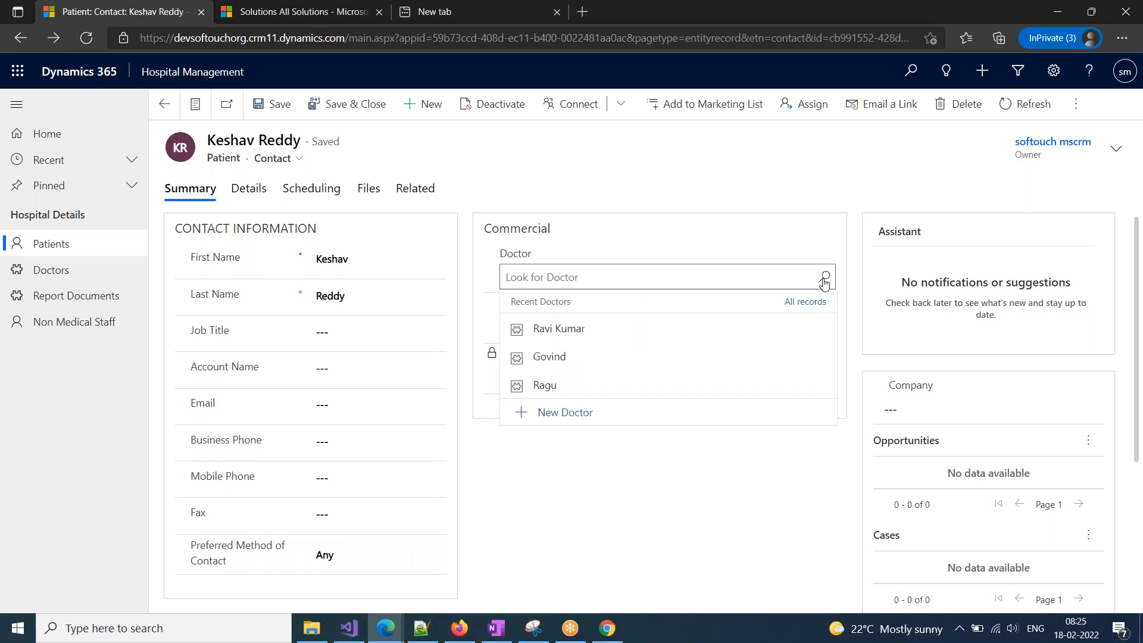
{"action": "left_click", "coordinate": [608, 340]}
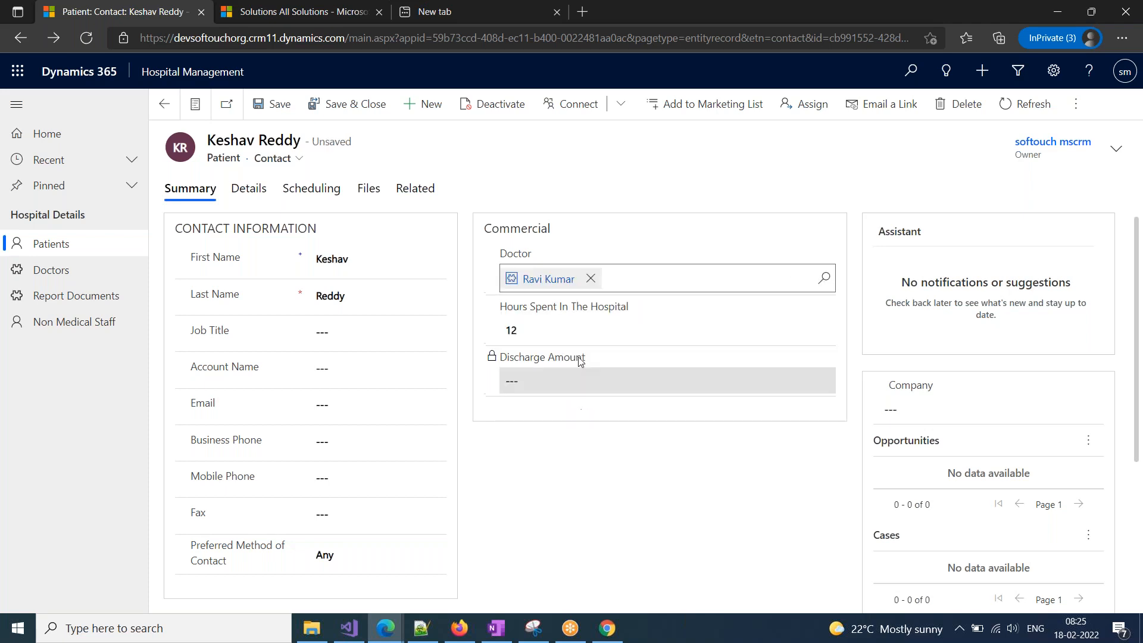
- Clear the Hours Spent In The Hospital value of the patient and save the record
{"action": "left_click", "coordinate": [535, 338]}
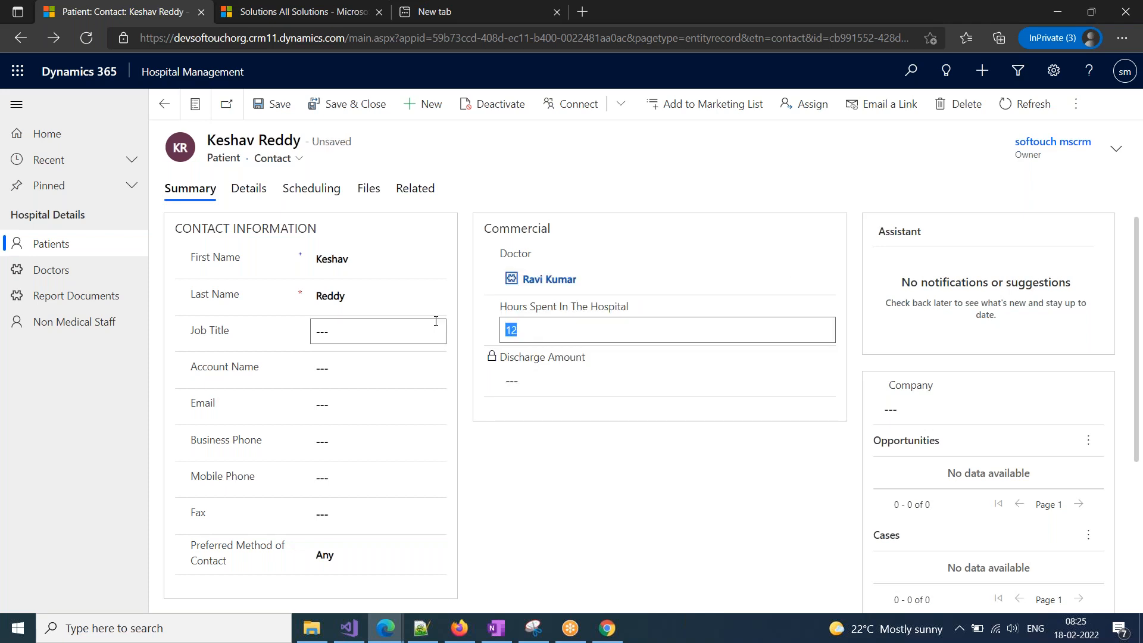
{"action": "key", "text": "BackSpace"}
{"action": "left_click", "coordinate": [287, 117]}
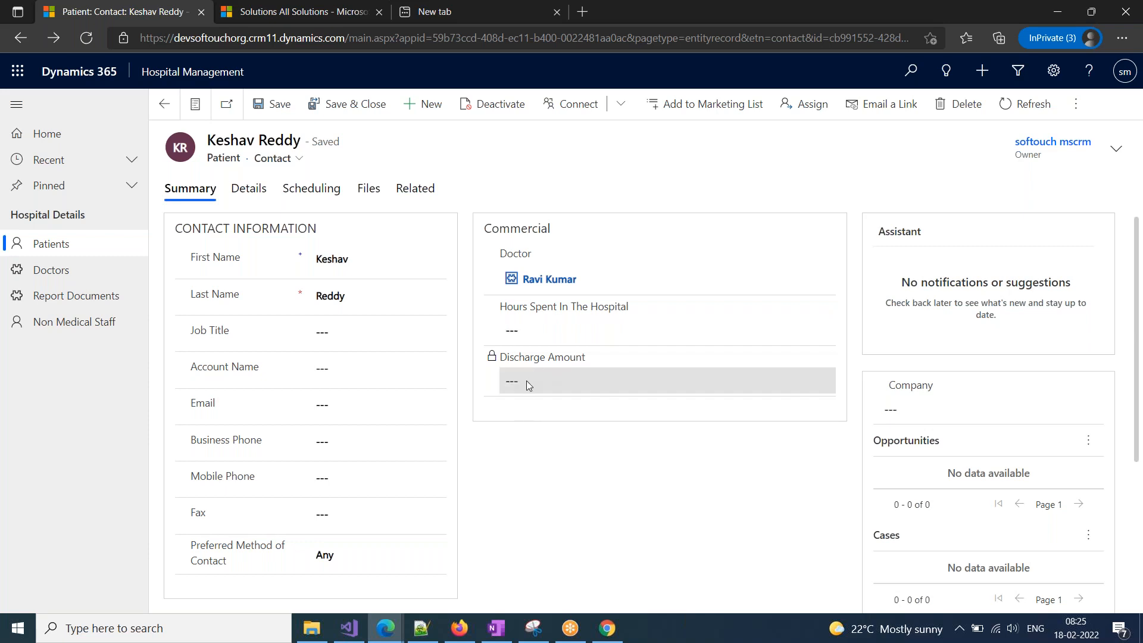
- Set the patient's Hours Spent In The Hospital to 123 and save the record
{"action": "left_click", "coordinate": [516, 331]}
{"action": "type", "text": "123"}
{"action": "left_click", "coordinate": [531, 485]}
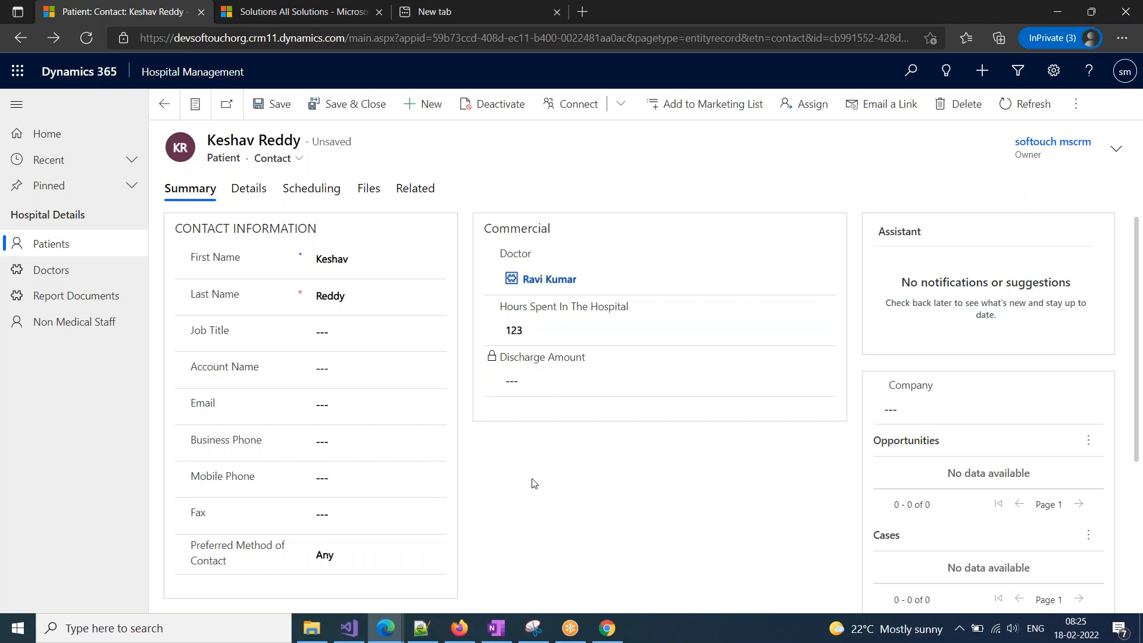
{"action": "left_click", "coordinate": [271, 118]}
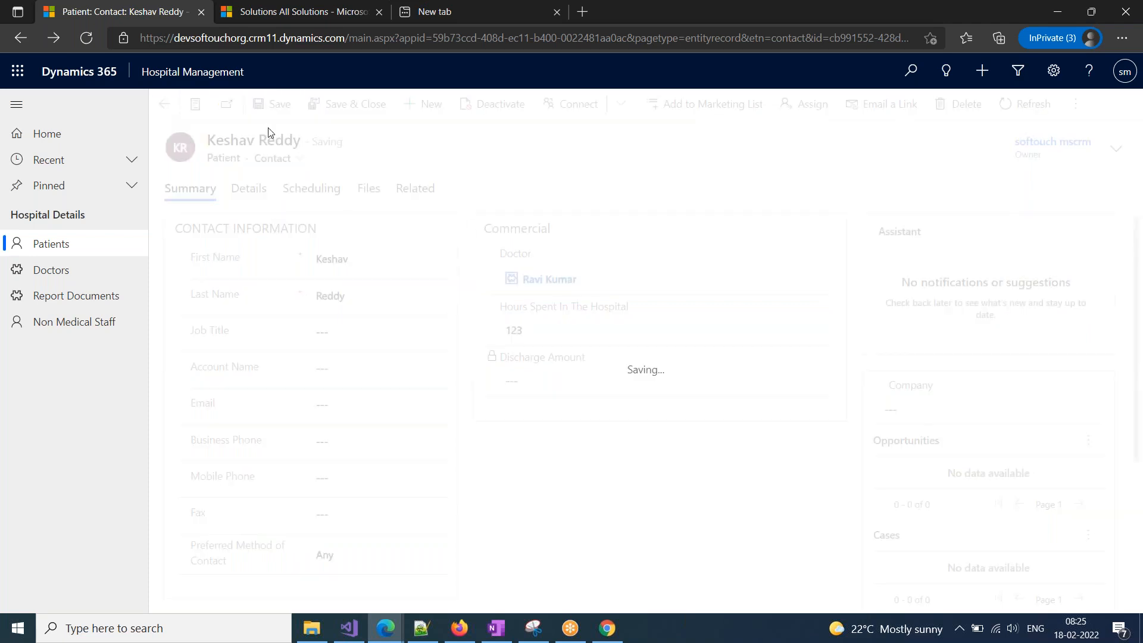
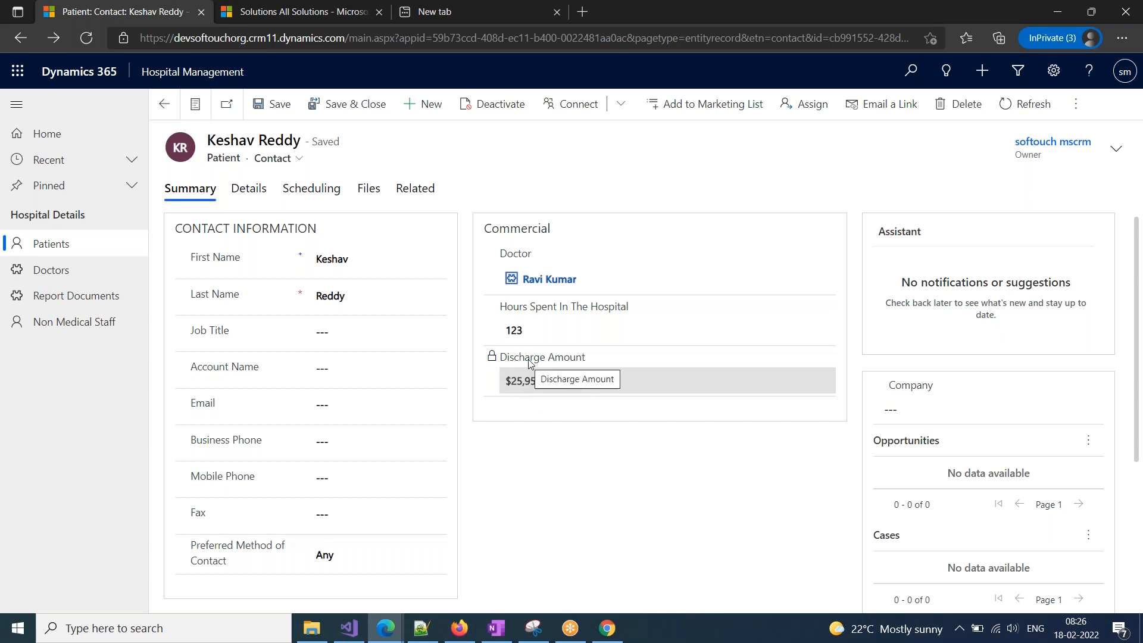
- Set the patient's Hours Spent In The Hospital back to 12 and save the record
{"action": "left_click", "coordinate": [535, 333]}
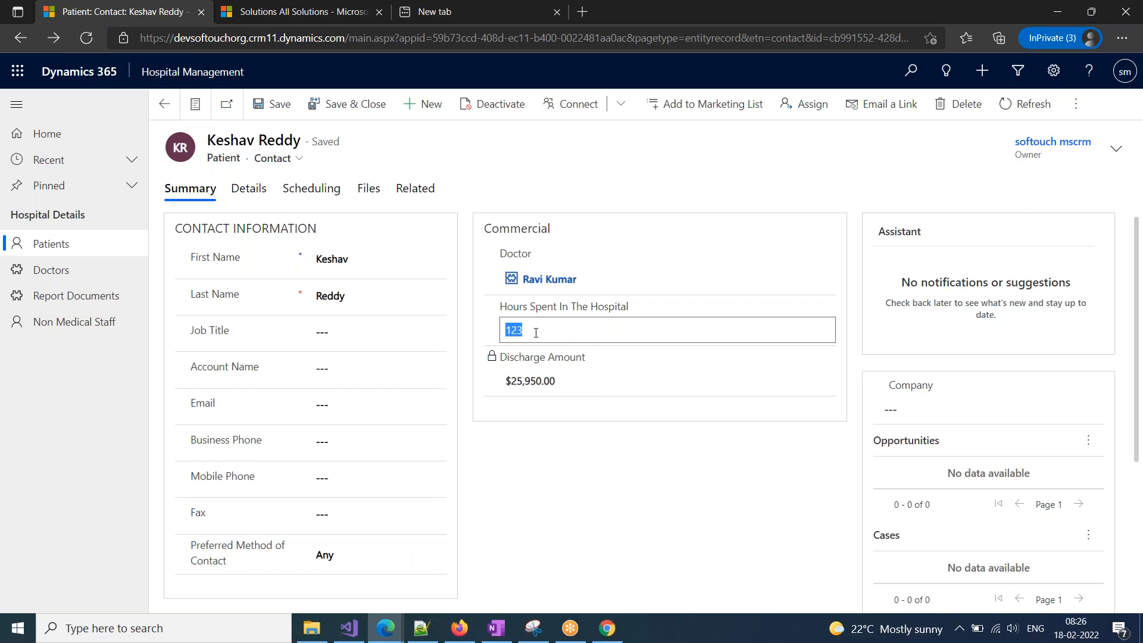
{"action": "type", "text": "12"}
{"action": "left_click", "coordinate": [502, 495]}
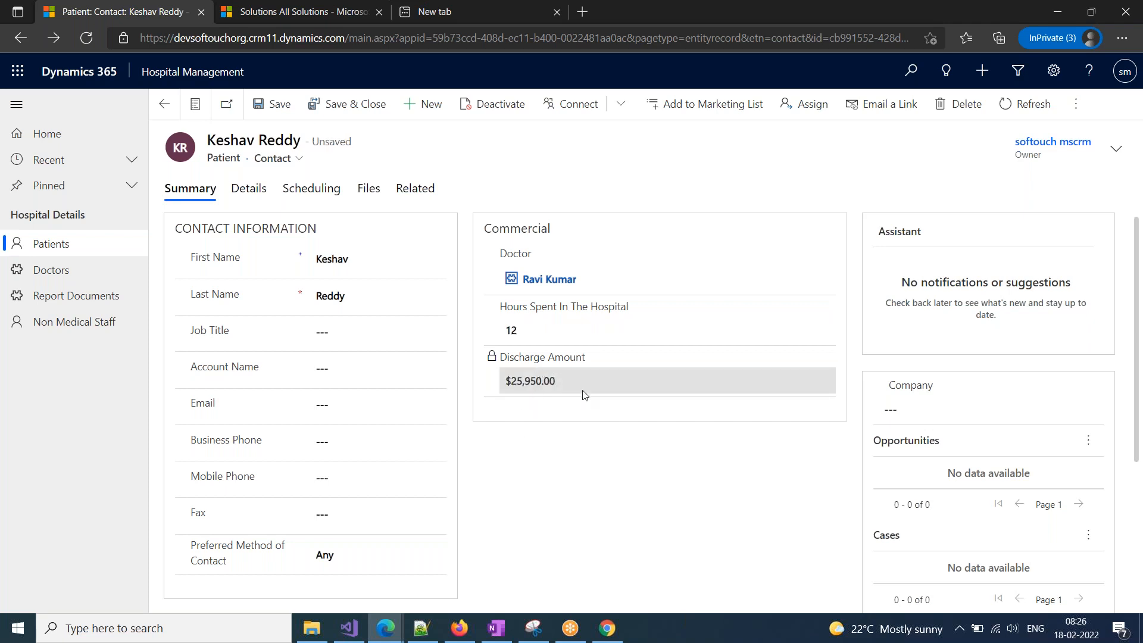
{"action": "left_click_drag", "start_coordinate": [311, 141], "coordinate": [356, 141]}
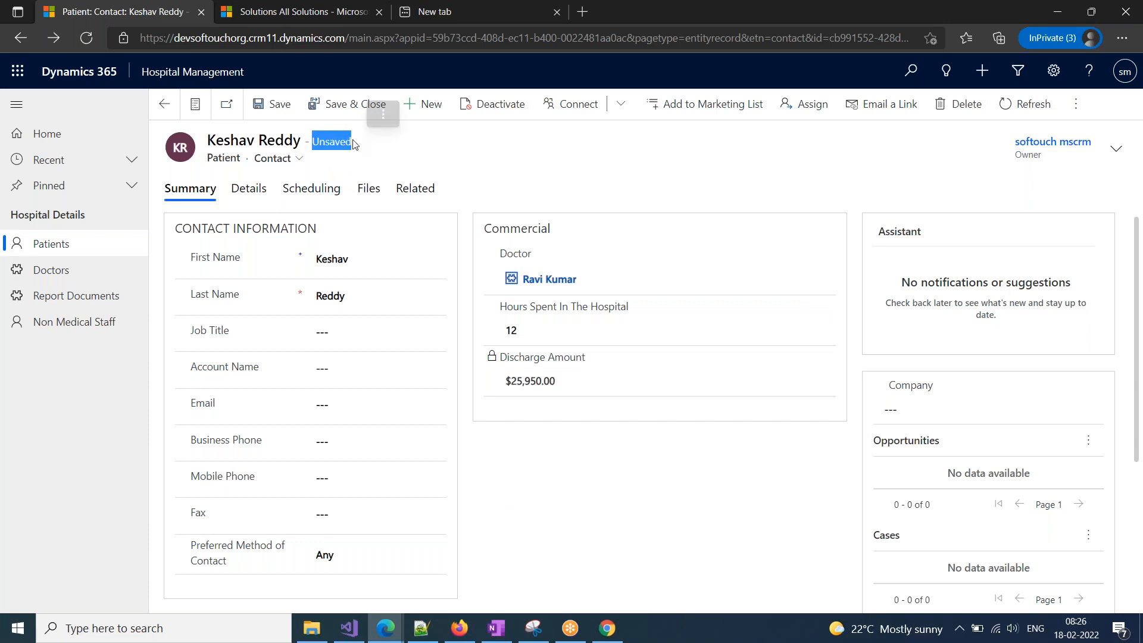
{"action": "left_click", "coordinate": [277, 105]}
{"action": "mouse_move", "coordinate": [570, 628]}
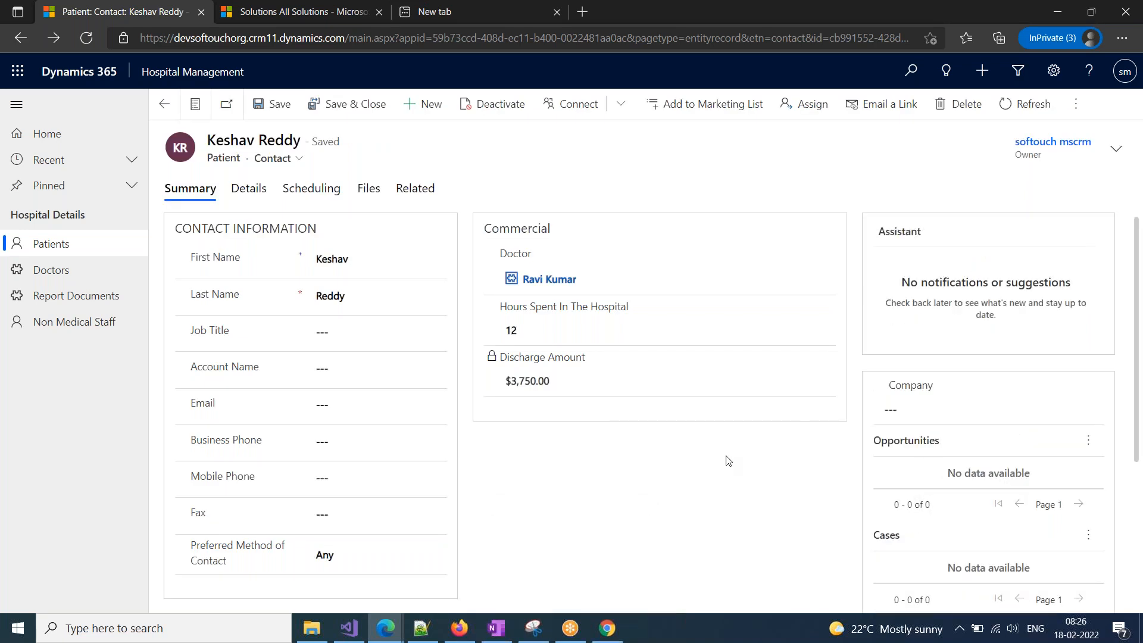
- Create a new patient with first name sample and last name Calculated, leaving the Commercial fields empty, and save it
{"action": "left_click", "coordinate": [423, 117]}
{"action": "left_click", "coordinate": [342, 264]}
{"action": "type", "text": "sample"}
{"action": "key", "text": "Tab"}
{"action": "type", "text": "Calculated"}
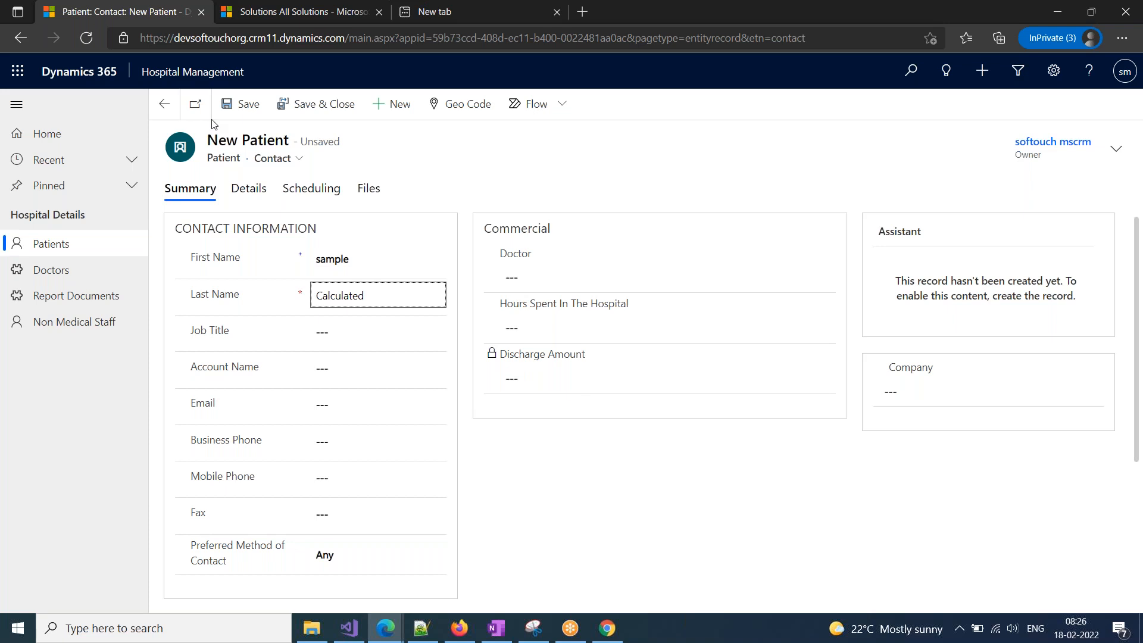
{"action": "left_click", "coordinate": [231, 107]}
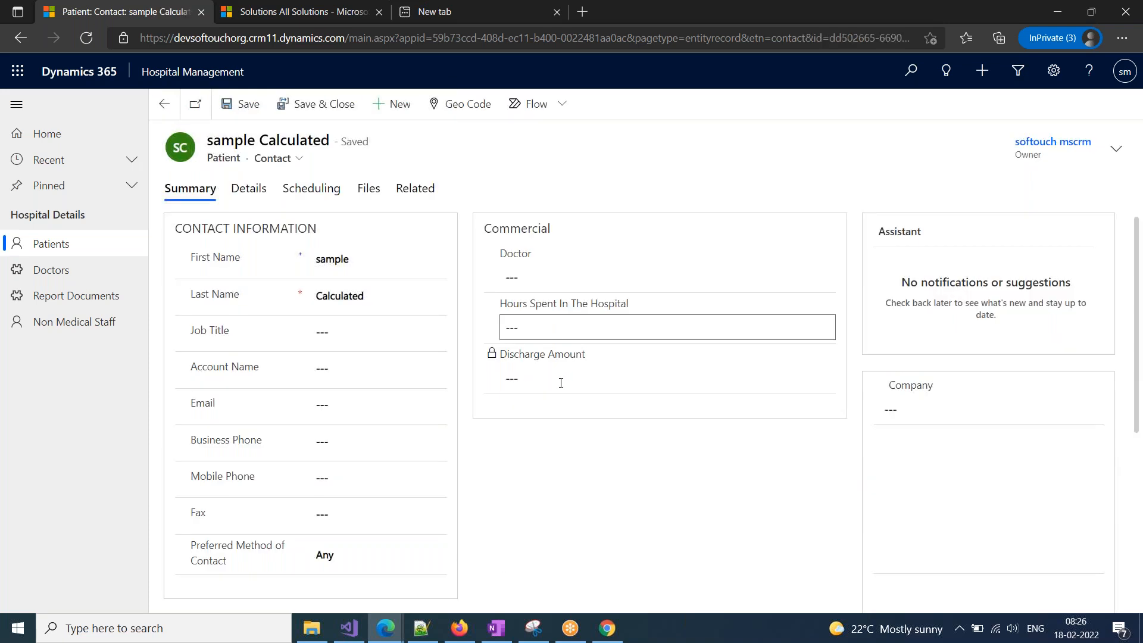
- Start another new patient record with first name sample and last name calculated2
{"action": "left_click", "coordinate": [394, 105]}
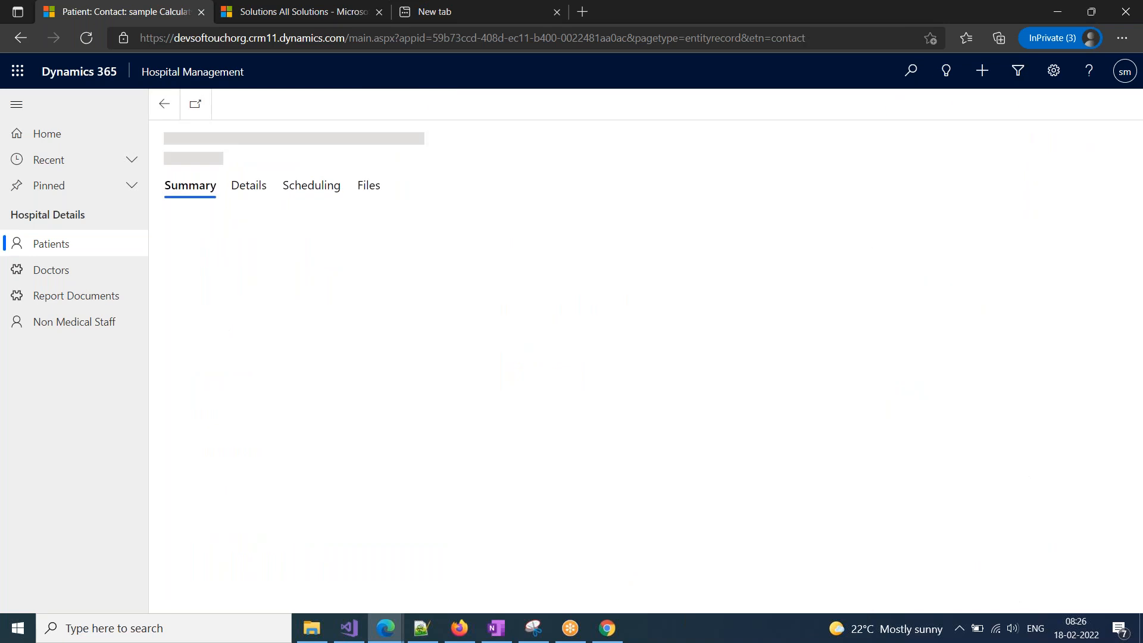
{"action": "left_click", "coordinate": [347, 261]}
{"action": "type", "text": "sa"}
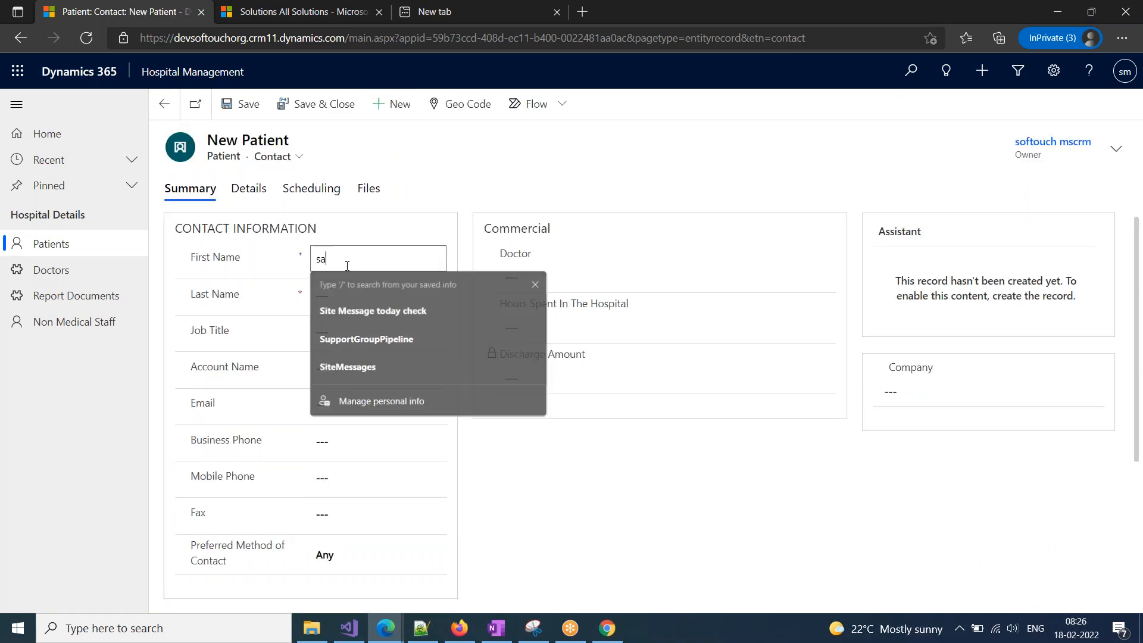
{"action": "type", "text": "mple"}
{"action": "key", "text": "Tab"}
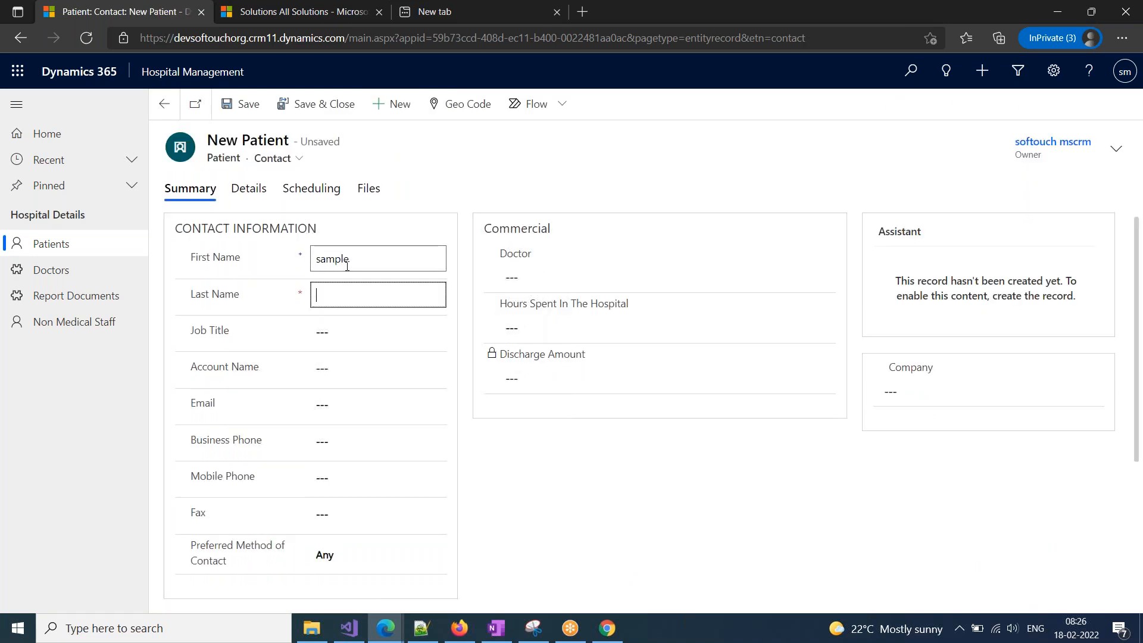
{"action": "type", "text": "calculated2"}
- Assign a doctor to the new patient, set Hours Spent In The Hospital to 12, and save the record
{"action": "left_click", "coordinate": [755, 277]}
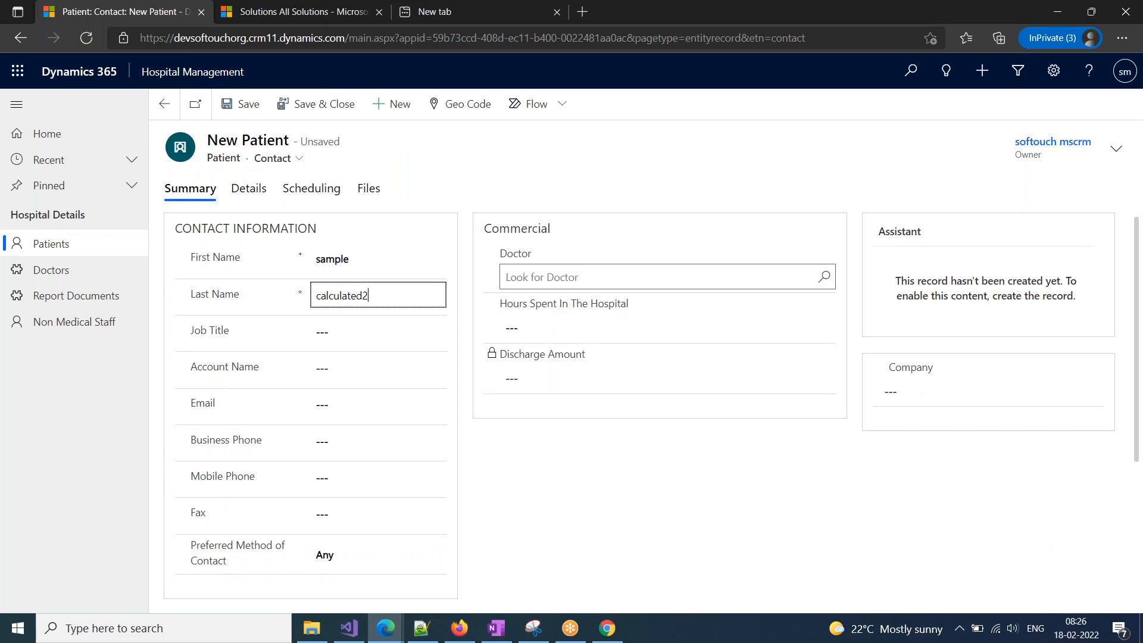
{"action": "left_click", "coordinate": [625, 329]}
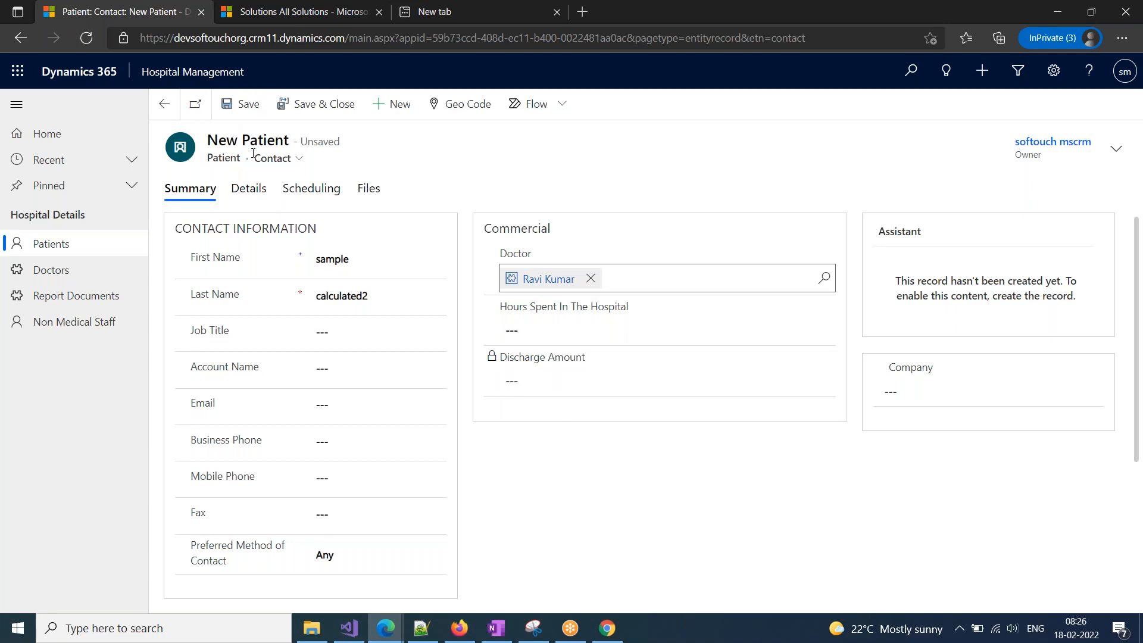
{"action": "left_click", "coordinate": [521, 324]}
{"action": "type", "text": "12"}
{"action": "left_click", "coordinate": [555, 506]}
{"action": "left_click", "coordinate": [254, 106]}
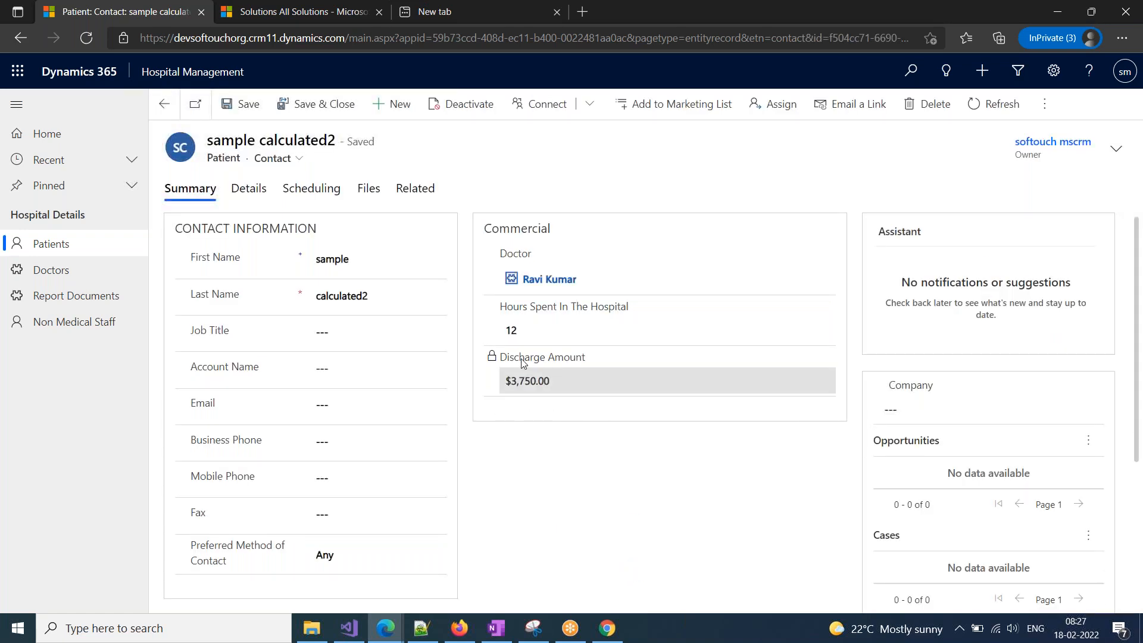
- Switch to OneNote and add the note "On Save of the record only the Calculated fields will update."
{"action": "left_click_drag", "start_coordinate": [500, 358], "coordinate": [602, 369]}
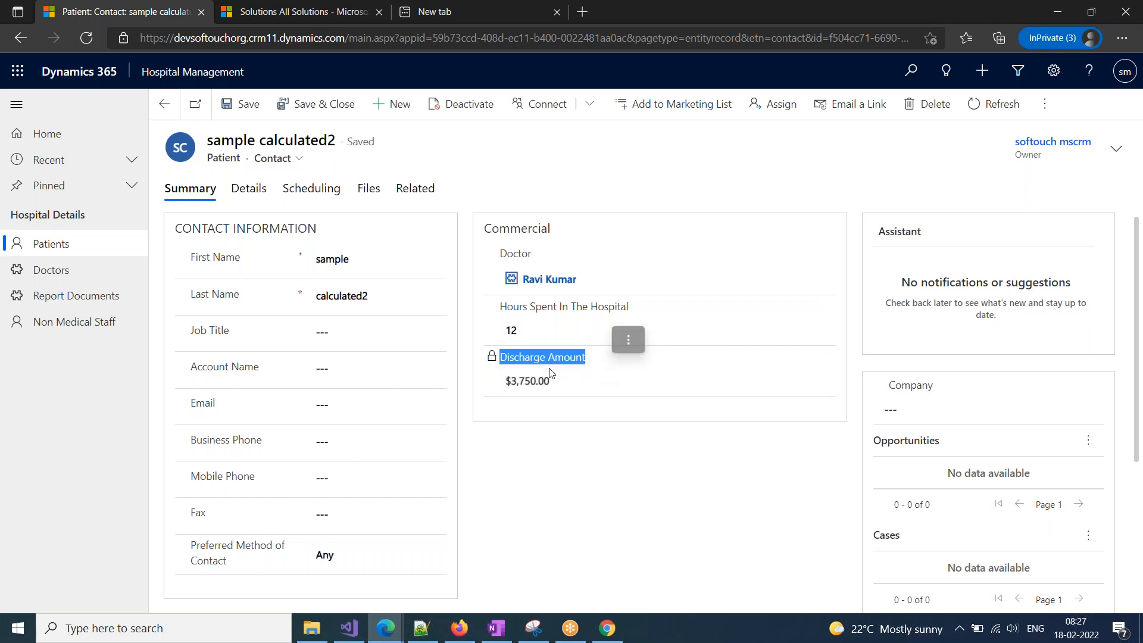
{"action": "left_click", "coordinate": [483, 631]}
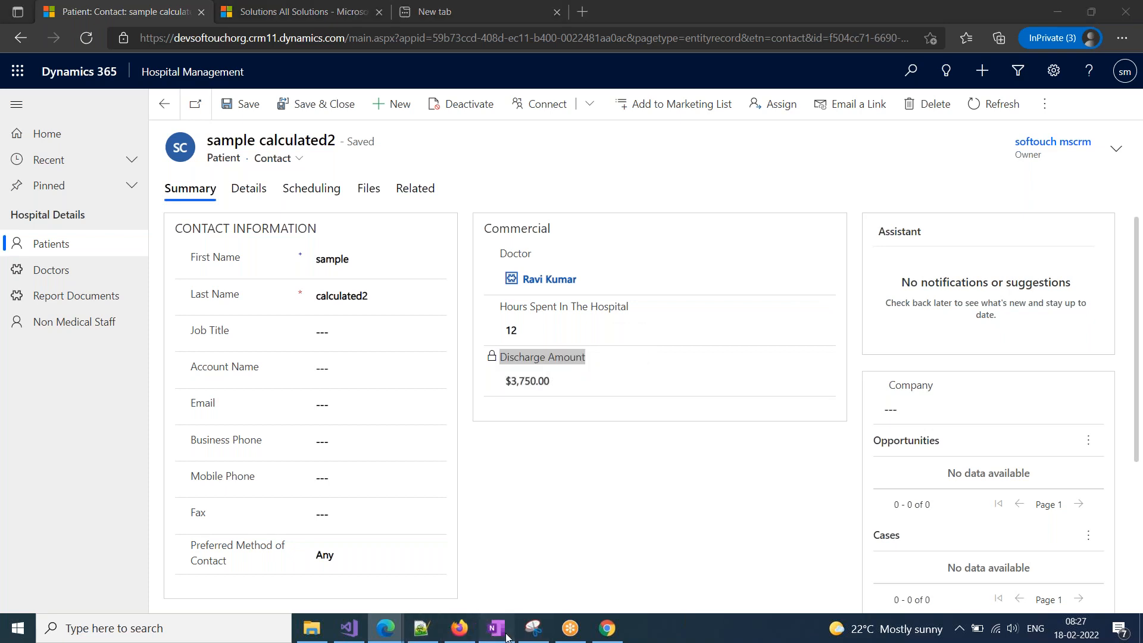
{"action": "type", "text": "On Save of the recor"}
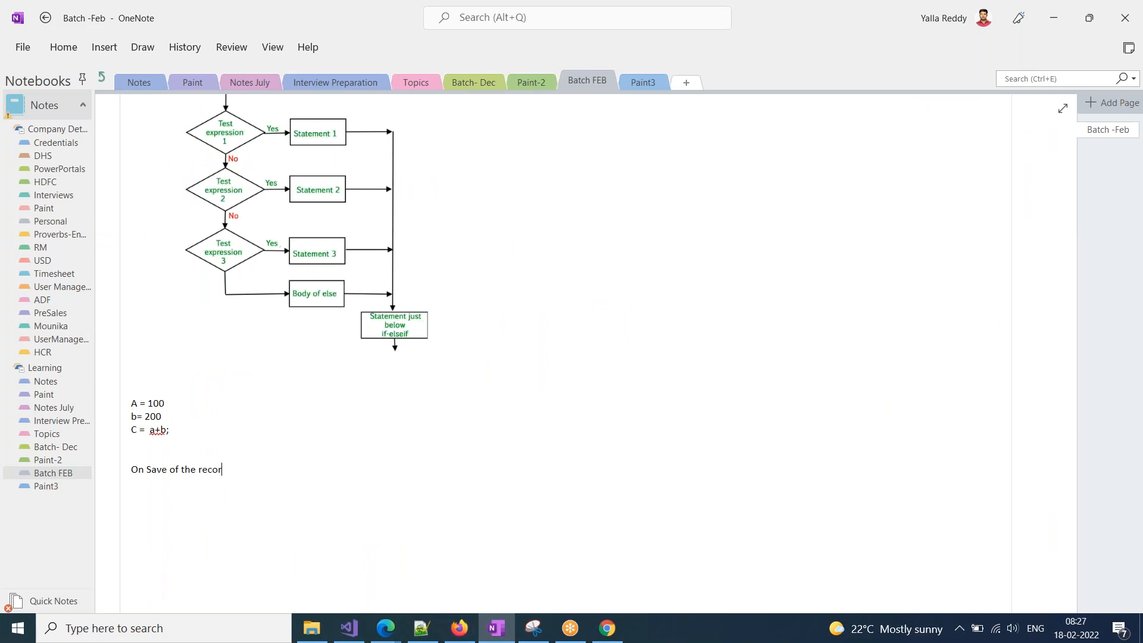
{"action": "type", "text": "d only the "}
{"action": "type", "text": "Calculated fil"}
{"action": "type", "text": "ed"}
{"action": "type", "text": "s will update."}
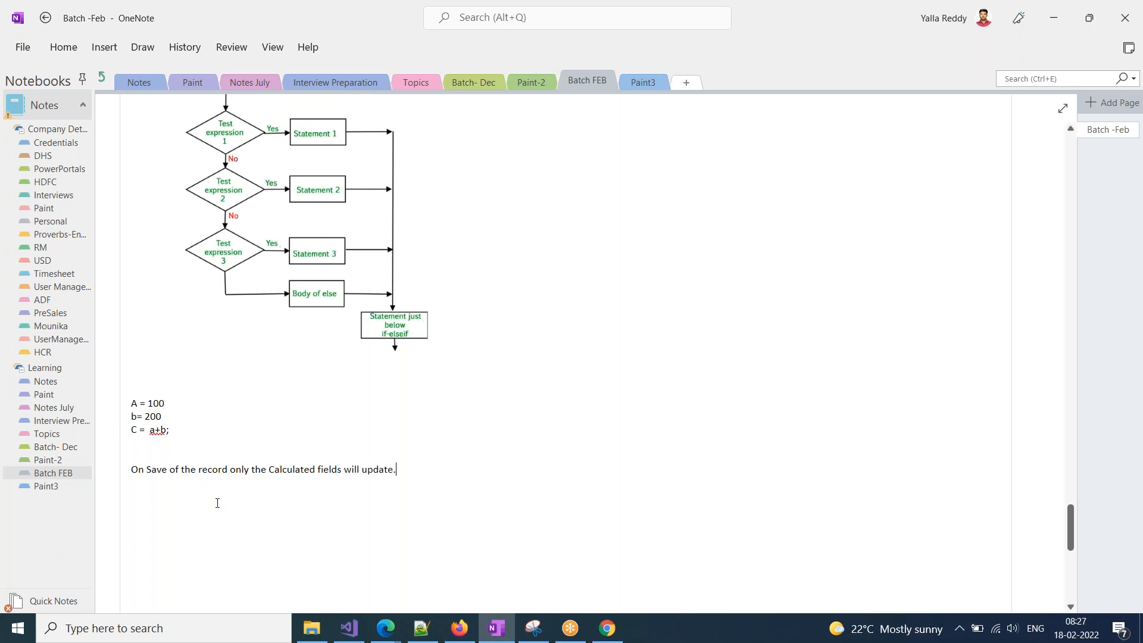
- Switch to the Hospital Management solution window and examine the fields of the Report Document entity
{"action": "key", "text": "alt+Tab"}
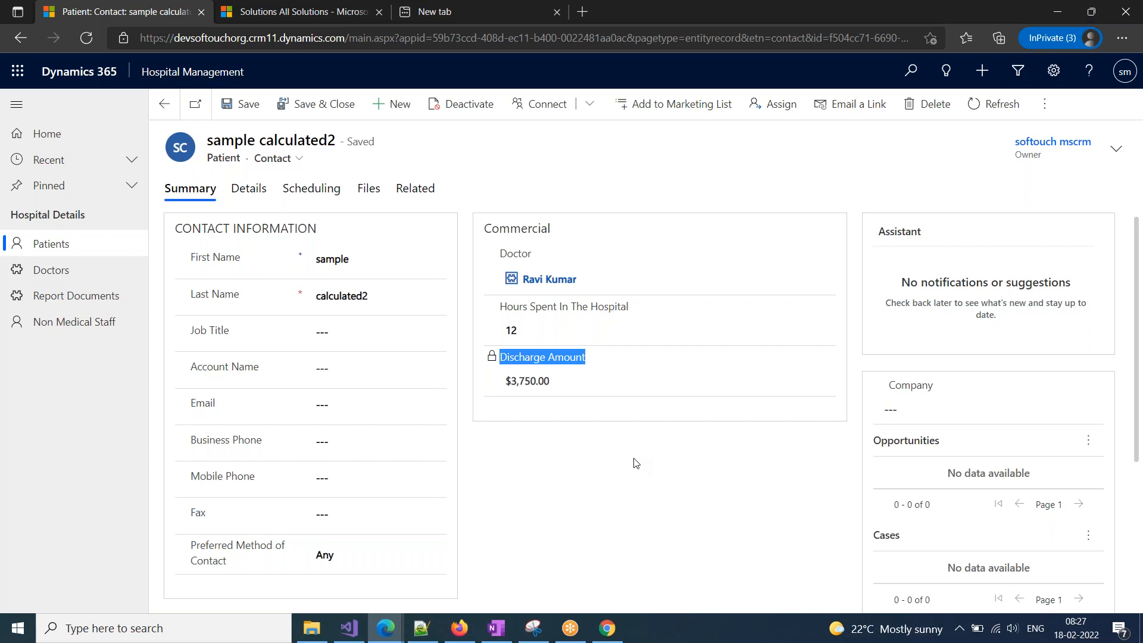
{"action": "left_click", "coordinate": [841, 25]}
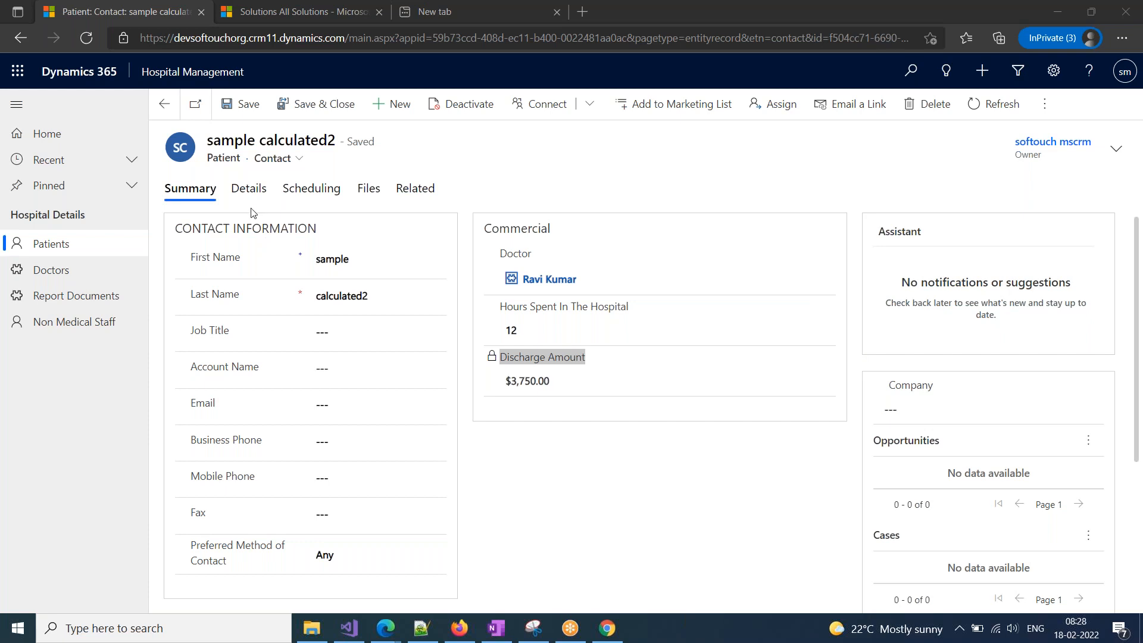
{"action": "mouse_move", "coordinate": [392, 632]}
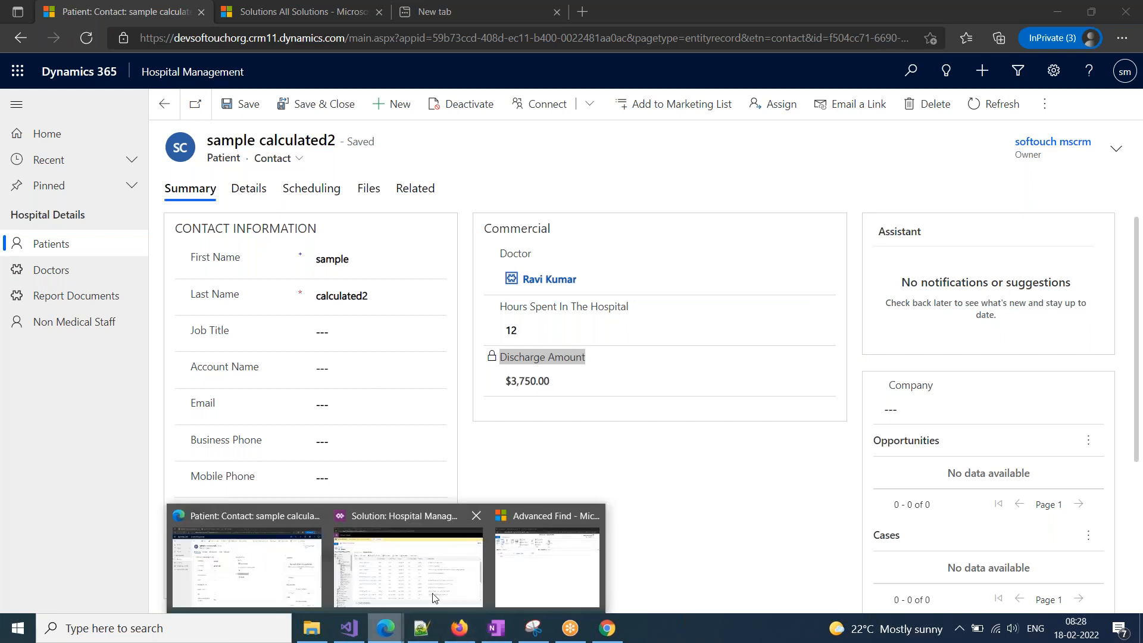
{"action": "left_click", "coordinate": [436, 580]}
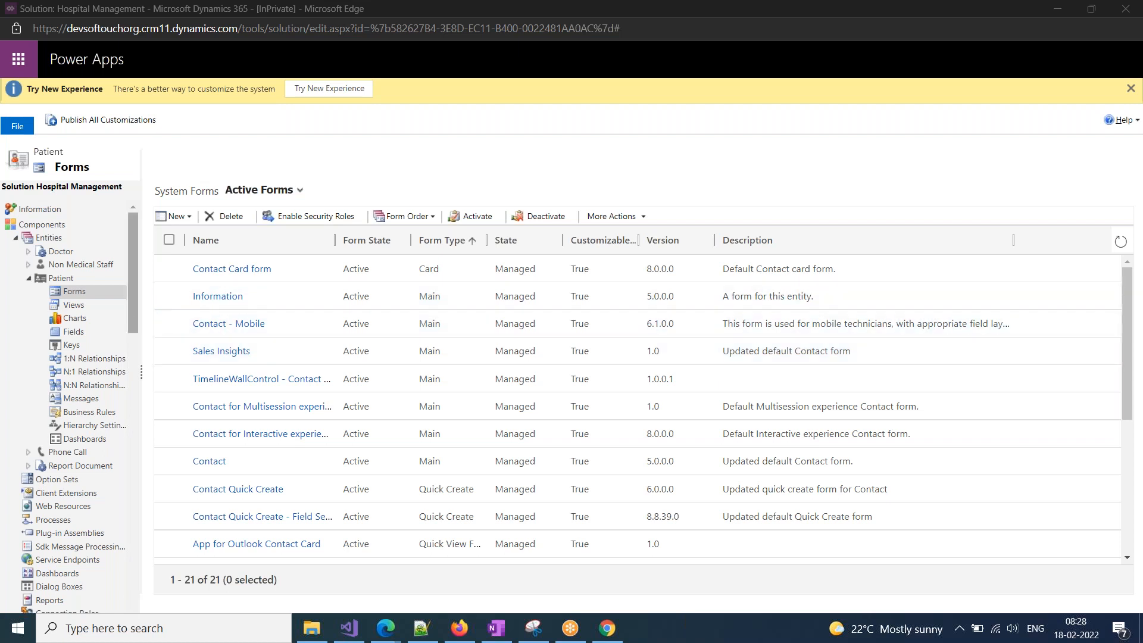
{"action": "left_click", "coordinate": [29, 467]}
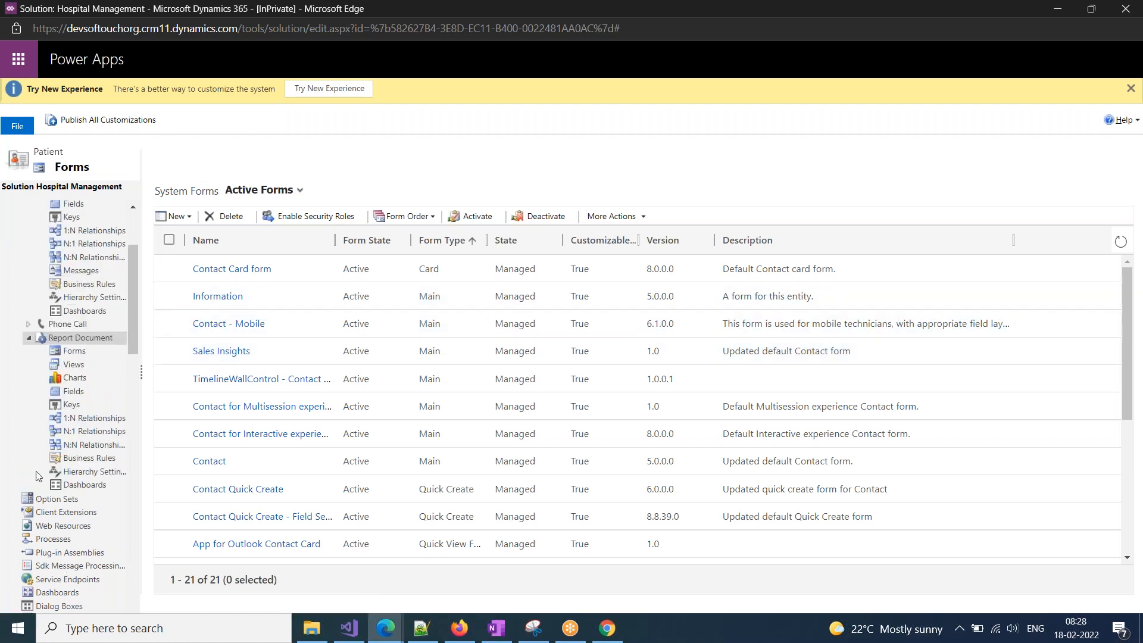
{"action": "left_click", "coordinate": [70, 394]}
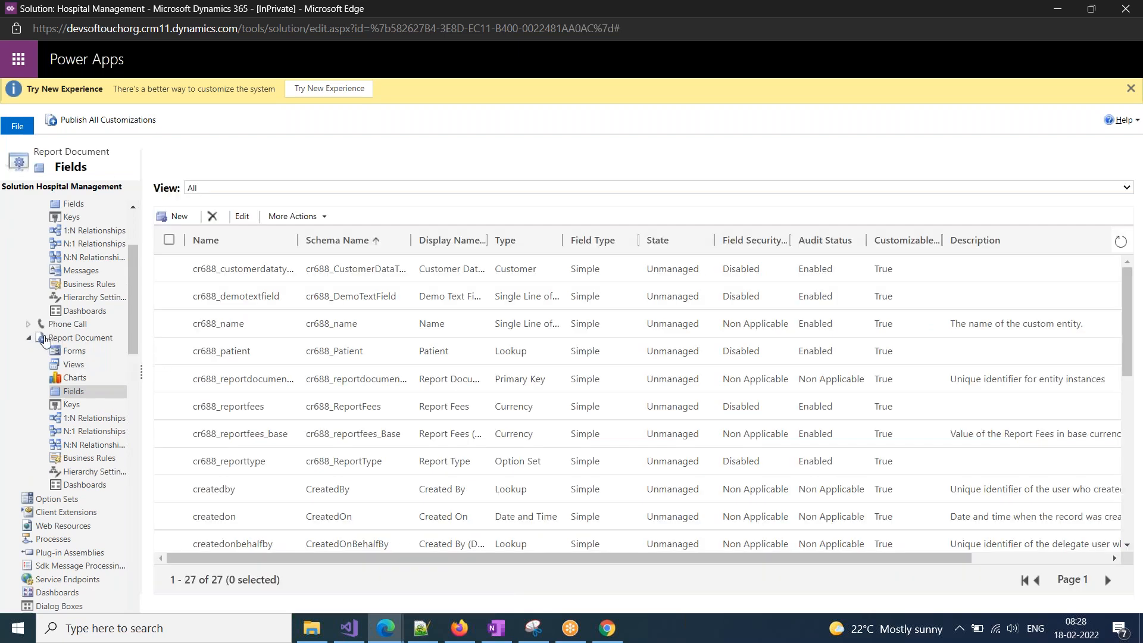
- Start a new field on the Patient entity with the display name Total Report Amount and data type Currency
{"action": "scroll", "coordinate": [64, 394], "scroll_direction": "up", "scroll_amount": 3}
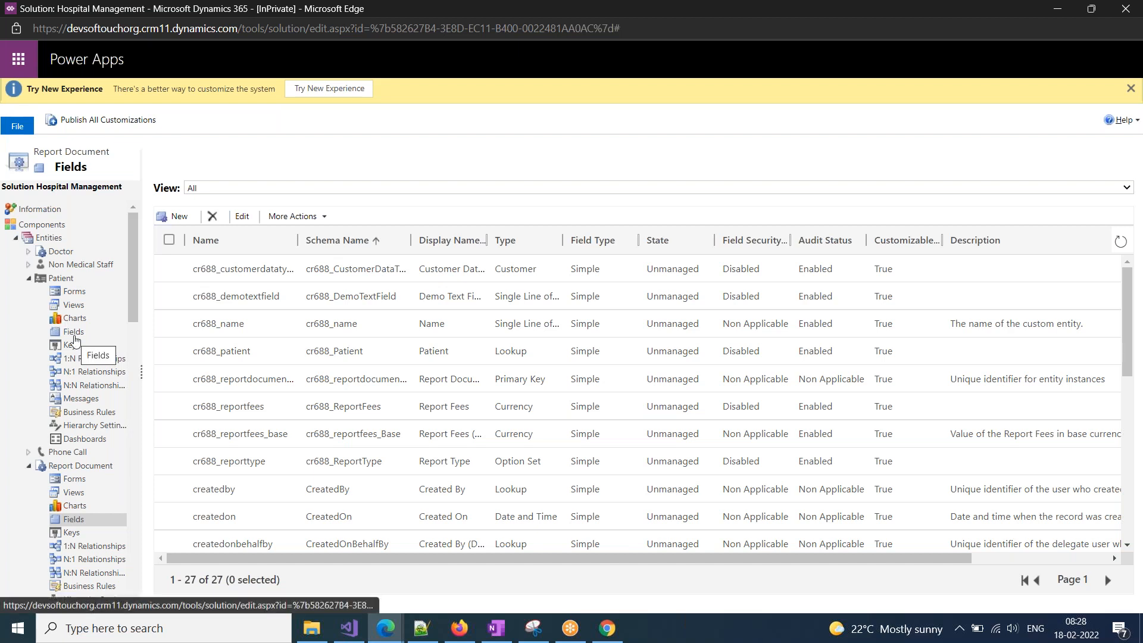
{"action": "left_click", "coordinate": [74, 334]}
{"action": "left_click", "coordinate": [177, 217]}
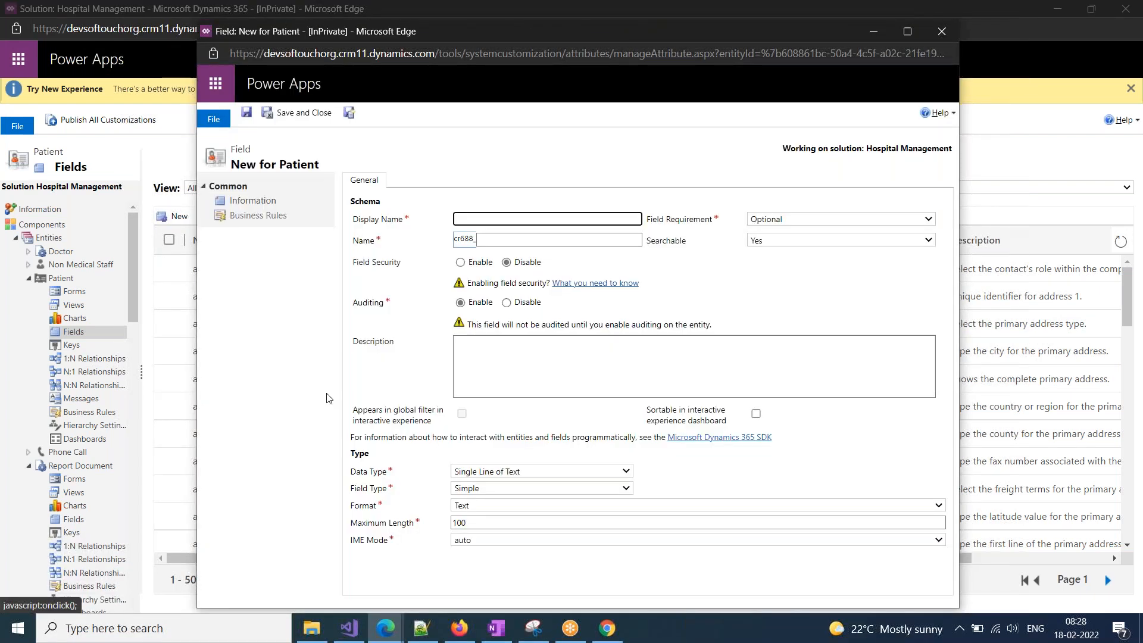
{"action": "type", "text": "Total Report Amount"}
{"action": "left_click", "coordinate": [747, 316]}
{"action": "left_click", "coordinate": [479, 475]}
{"action": "left_click", "coordinate": [482, 400]}
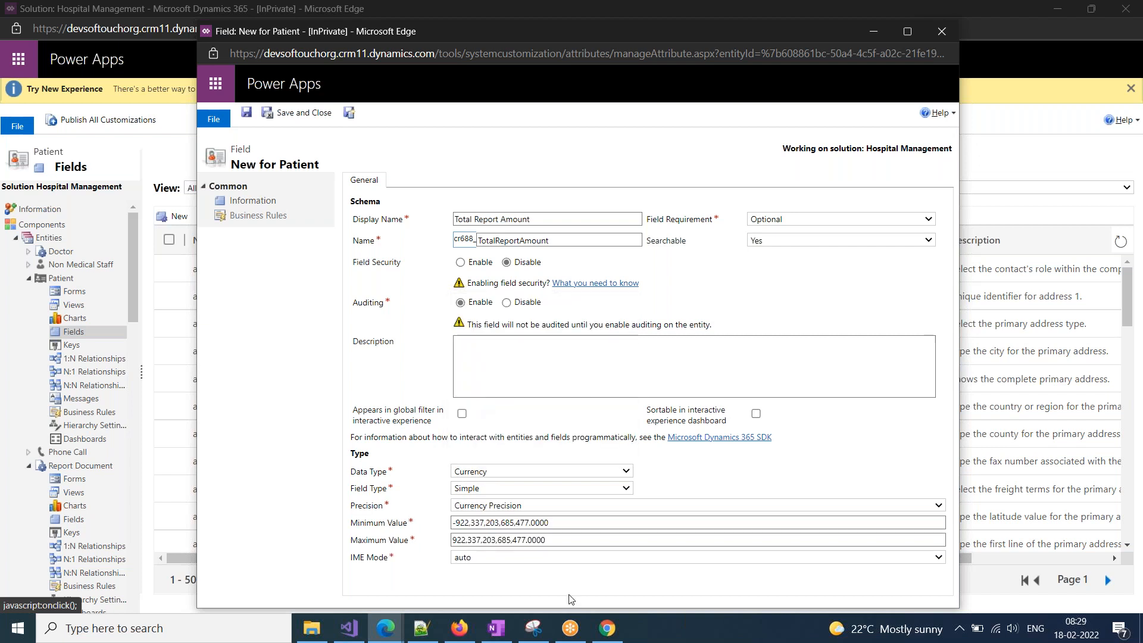
- Set the new field's precision to 2 and its field type to Rollup, and open the rollup definition
{"action": "left_click", "coordinate": [494, 509]}
{"action": "left_click", "coordinate": [469, 568]}
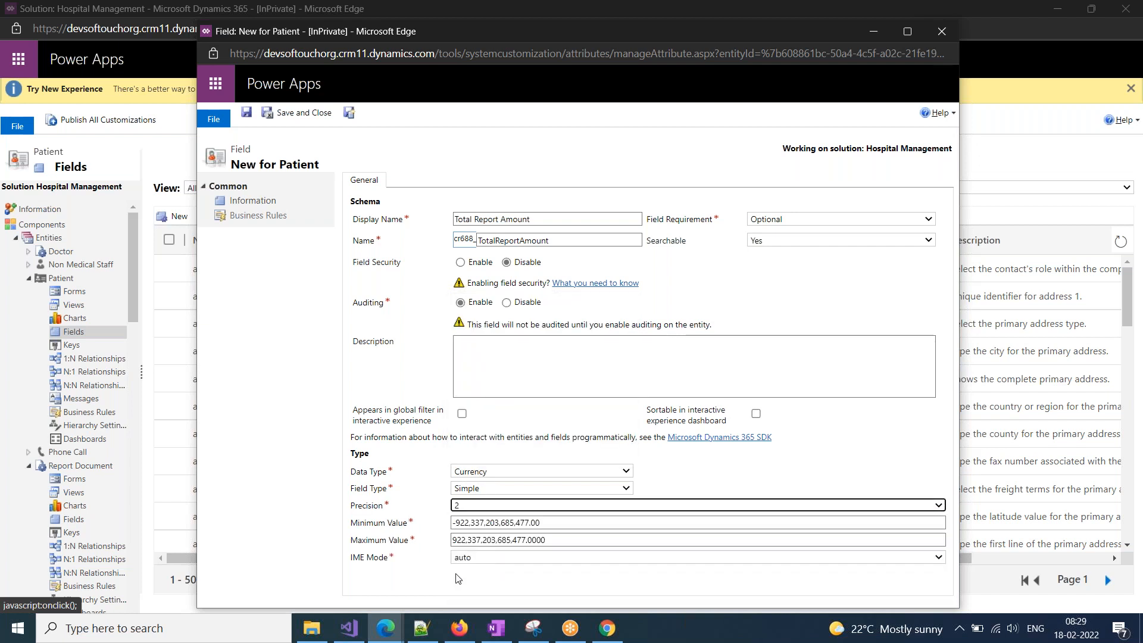
{"action": "left_click", "coordinate": [486, 491]}
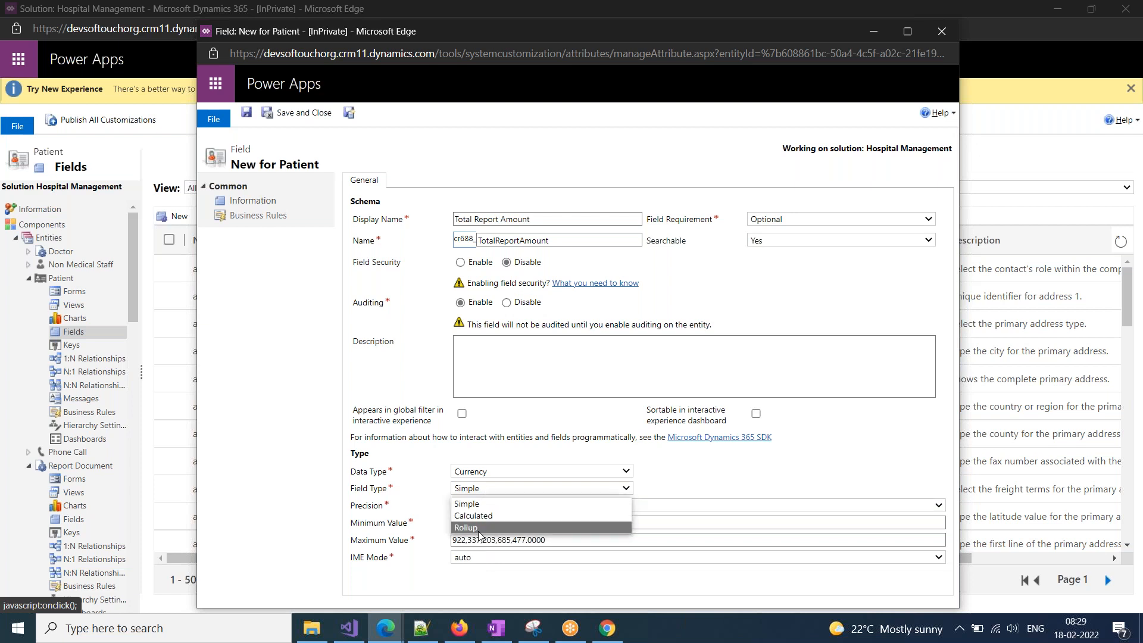
{"action": "left_click", "coordinate": [456, 529]}
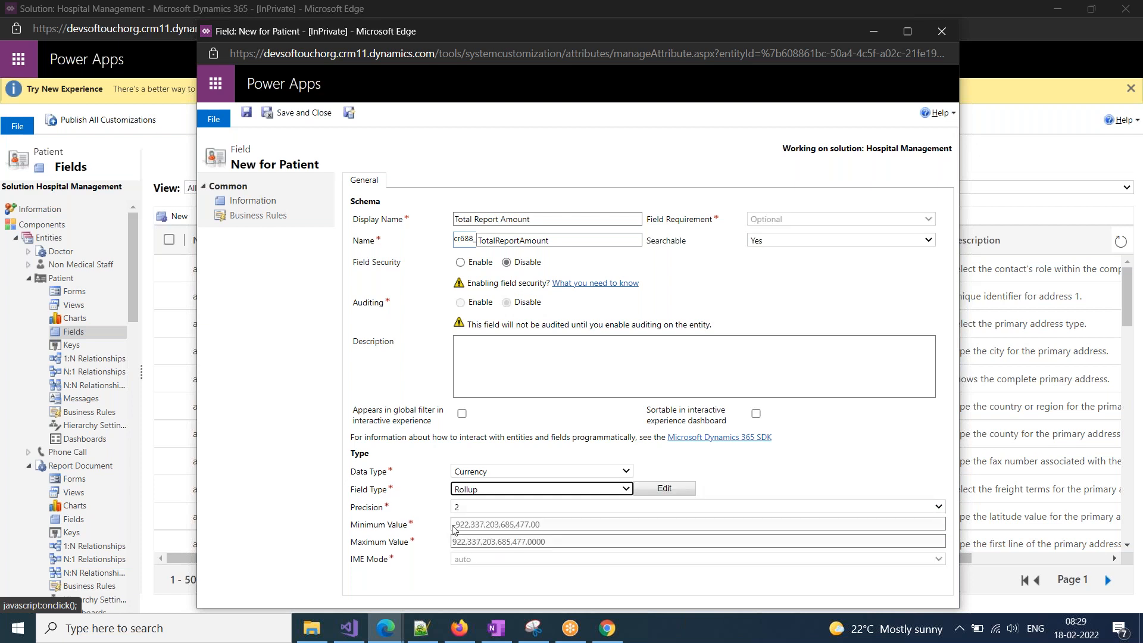
{"action": "left_click", "coordinate": [676, 489]}
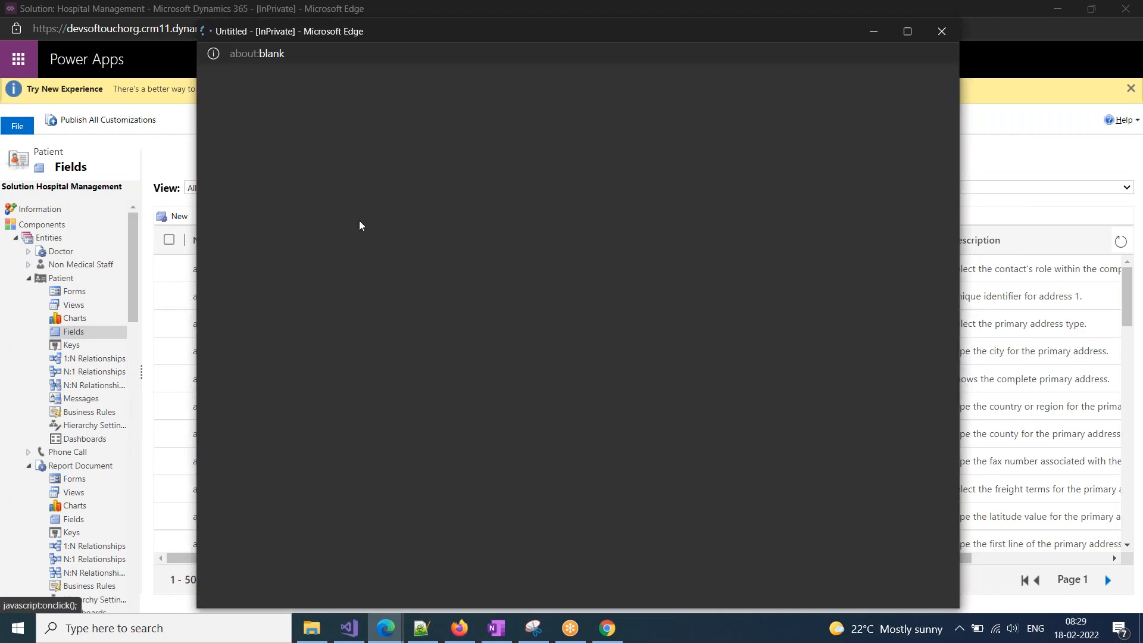
- Add the heading "RollUp:" to the OneNote page and paste a screen capture of the rollup definition below it
{"action": "left_click", "coordinate": [496, 628]}
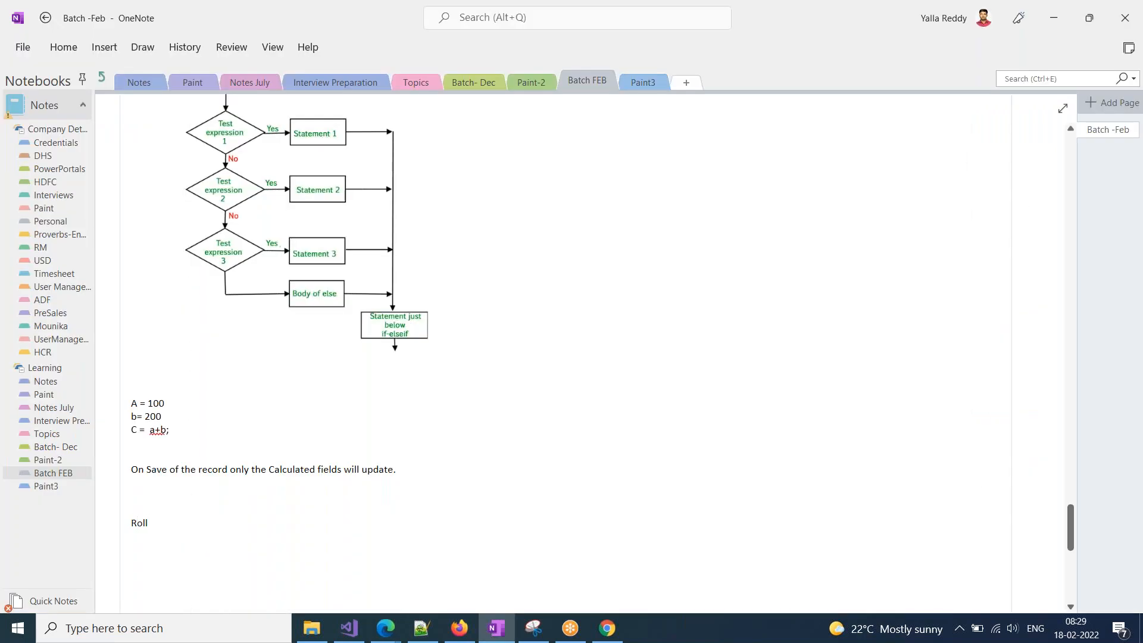
{"action": "type", "text": ":"}
{"action": "key", "text": "alt+Tab"}
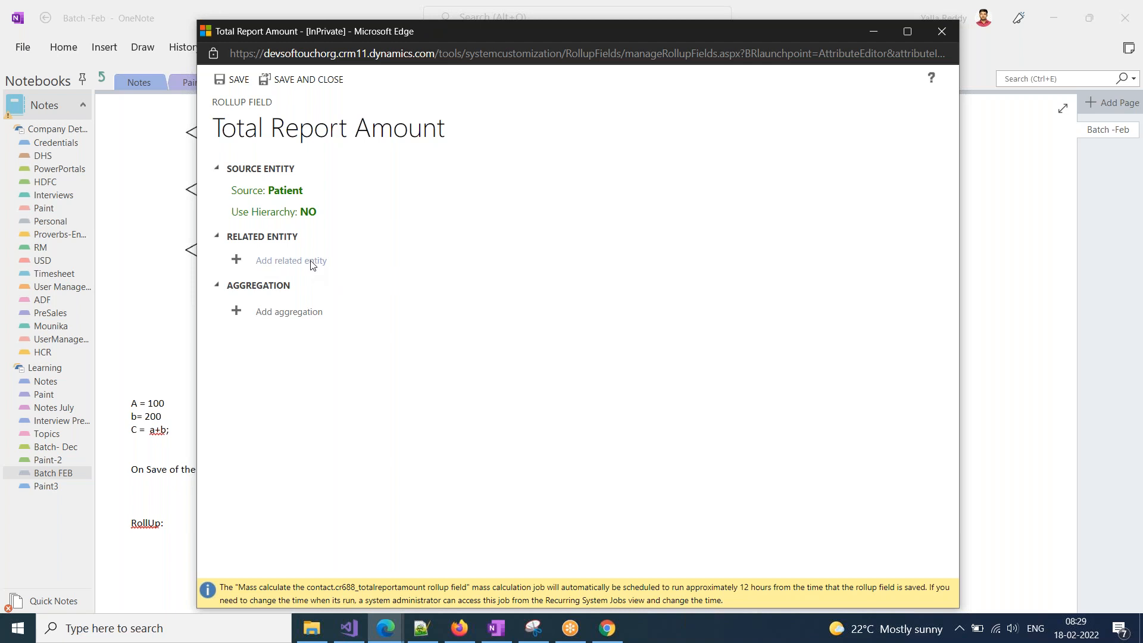
{"action": "key", "text": "super+shift+s"}
{"action": "left_click_drag", "start_coordinate": [208, 67], "coordinate": [460, 382]}
{"action": "key", "text": "alt+Tab"}
{"action": "key", "text": "ctrl+v"}
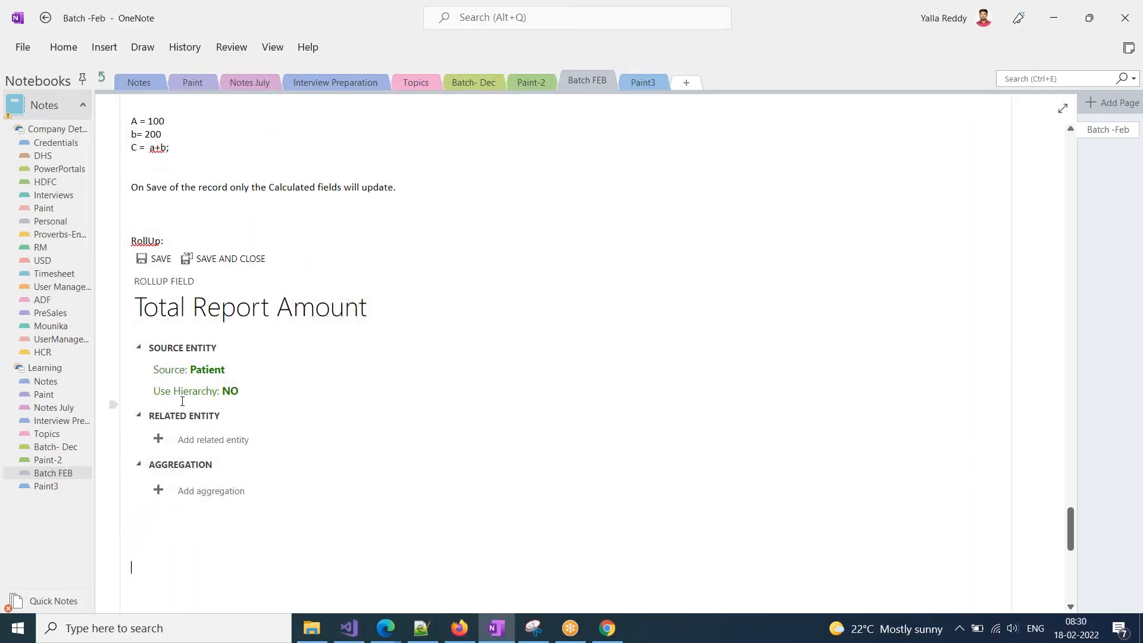
- Return to the rollup definition window and set the related entity to Report Documents (Patient)
{"action": "key", "text": "alt+Tab"}
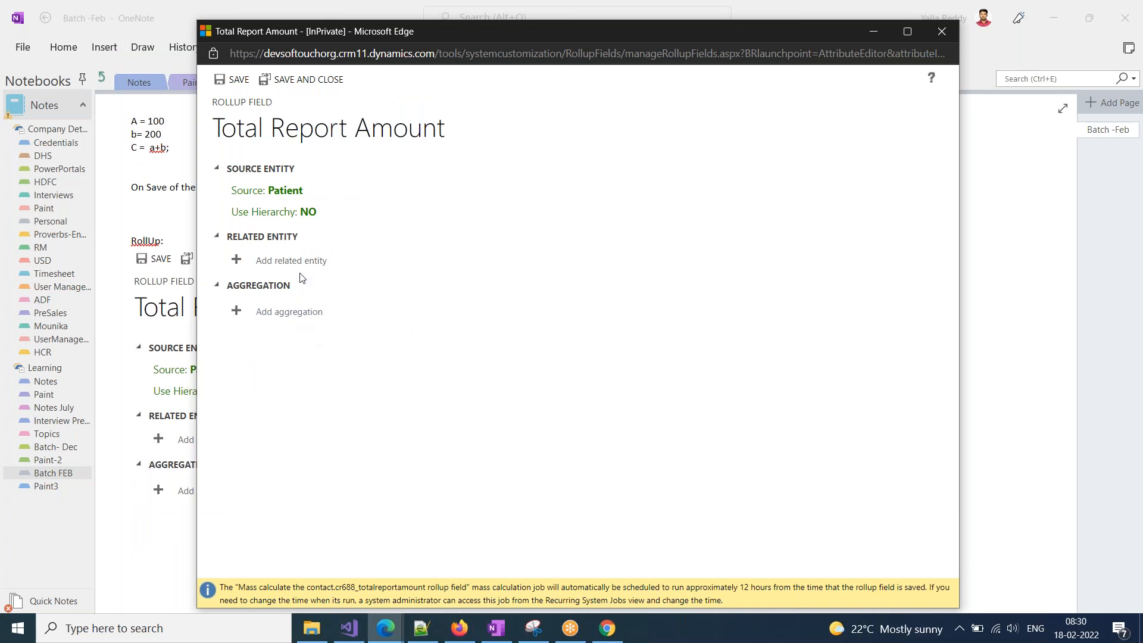
{"action": "left_click", "coordinate": [300, 262]}
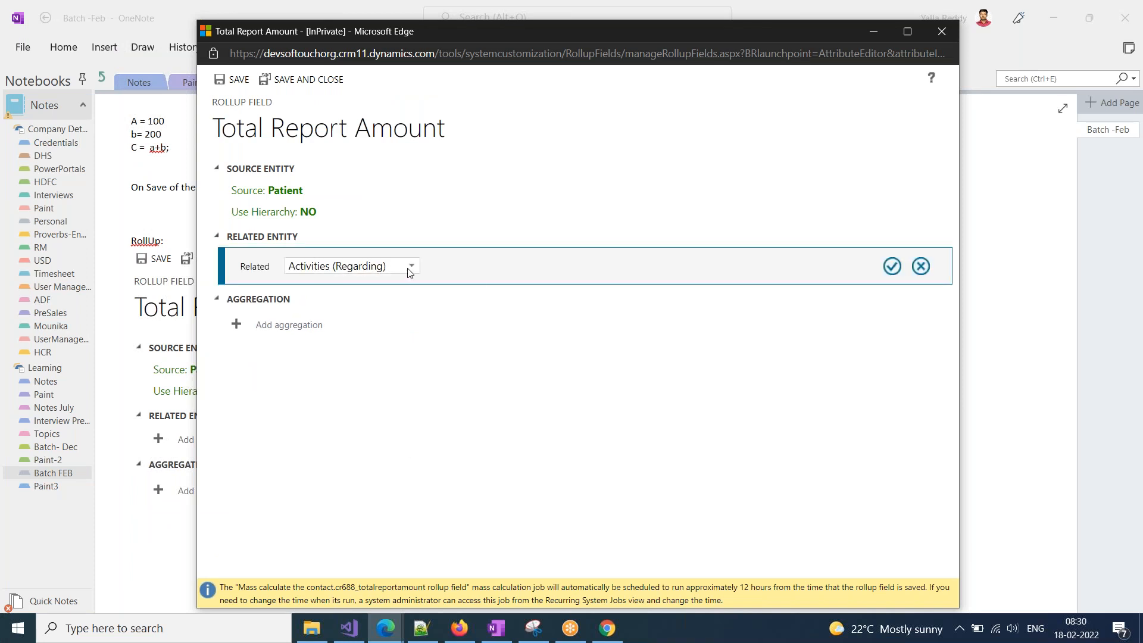
{"action": "left_click", "coordinate": [408, 267]}
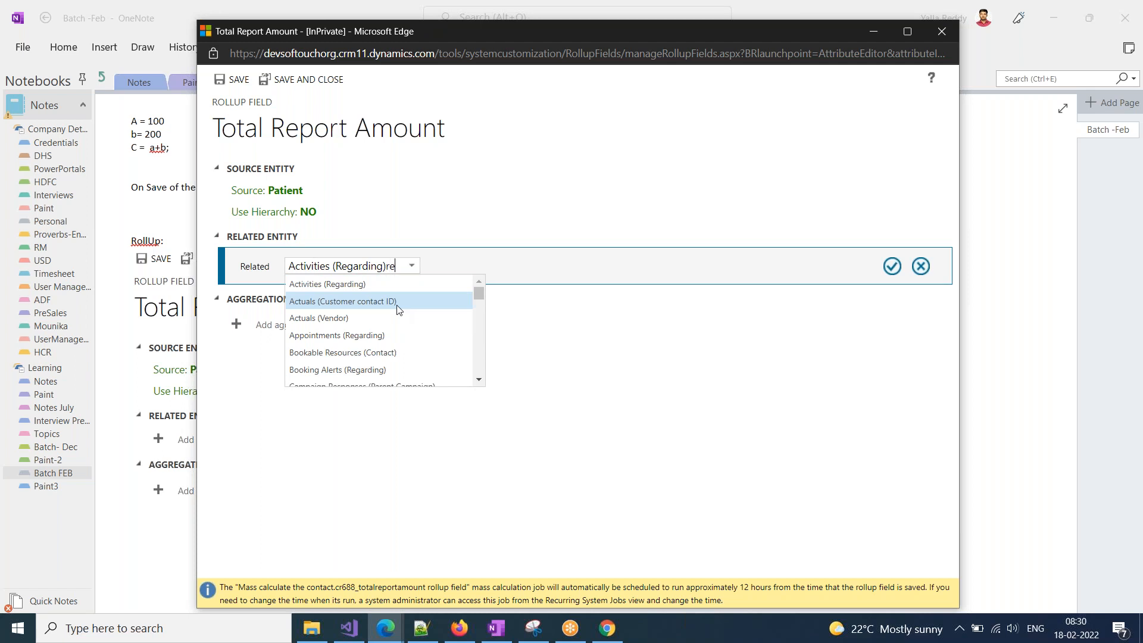
{"action": "triple_click", "coordinate": [395, 265]}
{"action": "type", "text": "re"}
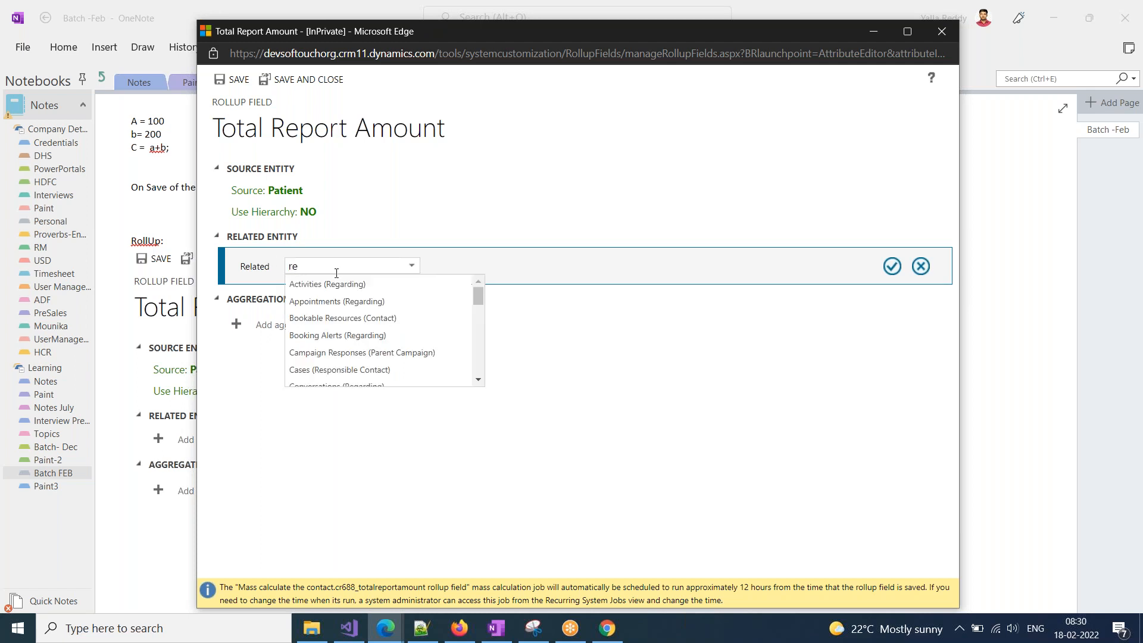
{"action": "scroll", "coordinate": [337, 378], "scroll_direction": "down", "scroll_amount": 2}
{"action": "scroll", "coordinate": [337, 381], "scroll_direction": "down", "scroll_amount": 6}
{"action": "scroll", "coordinate": [337, 381], "scroll_direction": "down", "scroll_amount": 1}
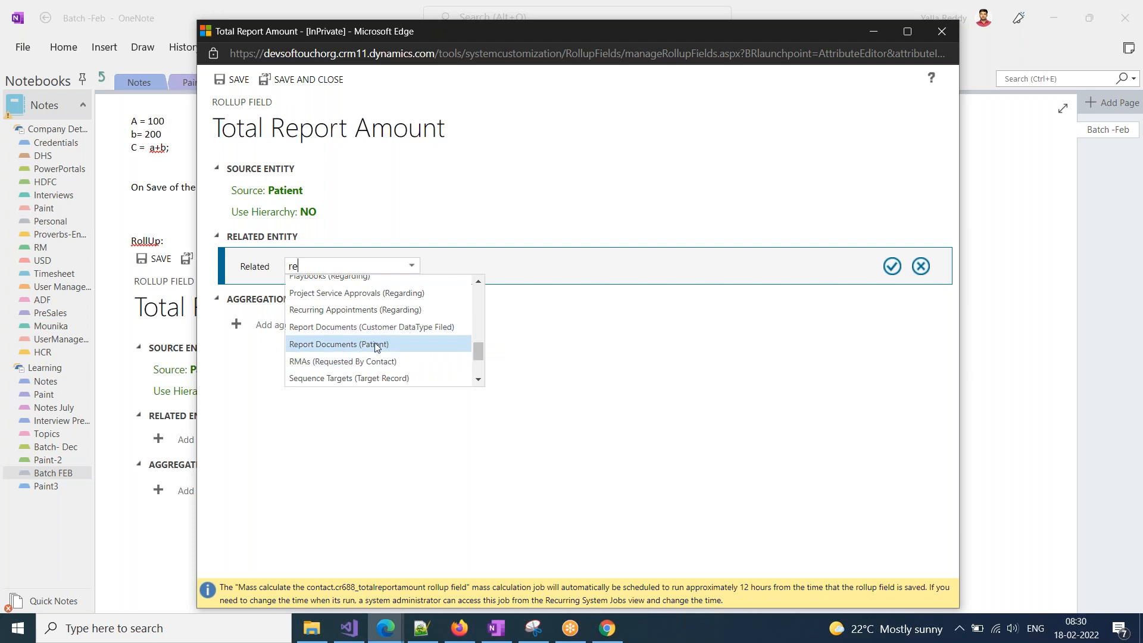
{"action": "left_click", "coordinate": [375, 348]}
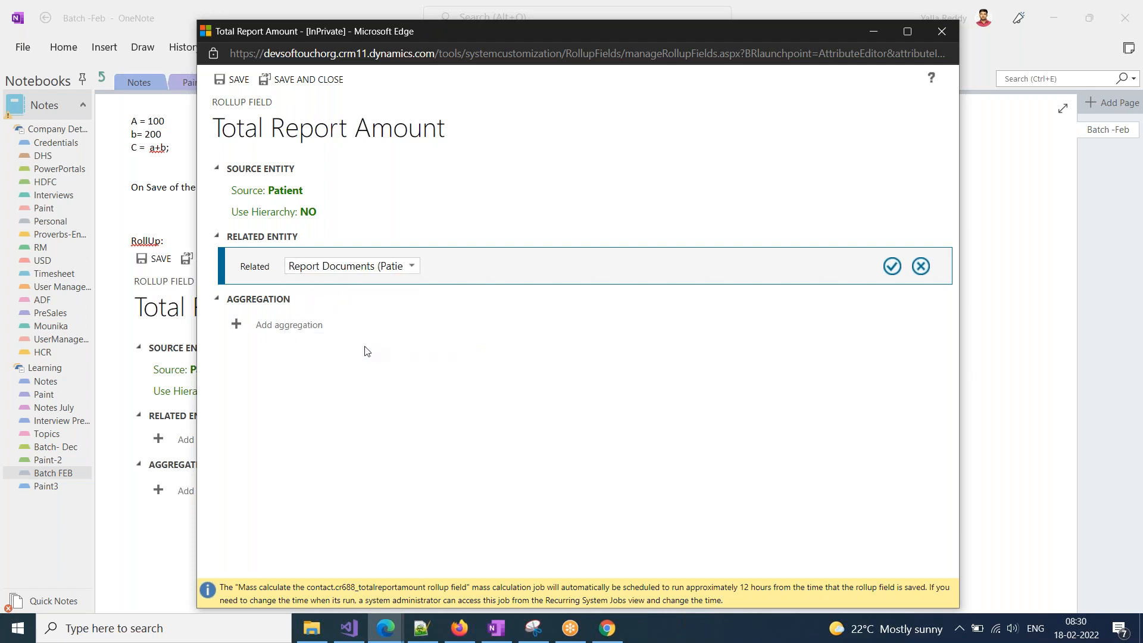
{"action": "left_click", "coordinate": [892, 266]}
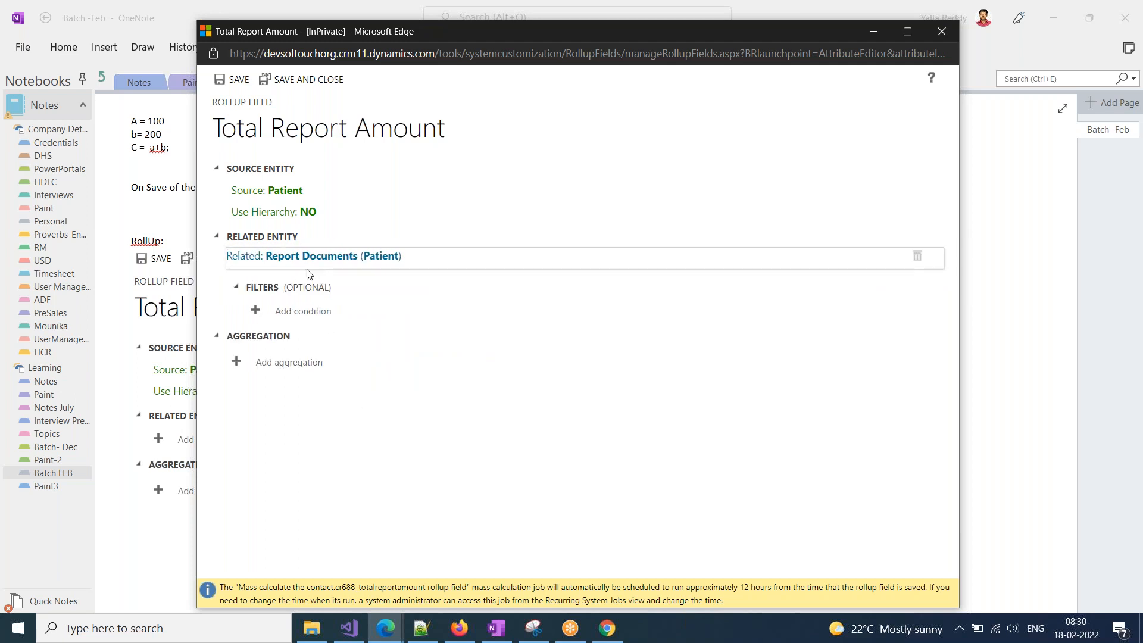
- Add a filter condition on the related report documents: Report Type equals the value Commercial
{"action": "left_click", "coordinate": [307, 313]}
{"action": "left_click", "coordinate": [422, 333]}
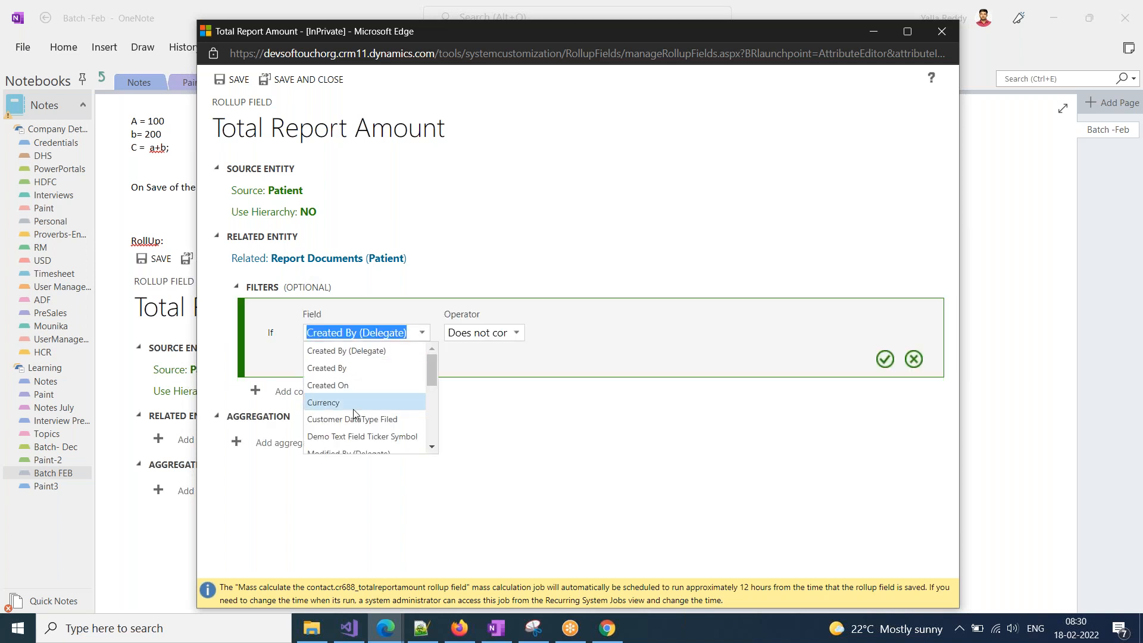
{"action": "scroll", "coordinate": [357, 416], "scroll_direction": "down", "scroll_amount": 1}
{"action": "scroll", "coordinate": [357, 419], "scroll_direction": "down", "scroll_amount": 3}
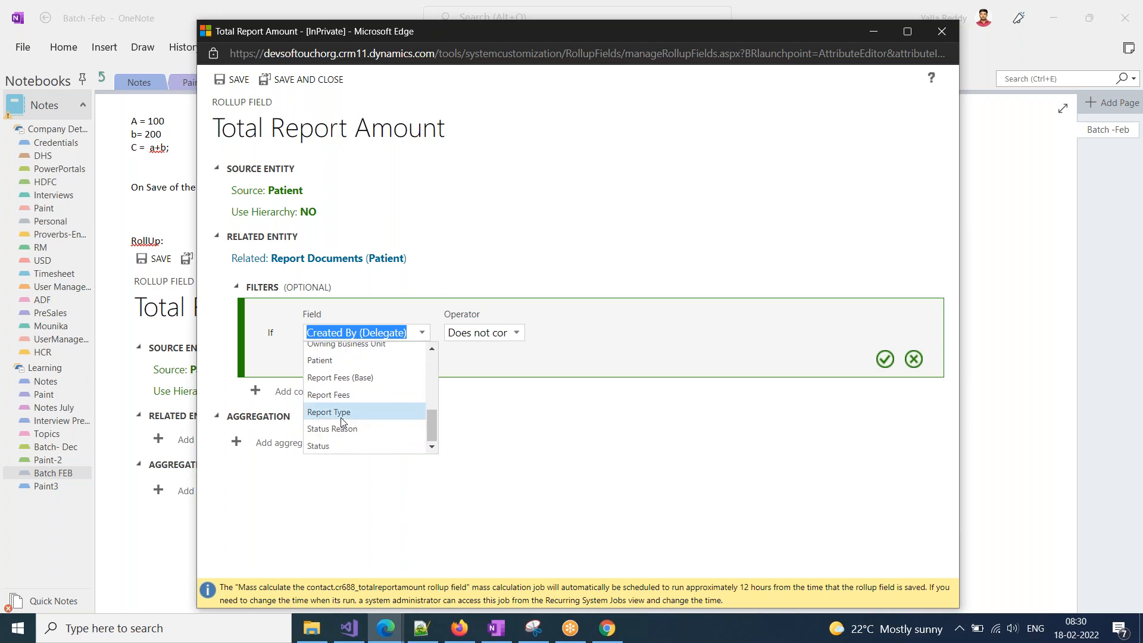
{"action": "scroll", "coordinate": [351, 424], "scroll_direction": "up", "scroll_amount": 2}
{"action": "scroll", "coordinate": [352, 423], "scroll_direction": "up", "scroll_amount": 2}
{"action": "scroll", "coordinate": [352, 422], "scroll_direction": "down", "scroll_amount": 1}
{"action": "scroll", "coordinate": [349, 431], "scroll_direction": "up", "scroll_amount": 2}
{"action": "scroll", "coordinate": [349, 430], "scroll_direction": "up", "scroll_amount": 2}
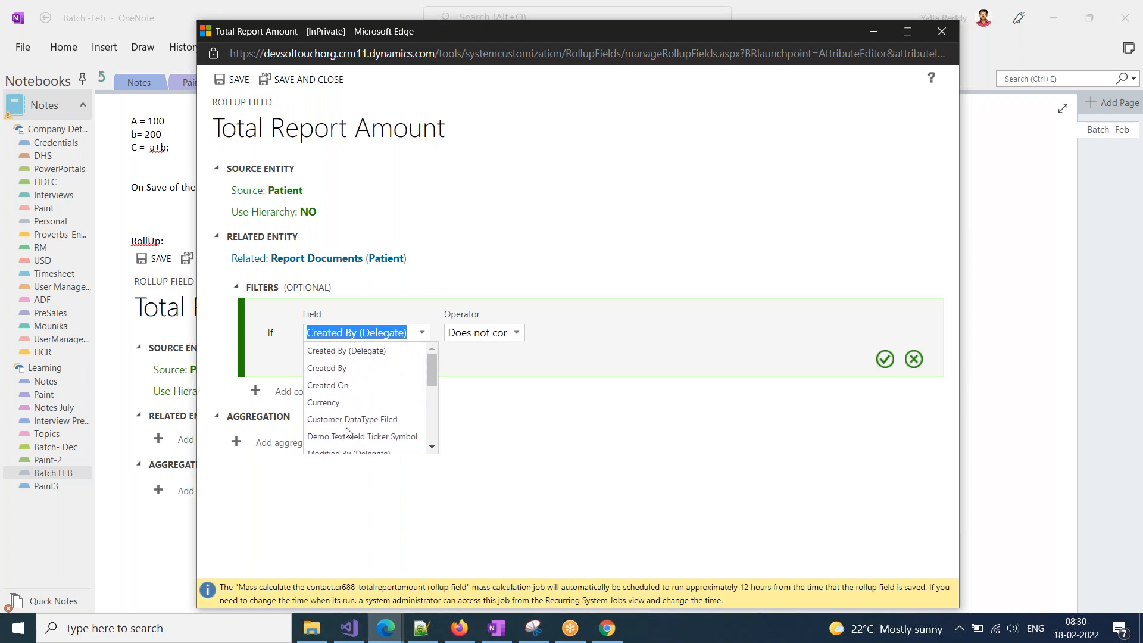
{"action": "scroll", "coordinate": [351, 413], "scroll_direction": "down", "scroll_amount": 3}
{"action": "scroll", "coordinate": [350, 419], "scroll_direction": "down", "scroll_amount": 3}
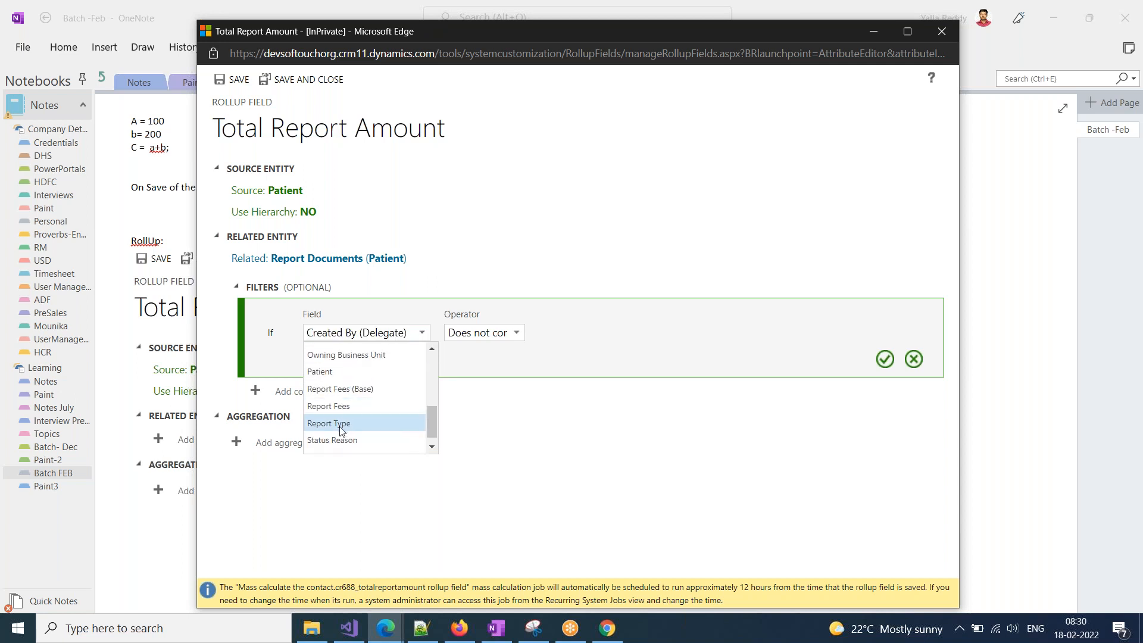
{"action": "left_click", "coordinate": [342, 427]}
{"action": "left_click", "coordinate": [515, 336]}
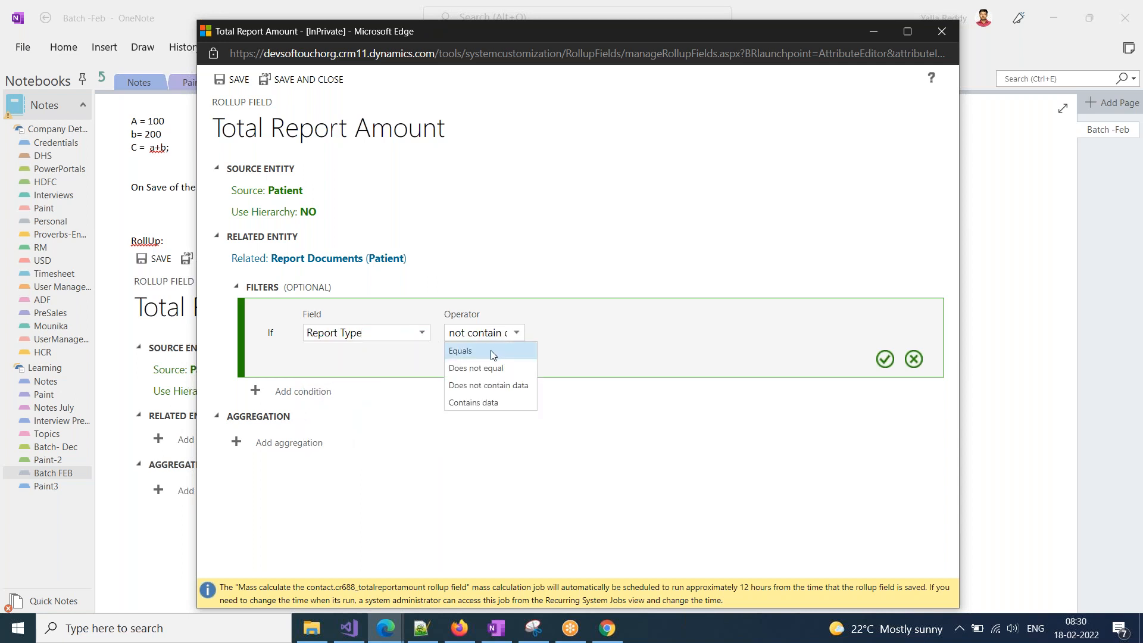
{"action": "left_click", "coordinate": [491, 350]}
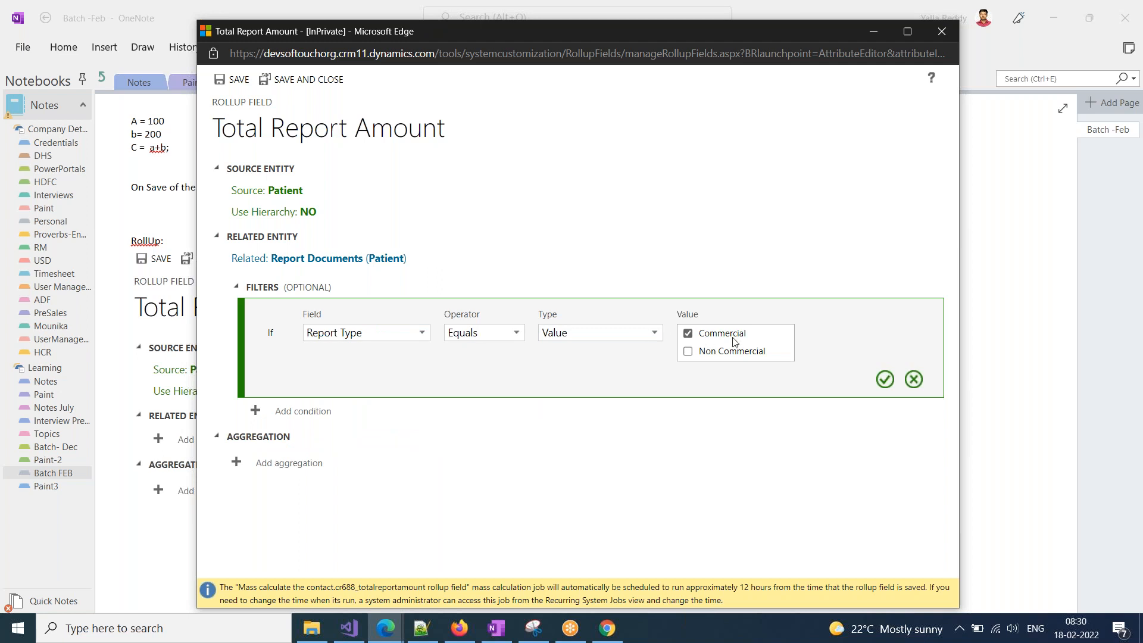
{"action": "left_click", "coordinate": [885, 380]}
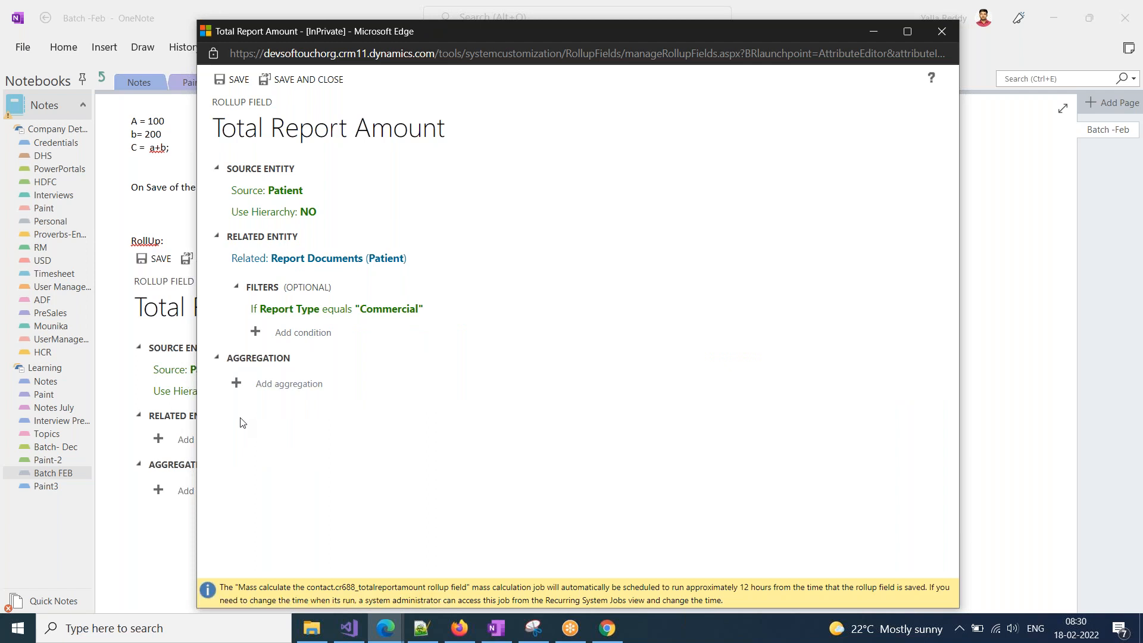
- Add an aggregation that uses the SUM function on the Report Document's Report Fees field
{"action": "left_click", "coordinate": [287, 383]}
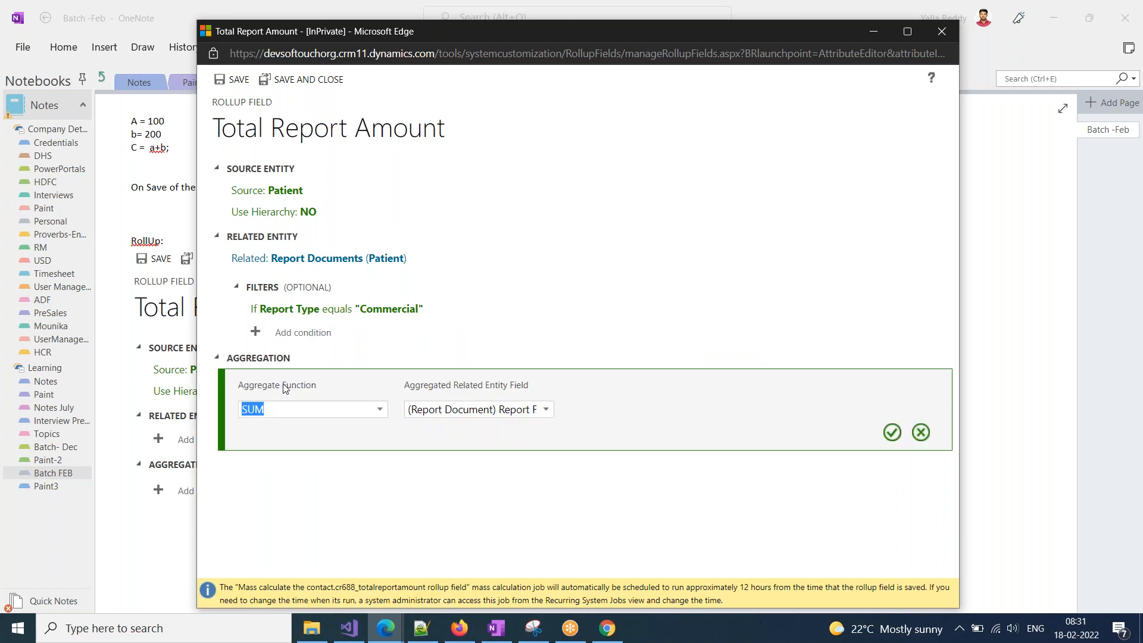
{"action": "left_click", "coordinate": [379, 410]}
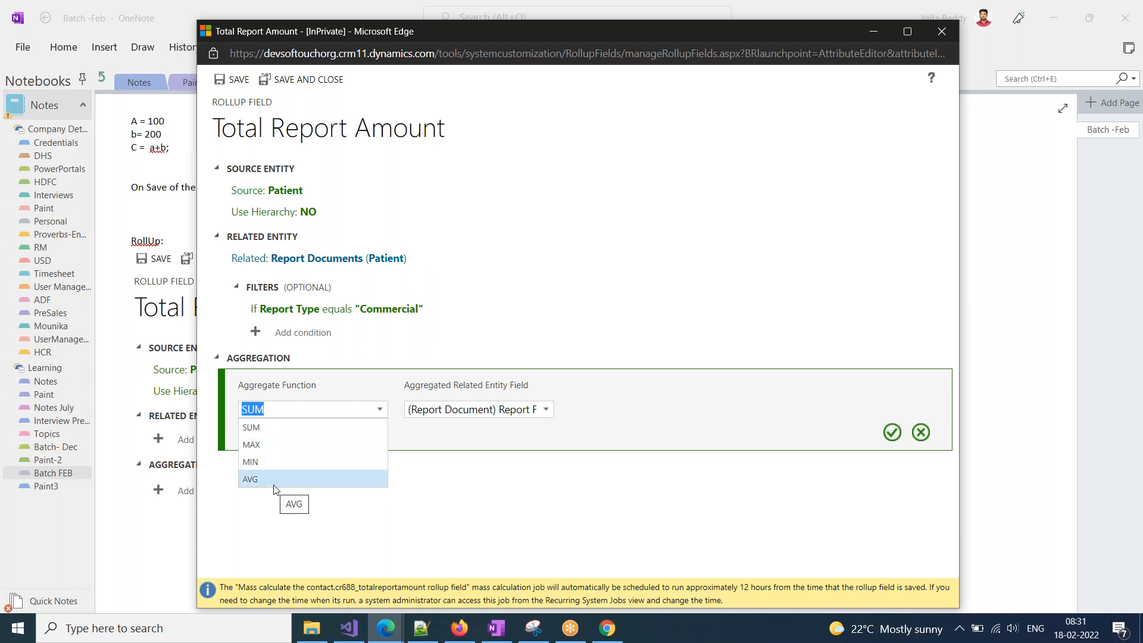
{"action": "left_click", "coordinate": [281, 412]}
{"action": "left_click", "coordinate": [546, 410]}
{"action": "left_click", "coordinate": [510, 428]}
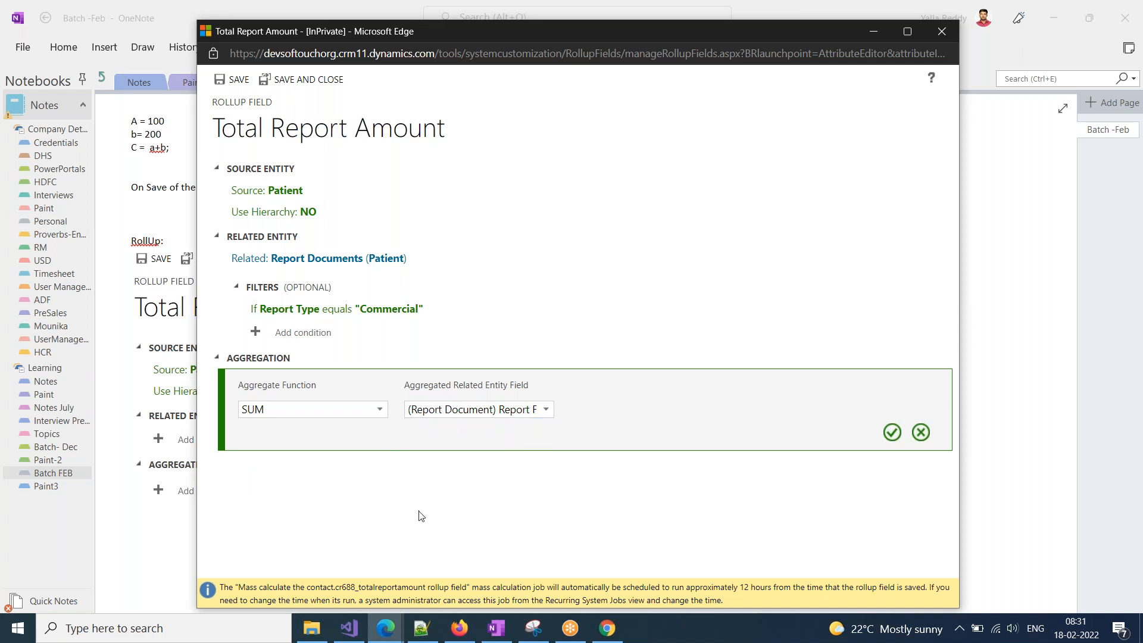
- Try AVG as the aggregate function for Report Fees, and switch the function back to SUM
{"action": "left_click", "coordinate": [380, 413]}
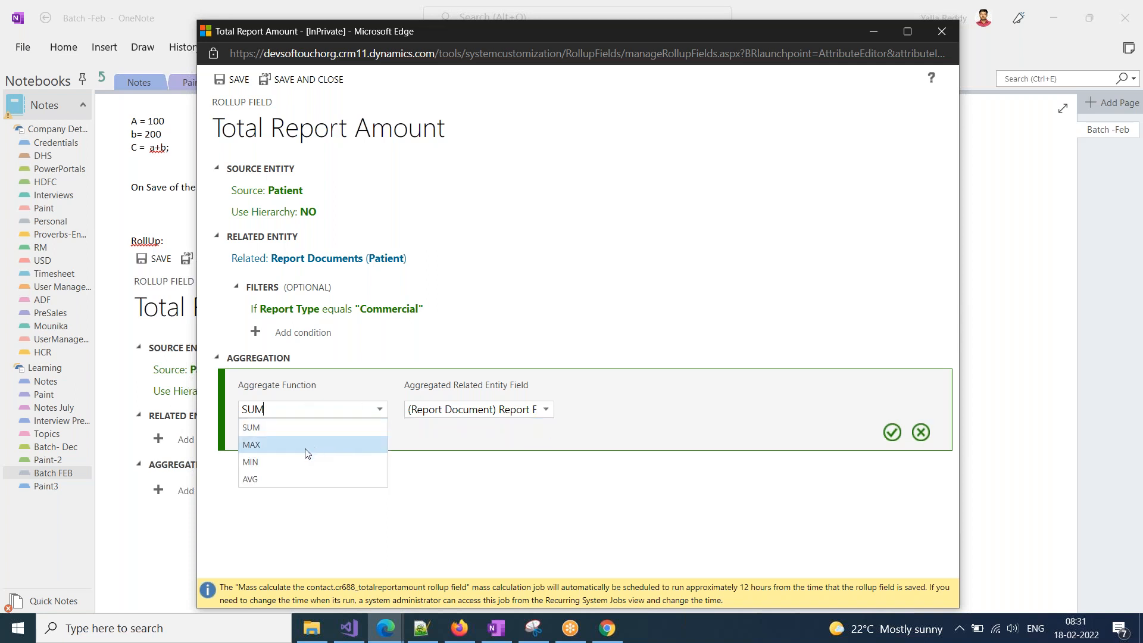
{"action": "left_click", "coordinate": [277, 477]}
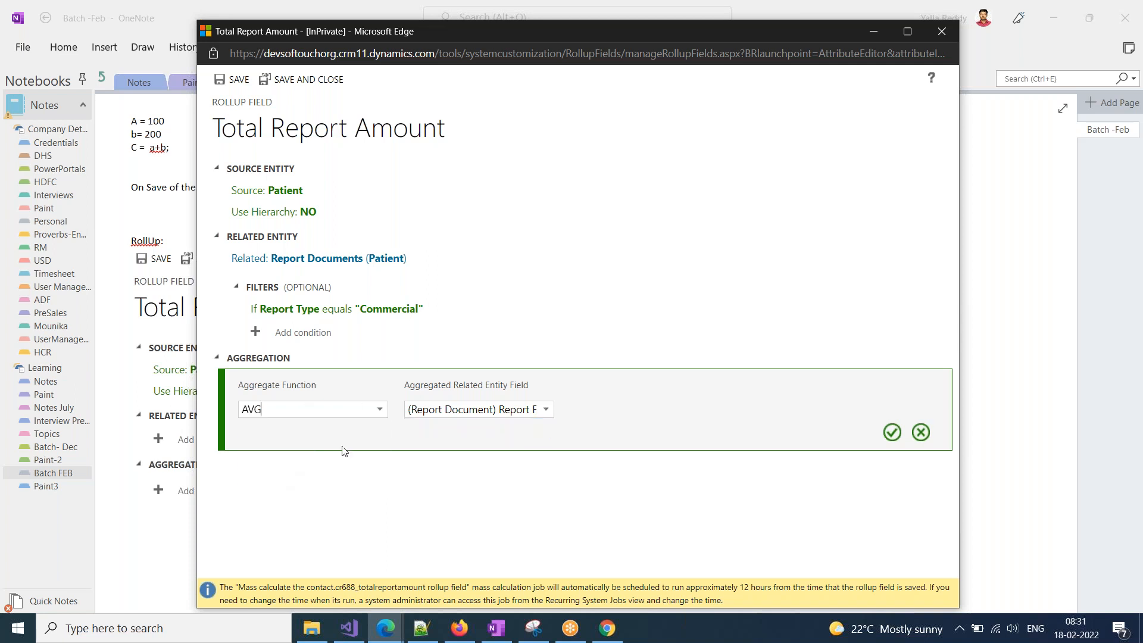
{"action": "left_click", "coordinate": [548, 412]}
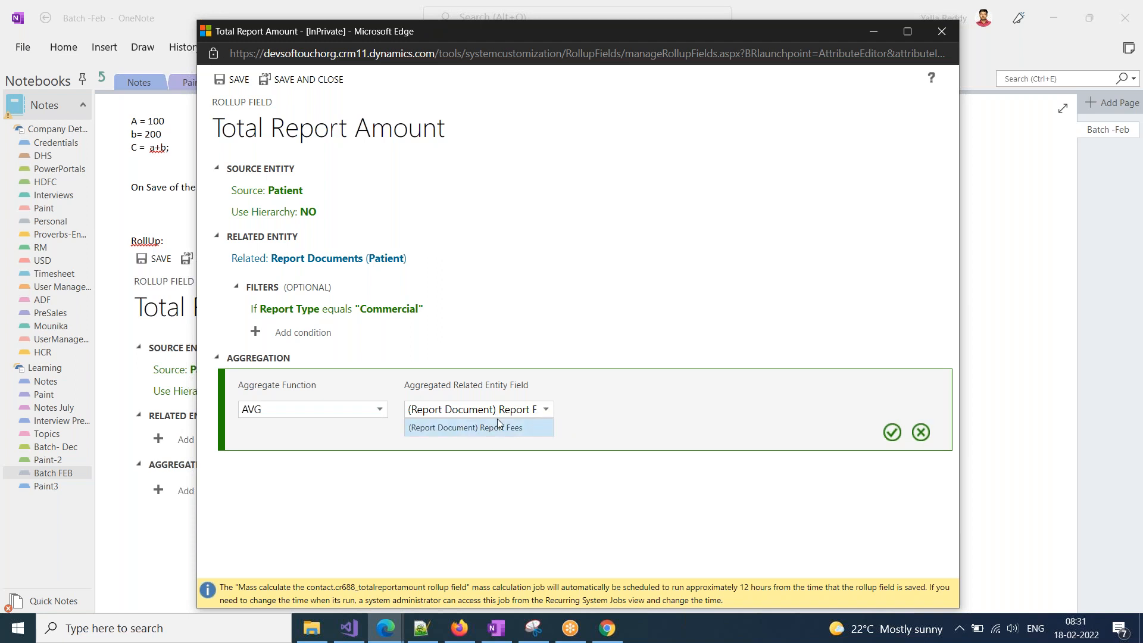
{"action": "left_click", "coordinate": [373, 416]}
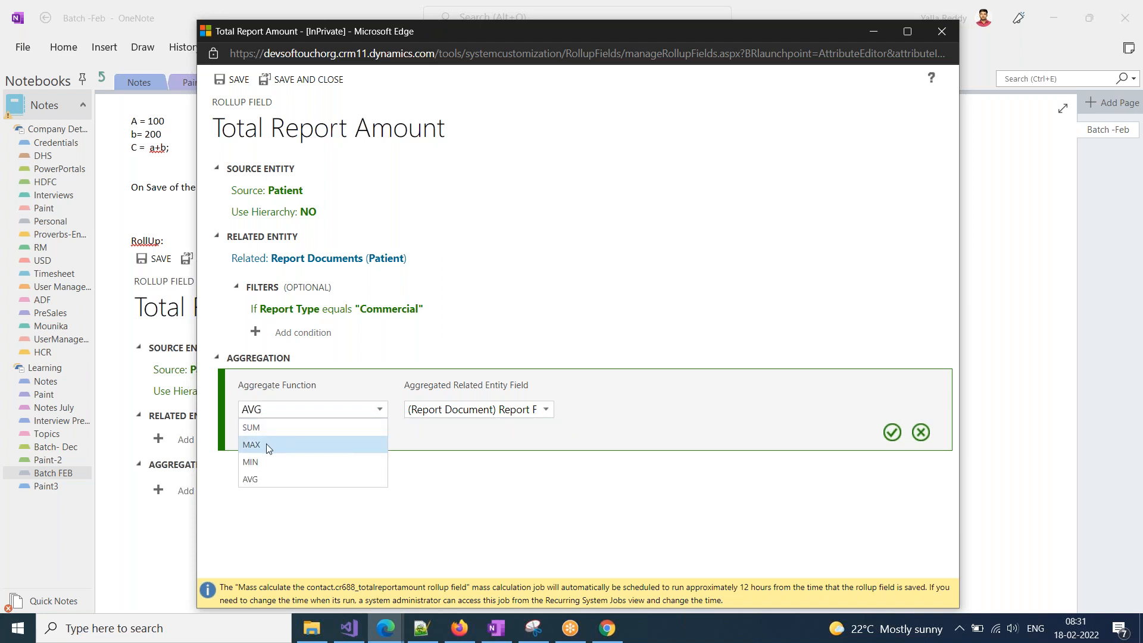
{"action": "left_click", "coordinate": [262, 427]}
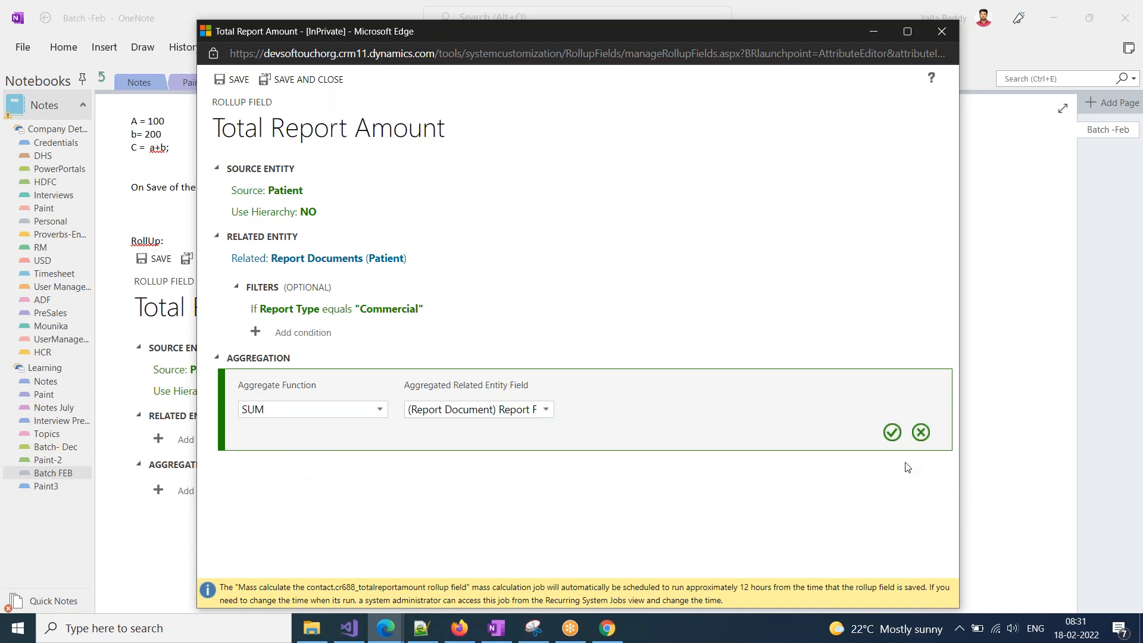
- Accept the SUM of Report Fees aggregation and save the rollup definition
{"action": "left_click", "coordinate": [891, 432]}
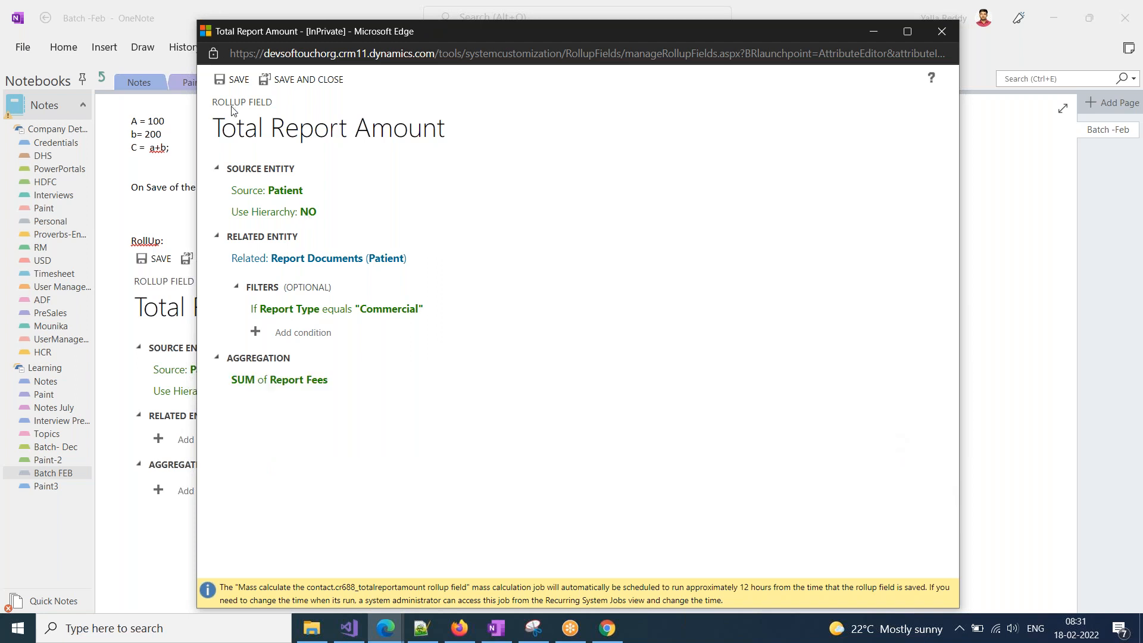
{"action": "left_click", "coordinate": [238, 81]}
- Copy the mass calculation job notice into the OneNote page below the rollup capture, and delete the pasted source link
{"action": "left_click_drag", "start_coordinate": [221, 589], "coordinate": [726, 600]}
{"action": "key", "text": "ctrl+c"}
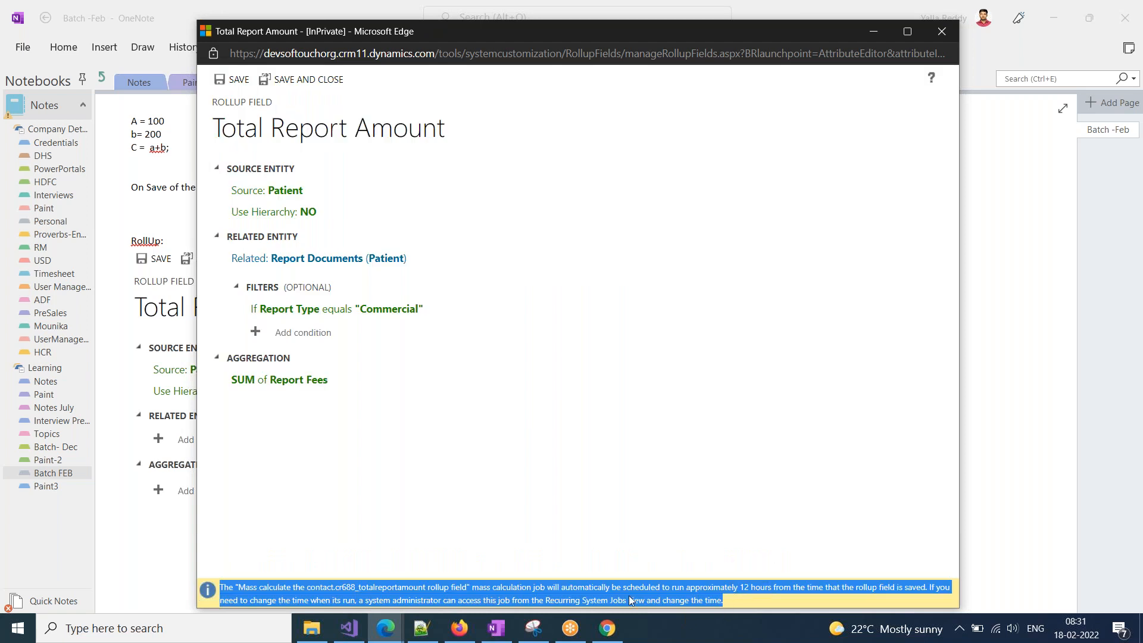
{"action": "left_click", "coordinate": [156, 517]}
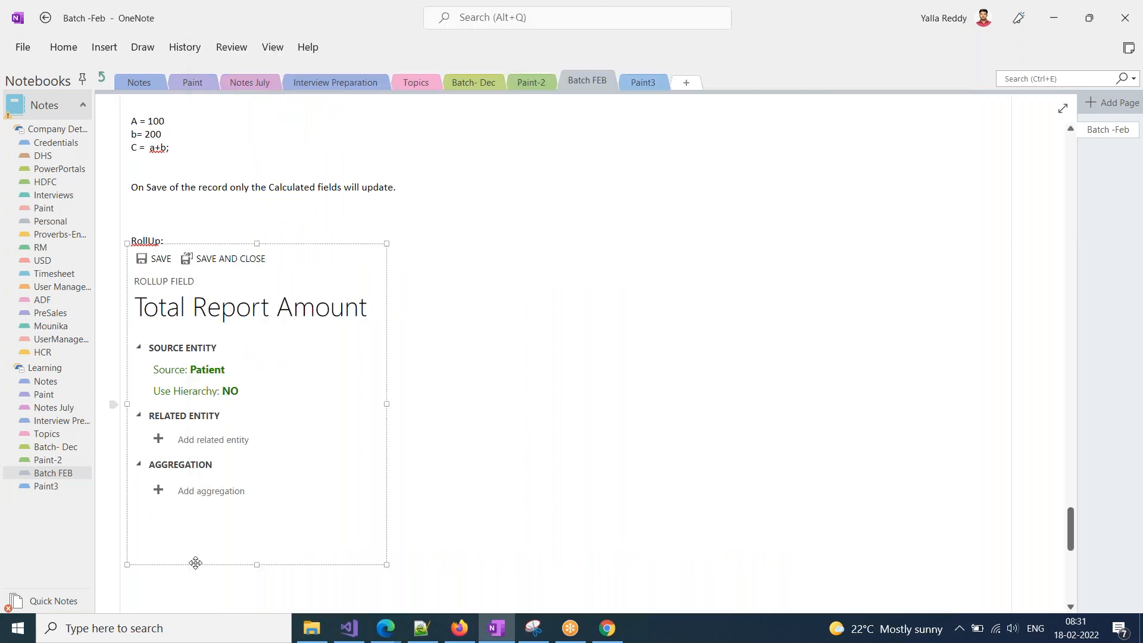
{"action": "left_click", "coordinate": [181, 578]}
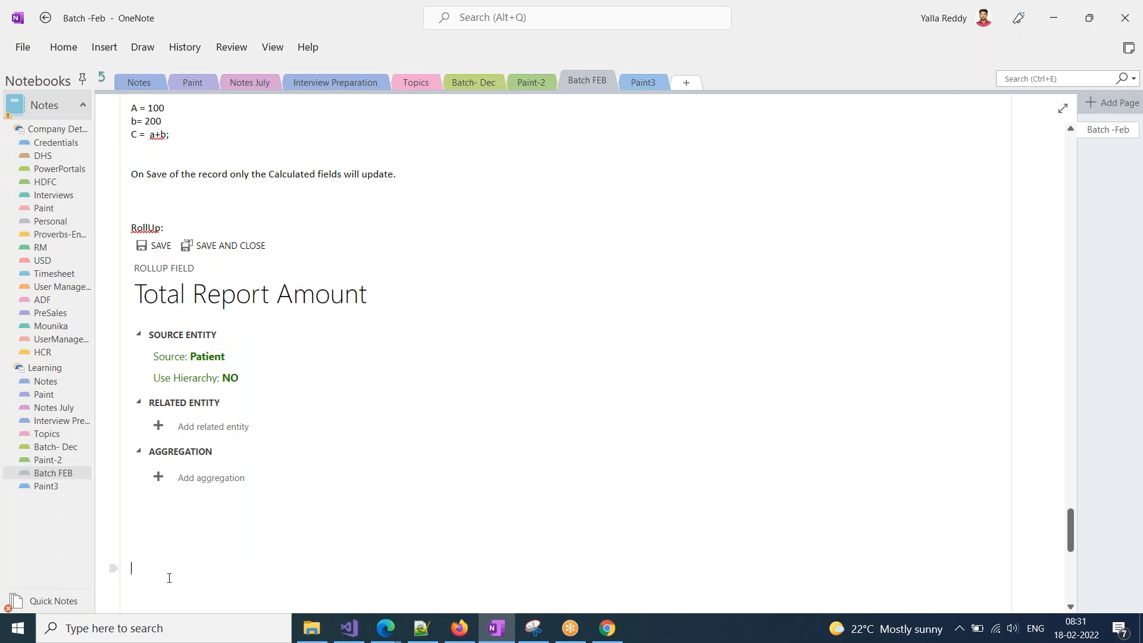
{"action": "key", "text": "ctrl+v"}
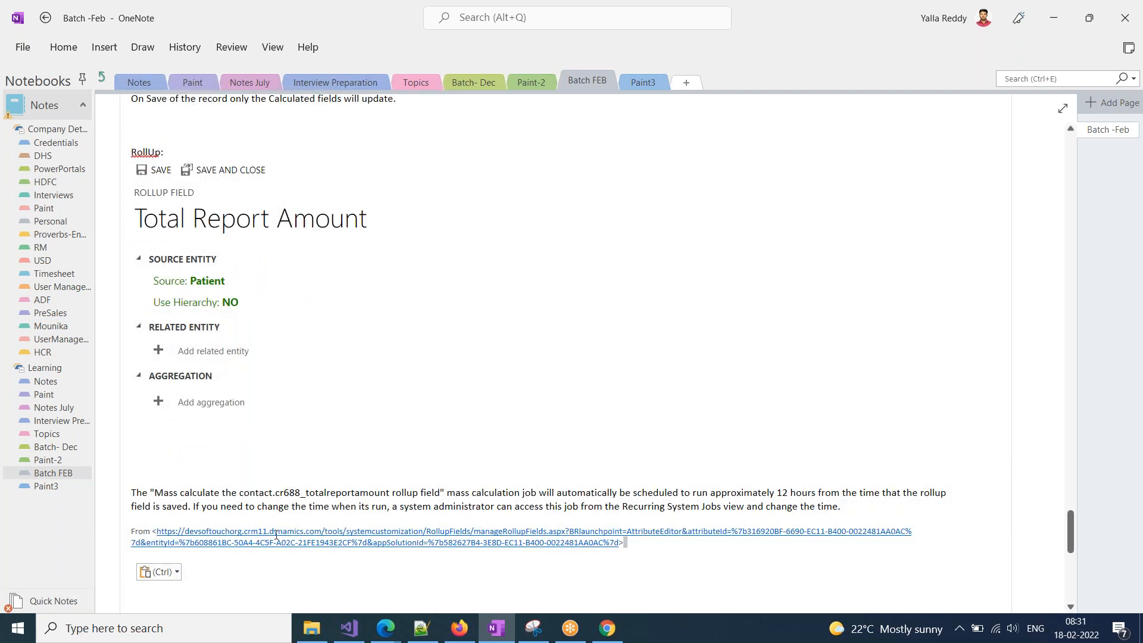
{"action": "triple_click", "coordinate": [275, 535]}
{"action": "key", "text": "BackSpace"}
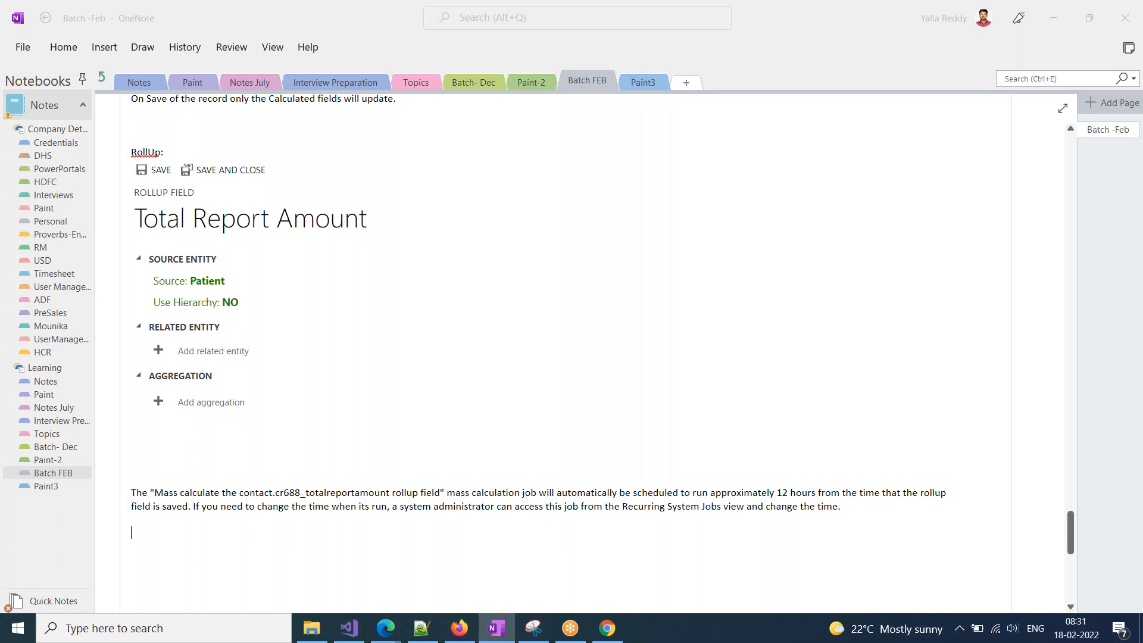
- Save and close the rollup definition, and close the Total Report Amount field window
{"action": "key", "text": "alt+Tab"}
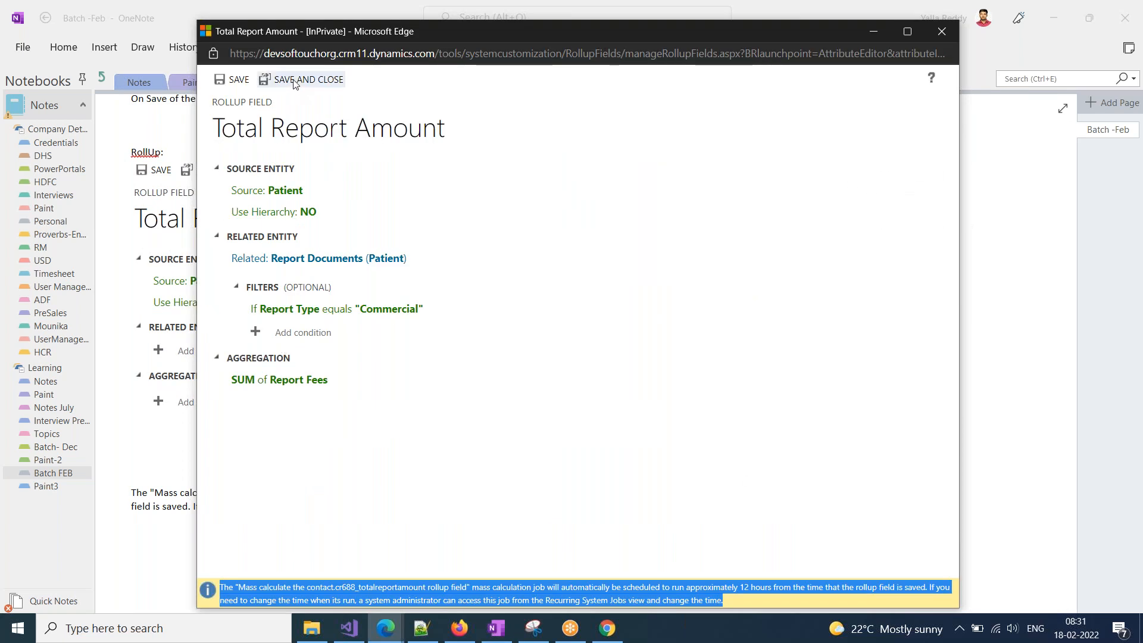
{"action": "left_click", "coordinate": [293, 82]}
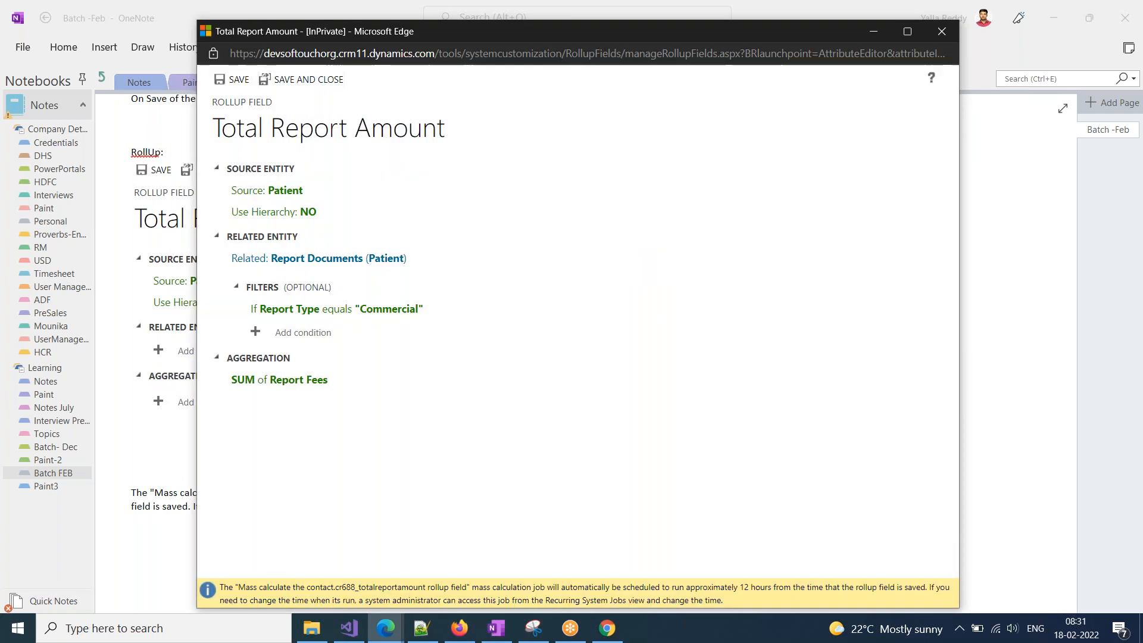
{"action": "mouse_move", "coordinate": [385, 632]}
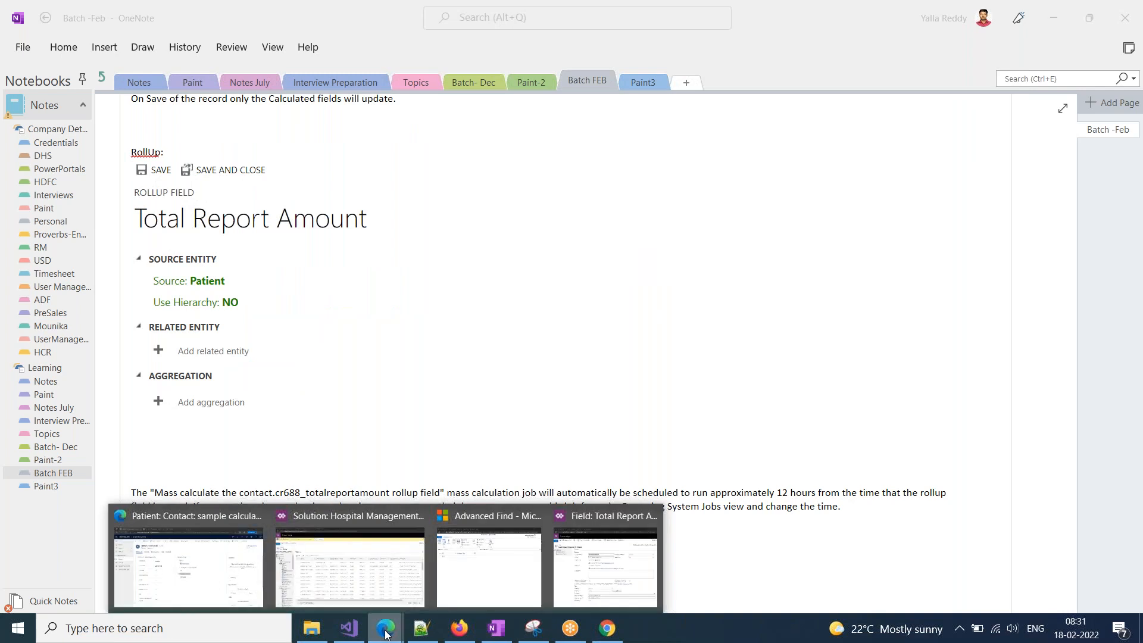
{"action": "left_click", "coordinate": [611, 573]}
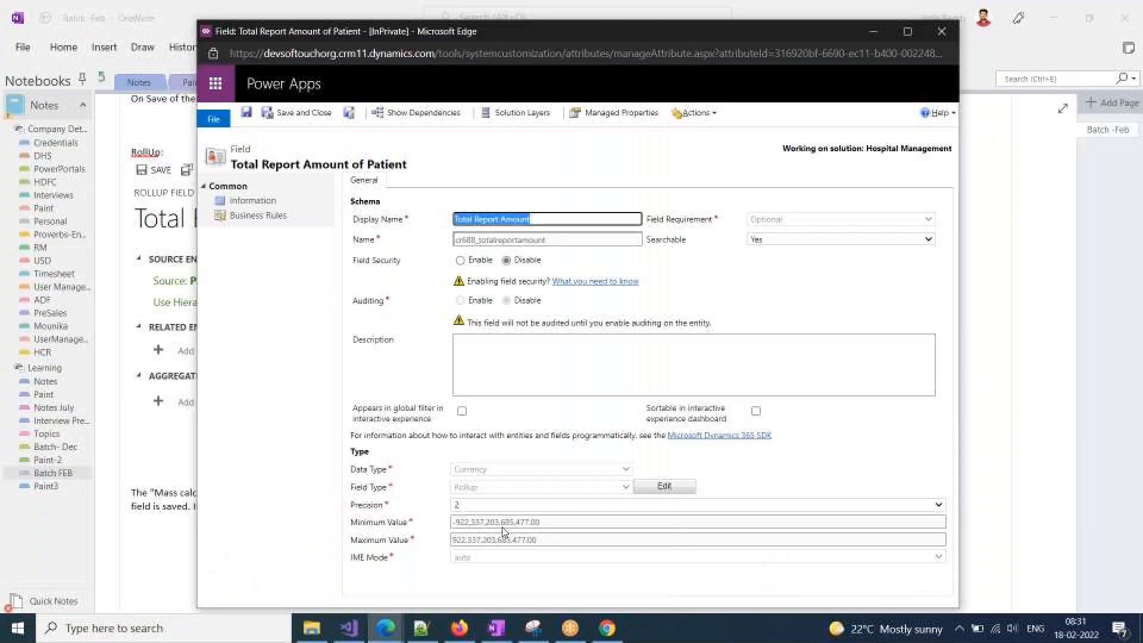
{"action": "key", "text": "alt+F4"}
- Switch to the Hospital Management solution window and open the Patient entity's main form named Contact for editing
{"action": "mouse_move", "coordinate": [385, 628]}
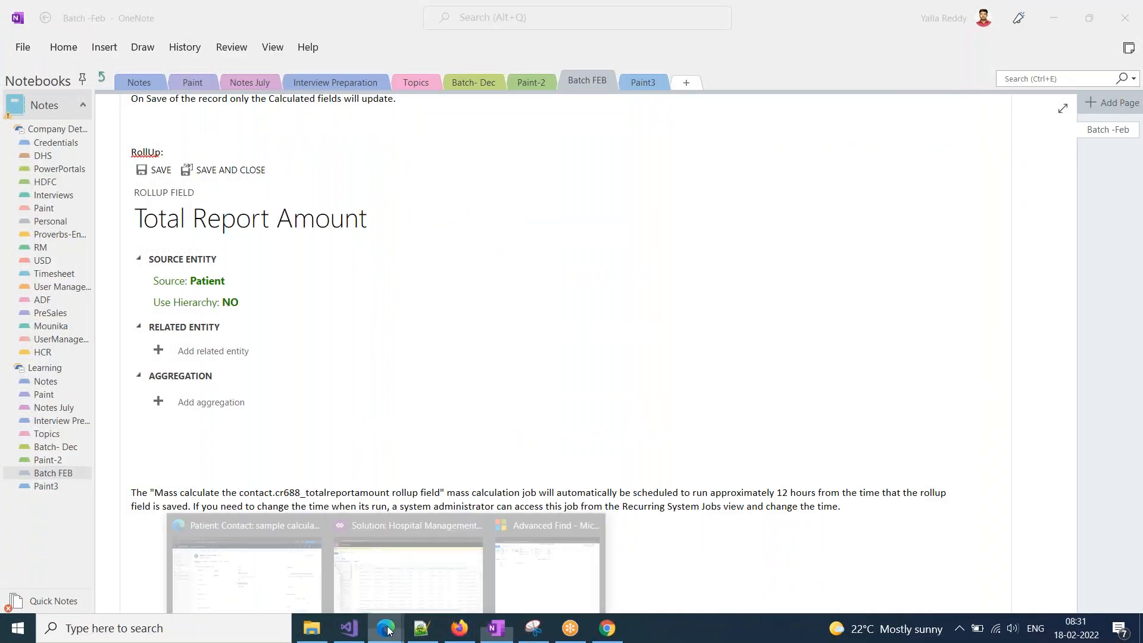
{"action": "left_click", "coordinate": [422, 575]}
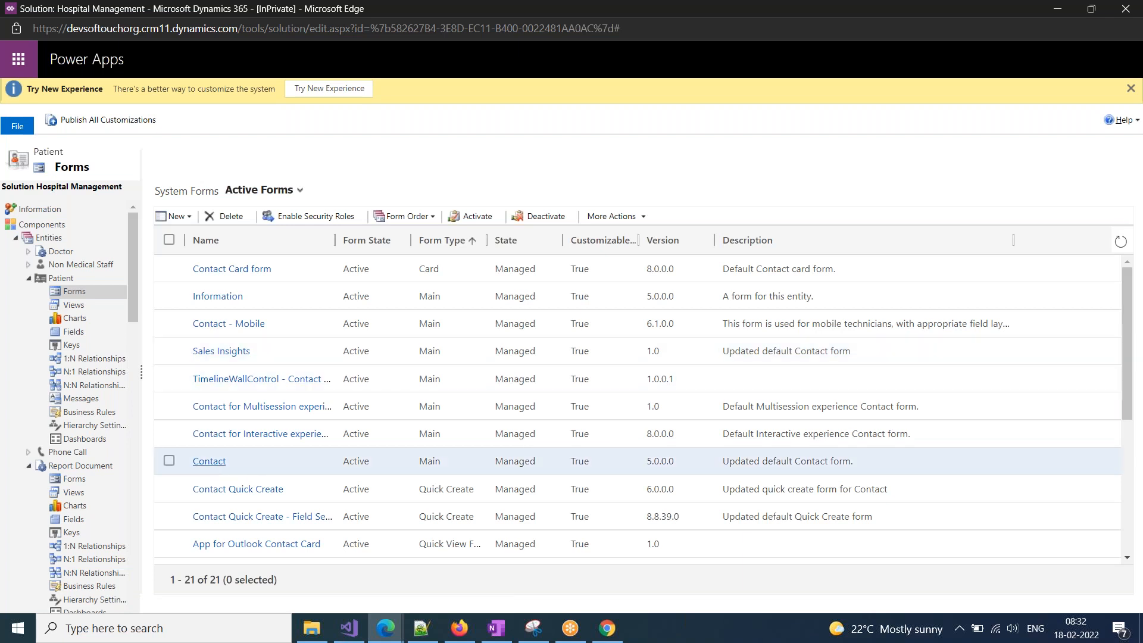
{"action": "left_click", "coordinate": [215, 464]}
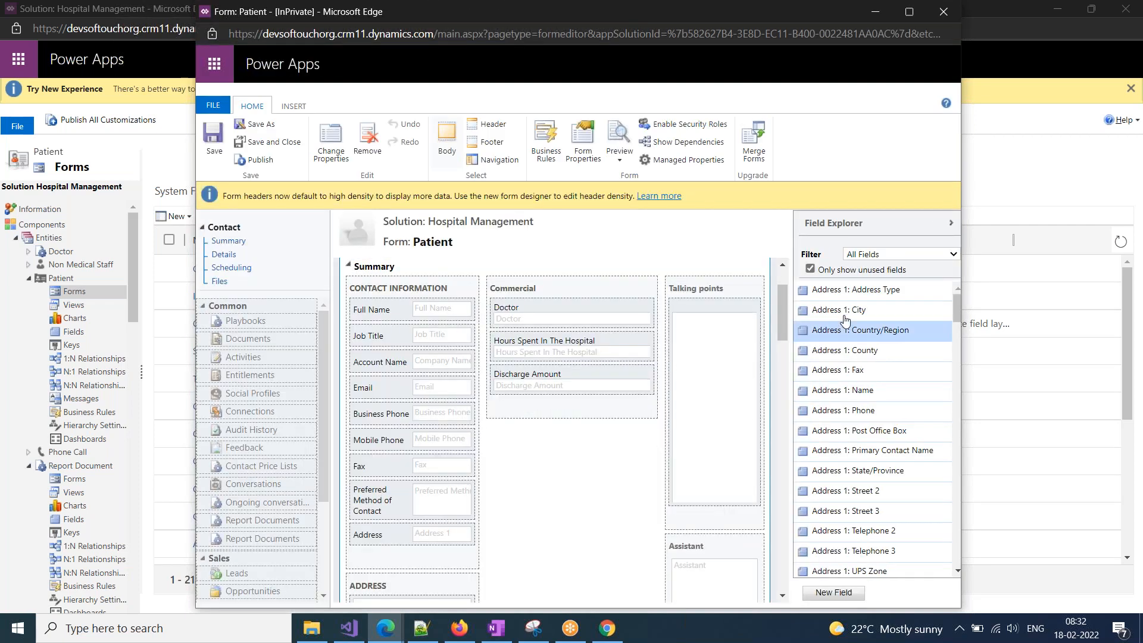
- Filter the available fields to custom fields, add Total Report Amount below Discharge Amount in the Commercial section, and publish the form
{"action": "left_click", "coordinate": [867, 254]}
{"action": "left_click", "coordinate": [863, 290]}
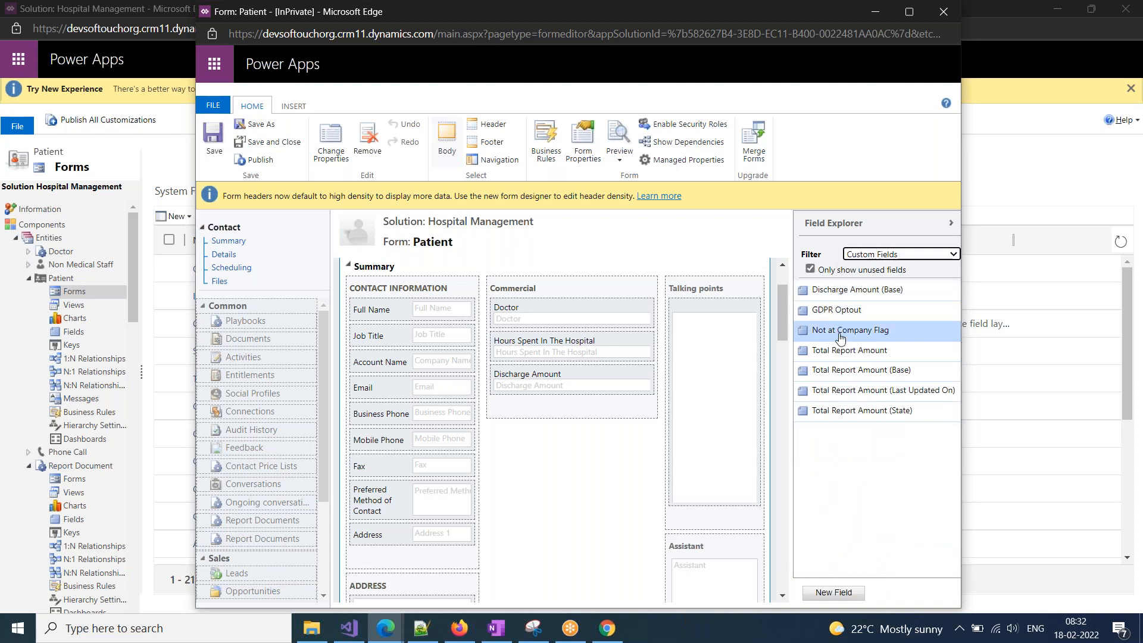
{"action": "left_click_drag", "start_coordinate": [843, 352], "coordinate": [555, 397]}
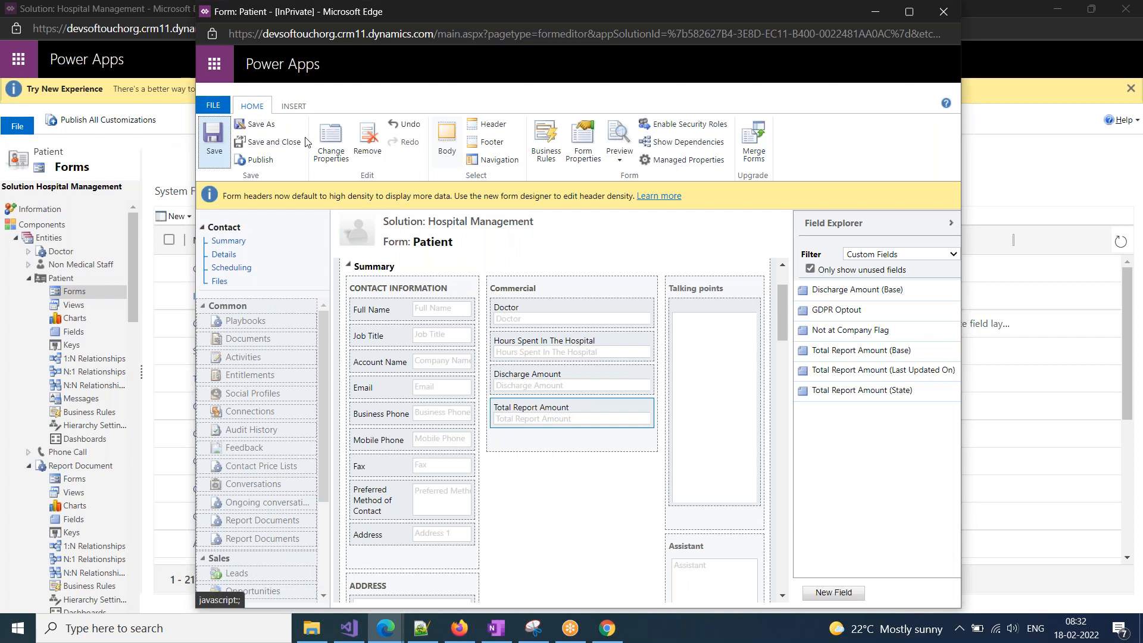
{"action": "left_click", "coordinate": [260, 162]}
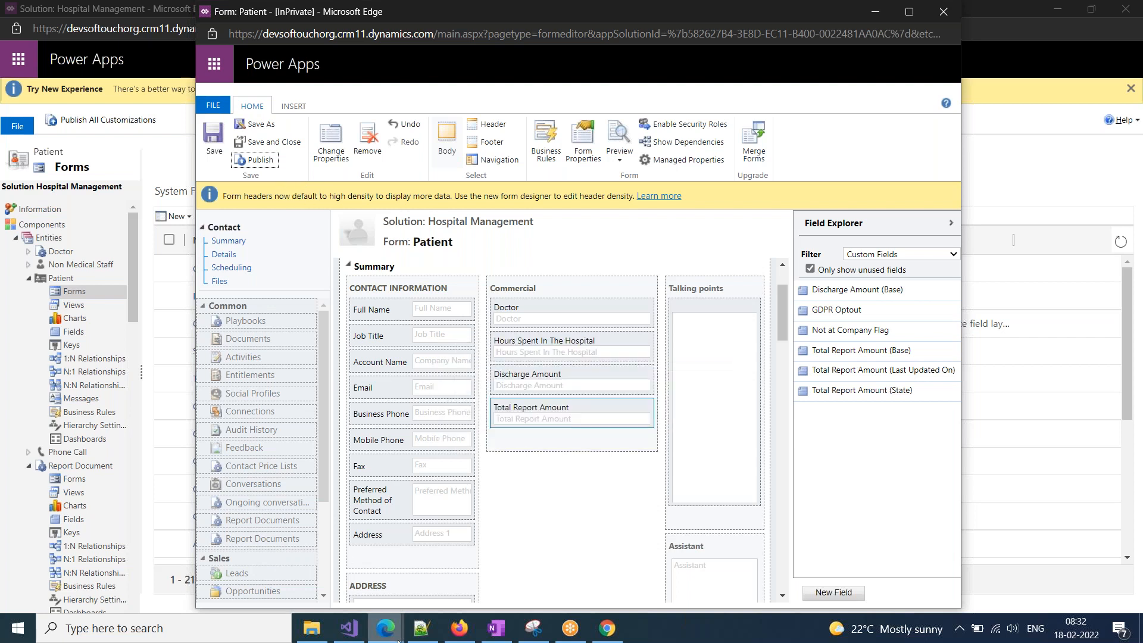
- Switch to the sample calculated2 patient record, reload it, and open its related Report Documents
{"action": "left_click", "coordinate": [189, 560]}
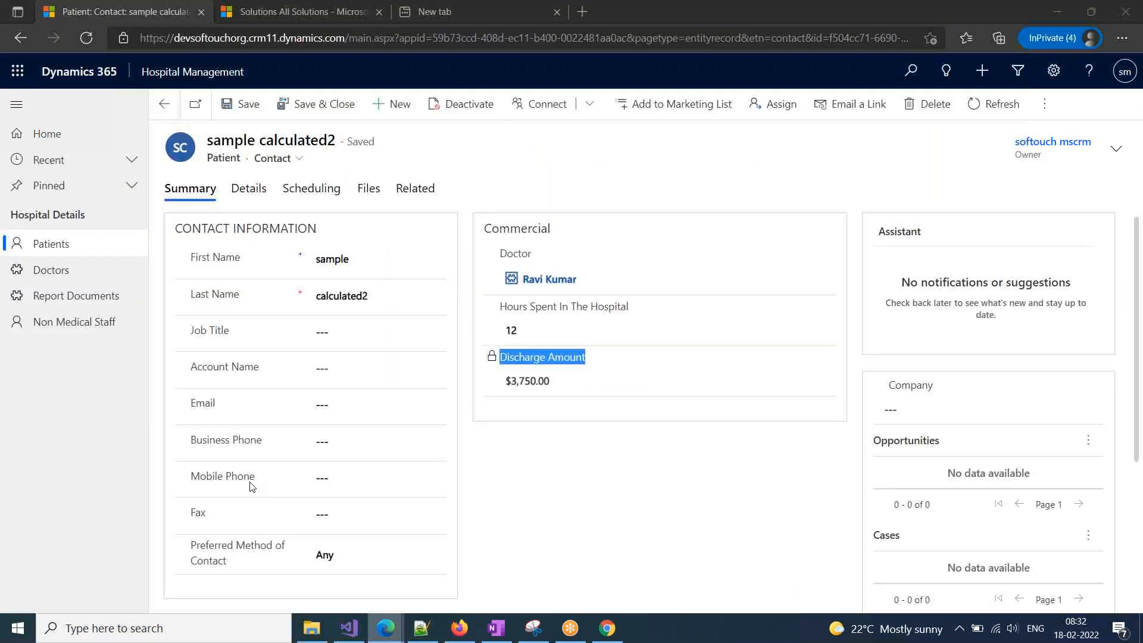
{"action": "key", "text": "F5"}
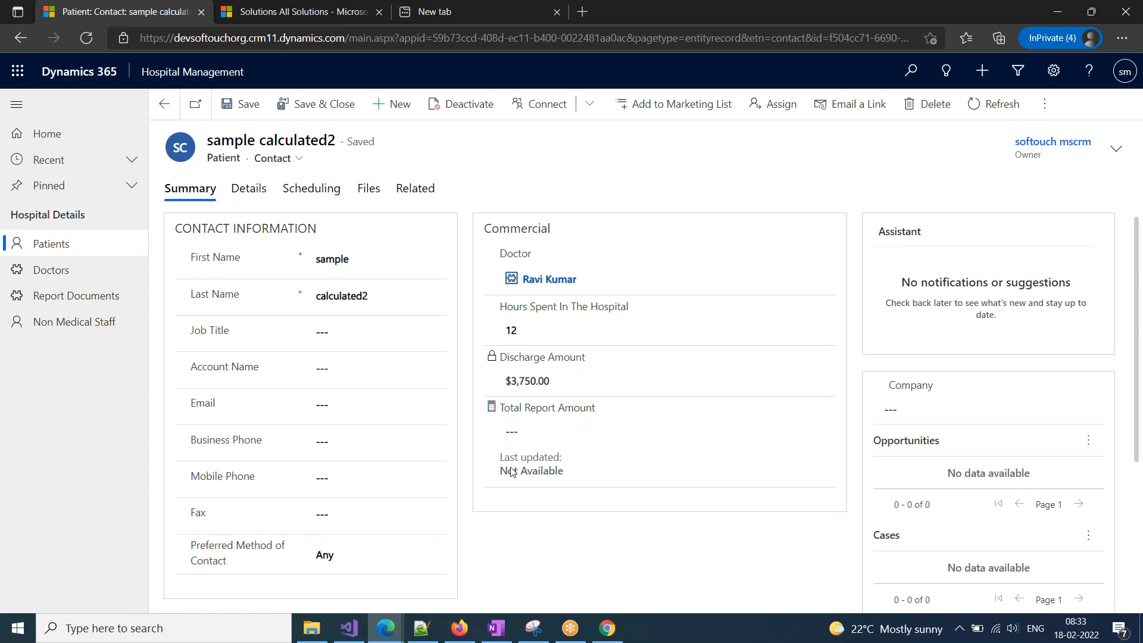
{"action": "left_click", "coordinate": [415, 190]}
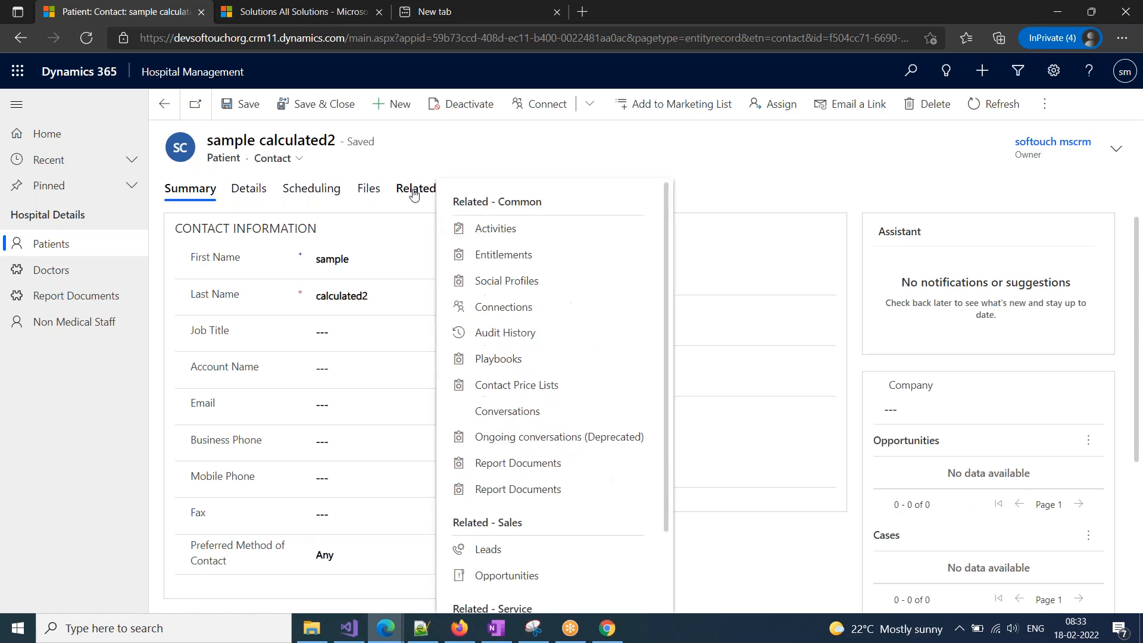
{"action": "left_click", "coordinate": [508, 467]}
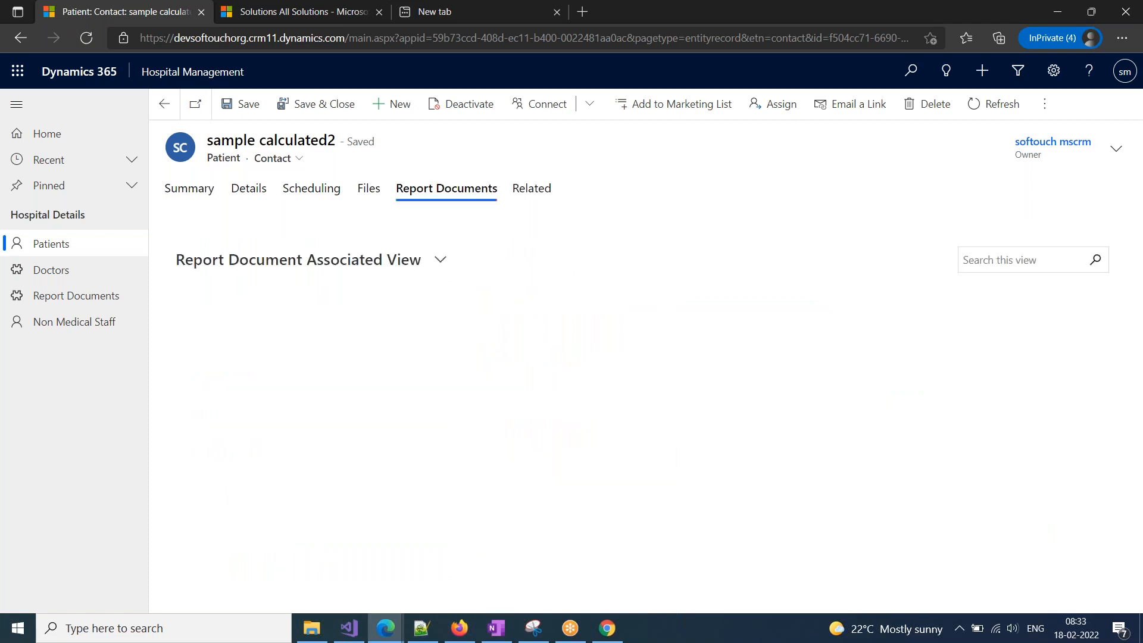
- Create a report document named CBP for the patient with report type Commercial and report fees of 1,200, and save and close it
{"action": "left_click", "coordinate": [350, 238]}
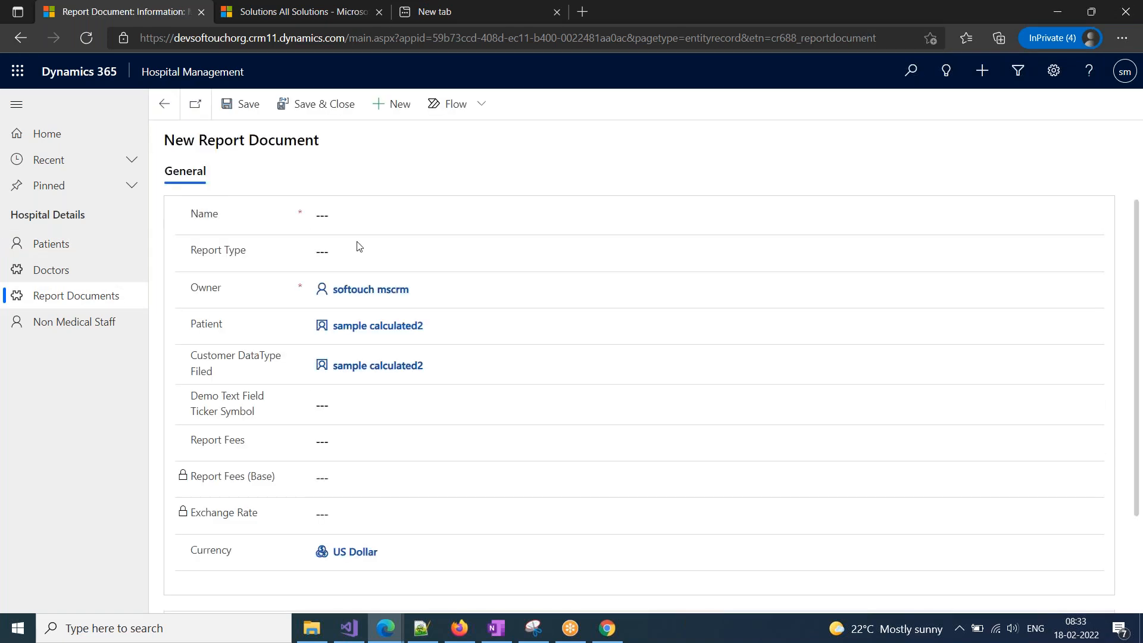
{"action": "left_click", "coordinate": [350, 212]}
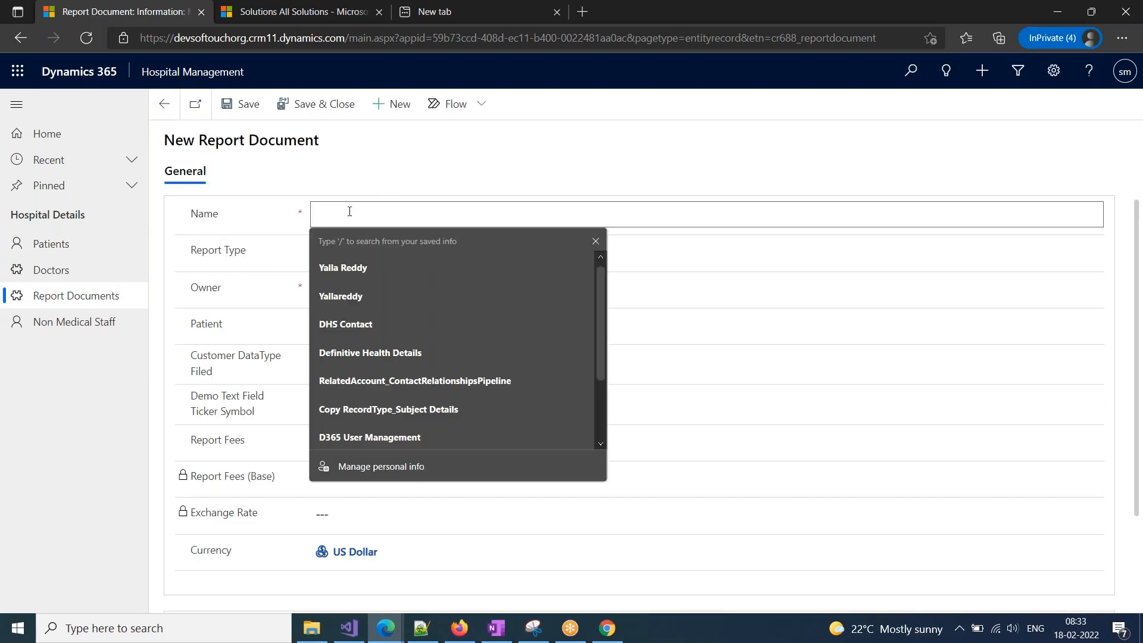
{"action": "type", "text": "CBP"}
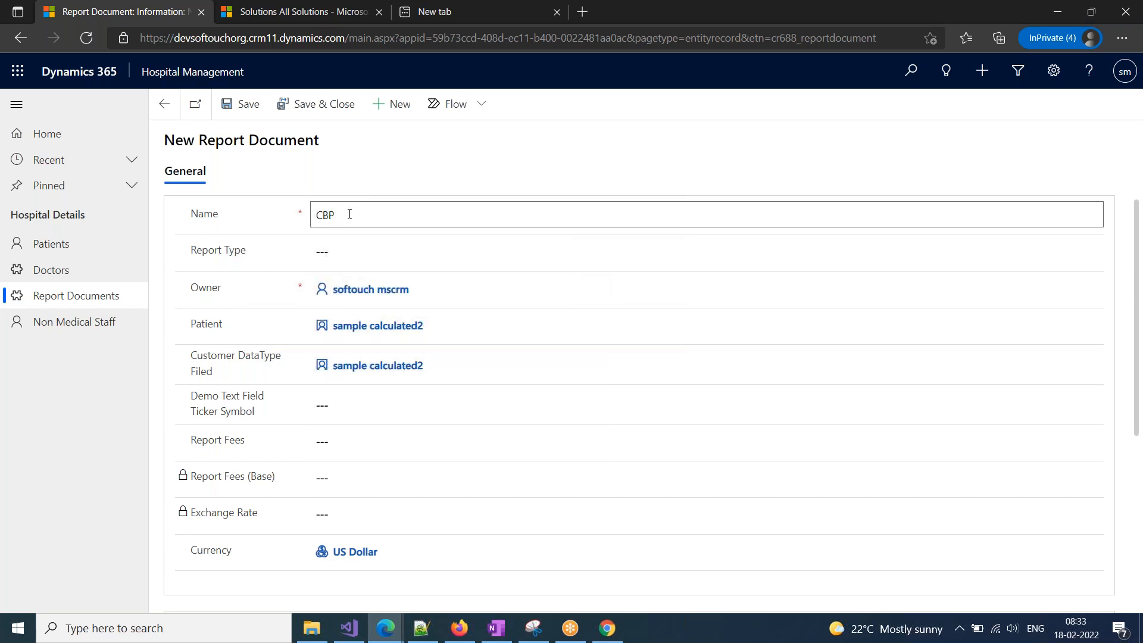
{"action": "left_click", "coordinate": [350, 253]}
{"action": "left_click", "coordinate": [350, 288]}
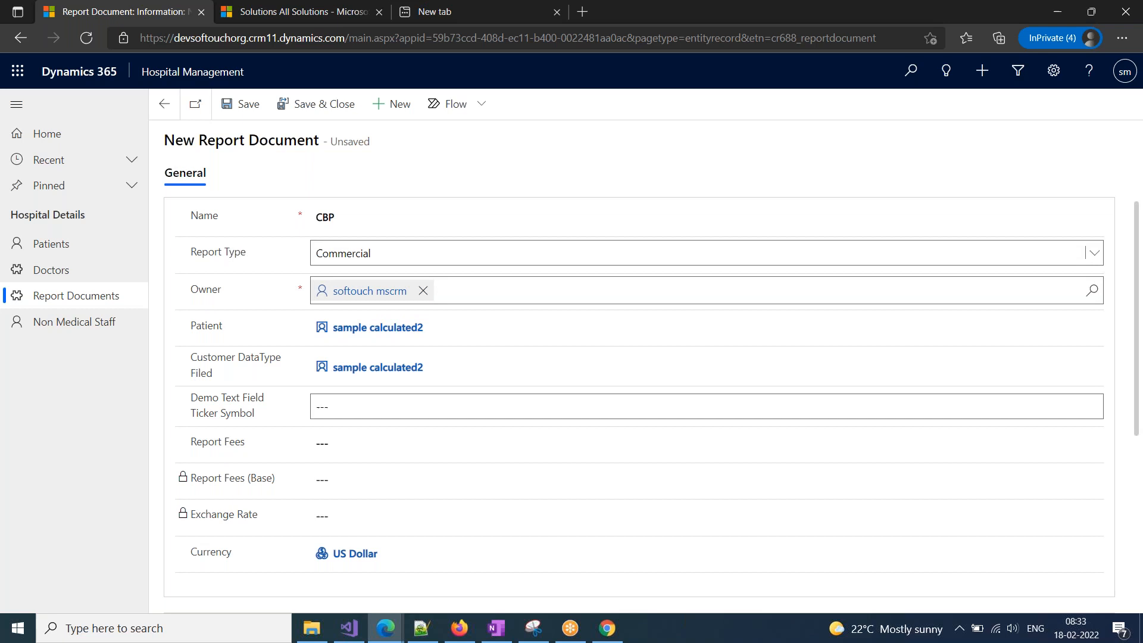
{"action": "left_click", "coordinate": [347, 452]}
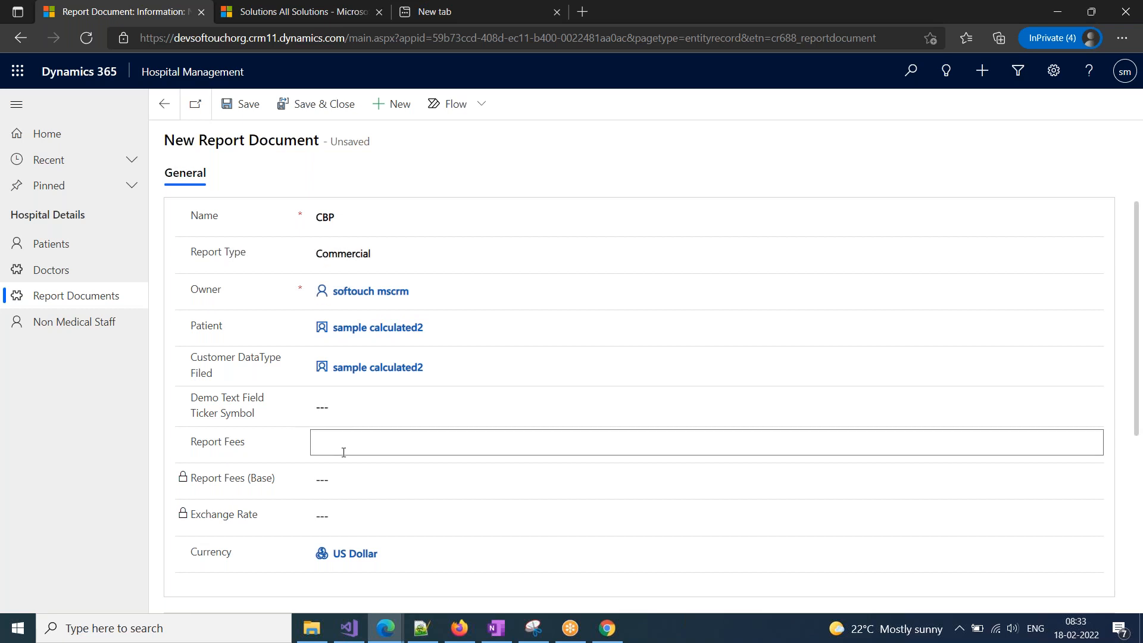
{"action": "type", "text": "1,200"}
{"action": "left_click", "coordinate": [334, 116]}
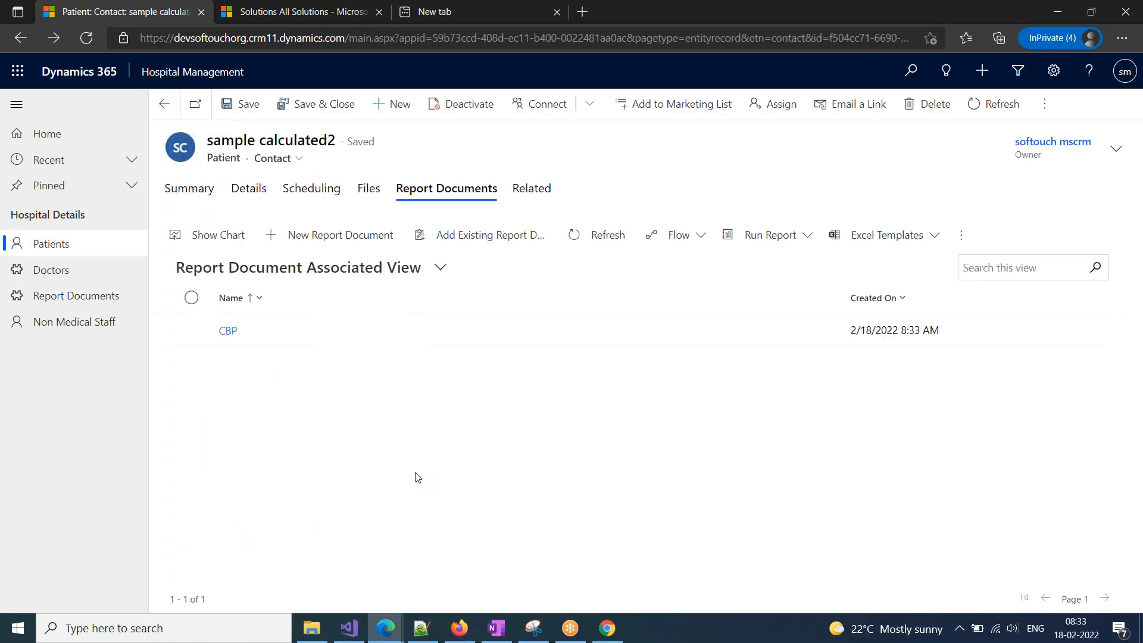
- Add a report document named XRAY with report type Non Commercial and report fees of 120, and save and close it
{"action": "left_click", "coordinate": [306, 232]}
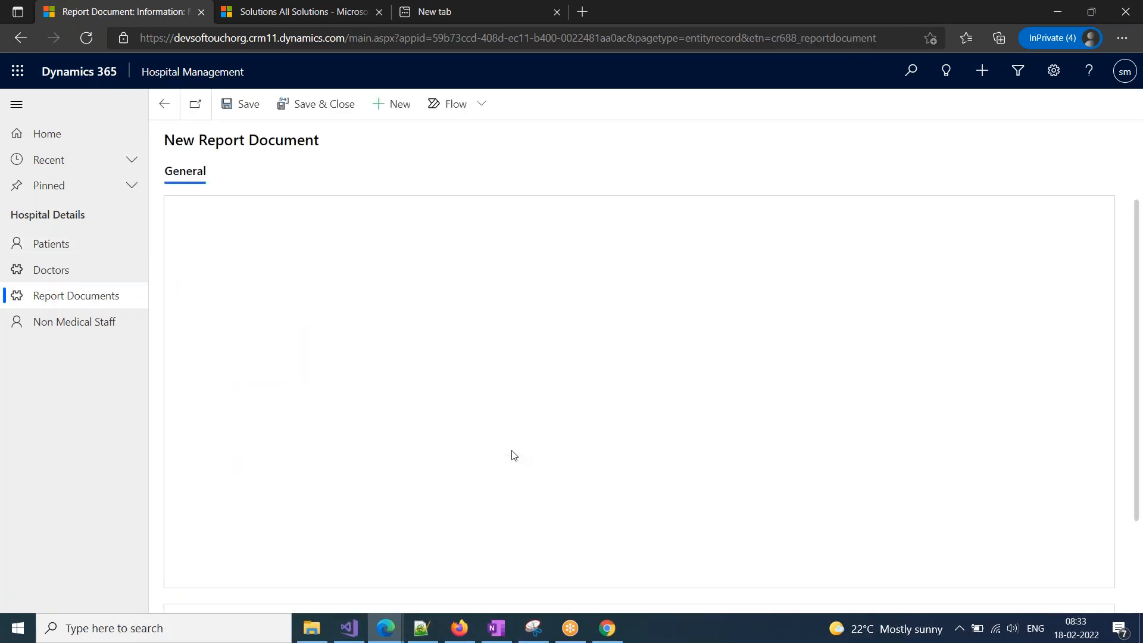
{"action": "left_click", "coordinate": [357, 216]}
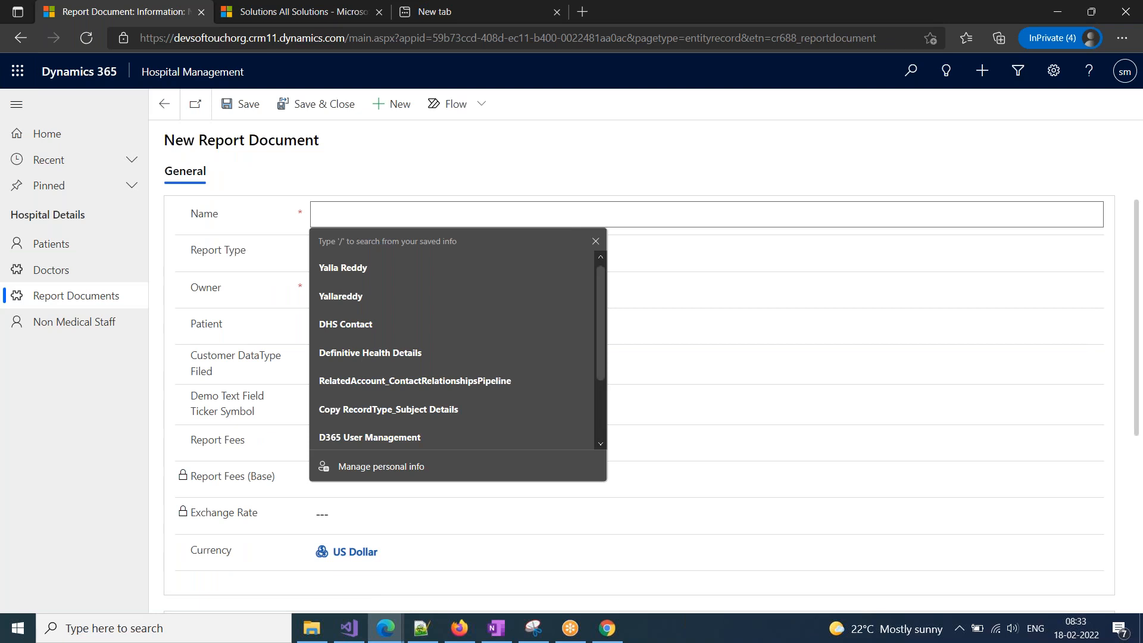
{"action": "key", "text": "Escape"}
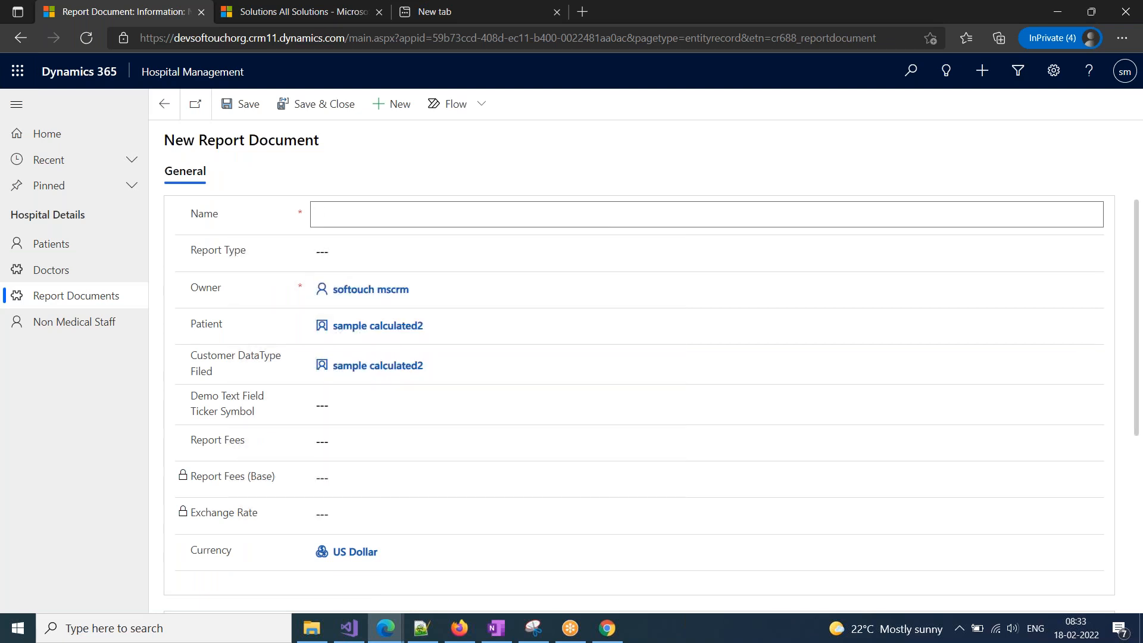
{"action": "type", "text": "XRAY"}
{"action": "left_click", "coordinate": [339, 262]}
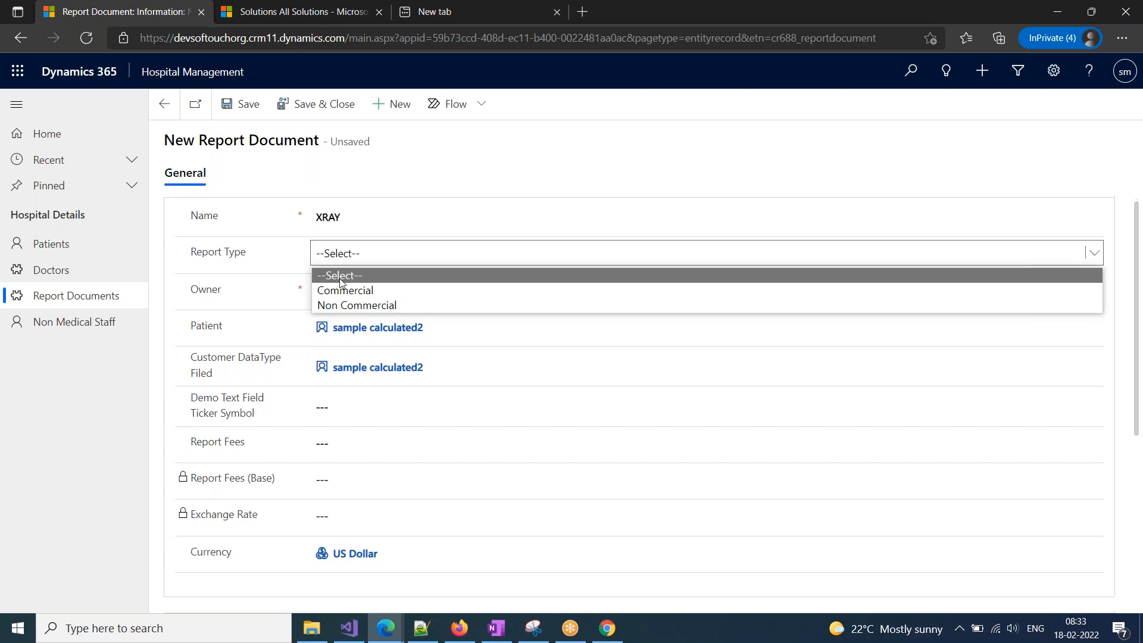
{"action": "left_click", "coordinate": [344, 290]}
{"action": "left_click", "coordinate": [349, 259]}
{"action": "left_click", "coordinate": [344, 305]}
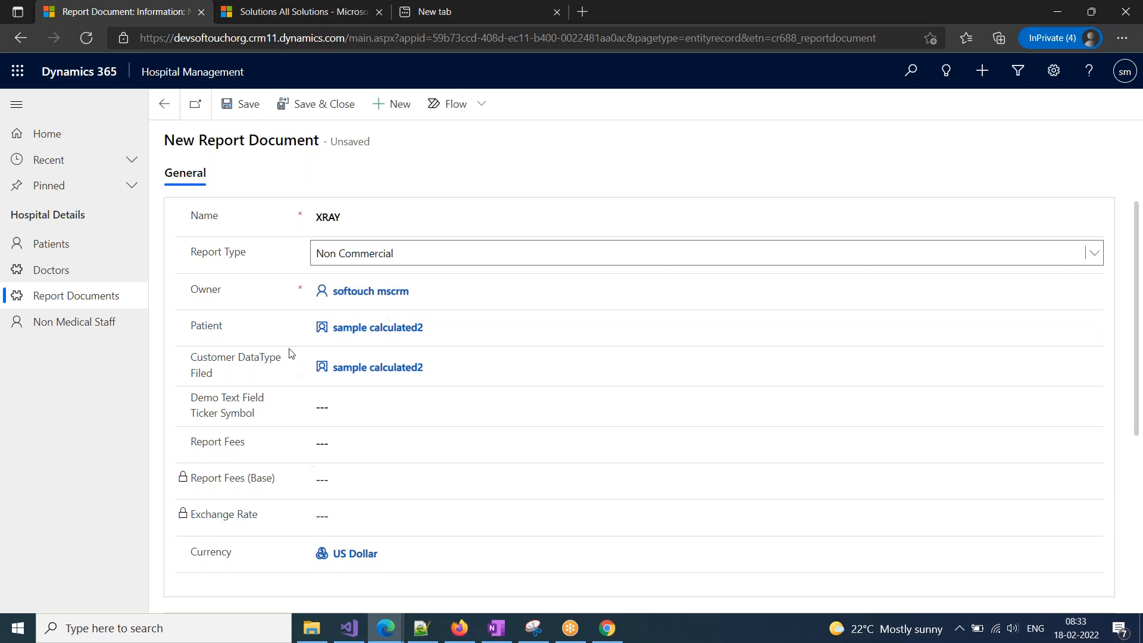
{"action": "left_click", "coordinate": [335, 444]}
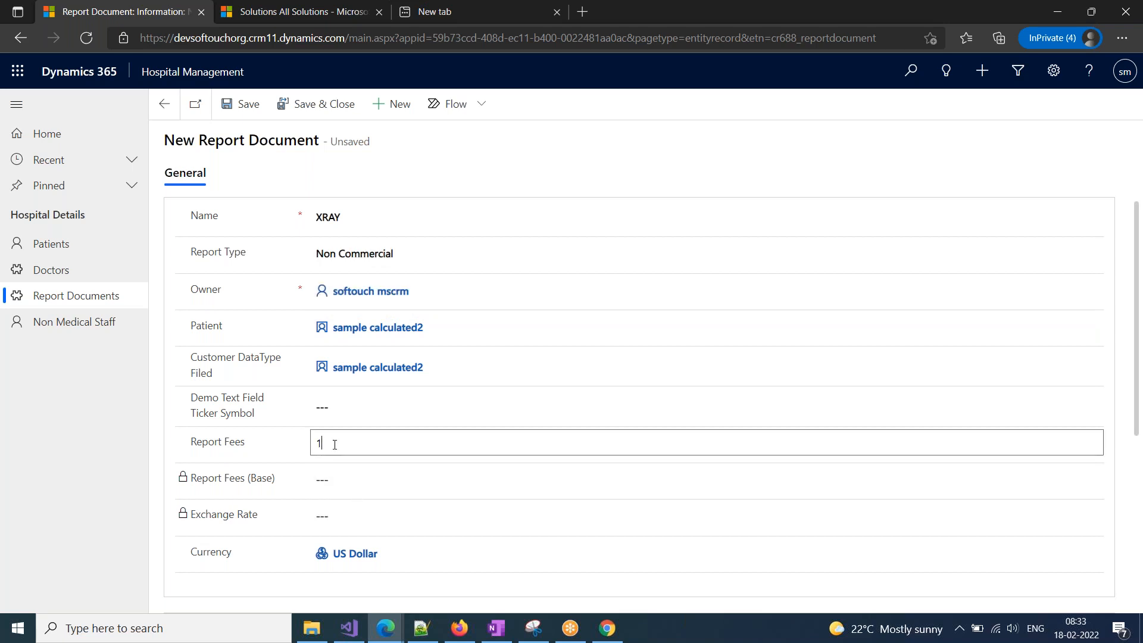
{"action": "type", "text": "120"}
{"action": "left_click", "coordinate": [303, 104]}
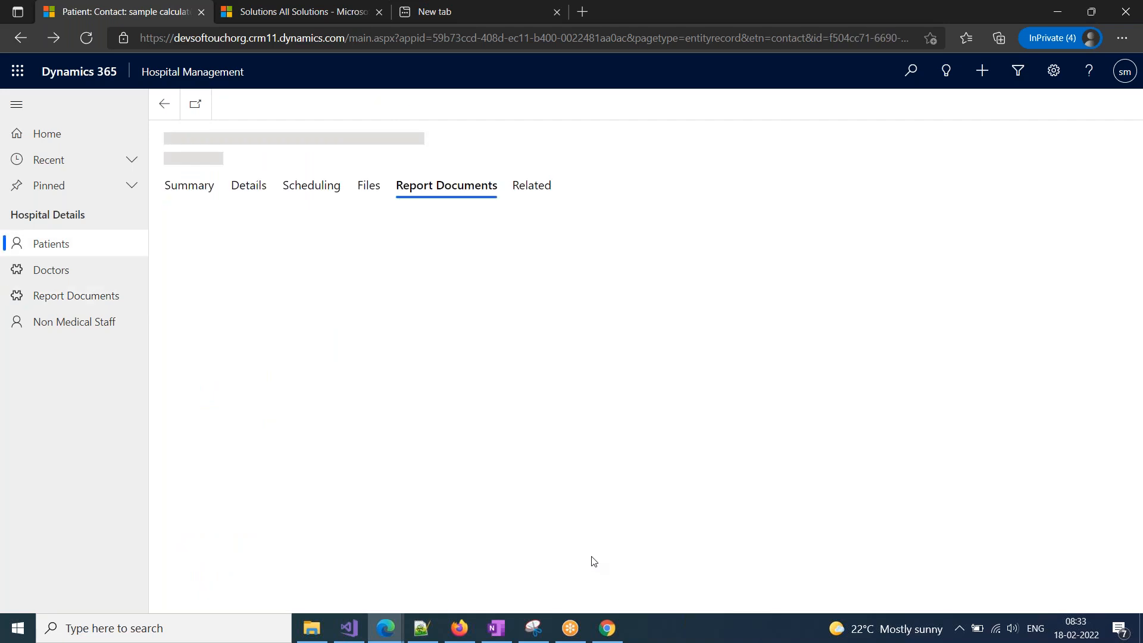
- Add a report document named PRC with report type Commercial and report fees of 1000, save and close it, and return to the patient's summary
{"action": "left_click", "coordinate": [301, 232]}
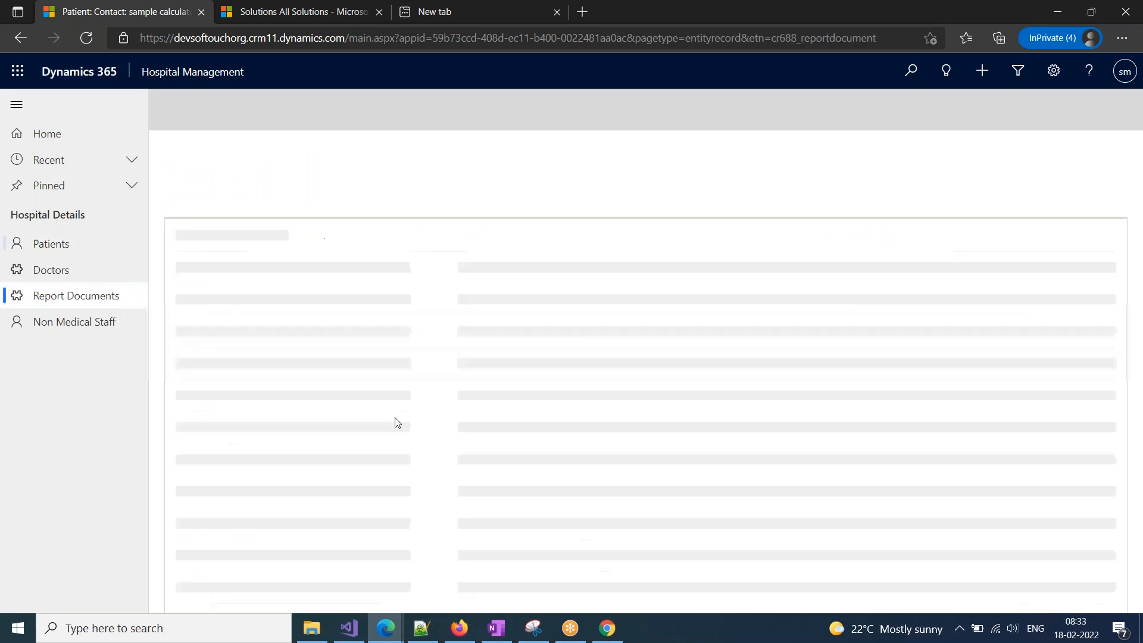
{"action": "left_click", "coordinate": [364, 219]}
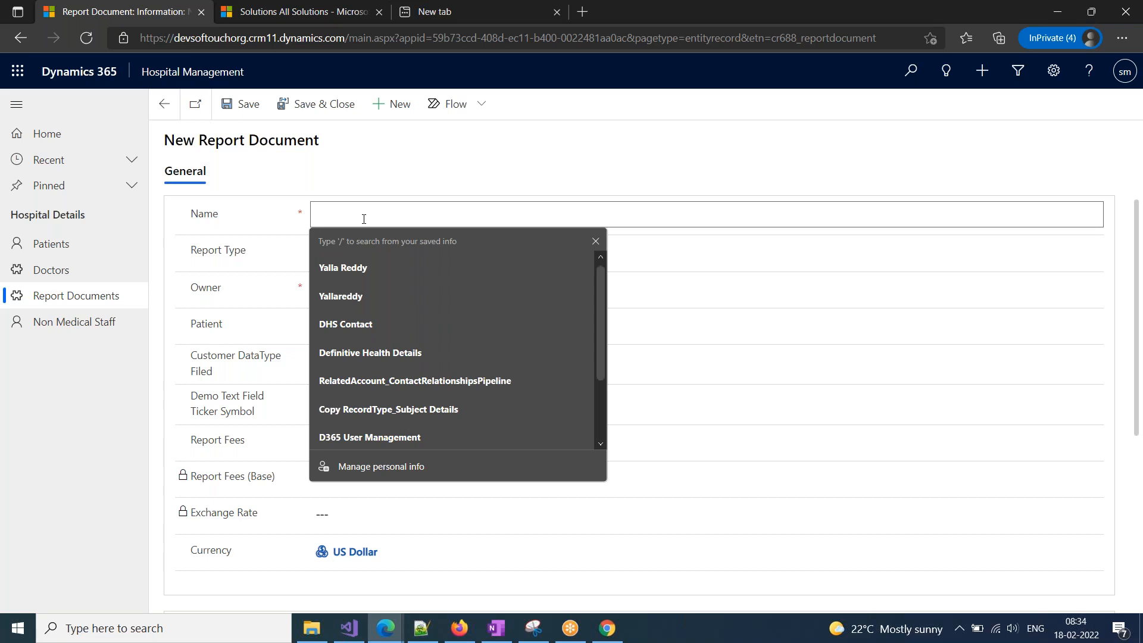
{"action": "type", "text": "PRC"}
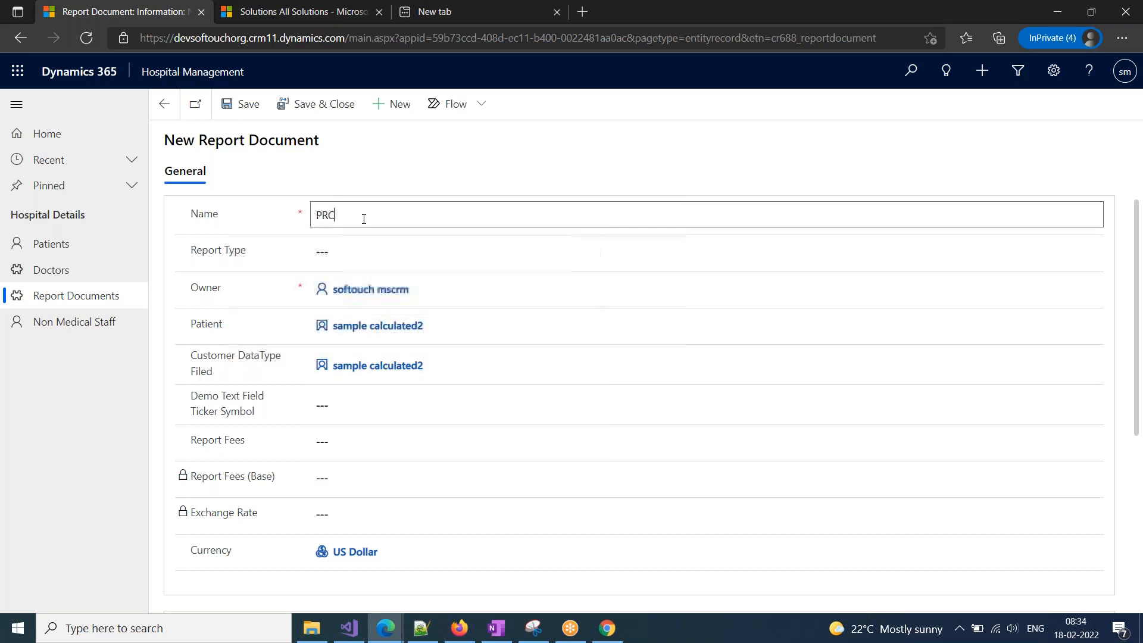
{"action": "left_click", "coordinate": [354, 253]}
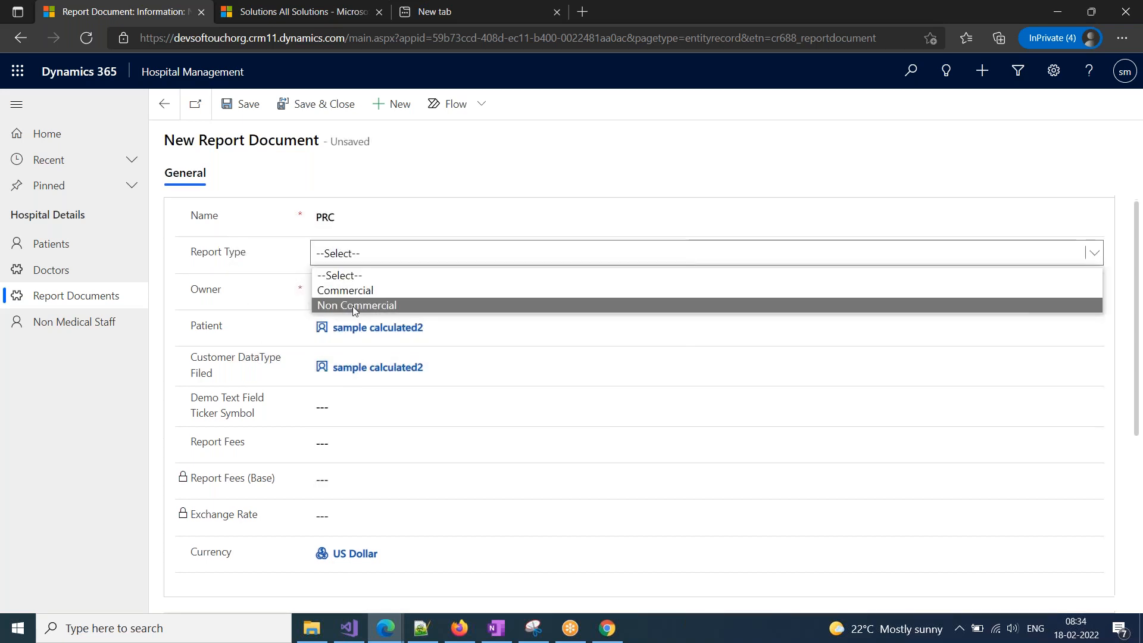
{"action": "left_click", "coordinate": [351, 290]}
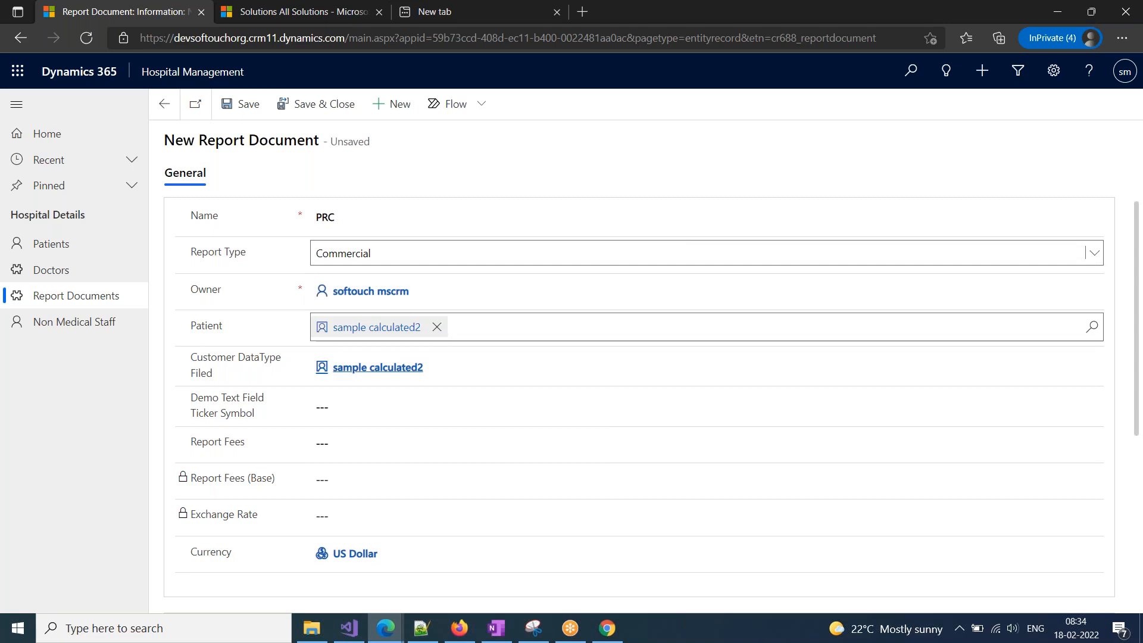
{"action": "left_click", "coordinate": [342, 444]}
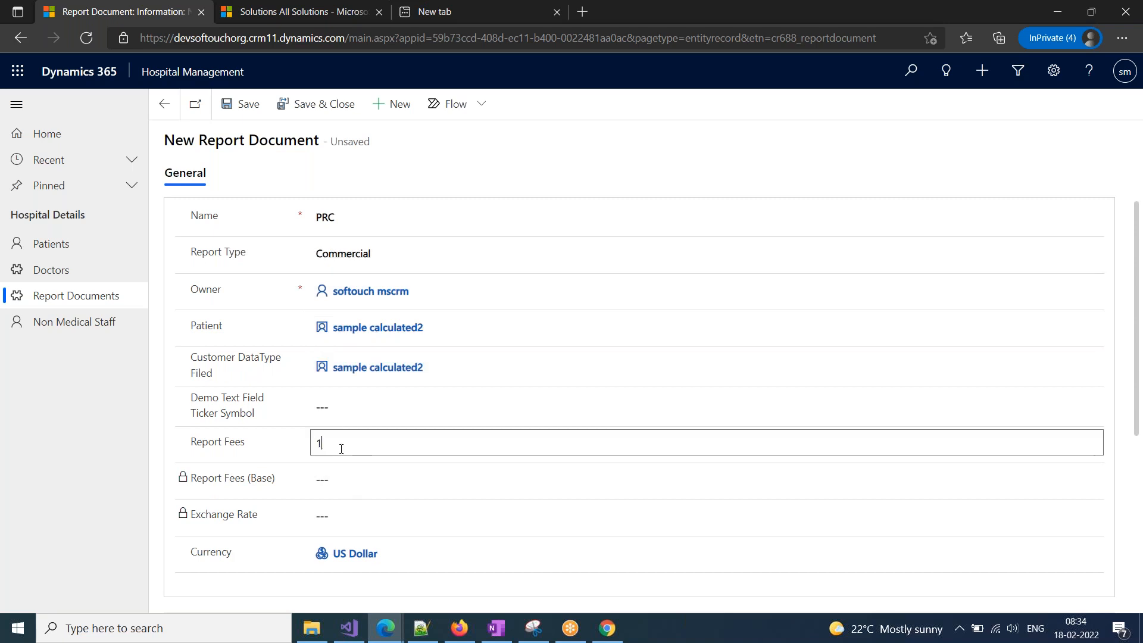
{"action": "type", "text": "1000"}
{"action": "left_click", "coordinate": [218, 459]}
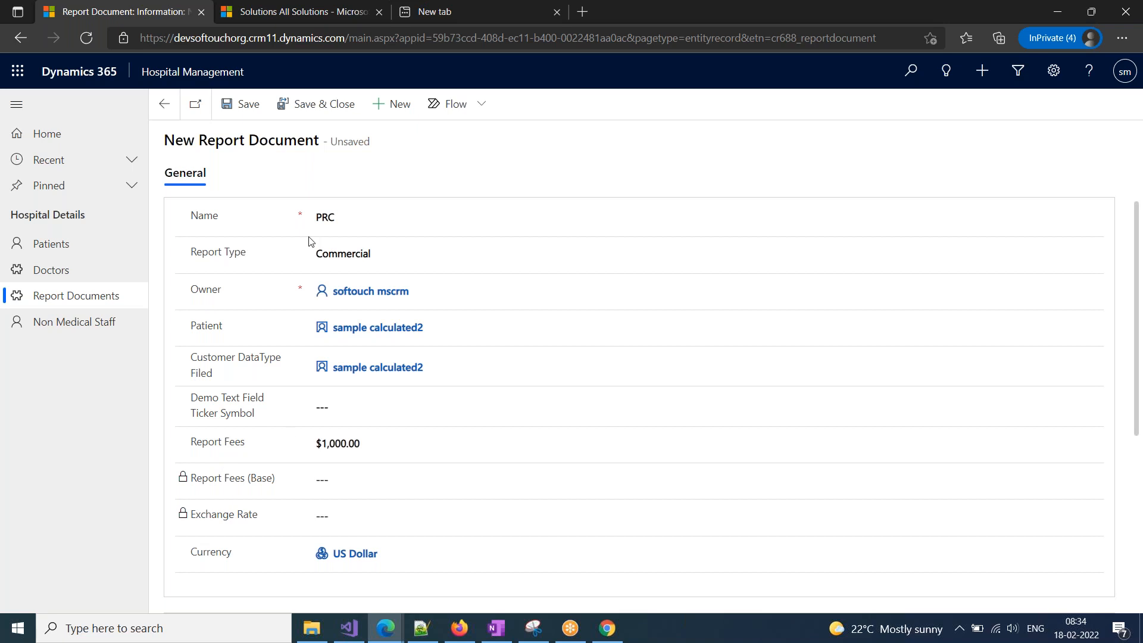
{"action": "left_click", "coordinate": [286, 113]}
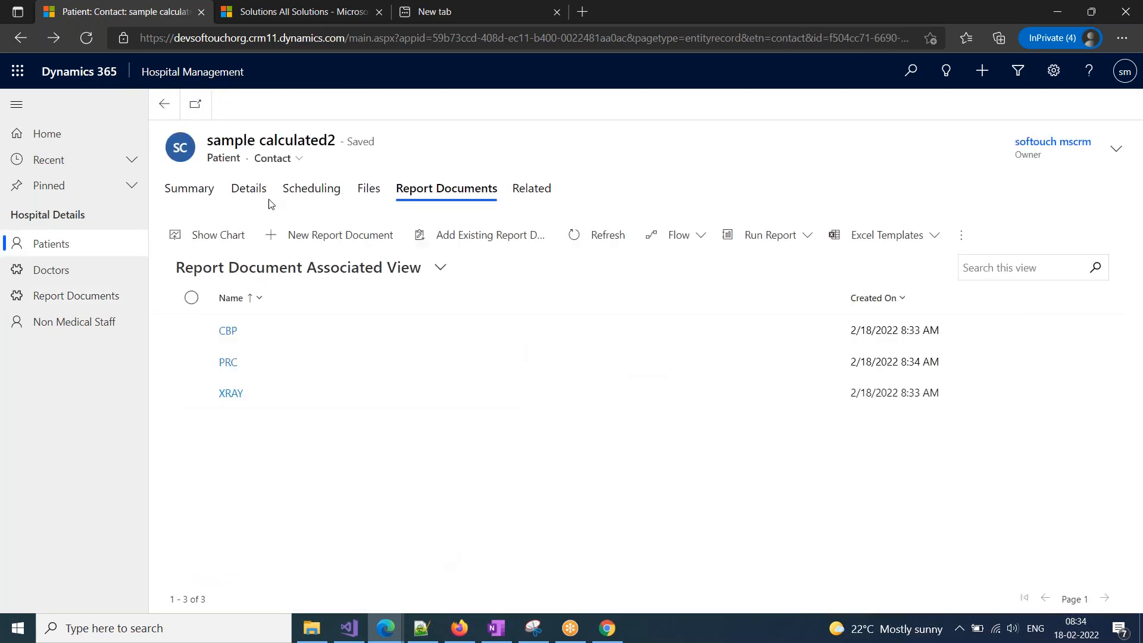
{"action": "left_click", "coordinate": [206, 193]}
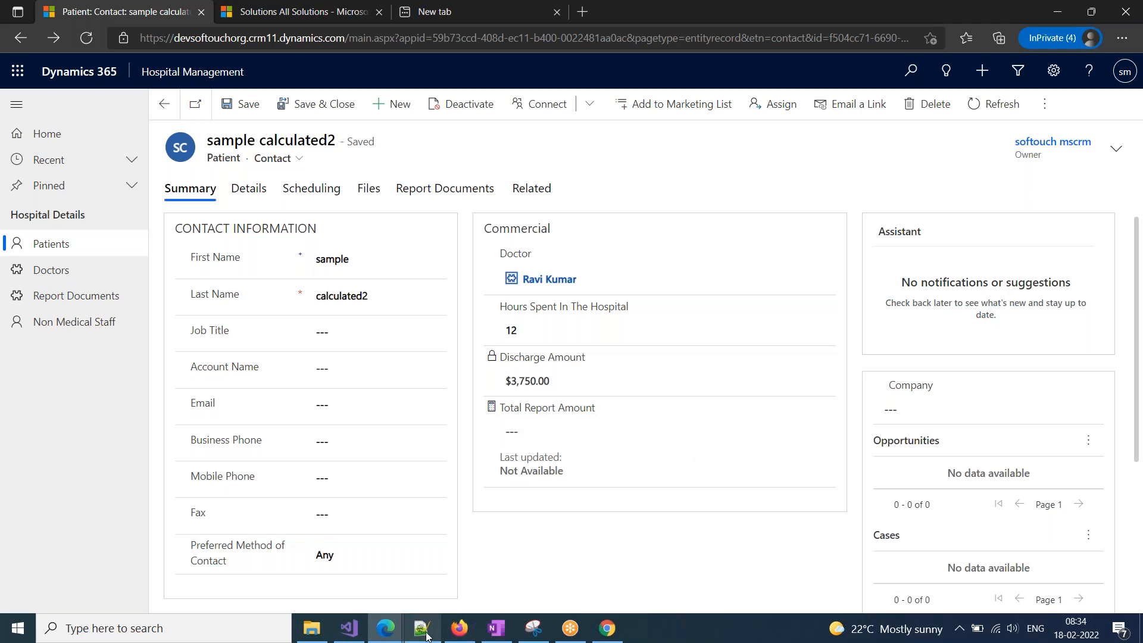
- Switch to OneNote, add the heading "Trigger:" above the mass calculation job notice, and select the notice's 12-hour interval
{"action": "left_click", "coordinate": [494, 629]}
{"action": "left_click", "coordinate": [128, 467]}
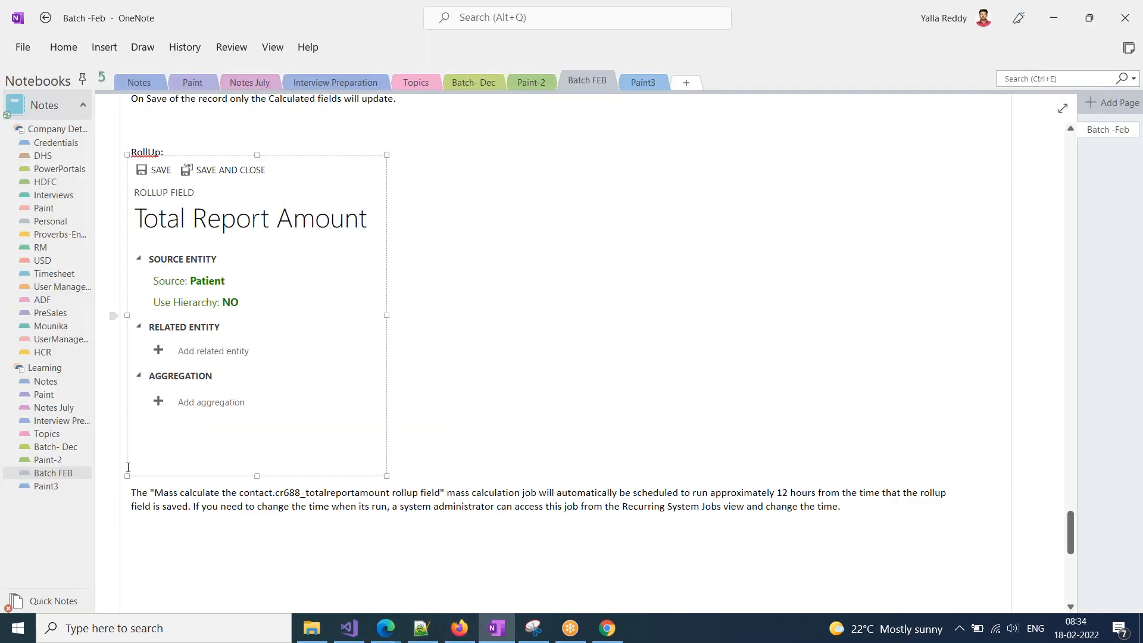
{"action": "left_click", "coordinate": [413, 465]}
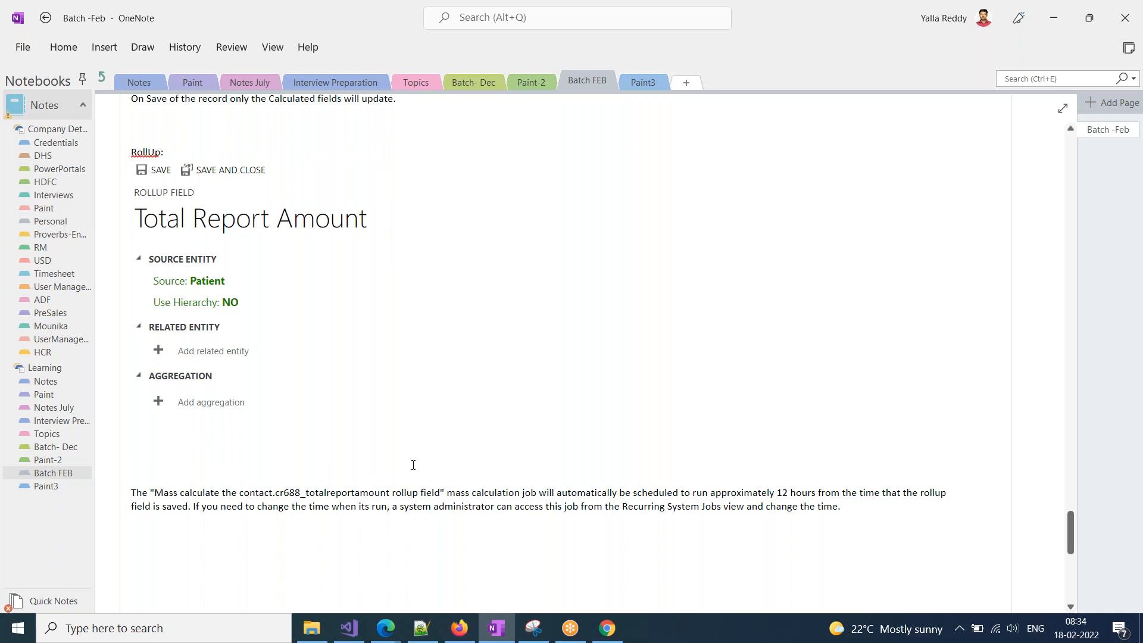
{"action": "type", "text": "TRigger:"}
{"action": "left_click_drag", "start_coordinate": [844, 507], "coordinate": [387, 509]}
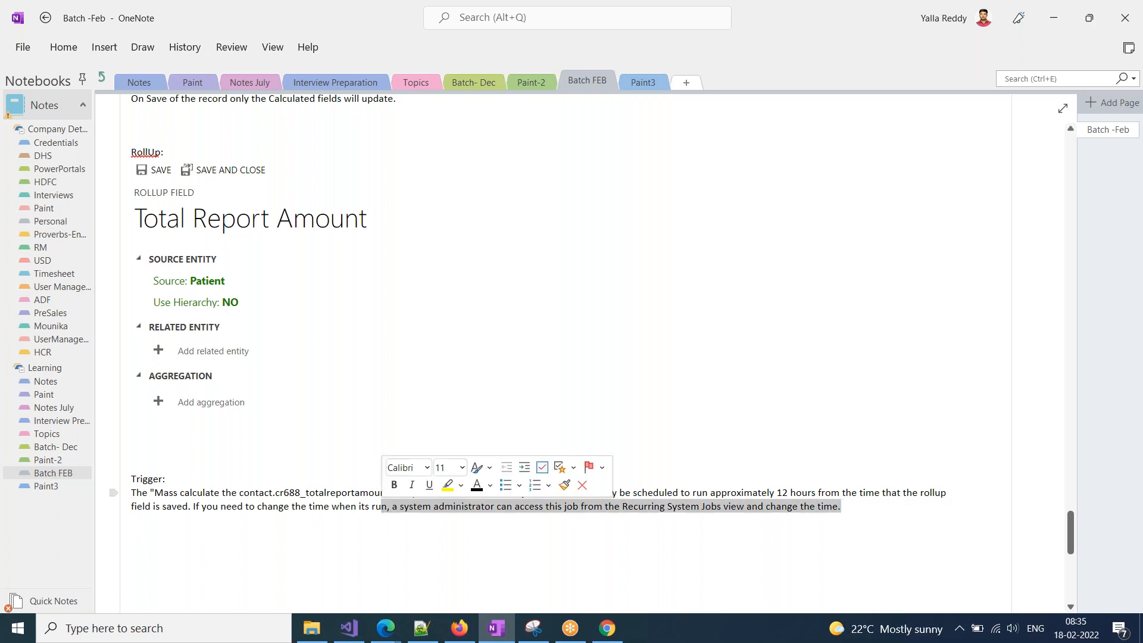
{"action": "double_click", "coordinate": [782, 494]}
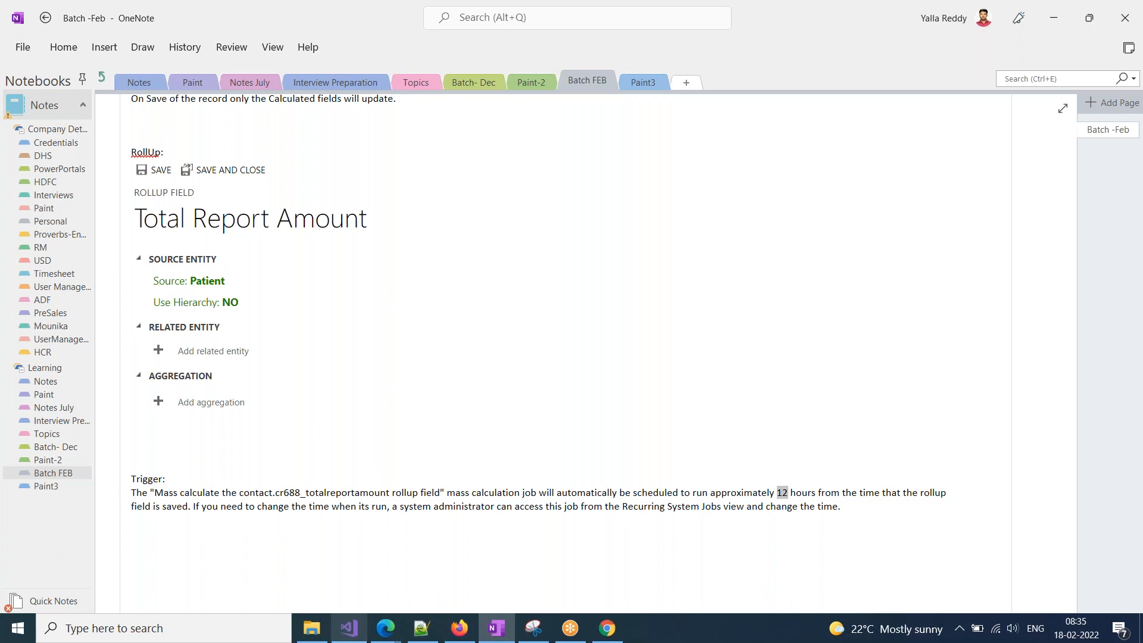
- Switch to the patient record in Edge and recalculate the Total Report Amount rollup field
{"action": "left_click", "coordinate": [386, 628]}
{"action": "left_click", "coordinate": [200, 553]}
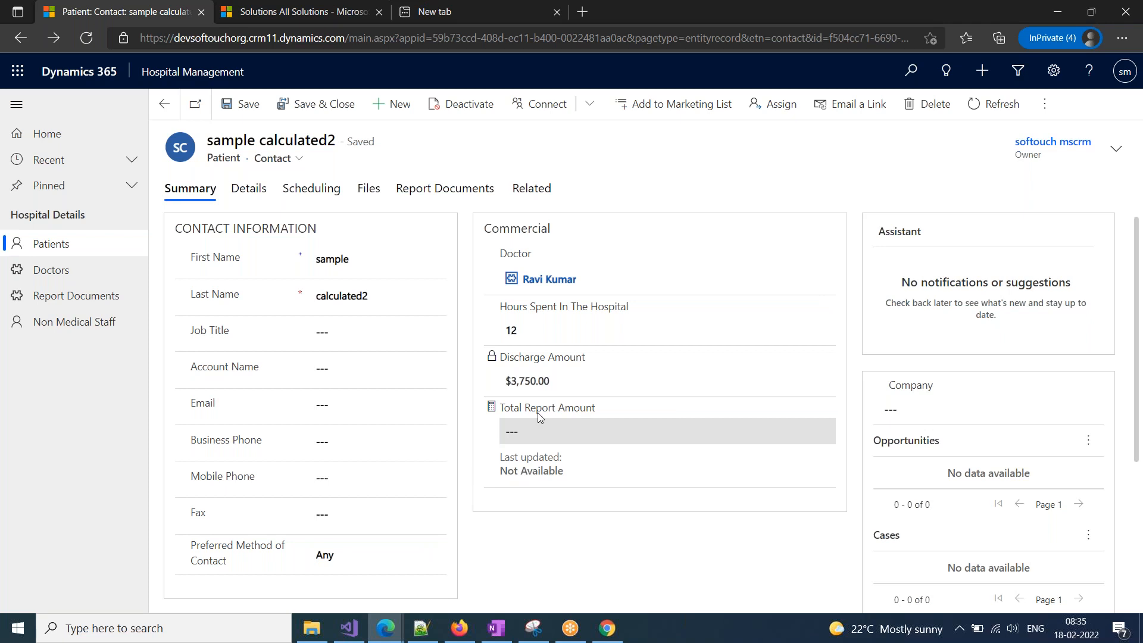
{"action": "left_click", "coordinate": [493, 415]}
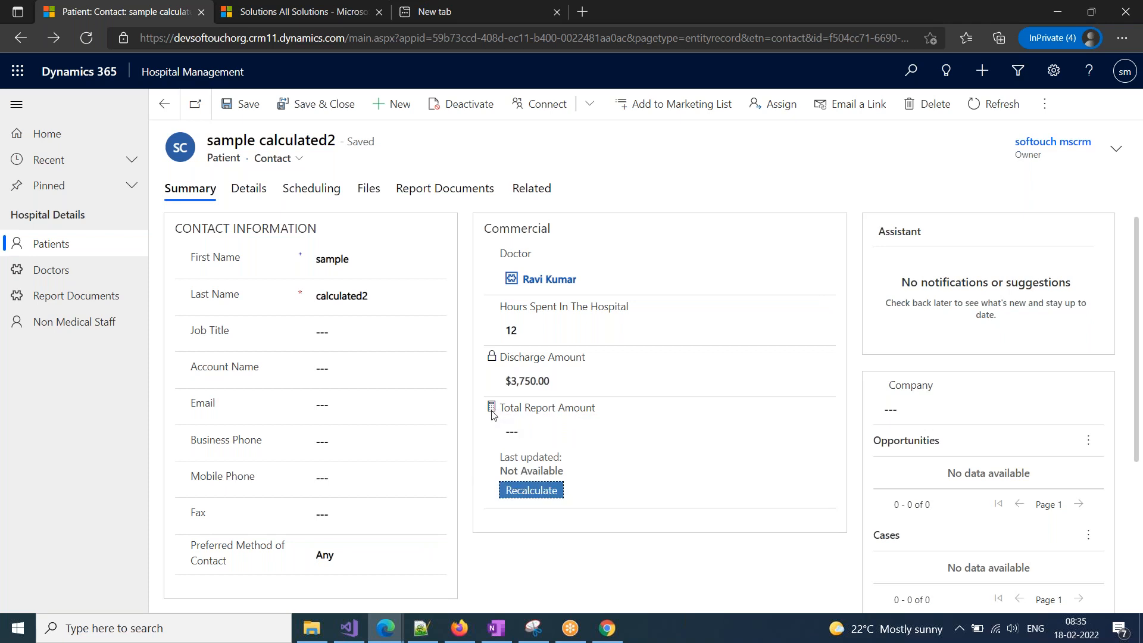
{"action": "left_click", "coordinate": [516, 494]}
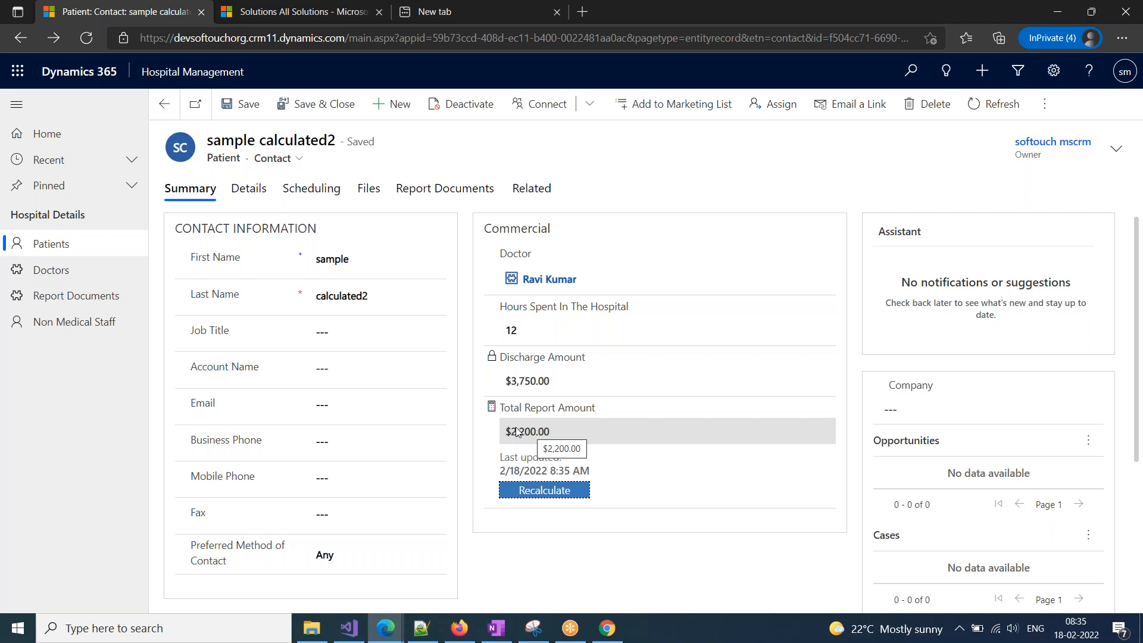
- Open the patient's XRAY report document, change its report type to Commercial, and save it
{"action": "left_click", "coordinate": [414, 188]}
{"action": "left_click", "coordinate": [234, 393]}
{"action": "left_click", "coordinate": [372, 271]}
{"action": "left_click", "coordinate": [344, 305]}
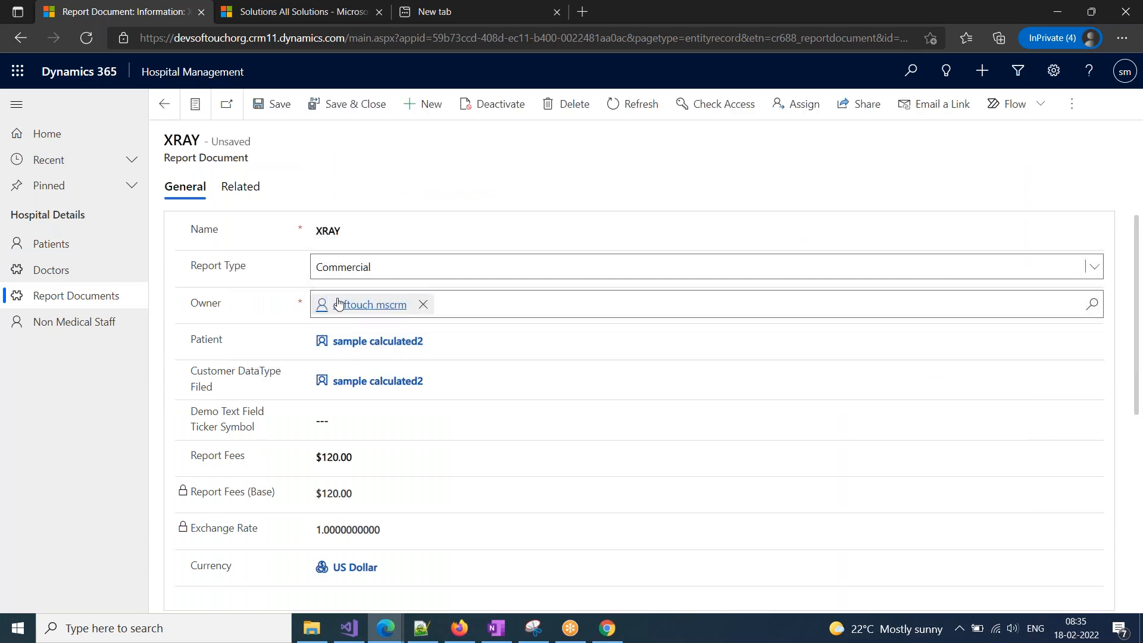
{"action": "left_click", "coordinate": [272, 106]}
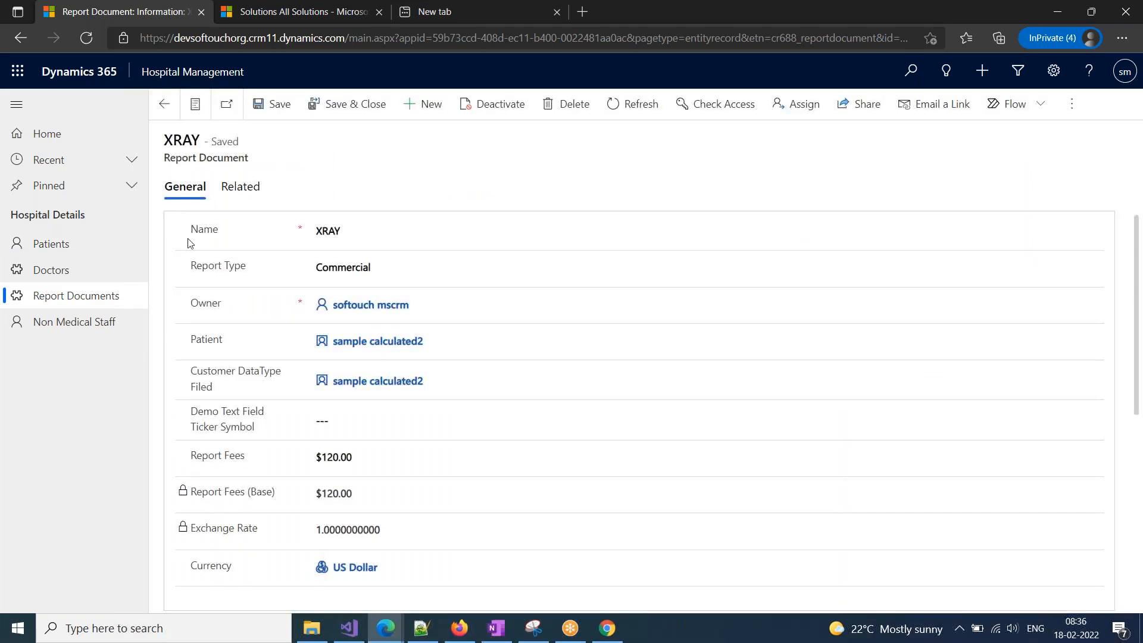
- Return to the patient's summary and recalculate Total Report Amount to include the changed XRAY document
{"action": "left_click", "coordinate": [166, 102]}
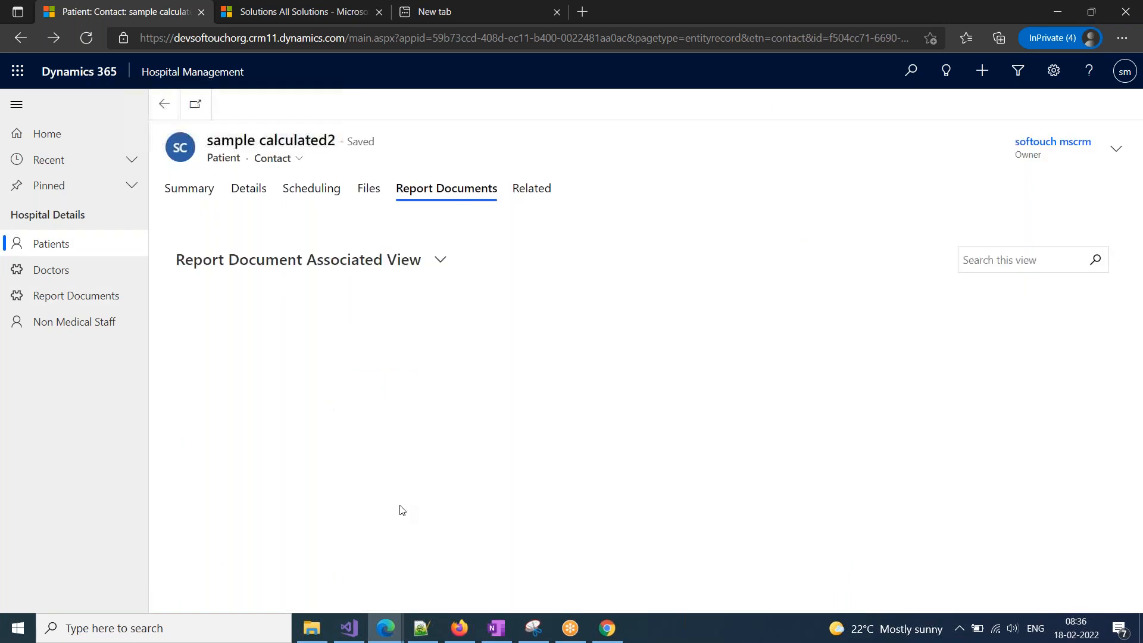
{"action": "left_click", "coordinate": [205, 189]}
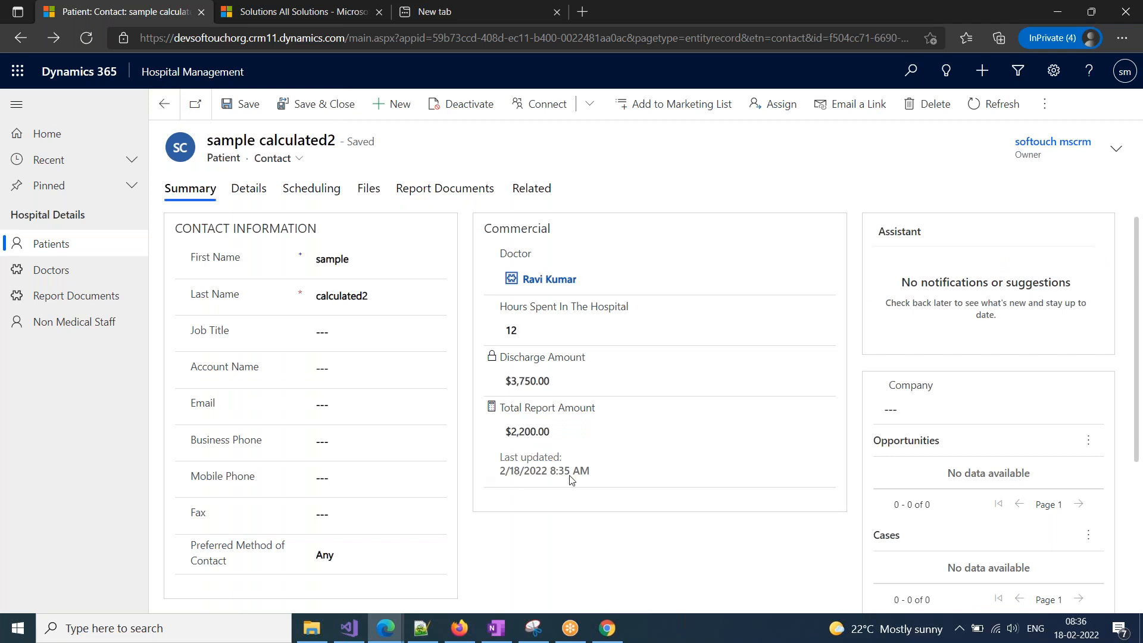
{"action": "left_click", "coordinate": [491, 408]}
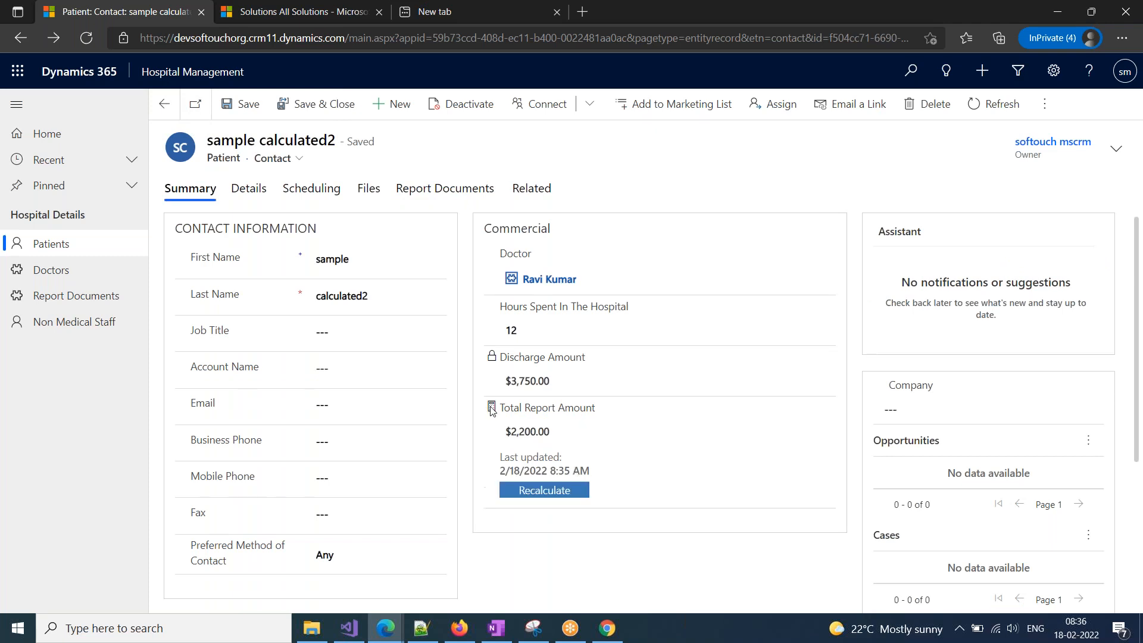
{"action": "left_click", "coordinate": [558, 485]}
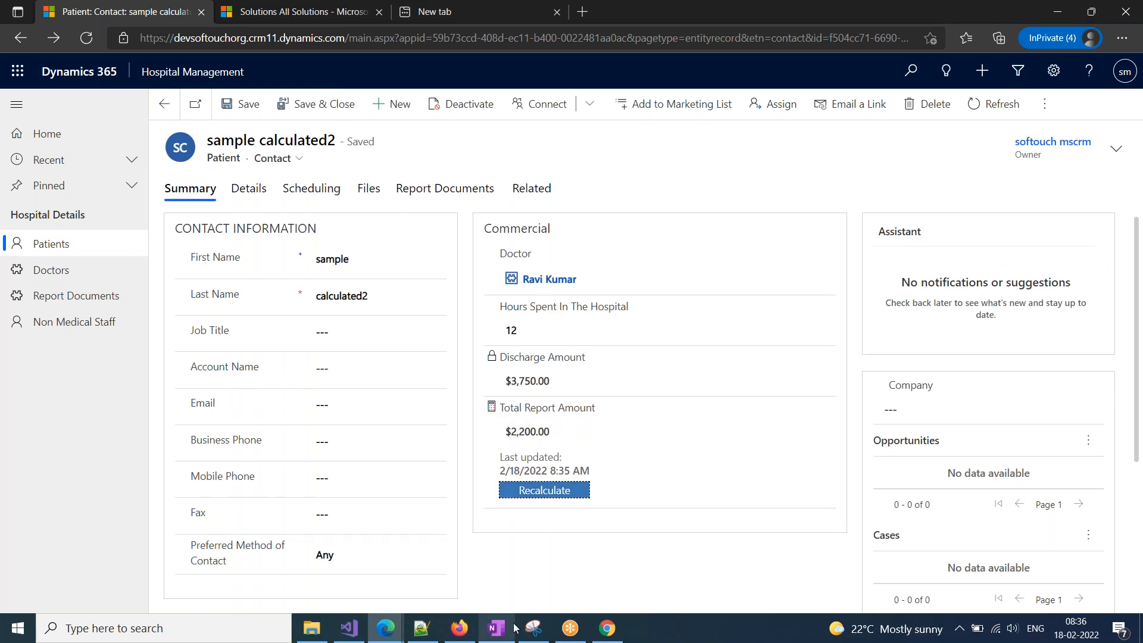
{"action": "mouse_move", "coordinate": [516, 628]}
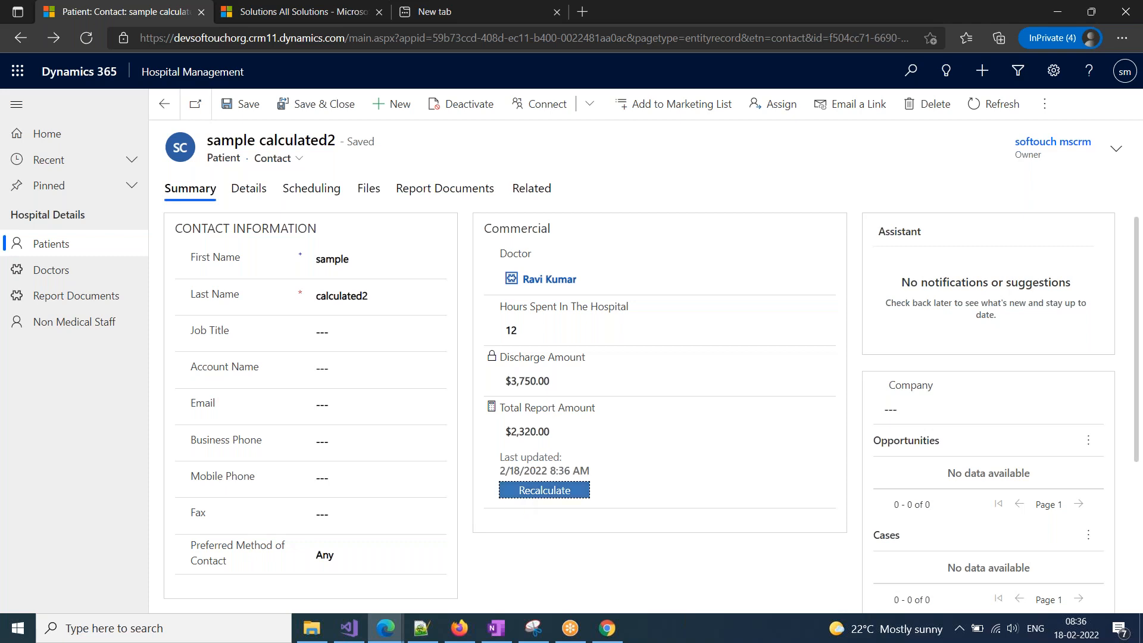
{"action": "left_click", "coordinate": [846, 31]}
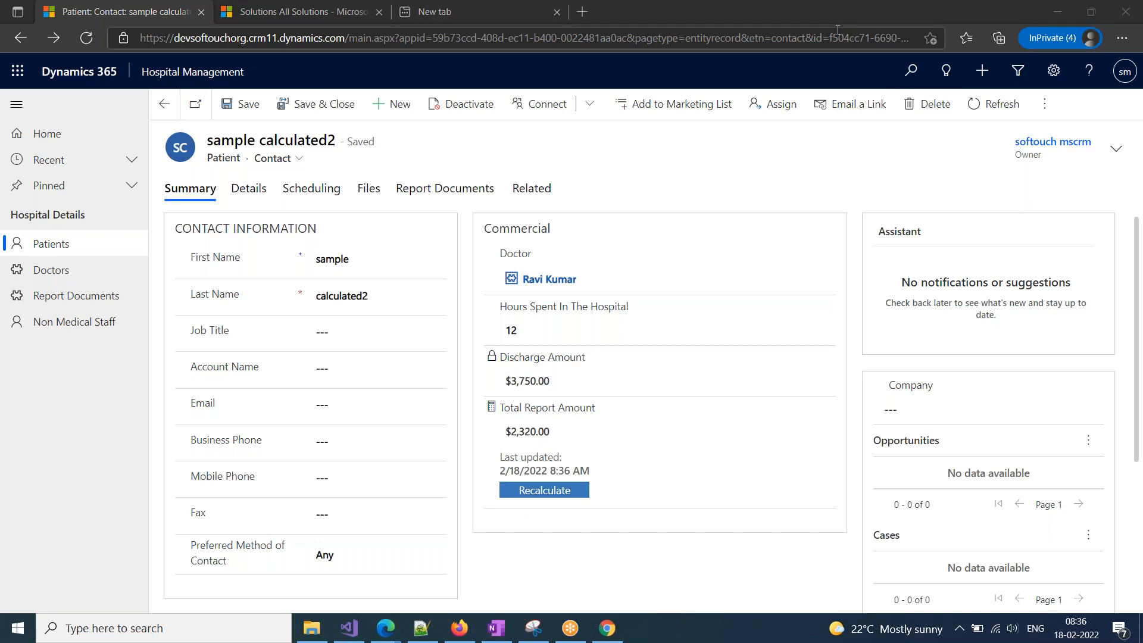
- Open System Jobs in the Dynamics 365 settings and widen the System Job Type and System Job Name columns to examine the rollup jobs
{"action": "left_click", "coordinate": [320, 13]}
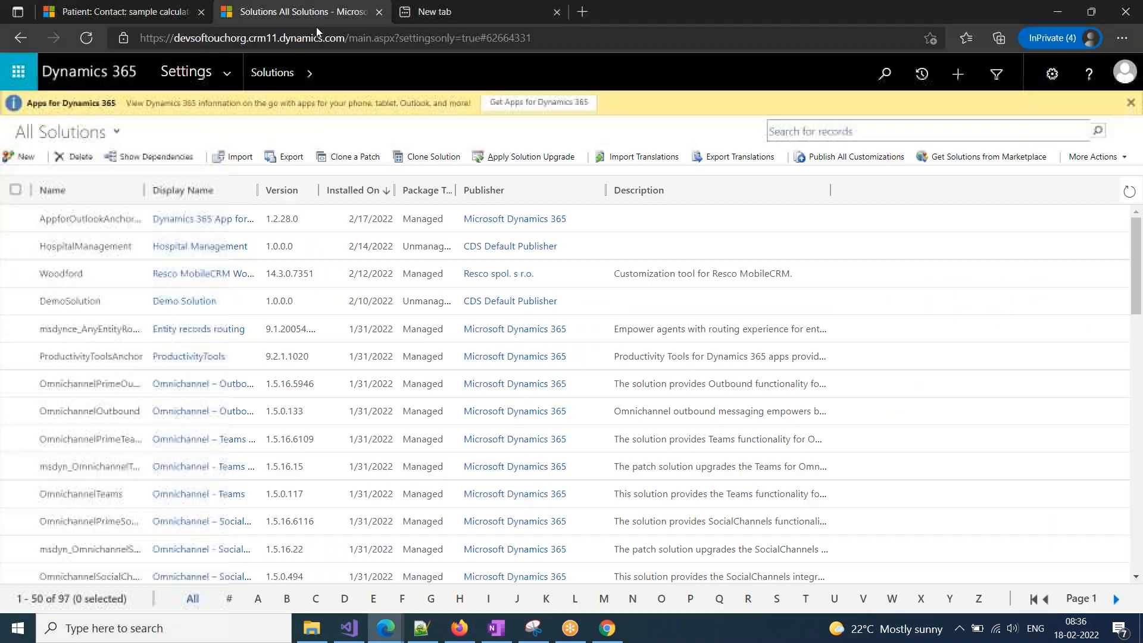
{"action": "left_click", "coordinate": [226, 75]}
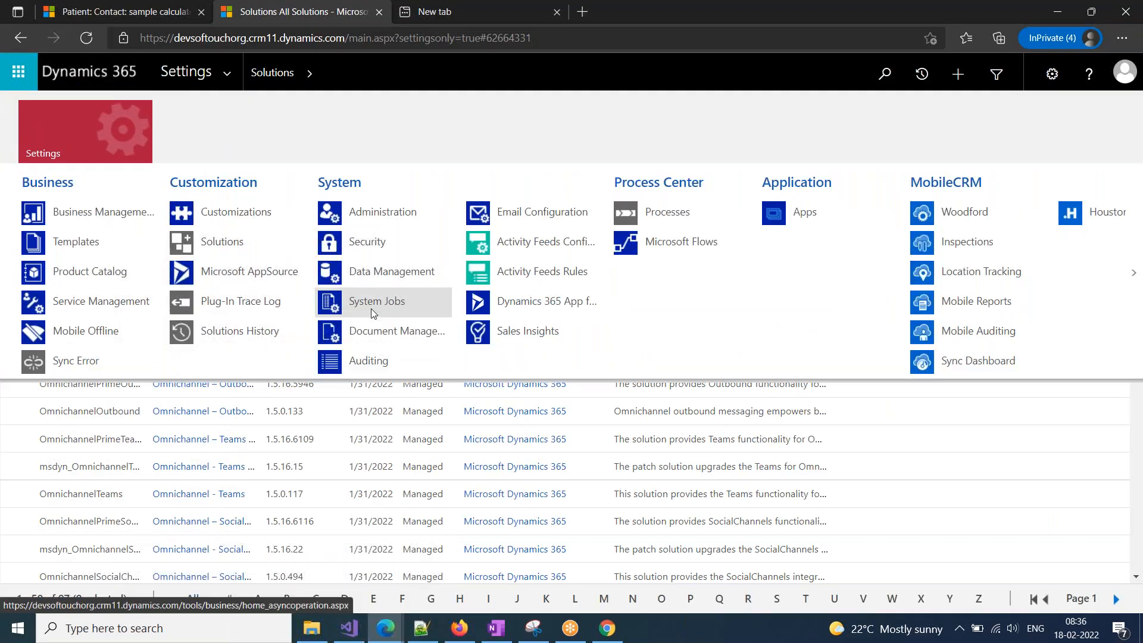
{"action": "left_click", "coordinate": [371, 305]}
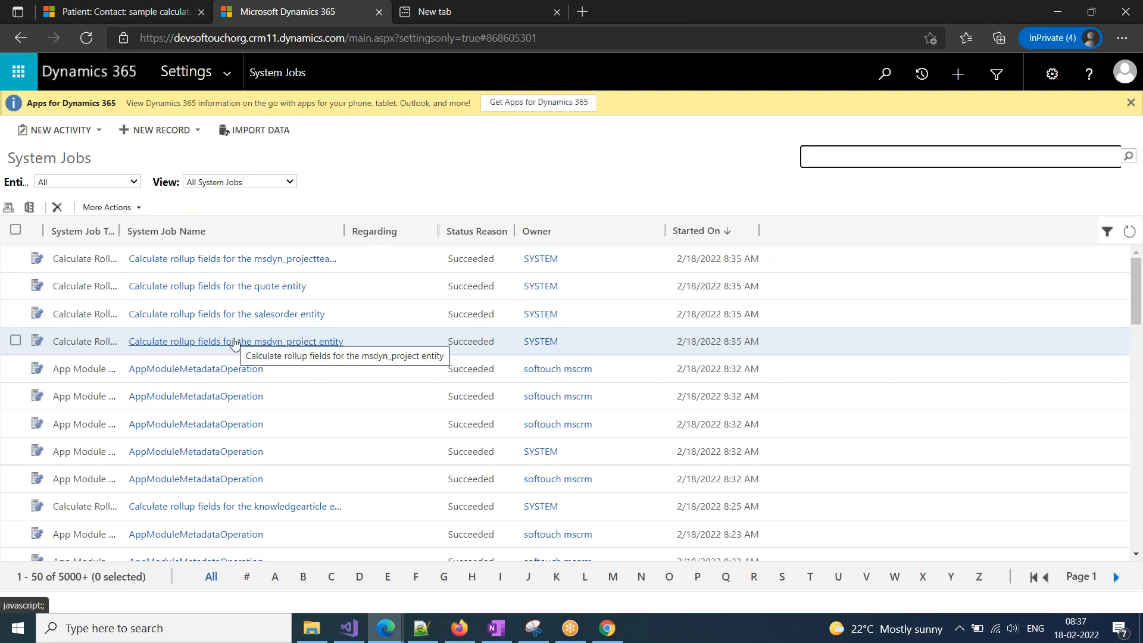
{"action": "left_click", "coordinate": [118, 232]}
{"action": "left_click_drag", "start_coordinate": [118, 233], "coordinate": [398, 232]}
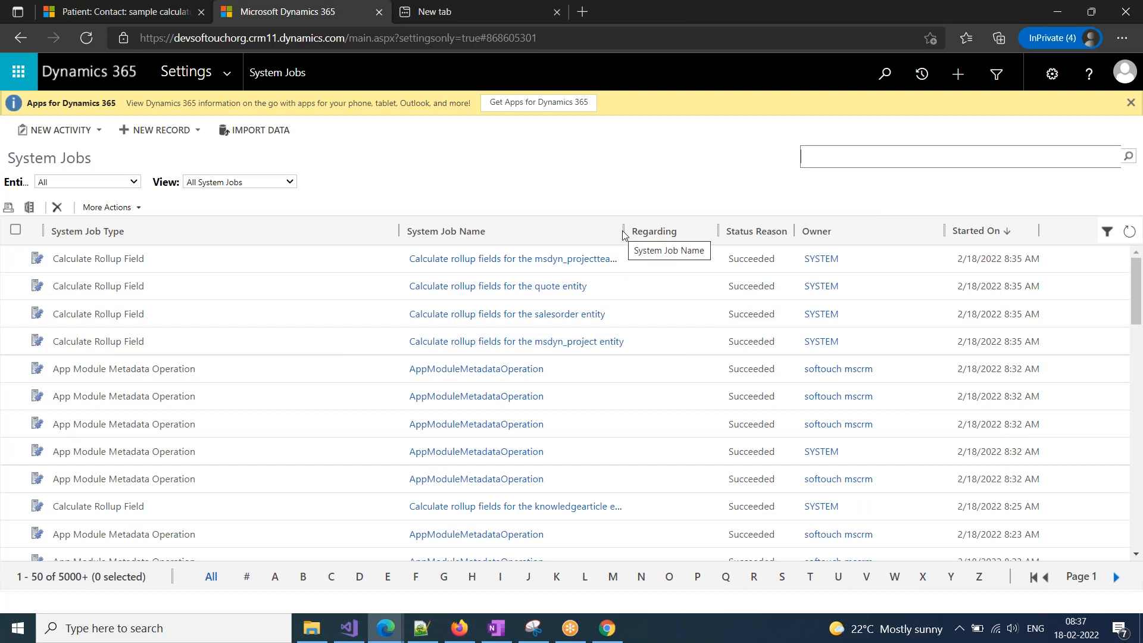
{"action": "left_click_drag", "start_coordinate": [623, 231], "coordinate": [804, 230]}
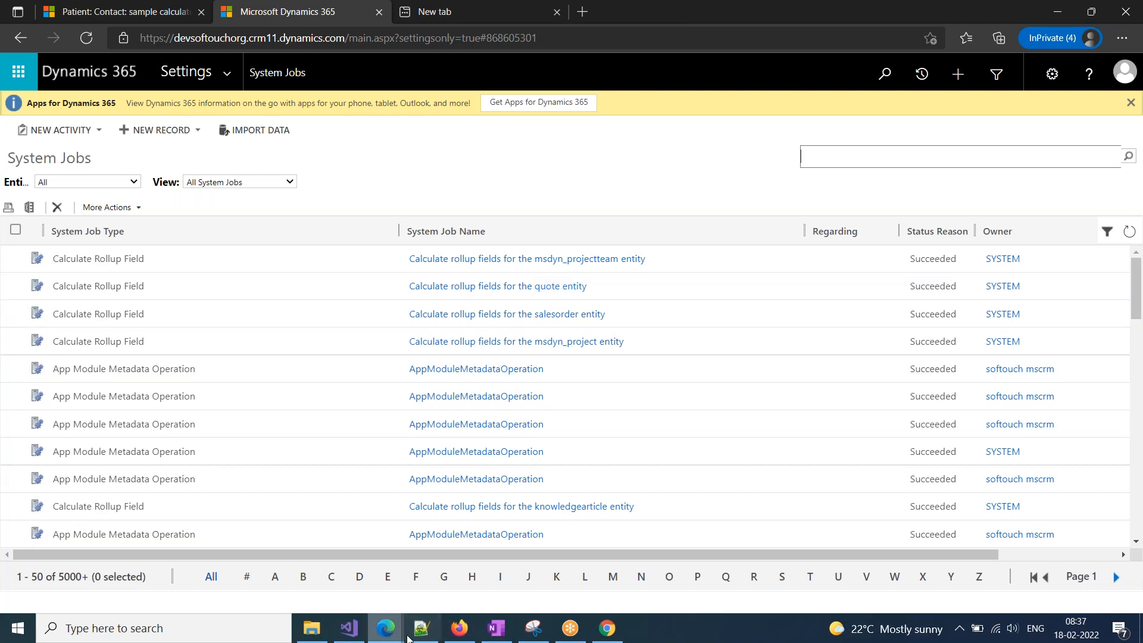
- Switch to OneNote and highlight the sub topics Entities, Datatypes and Fields in yellow in the Topics section's Data table
{"action": "left_click", "coordinate": [499, 629]}
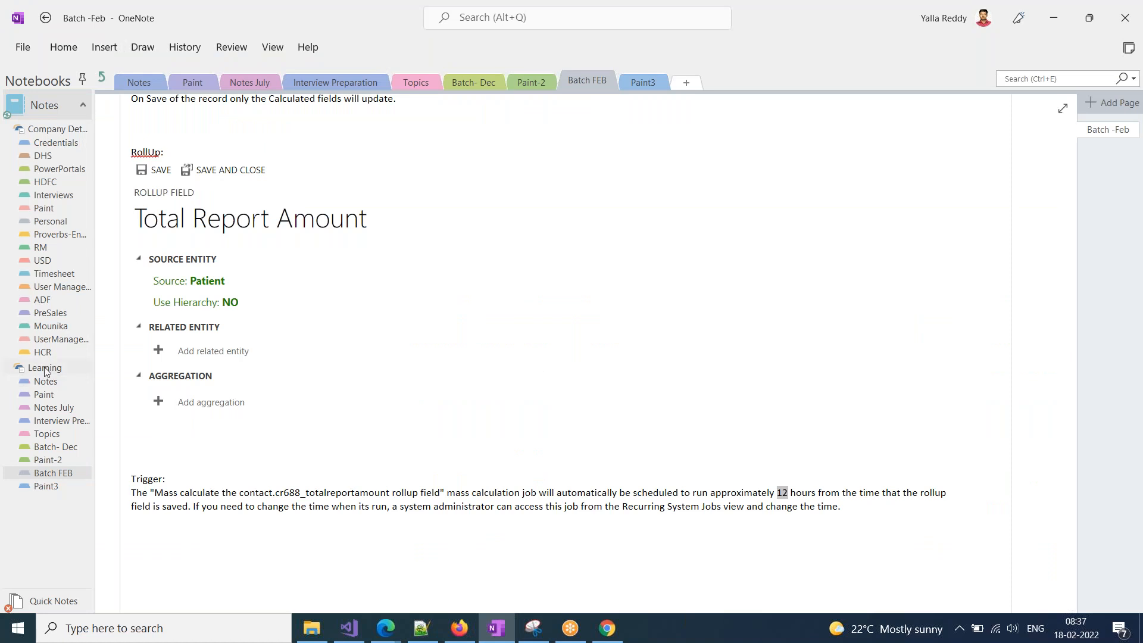
{"action": "left_click", "coordinate": [57, 436]}
{"action": "left_click_drag", "start_coordinate": [382, 269], "coordinate": [350, 241]}
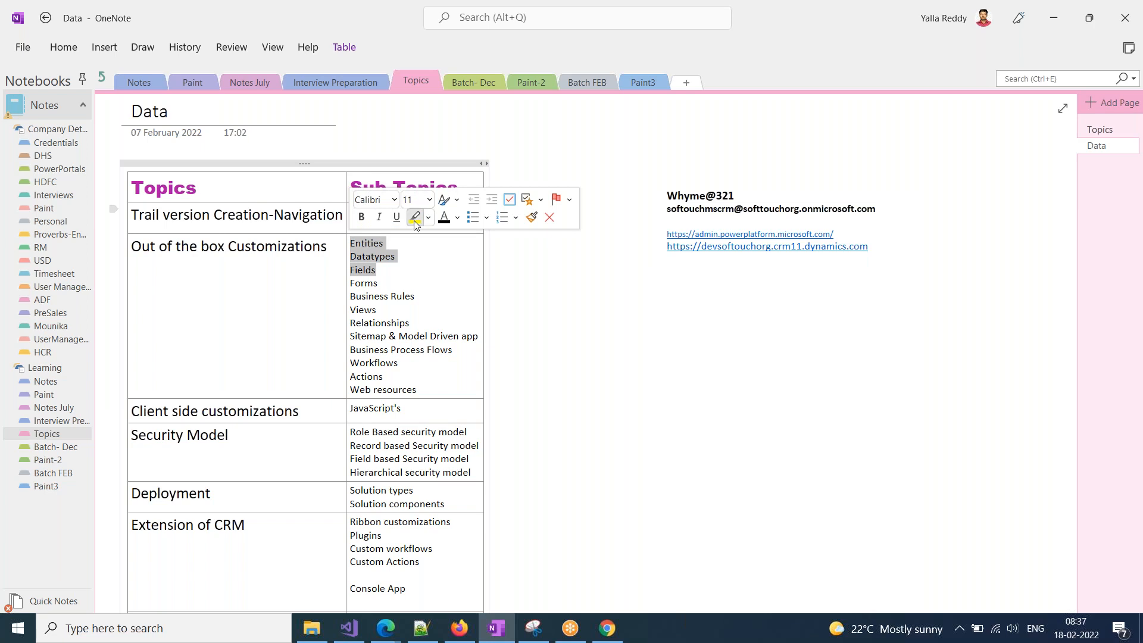
{"action": "left_click", "coordinate": [415, 218]}
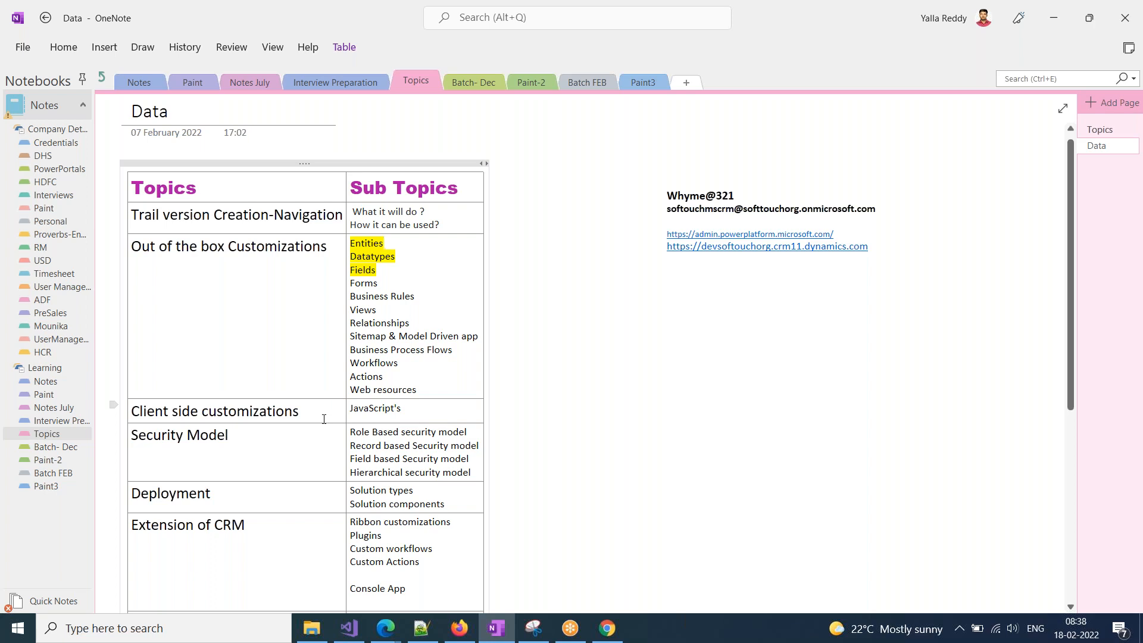
{"action": "left_click", "coordinate": [870, 61]}
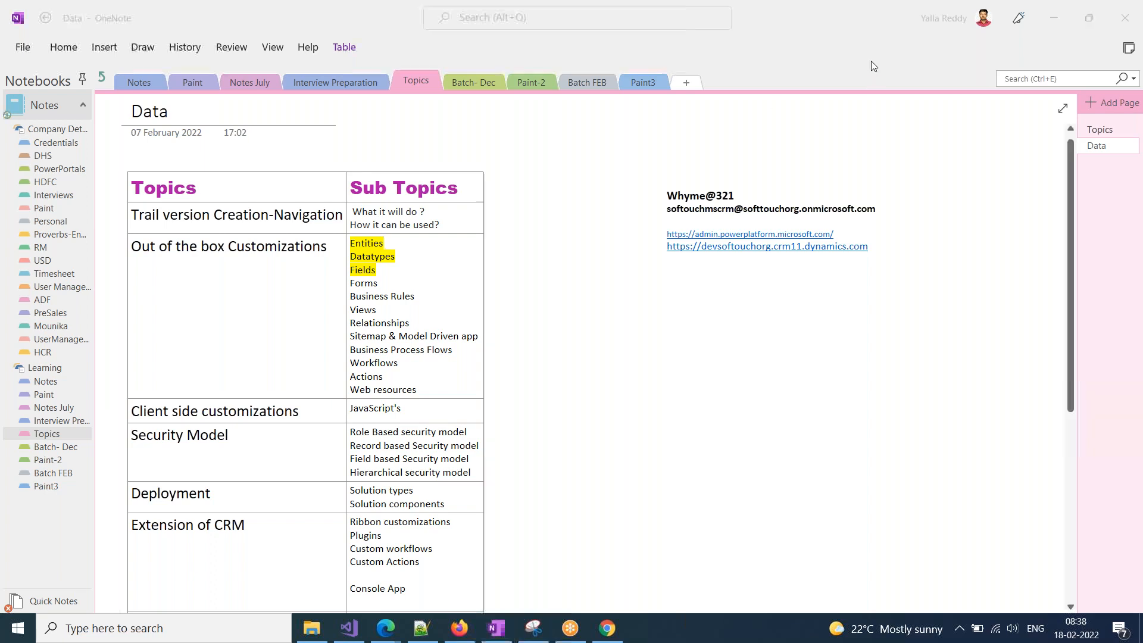